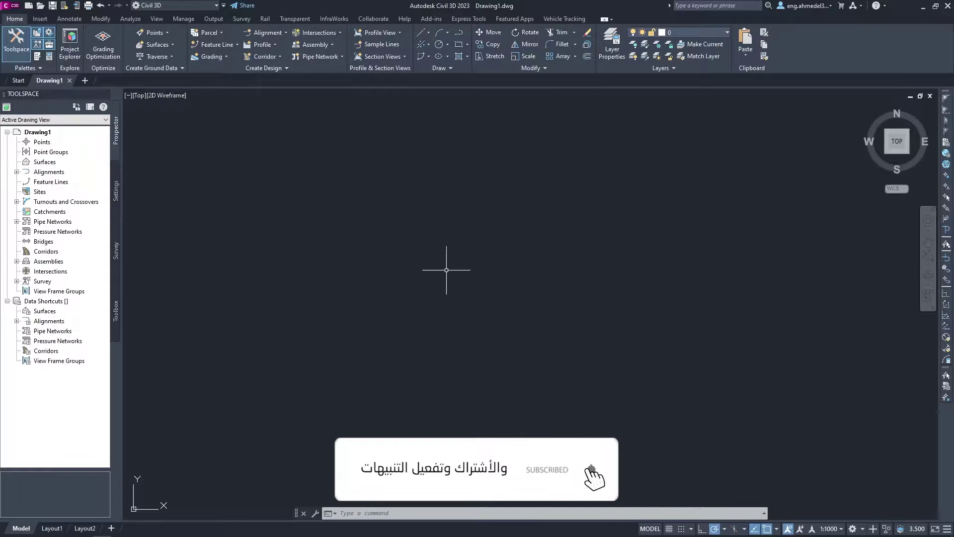
Place the first manual NGL point at 0,0 with elevation 0
{"action": "left_click", "coordinate": [153, 32]}
{"action": "left_click", "coordinate": [172, 45]}
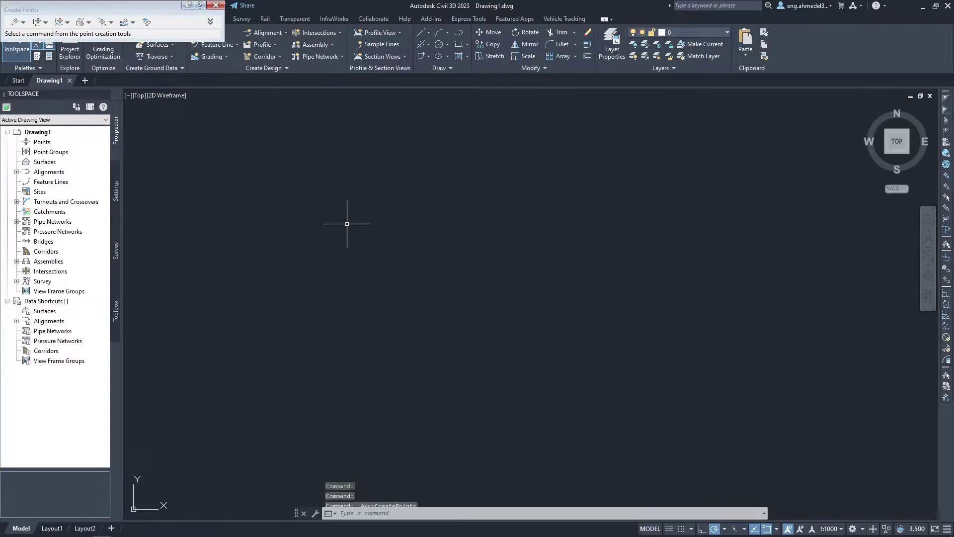
{"action": "left_click", "coordinate": [23, 22]}
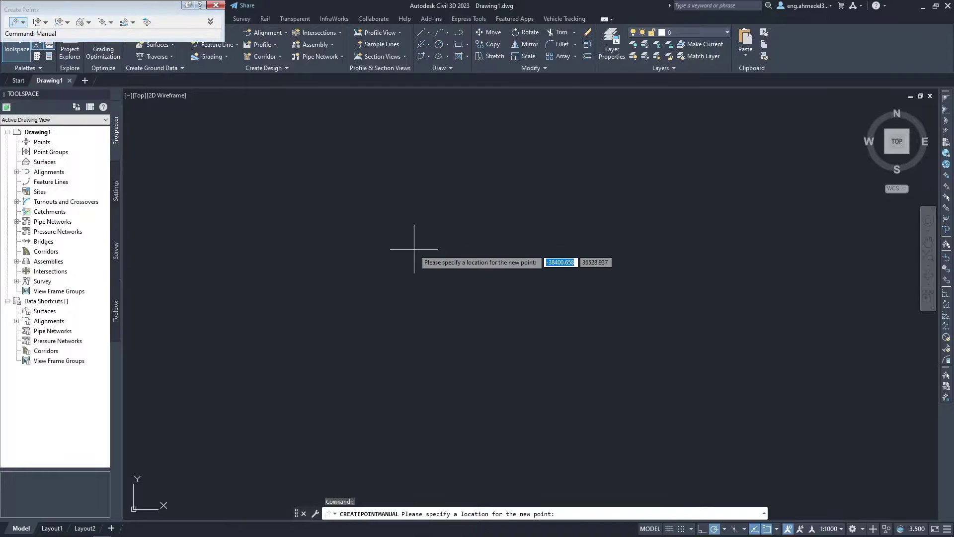
{"action": "type", "text": "0"}
{"action": "key", "text": "Tab"}
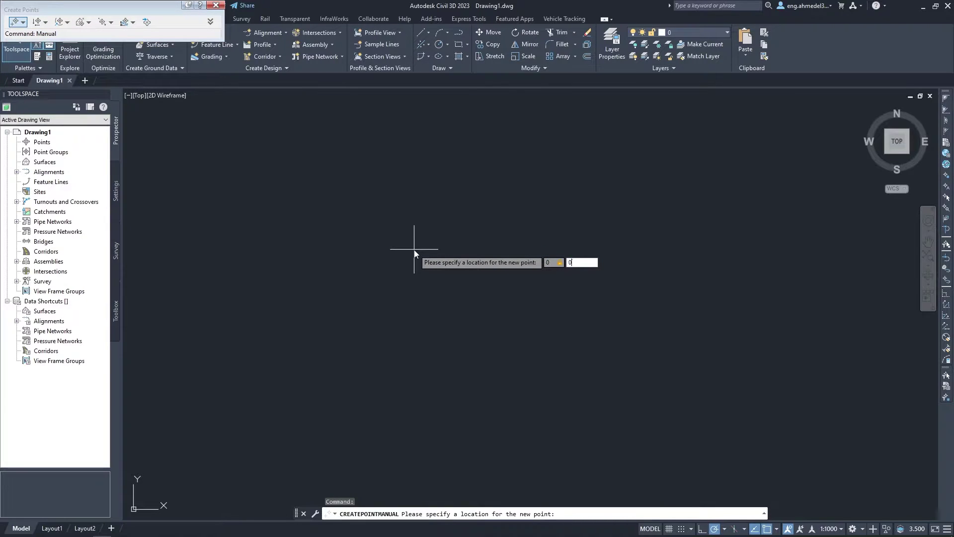
{"action": "key", "text": "Return"}
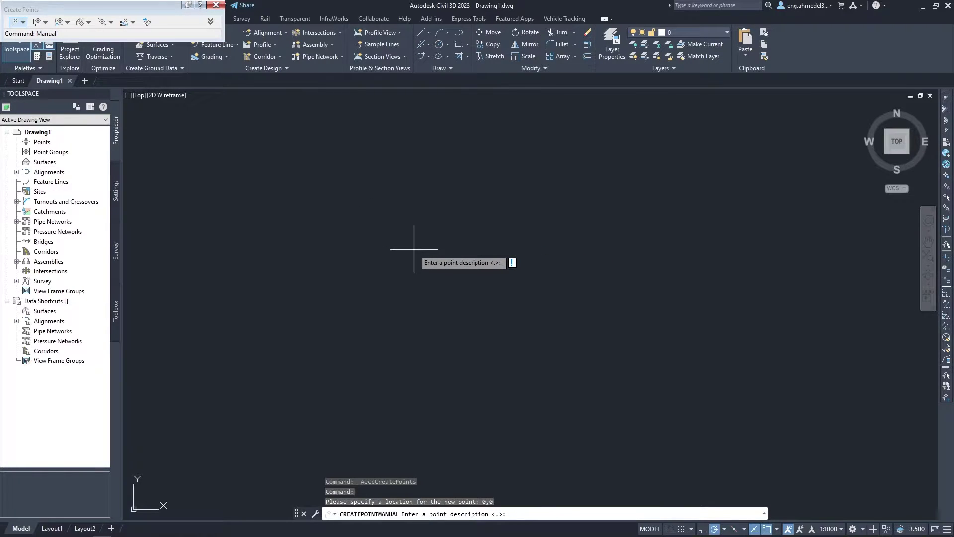
{"action": "type", "text": "NGL"}
{"action": "key", "text": "Return"}
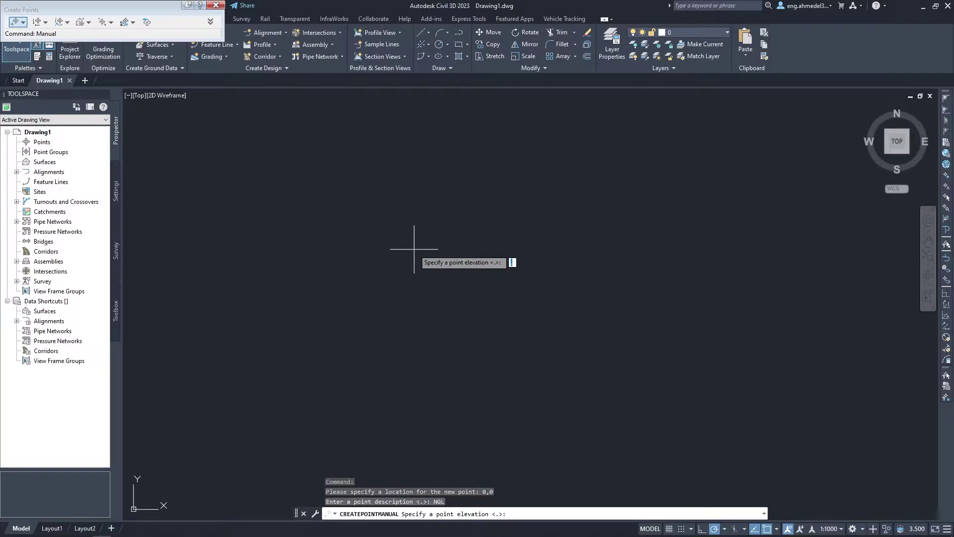
{"action": "type", "text": "0"}
{"action": "key", "text": "Return"}
{"action": "type", "text": "1"}
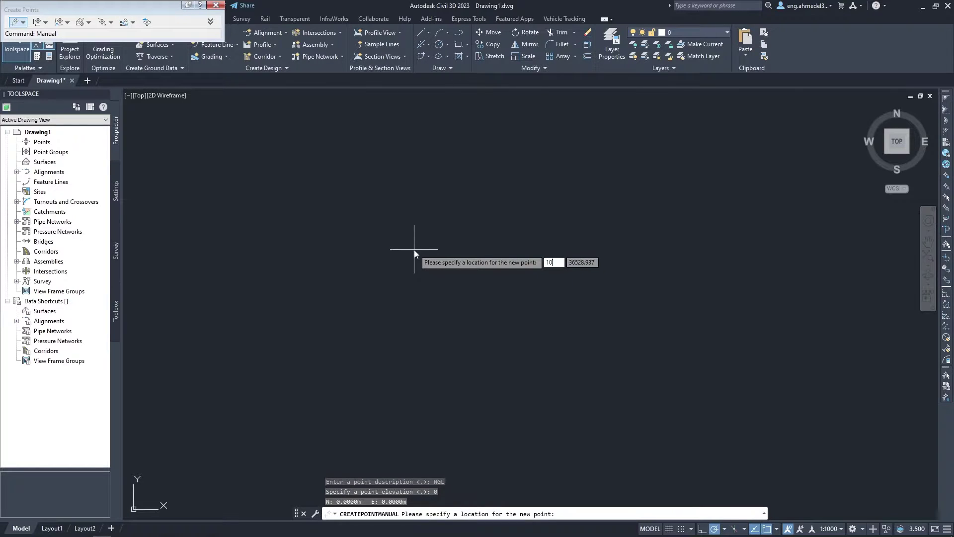
Add the second NGL point at 1000,0
{"action": "type", "text": "00"}
{"action": "key", "text": "Tab"}
{"action": "key", "text": "Return"}
{"action": "key", "text": "Return"}
{"action": "type", "text": "0"}
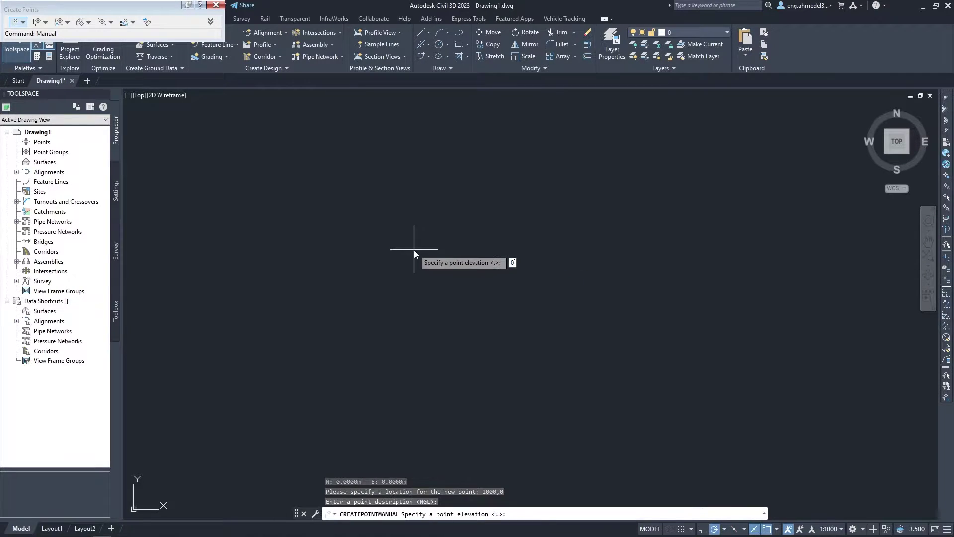
{"action": "key", "text": "Return"}
Add the third and fourth NGL points at 0,1000 and 1000,1000, then stop adding points
{"action": "key", "text": "Tab"}
{"action": "type", "text": "10"}
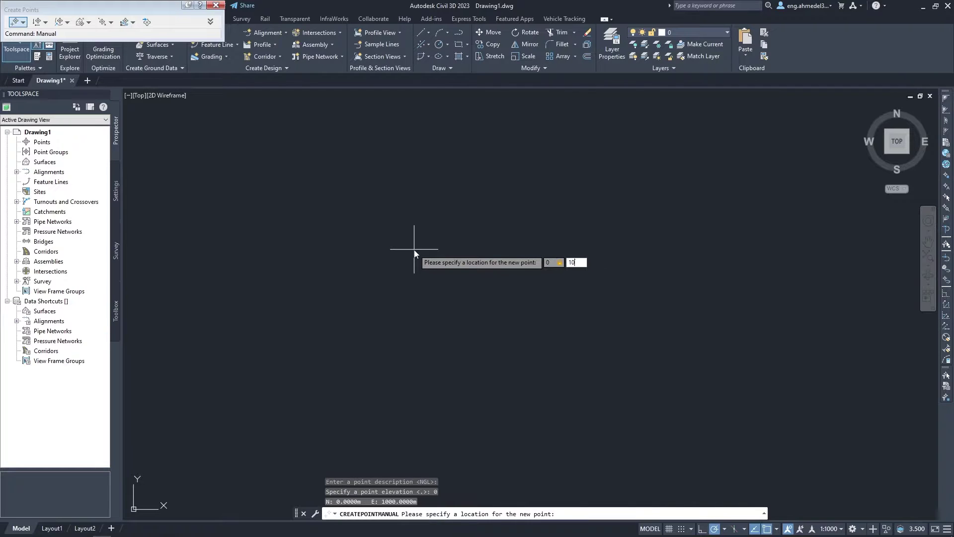
{"action": "key", "text": "Return"}
{"action": "key", "text": "Return"}
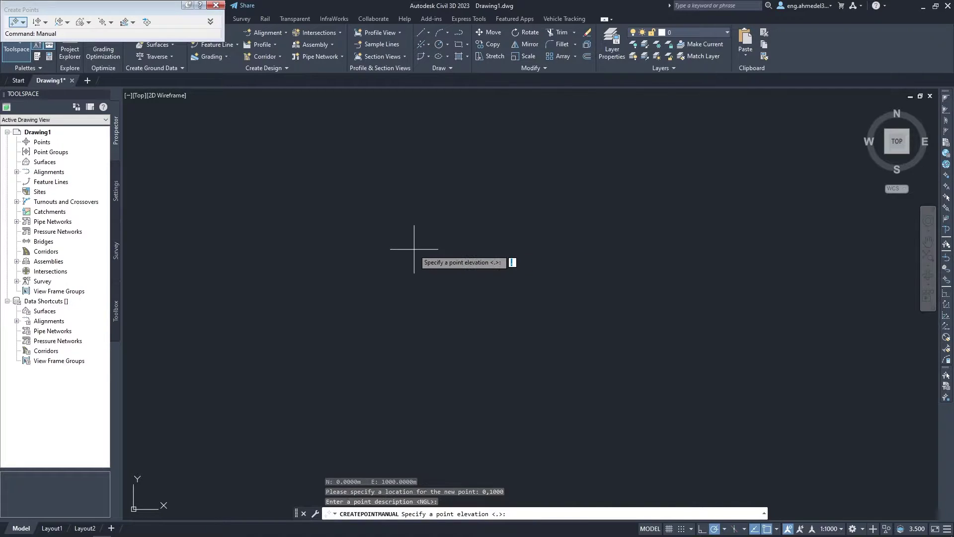
{"action": "type", "text": "0"}
{"action": "key", "text": "Return"}
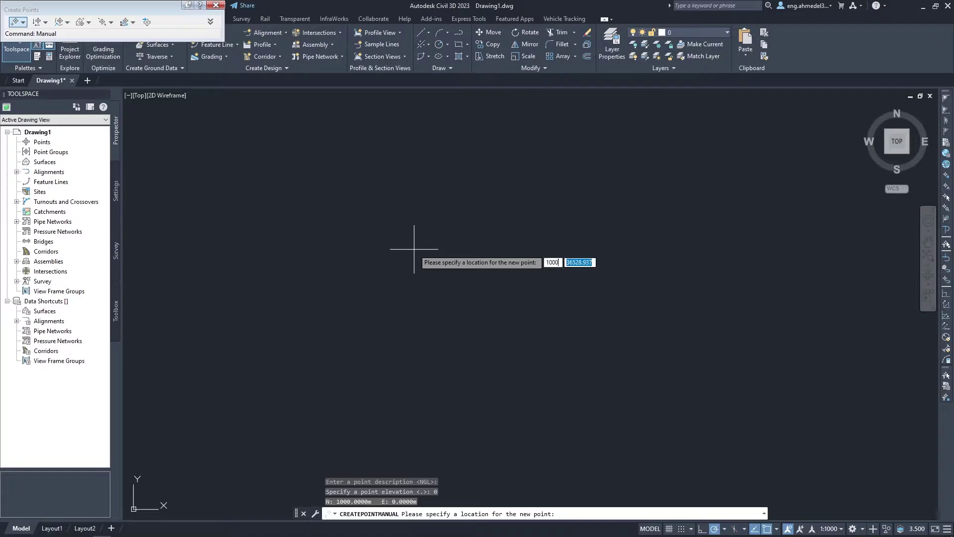
{"action": "type", "text": ",10"}
{"action": "key", "text": "Return"}
{"action": "key", "text": "Return"}
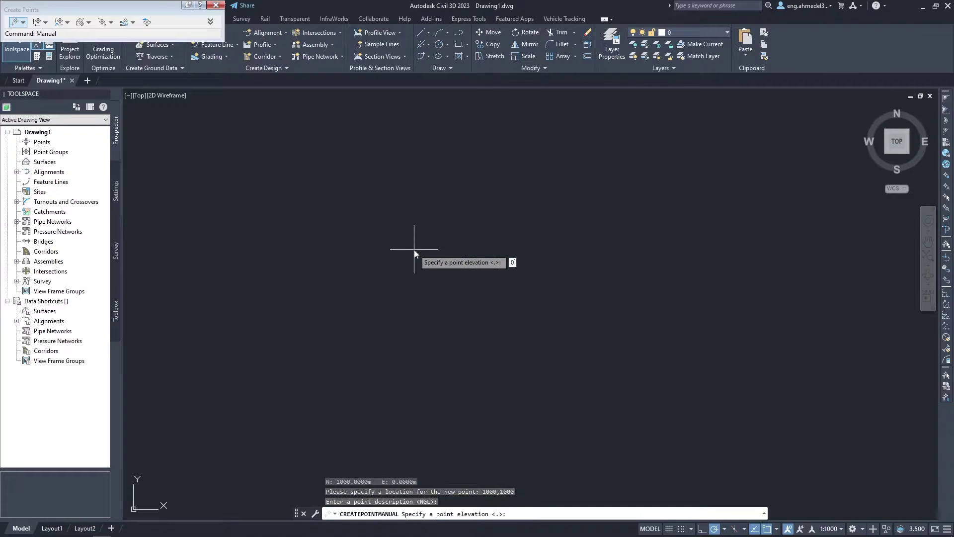
{"action": "key", "text": "Return"}
{"action": "key", "text": "Escape"}
Close the point tools, zoom extents and create a new TIN surface named NGL
{"action": "left_click", "coordinate": [215, 5]}
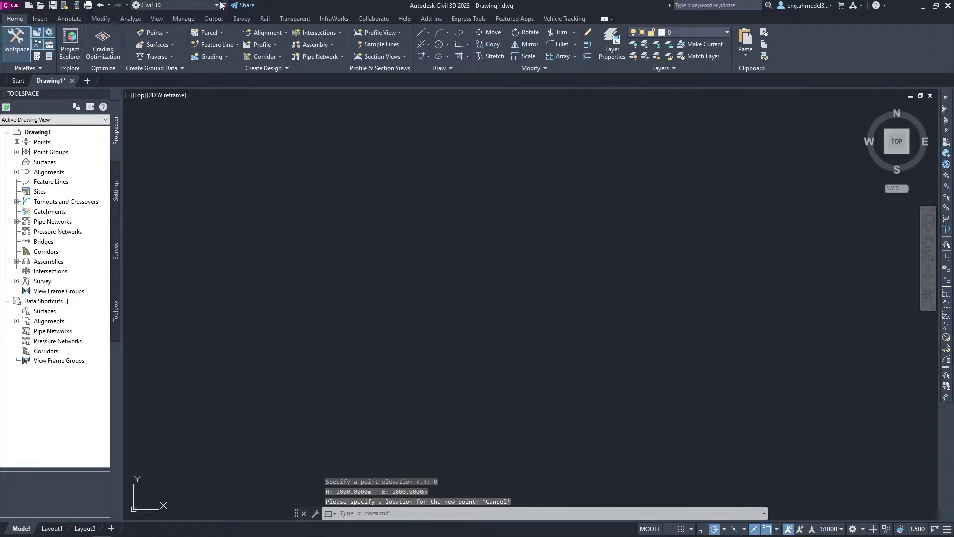
{"action": "middle_click", "coordinate": [406, 241]}
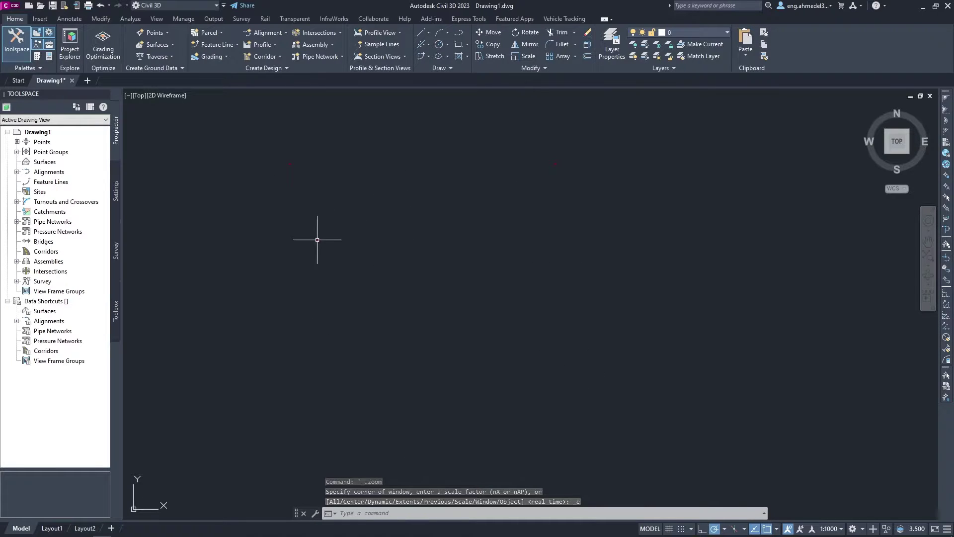
{"action": "right_click", "coordinate": [40, 161]}
{"action": "left_click", "coordinate": [65, 164]}
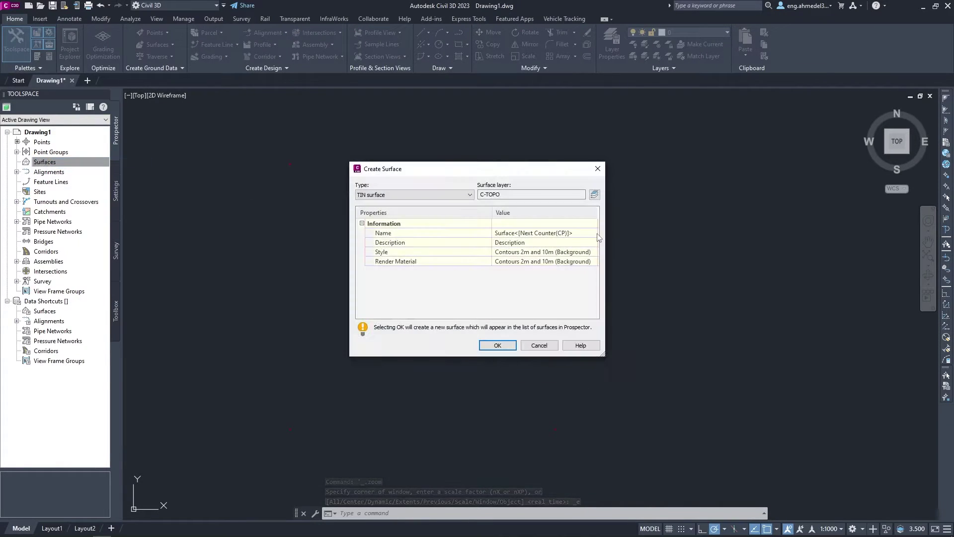
{"action": "left_click", "coordinate": [586, 232]}
{"action": "type", "text": "NGL"}
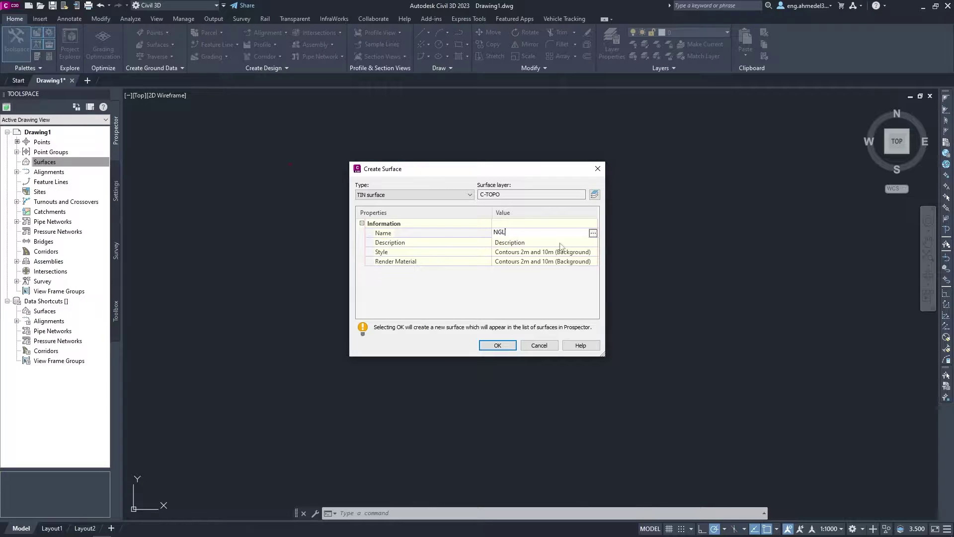
{"action": "left_click", "coordinate": [498, 345]}
Add the _All Points point group to the NGL surface definition
{"action": "left_click", "coordinate": [17, 161]}
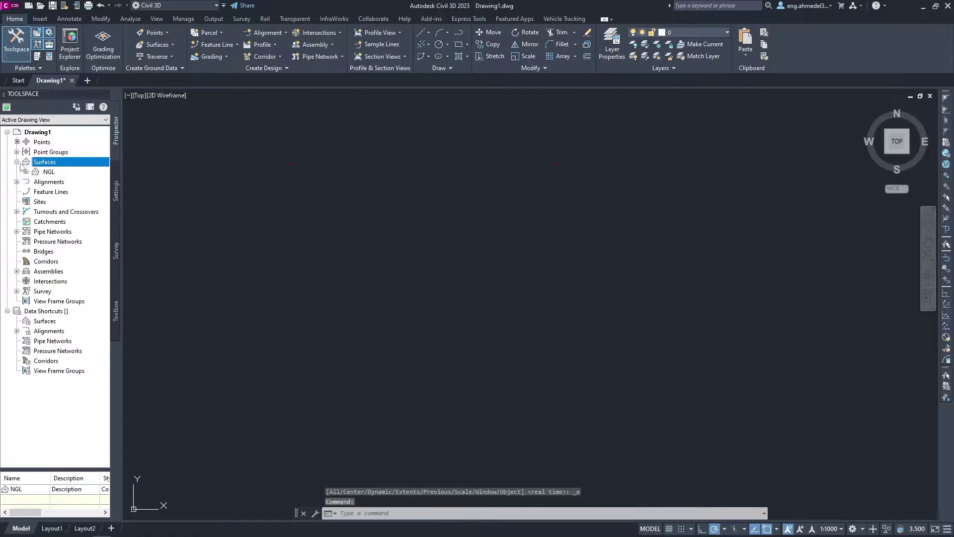
{"action": "left_click", "coordinate": [35, 202]}
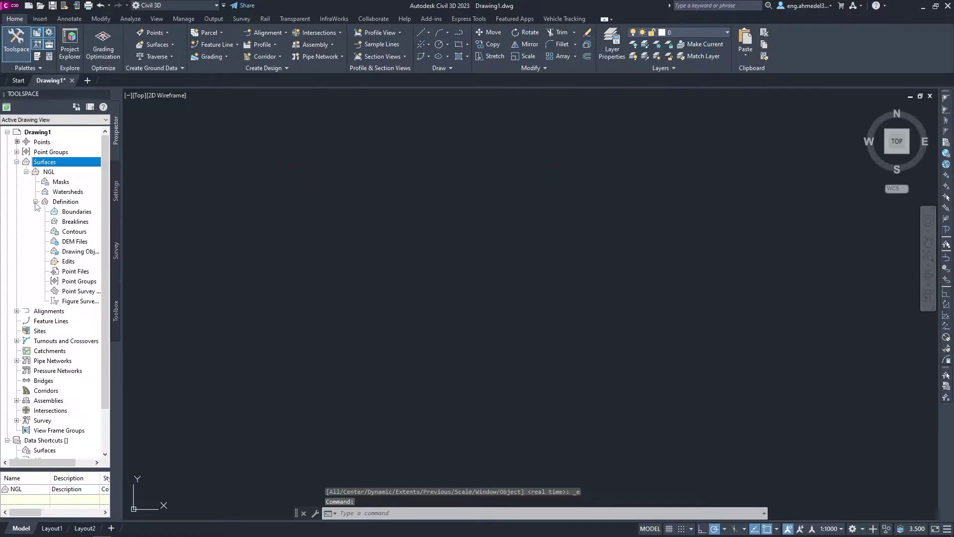
{"action": "right_click", "coordinate": [74, 286]}
{"action": "left_click", "coordinate": [94, 291]}
{"action": "left_click", "coordinate": [442, 248]}
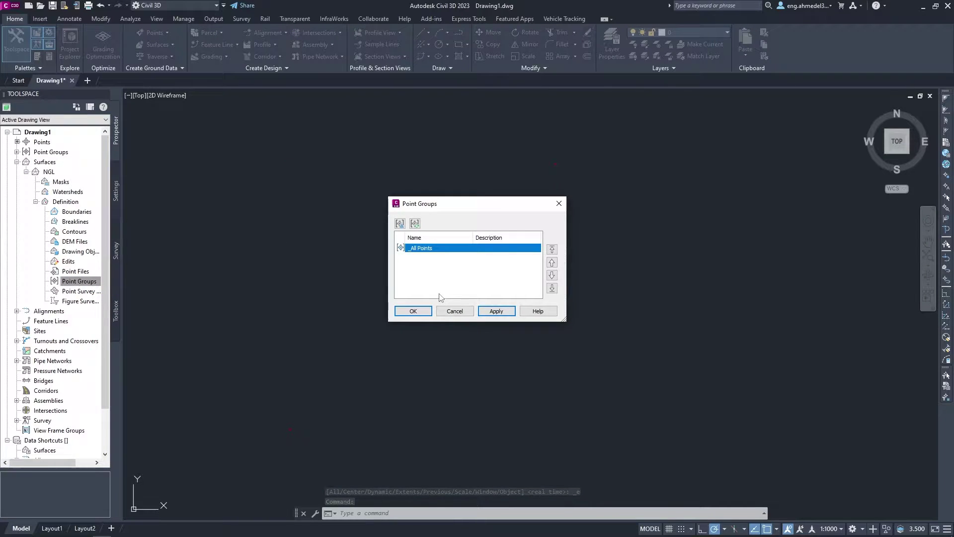
{"action": "left_click", "coordinate": [413, 312]}
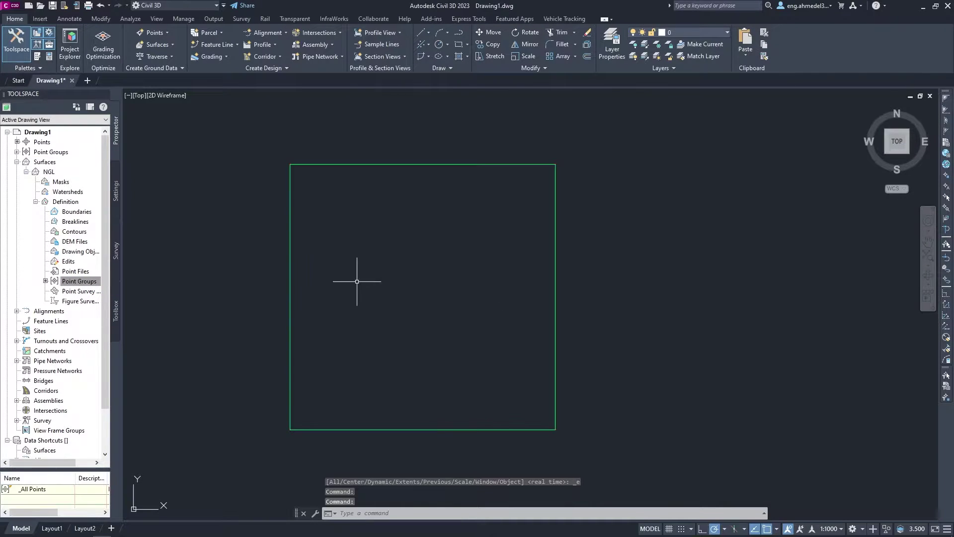
{"action": "left_click", "coordinate": [36, 201]}
Draw a horizontal polyline across the middle of the NGL square, edge to edge
{"action": "left_click", "coordinate": [26, 171]}
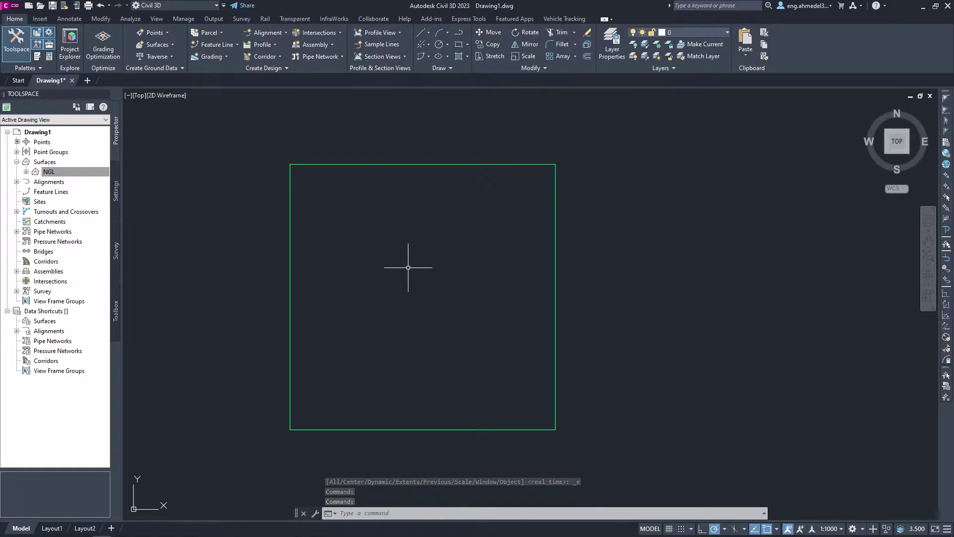
{"action": "type", "text": "POL"}
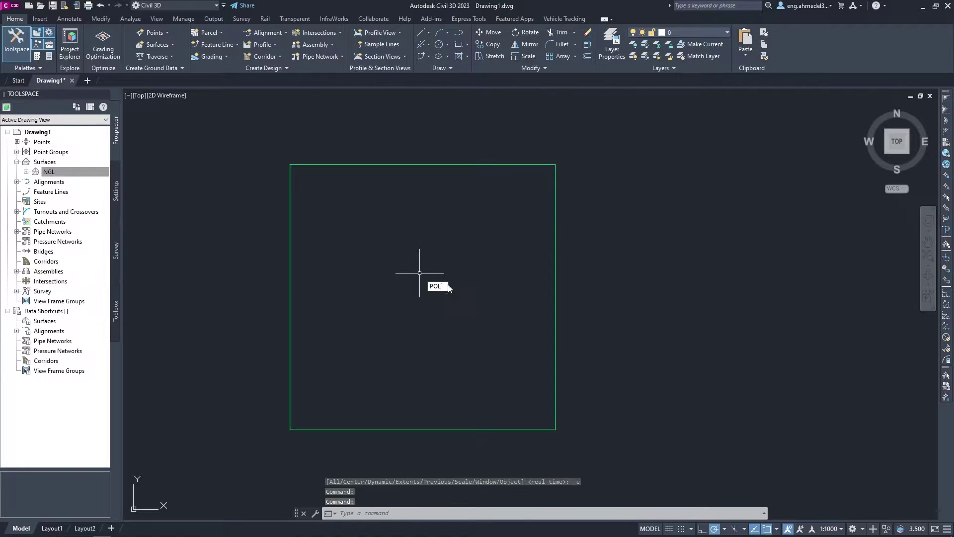
{"action": "left_click", "coordinate": [449, 305]}
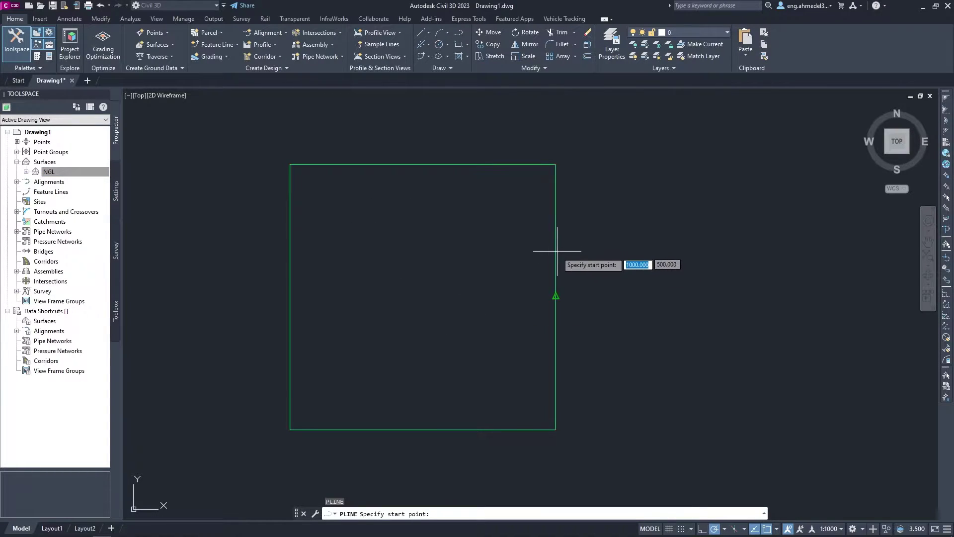
{"action": "left_click", "coordinate": [556, 296]}
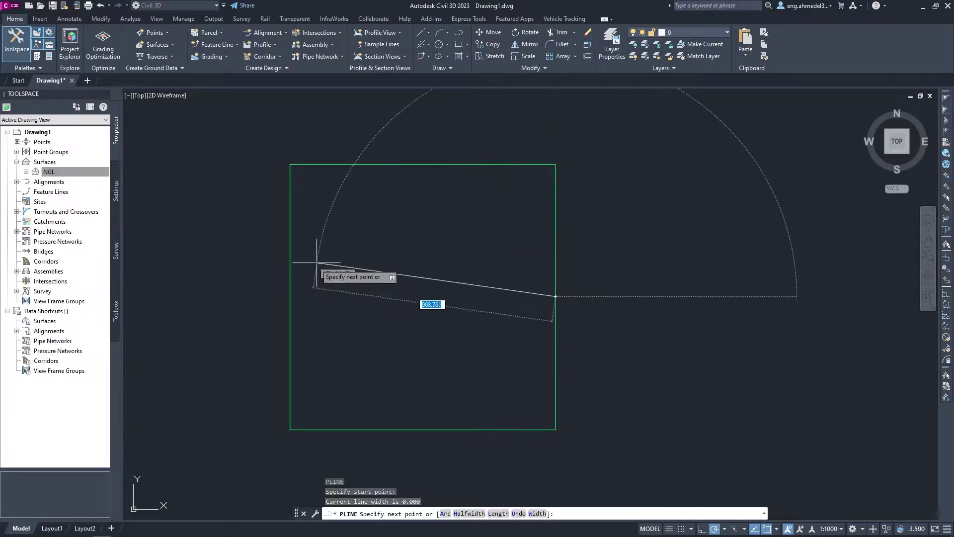
{"action": "left_click", "coordinate": [290, 296]}
{"action": "type", "text": "OFF"}
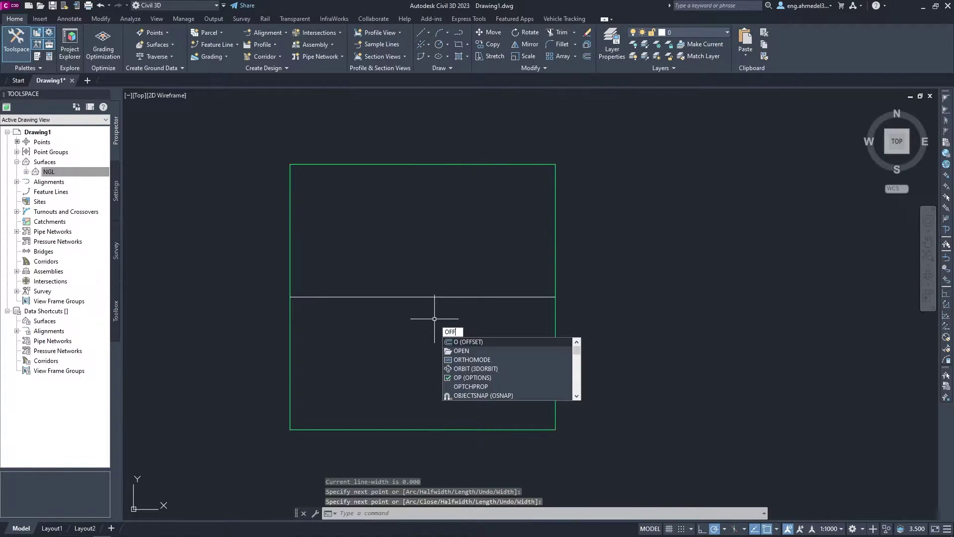
Offset the centre line 100 above and below, then delete the centre line
{"action": "key", "text": "Return"}
{"action": "type", "text": "10"}
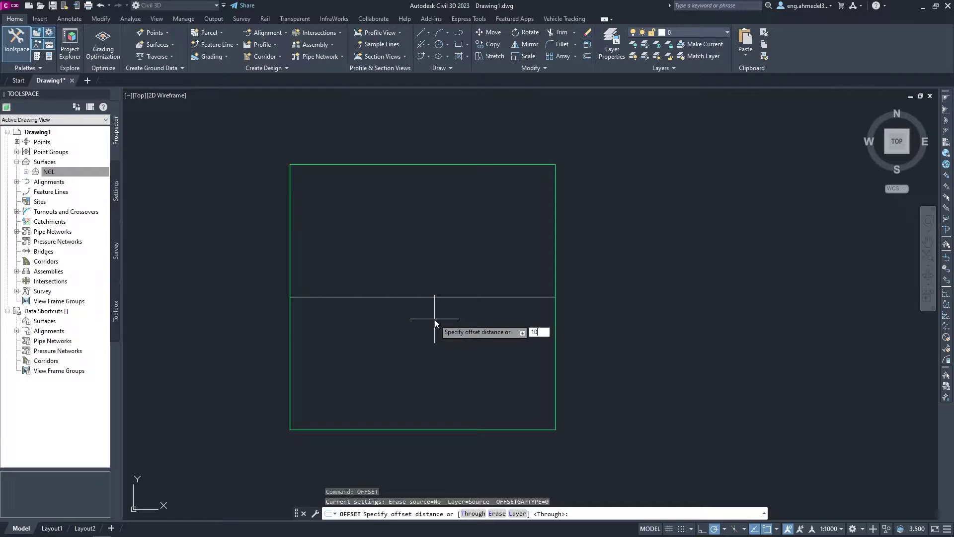
{"action": "type", "text": "0"}
{"action": "key", "text": "Return"}
{"action": "left_click", "coordinate": [453, 297]}
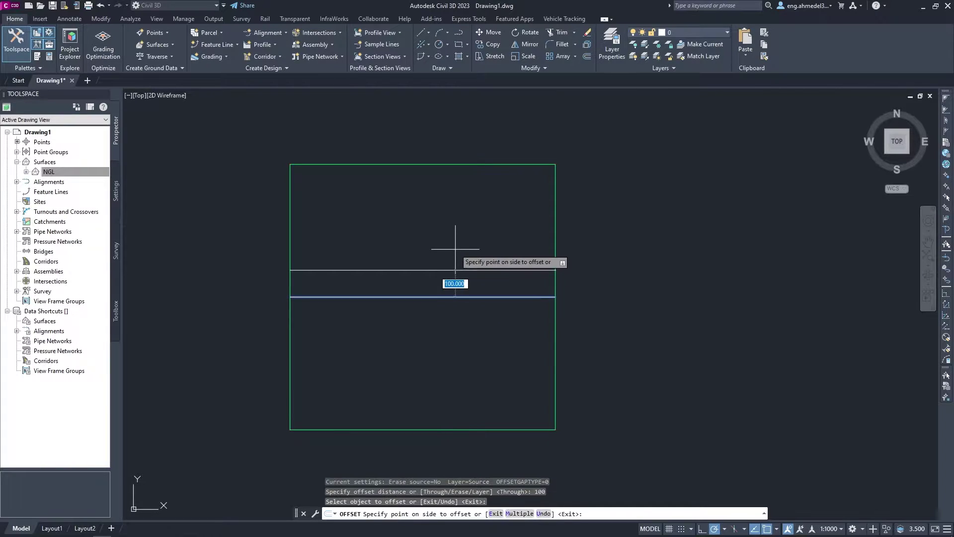
{"action": "left_click", "coordinate": [455, 249]}
{"action": "left_click", "coordinate": [457, 297]}
{"action": "left_click", "coordinate": [454, 348]}
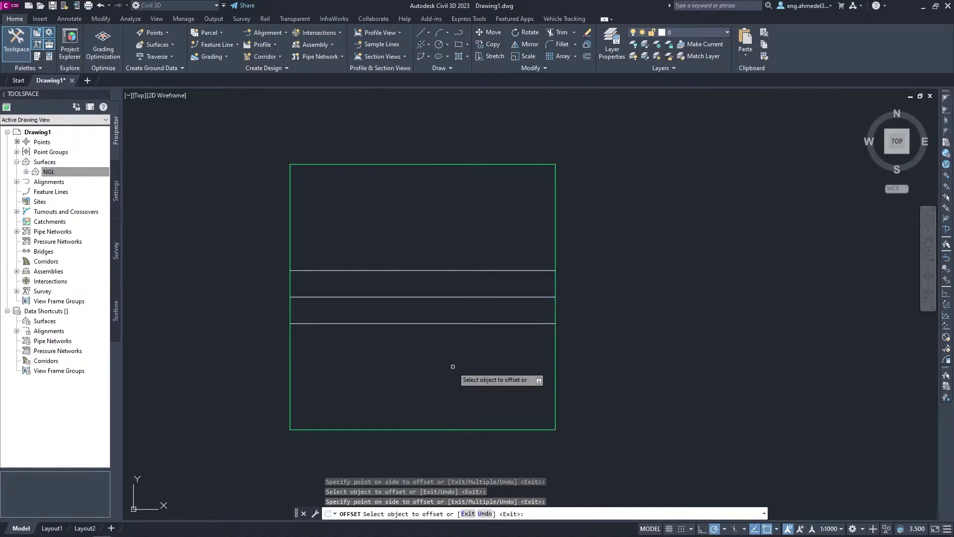
{"action": "key", "text": "Escape"}
{"action": "left_click", "coordinate": [436, 318]}
{"action": "left_click", "coordinate": [431, 284]}
{"action": "key", "text": "Delete"}
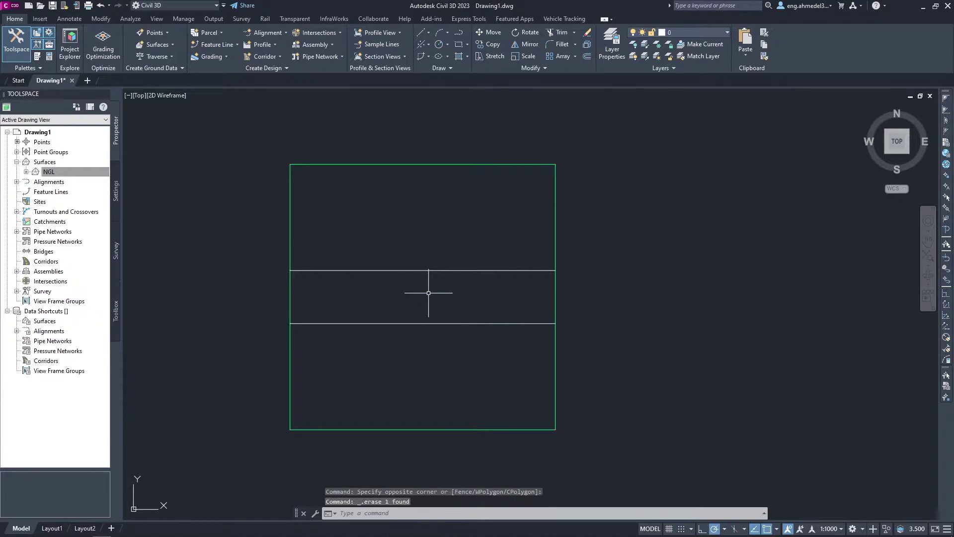
{"action": "type", "text": "O"}
Offset both lines 20 outward to form pairs, then select each pair's inner line
{"action": "key", "text": "Return"}
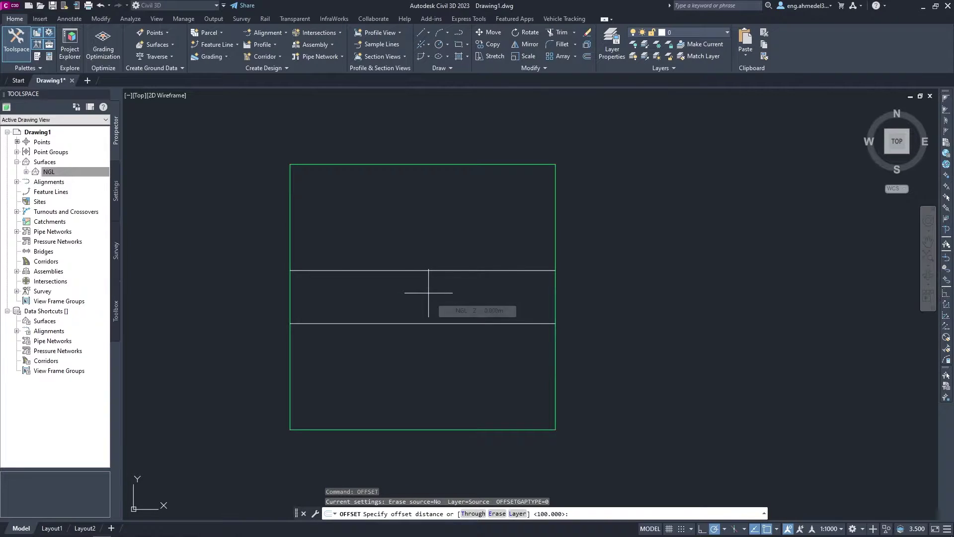
{"action": "type", "text": "20"}
{"action": "key", "text": "Return"}
{"action": "left_click", "coordinate": [445, 271]}
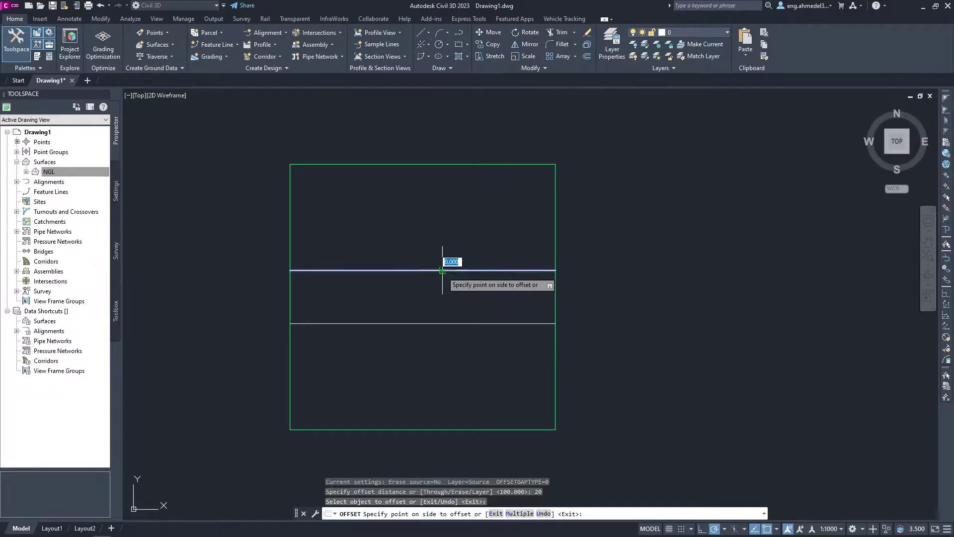
{"action": "left_click", "coordinate": [450, 232]}
{"action": "left_click", "coordinate": [442, 324]}
{"action": "left_click", "coordinate": [437, 374]}
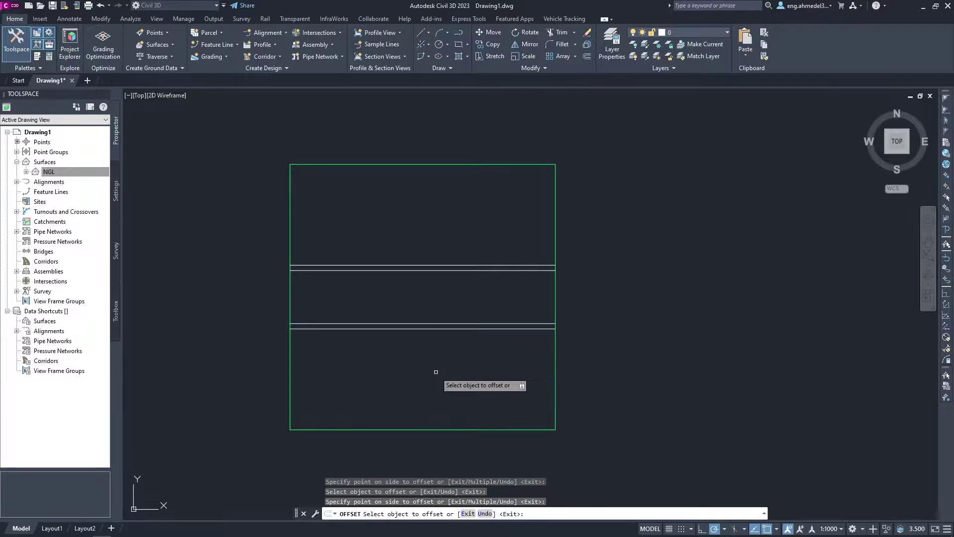
{"action": "key", "text": "Return"}
{"action": "key", "text": "Return"}
{"action": "left_click", "coordinate": [440, 271]}
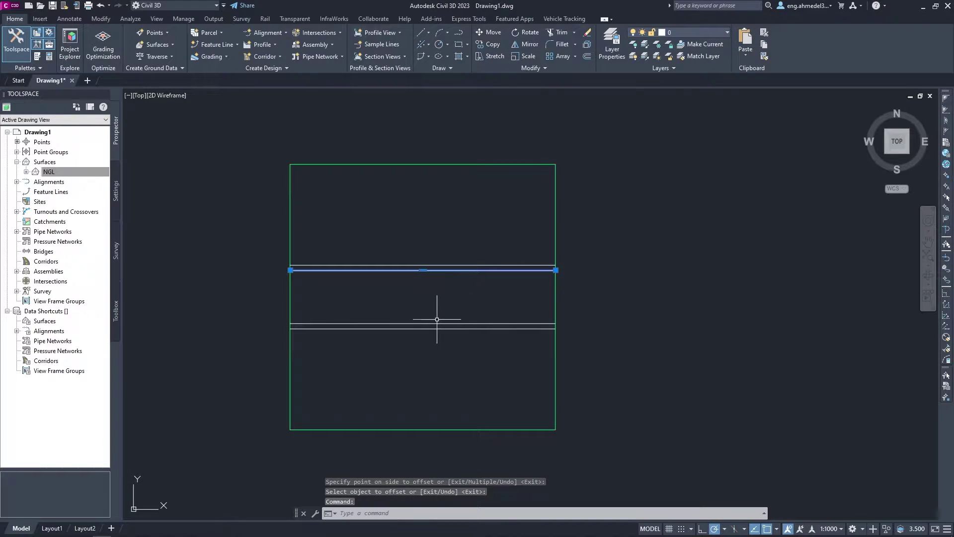
{"action": "left_click", "coordinate": [432, 323]}
Set the two inner polylines' Elevation to -1 in Properties, check them, and close the palette
{"action": "key", "text": "ctrl+1"}
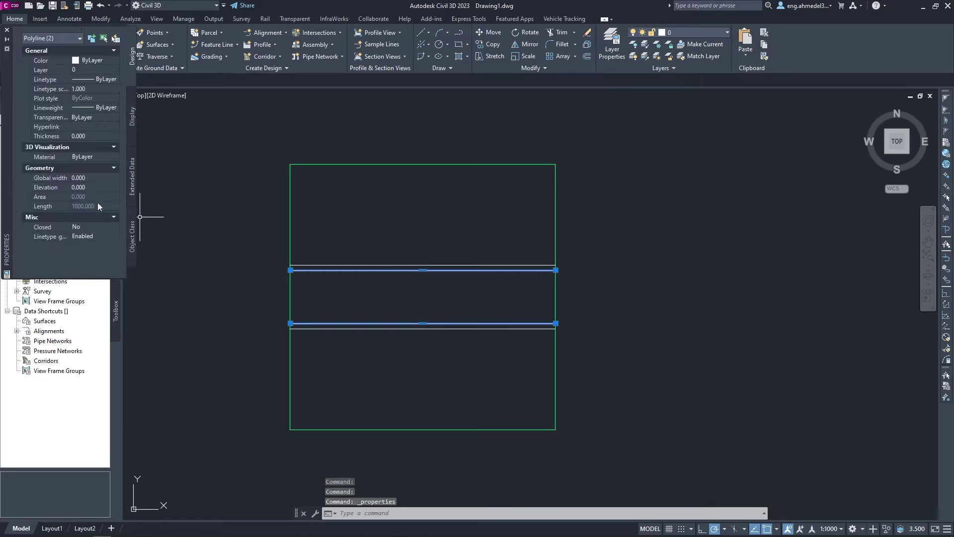
{"action": "left_click", "coordinate": [96, 187]}
{"action": "type", "text": "-1"}
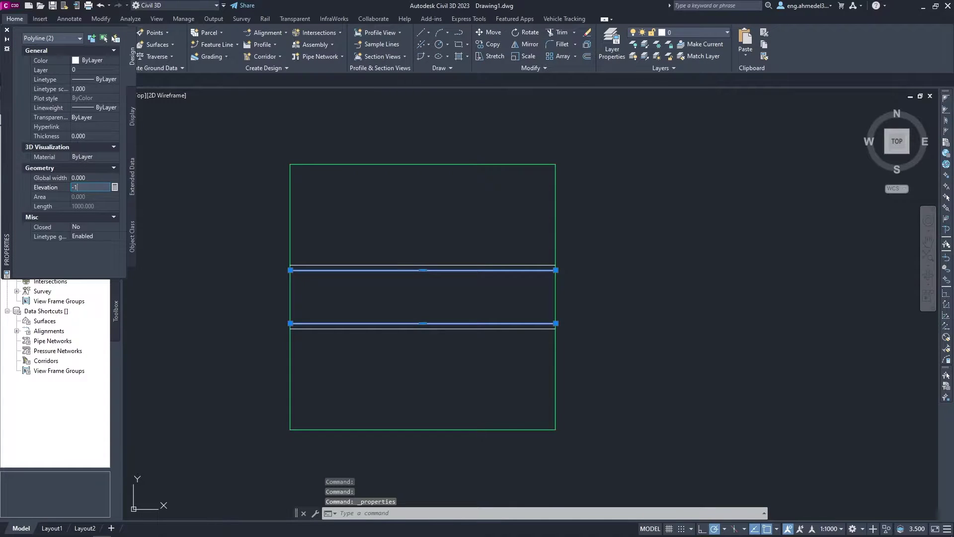
{"action": "key", "text": "Return"}
{"action": "key", "text": "Escape"}
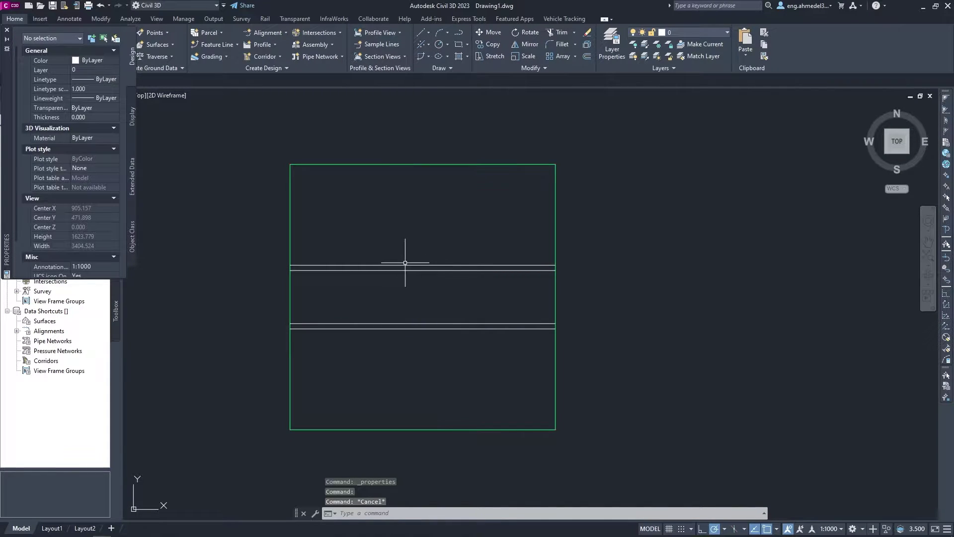
{"action": "left_click", "coordinate": [405, 263]}
{"action": "left_click", "coordinate": [403, 326]}
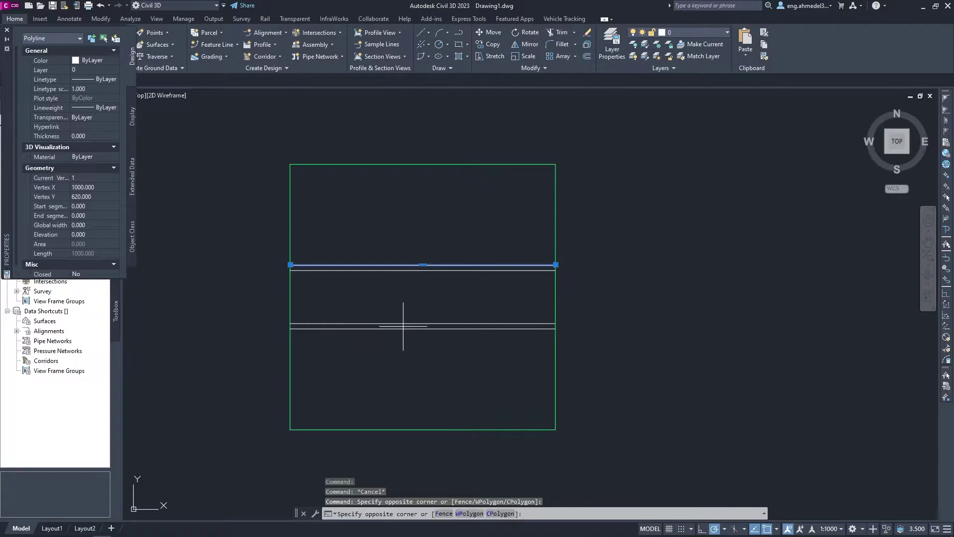
{"action": "left_click", "coordinate": [205, 304]}
{"action": "key", "text": "Escape"}
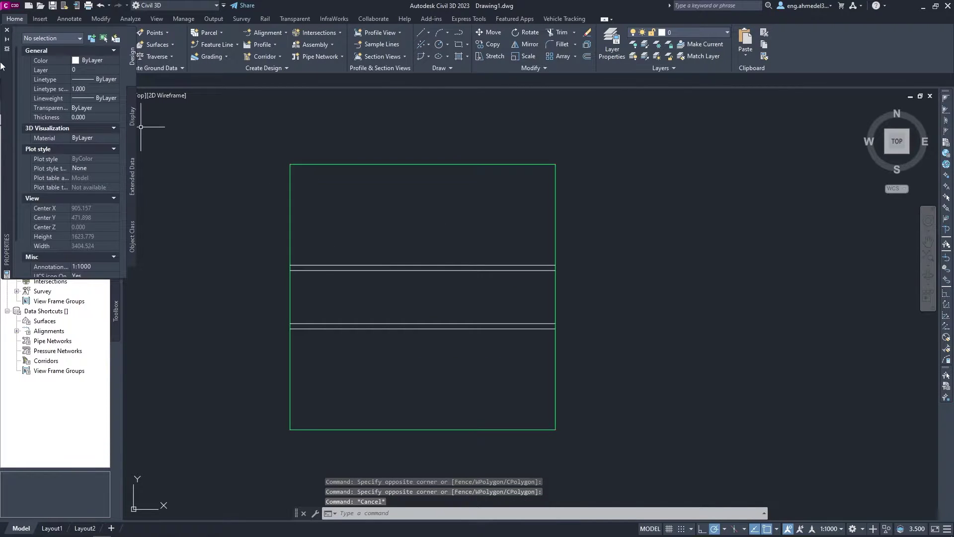
{"action": "left_click", "coordinate": [8, 31]}
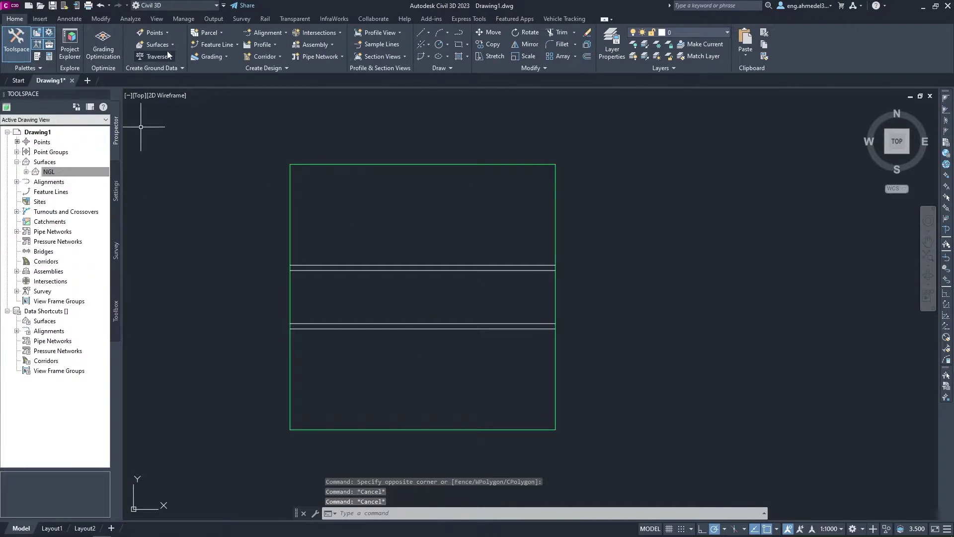
Add all four parallel polylines to the NGL surface as breaklines via a window selection
{"action": "left_click", "coordinate": [315, 145]}
{"action": "left_click", "coordinate": [312, 166]}
{"action": "left_click", "coordinate": [200, 46]}
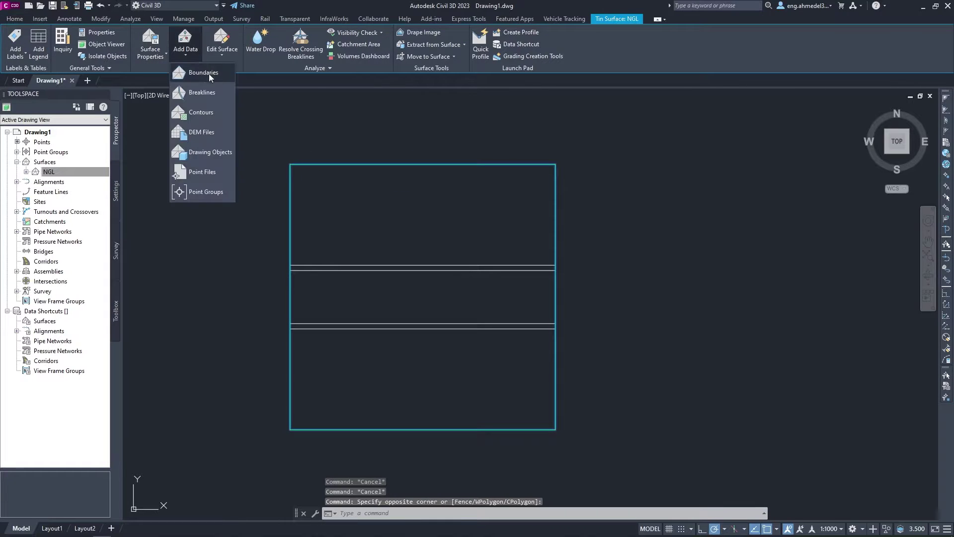
{"action": "left_click", "coordinate": [212, 92]}
{"action": "left_click", "coordinate": [469, 353]}
{"action": "left_click", "coordinate": [451, 229]}
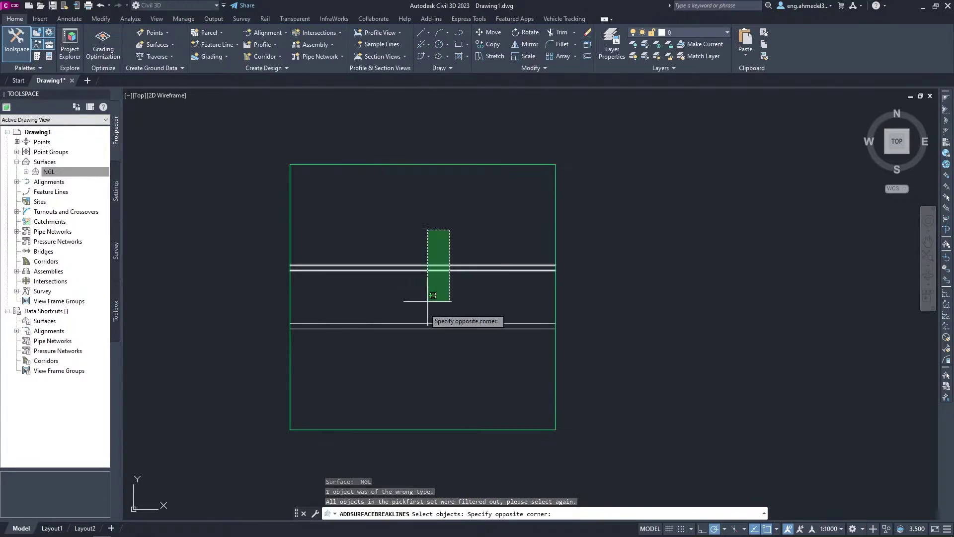
{"action": "left_click", "coordinate": [415, 393]}
{"action": "key", "text": "Escape"}
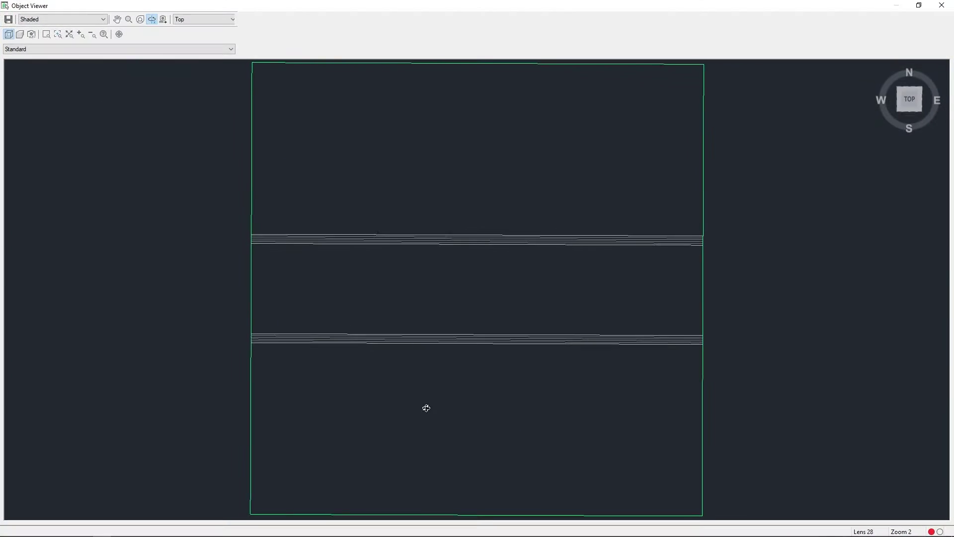
{"action": "mouse_move", "coordinate": [426, 405]}
{"action": "left_mouse_down"}
{"action": "mouse_move", "coordinate": [541, 347]}
{"action": "mouse_move", "coordinate": [401, 347]}
{"action": "mouse_move", "coordinate": [535, 356]}
{"action": "mouse_move", "coordinate": [449, 256]}
{"action": "mouse_move", "coordinate": [364, 270]}
{"action": "mouse_move", "coordinate": [468, 334]}
{"action": "left_mouse_up"}
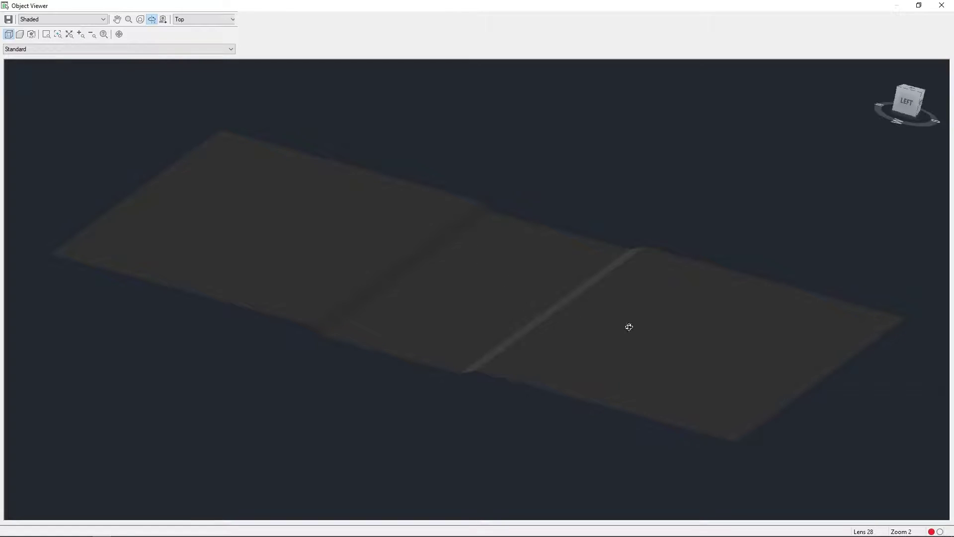
{"action": "left_click", "coordinate": [942, 5]}
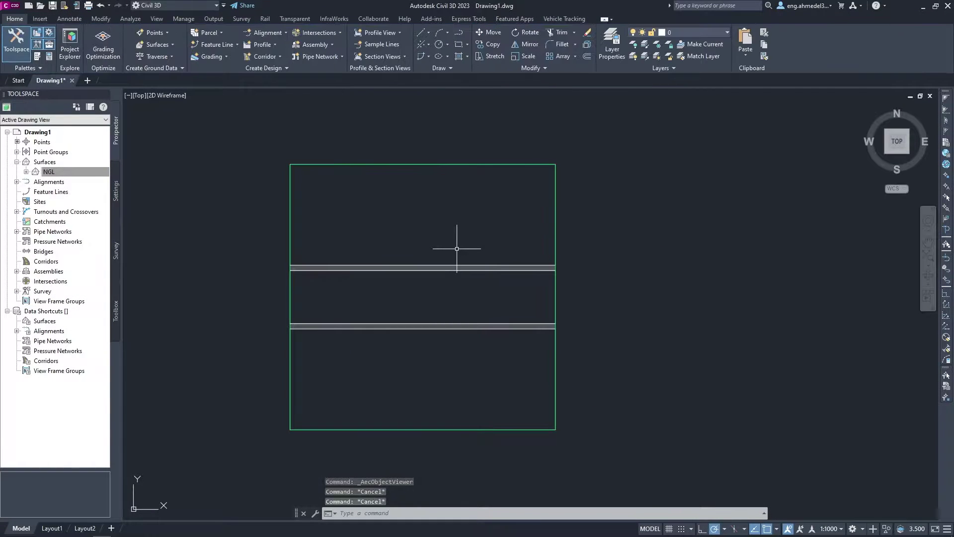
Draw a helper line along the top edge of the NGL square
{"action": "middle_click", "coordinate": [427, 231]}
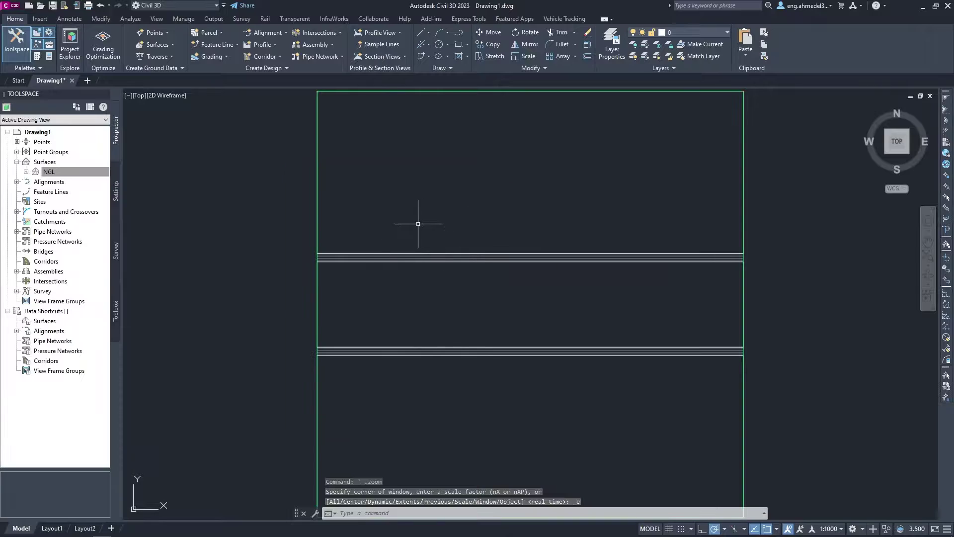
{"action": "scroll", "coordinate": [425, 178], "scroll_direction": "down", "scroll_amount": 2}
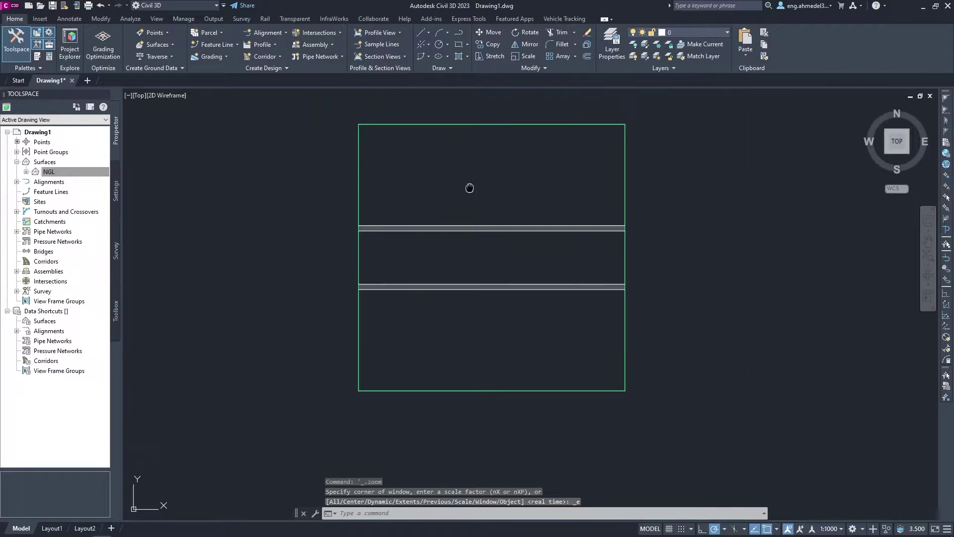
{"action": "middle_click_drag", "start_coordinate": [469, 187], "coordinate": [403, 193]}
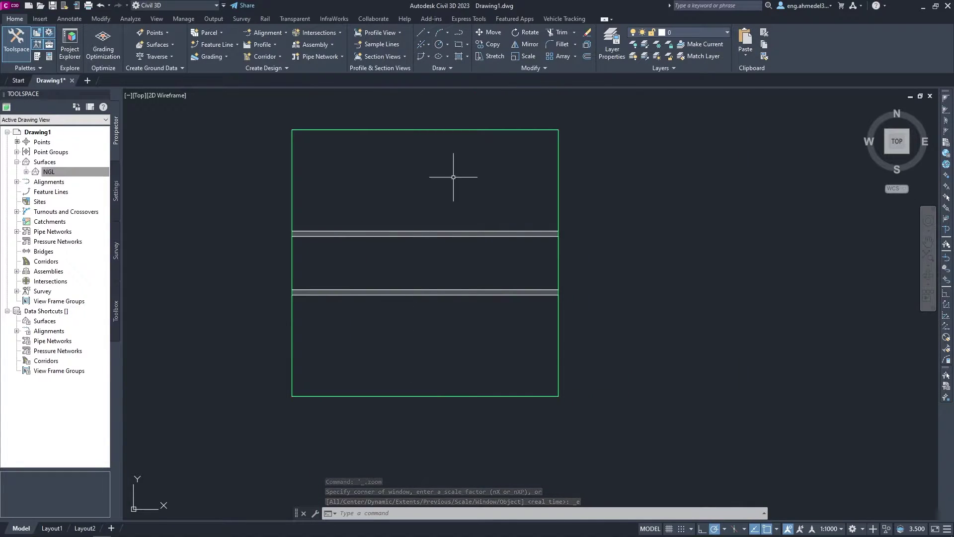
{"action": "type", "text": "l"}
{"action": "key", "text": "Return"}
{"action": "left_click", "coordinate": [561, 129]}
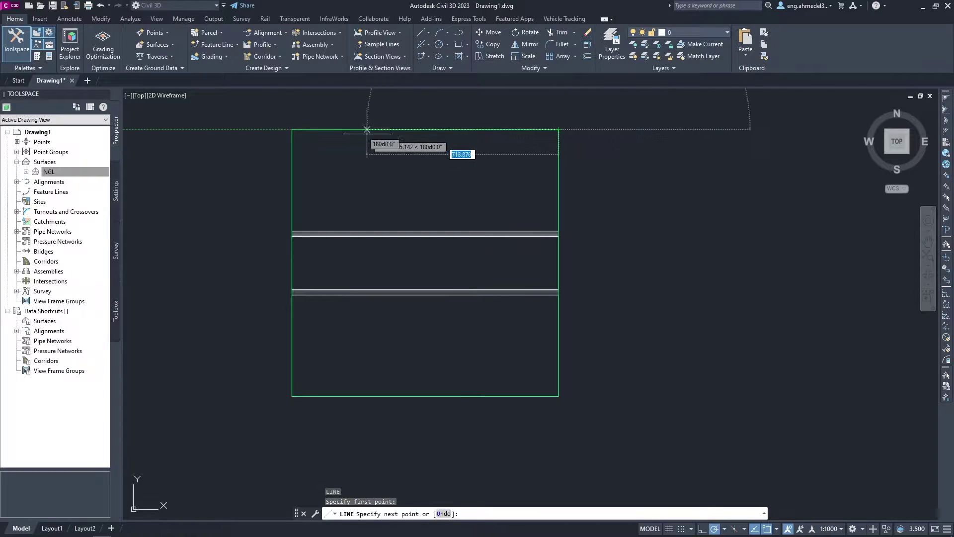
{"action": "left_click", "coordinate": [292, 130]}
{"action": "key", "text": "Return"}
{"action": "type", "text": "OF"}
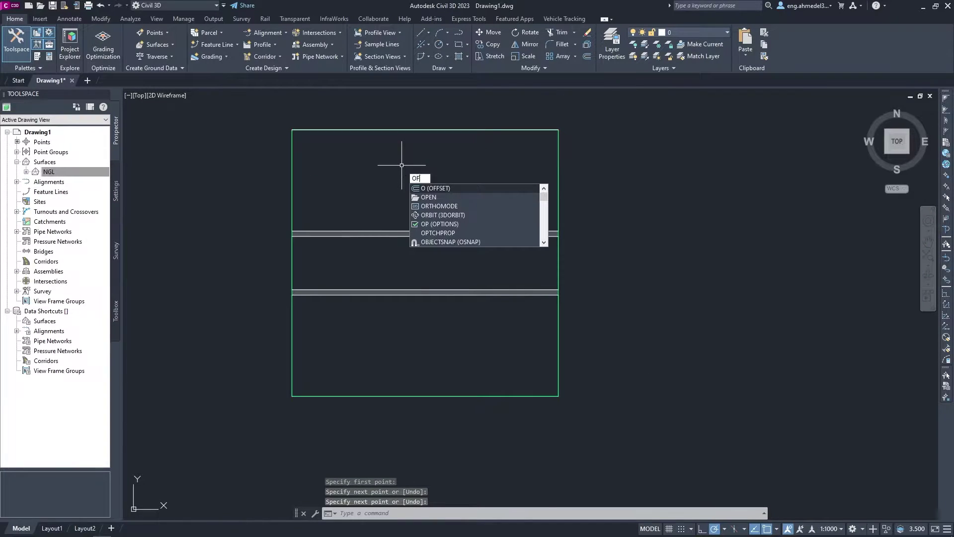
Offset the top line down 100, then offset that copy a further 800
{"action": "key", "text": "Return"}
{"action": "type", "text": "100"}
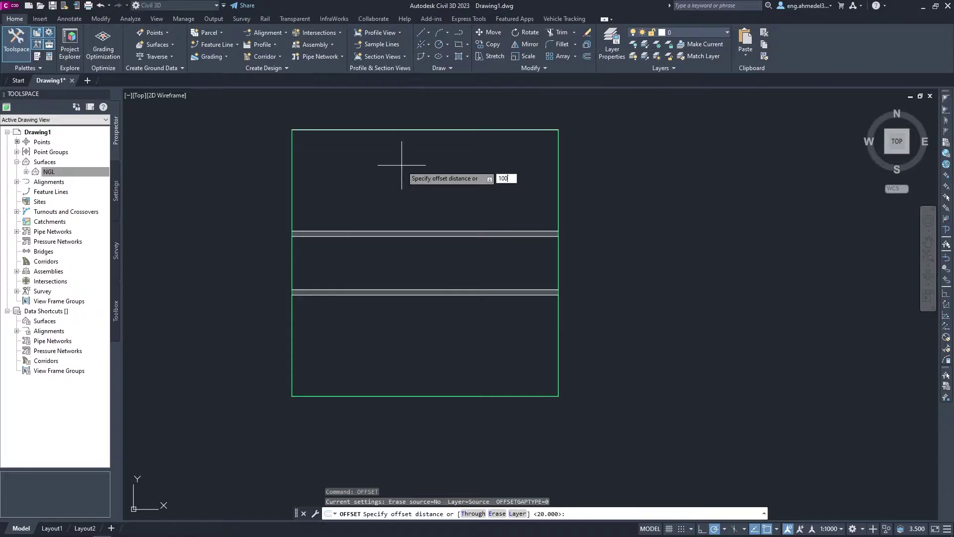
{"action": "key", "text": "Return"}
{"action": "left_click", "coordinate": [449, 131]}
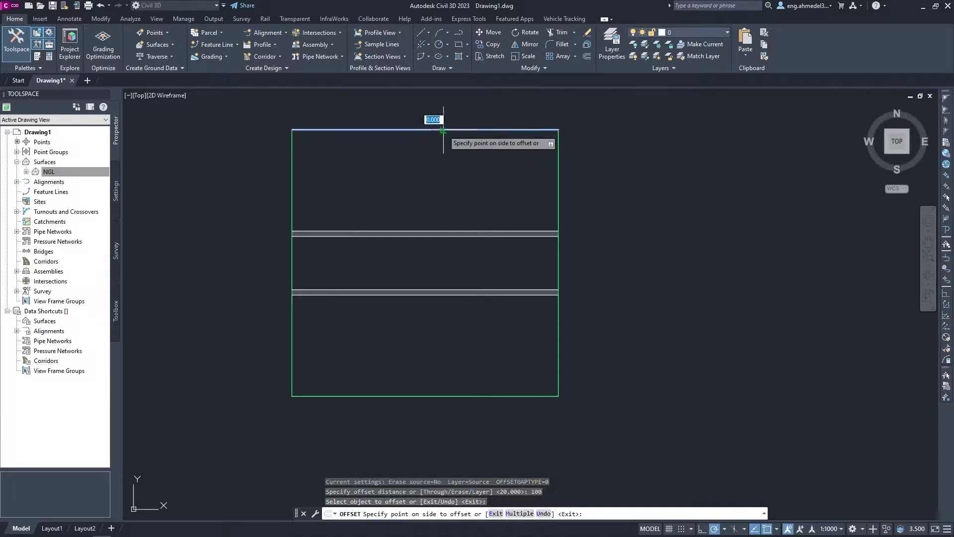
{"action": "left_click", "coordinate": [464, 179]}
{"action": "key", "text": "Return"}
{"action": "key", "text": "Return"}
{"action": "type", "text": "800"}
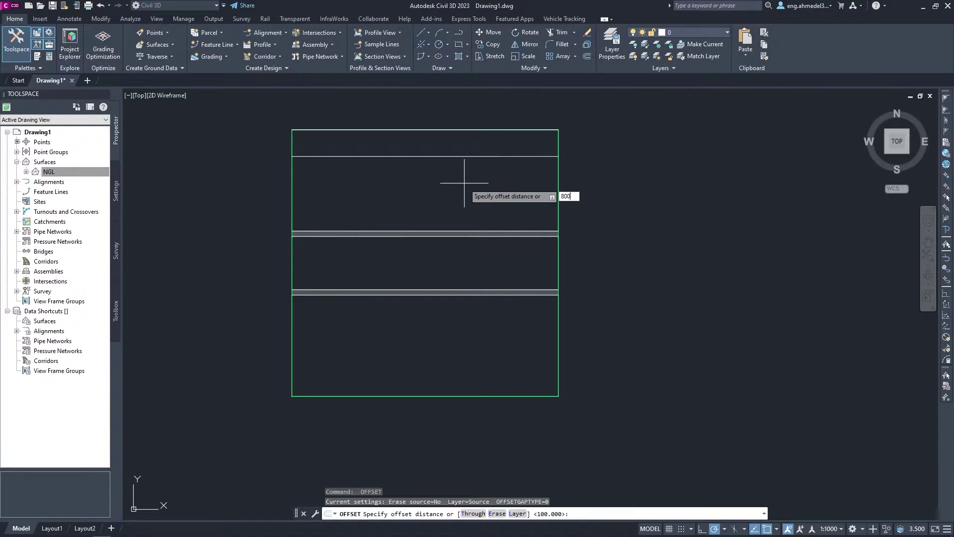
{"action": "key", "text": "Return"}
{"action": "left_click", "coordinate": [461, 156]}
{"action": "left_click", "coordinate": [468, 332]}
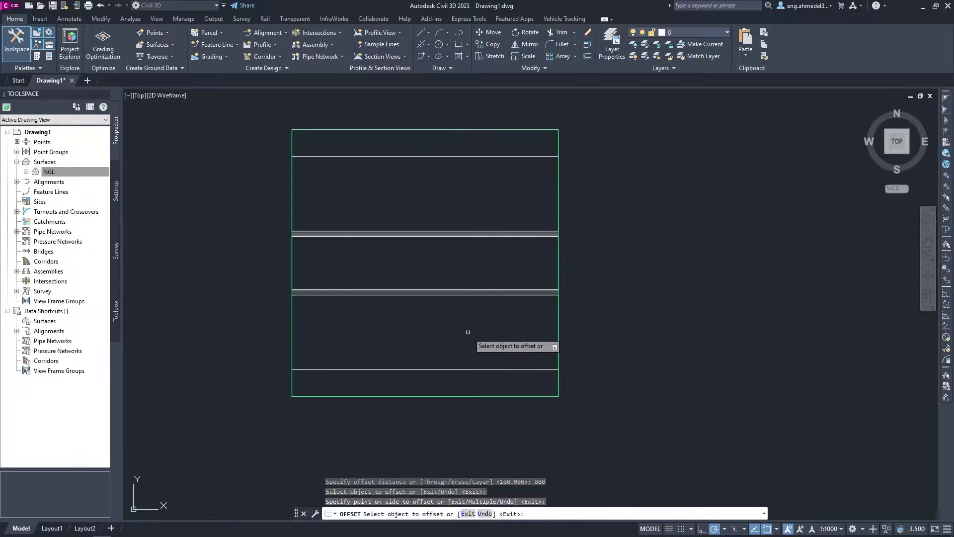
{"action": "key", "text": "Return"}
{"action": "type", "text": "POL"}
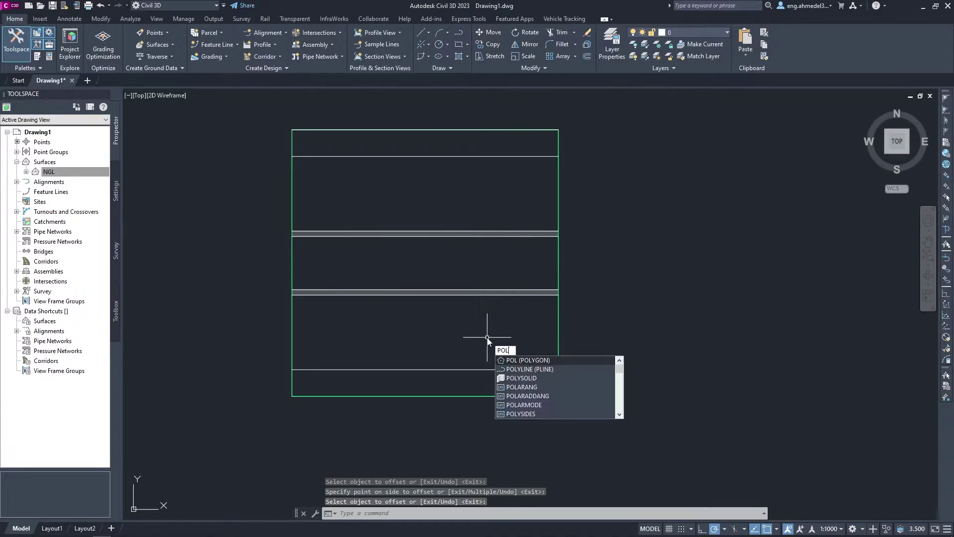
Draw a vertical polyline centreline between the midpoints of the two offset helper lines
{"action": "key", "text": "Down"}
{"action": "key", "text": "Return"}
{"action": "left_click", "coordinate": [425, 156]}
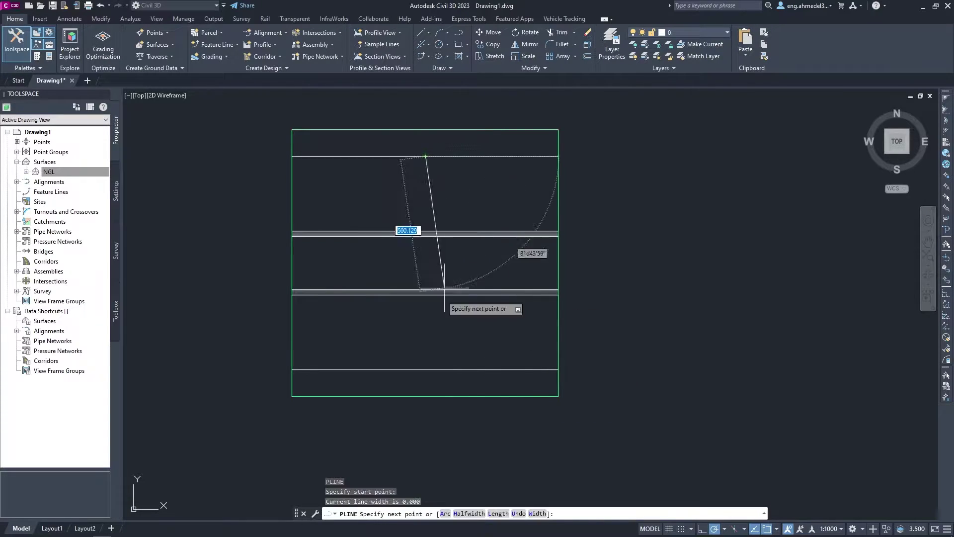
{"action": "left_click", "coordinate": [425, 370]}
{"action": "key", "text": "Return"}
Erase the horizontal helper lines, leaving only the vertical centreline
{"action": "left_click_drag", "start_coordinate": [482, 179], "coordinate": [475, 154]}
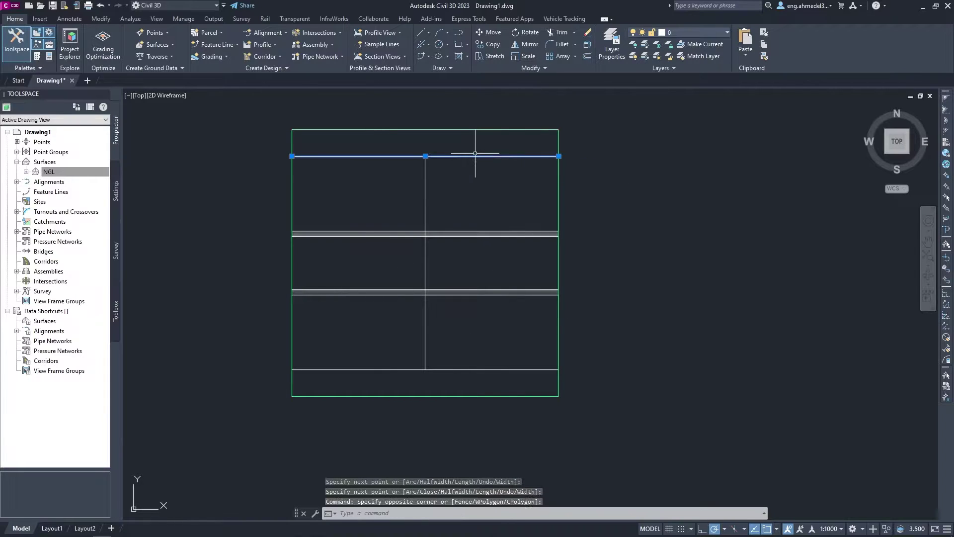
{"action": "left_click", "coordinate": [278, 109]}
{"action": "left_click", "coordinate": [612, 164]}
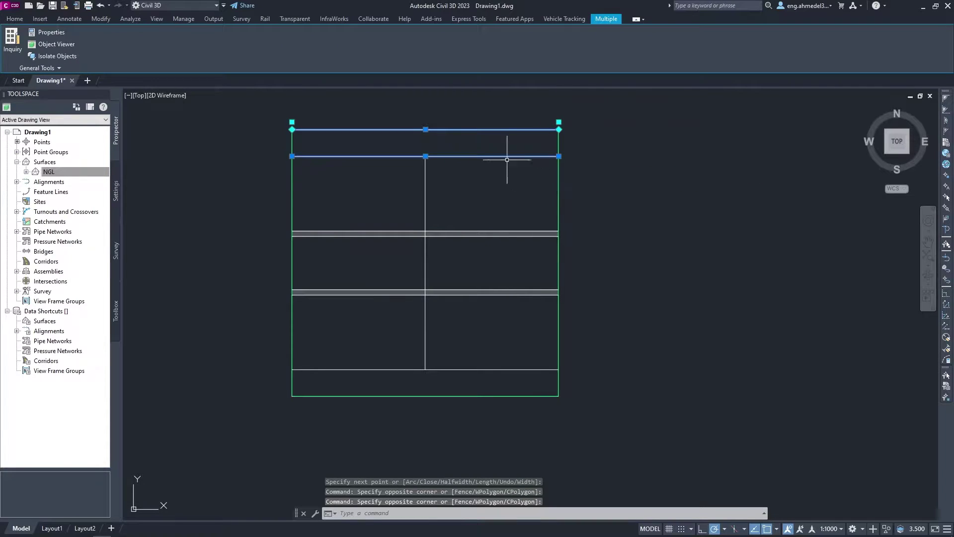
{"action": "key", "text": "Escape"}
{"action": "left_click", "coordinate": [369, 129]}
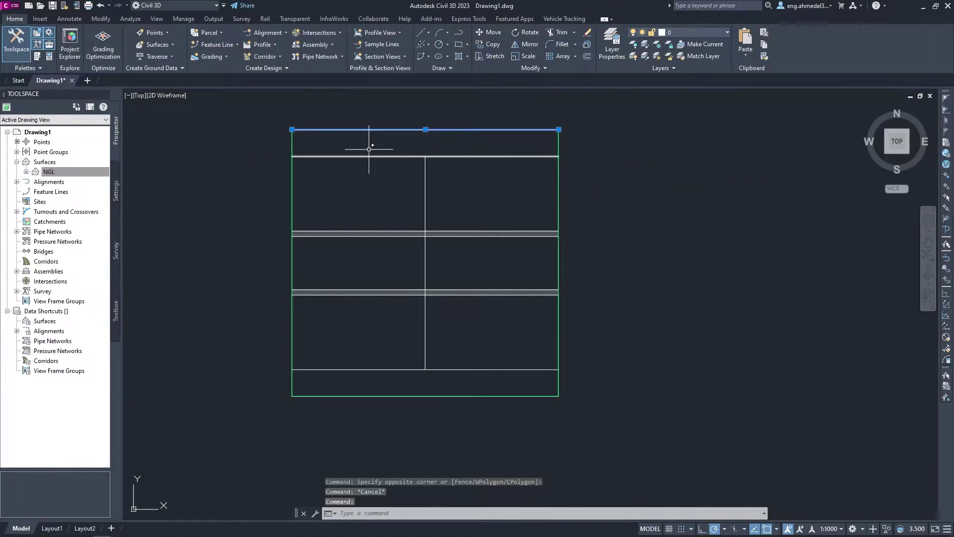
{"action": "key", "text": "Delete"}
{"action": "left_click", "coordinate": [402, 368]}
{"action": "key", "text": "Delete"}
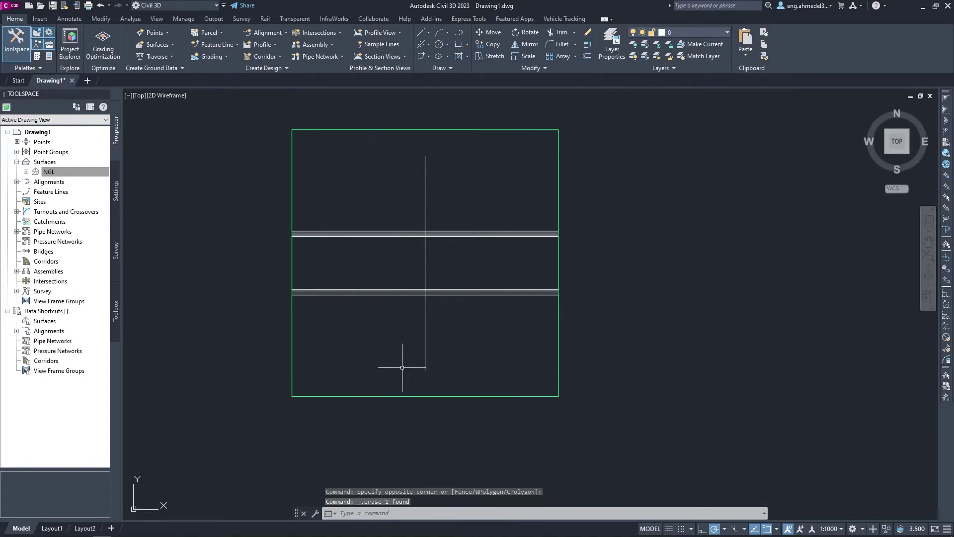
Create alignment ROAD from the vertical line with Major and Minor only labels and no curves
{"action": "left_click", "coordinate": [287, 33]}
{"action": "left_click", "coordinate": [290, 67]}
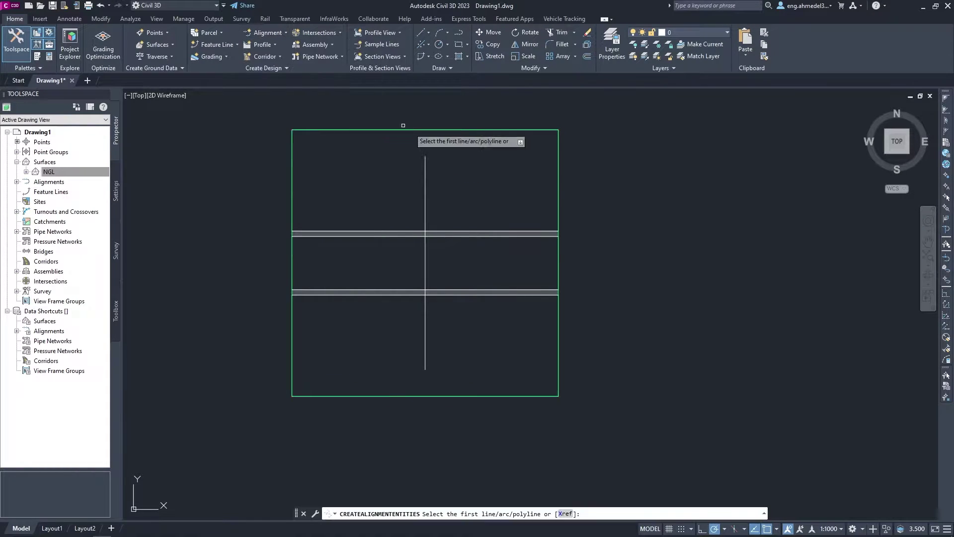
{"action": "key", "text": "Return"}
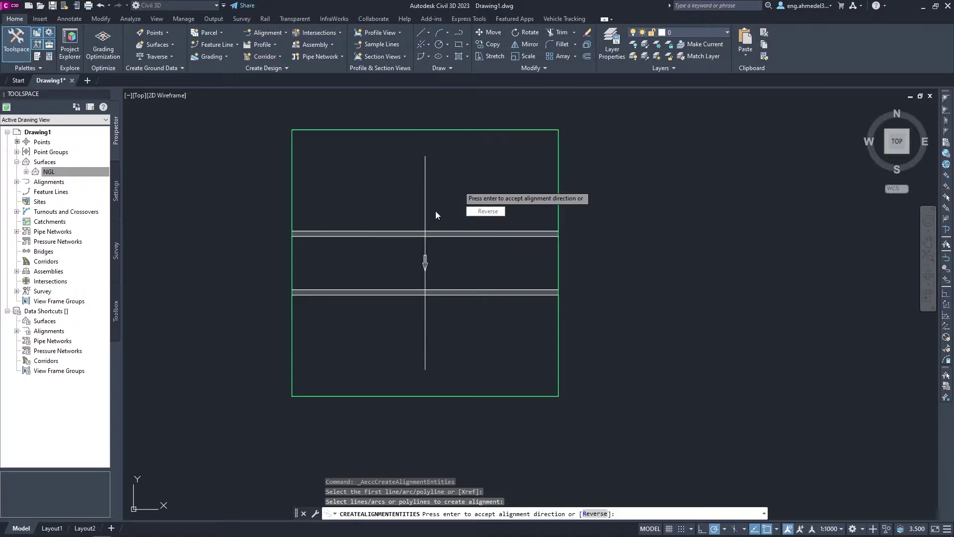
{"action": "key", "text": "Return"}
{"action": "type", "text": "R"}
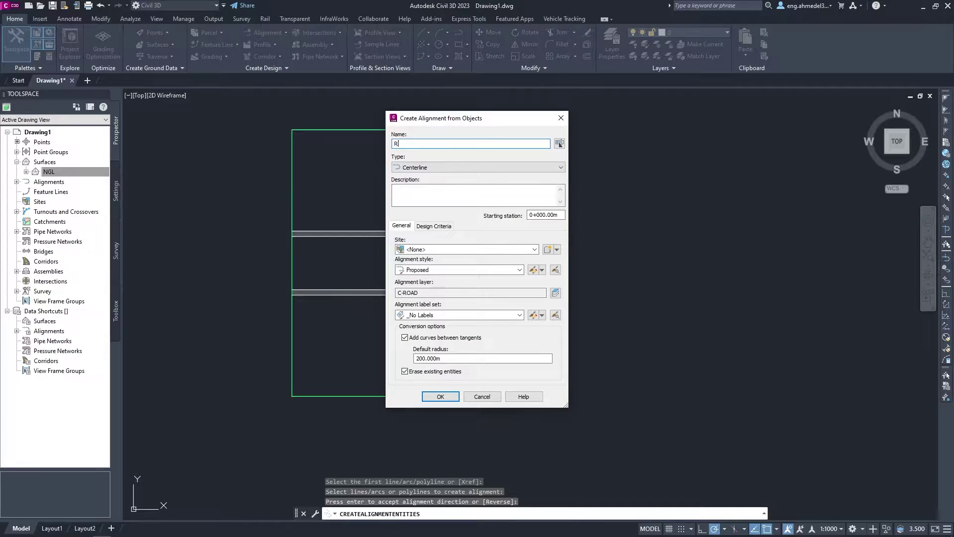
{"action": "type", "text": "OAD"}
{"action": "left_click", "coordinate": [451, 315]}
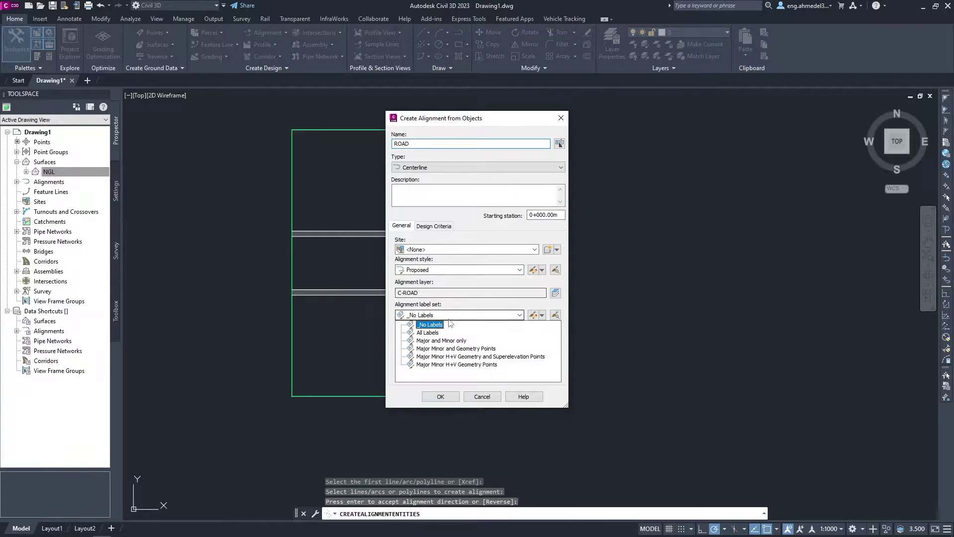
{"action": "left_click", "coordinate": [439, 341]}
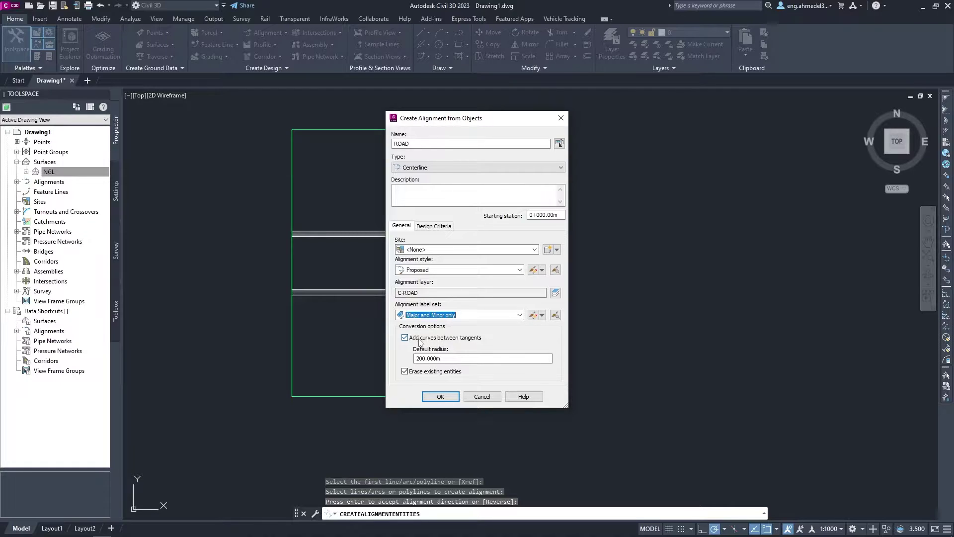
{"action": "left_click", "coordinate": [420, 339]}
{"action": "left_click", "coordinate": [440, 396]}
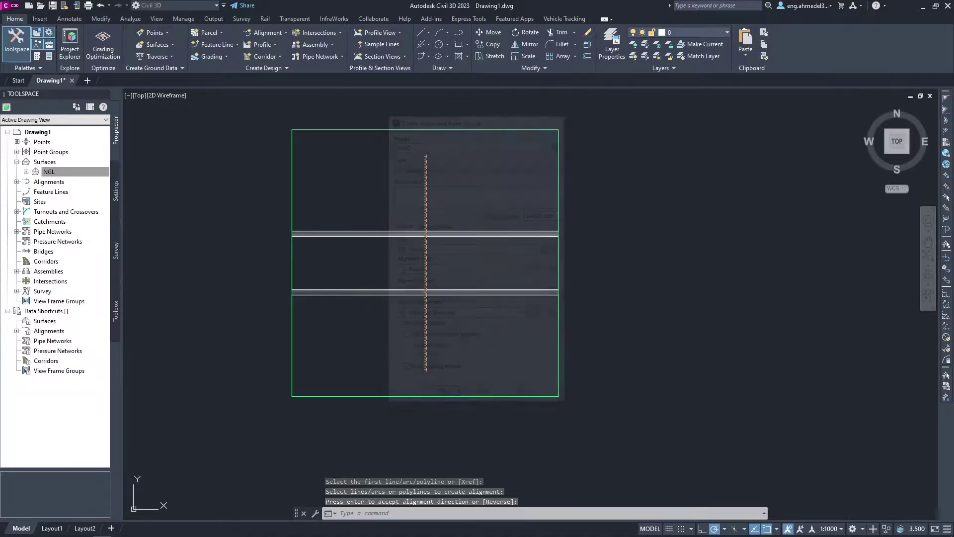
Zoom along ROAD to check its 0+000 to 0+800 stations, then select the alignment
{"action": "key", "text": "Escape"}
{"action": "key", "text": "Escape"}
{"action": "scroll", "coordinate": [428, 149], "scroll_direction": "up", "scroll_amount": 3}
{"action": "scroll", "coordinate": [420, 189], "scroll_direction": "up", "scroll_amount": 5}
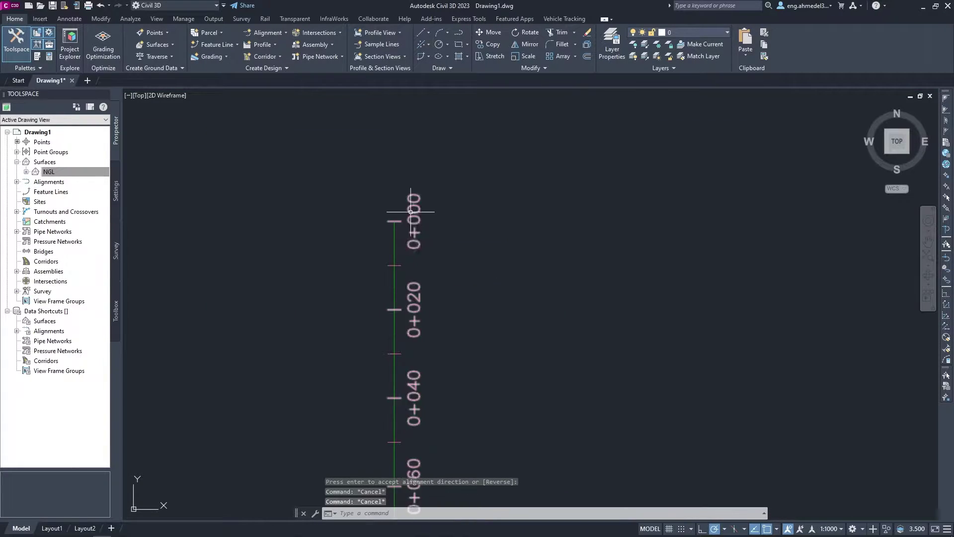
{"action": "scroll", "coordinate": [415, 223], "scroll_direction": "down", "scroll_amount": 10}
{"action": "scroll", "coordinate": [409, 295], "scroll_direction": "up", "scroll_amount": 5}
{"action": "scroll", "coordinate": [424, 314], "scroll_direction": "down", "scroll_amount": 5}
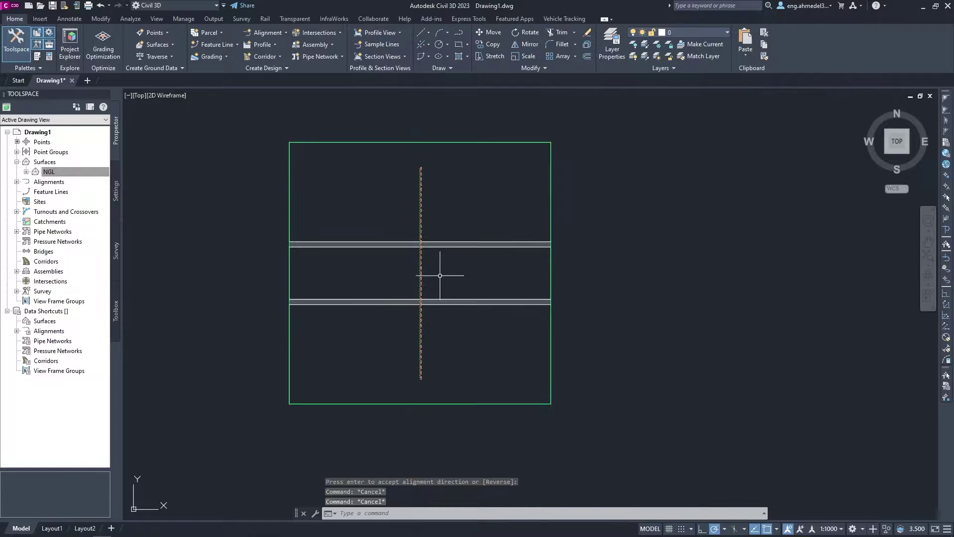
{"action": "key", "text": "Escape"}
{"action": "scroll", "coordinate": [441, 277], "scroll_direction": "up", "scroll_amount": 8}
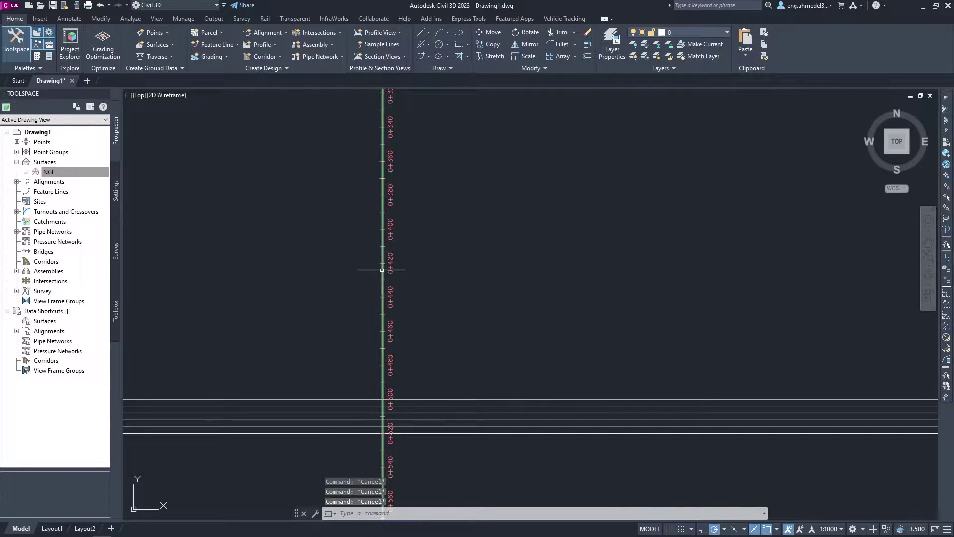
{"action": "left_click", "coordinate": [382, 269]}
{"action": "scroll", "coordinate": [348, 274], "scroll_direction": "down", "scroll_amount": 5}
Sample the NGL surface profile along ROAD and draw it in a new profile view
{"action": "scroll", "coordinate": [347, 273], "scroll_direction": "down", "scroll_amount": 2}
{"action": "left_click", "coordinate": [435, 32]}
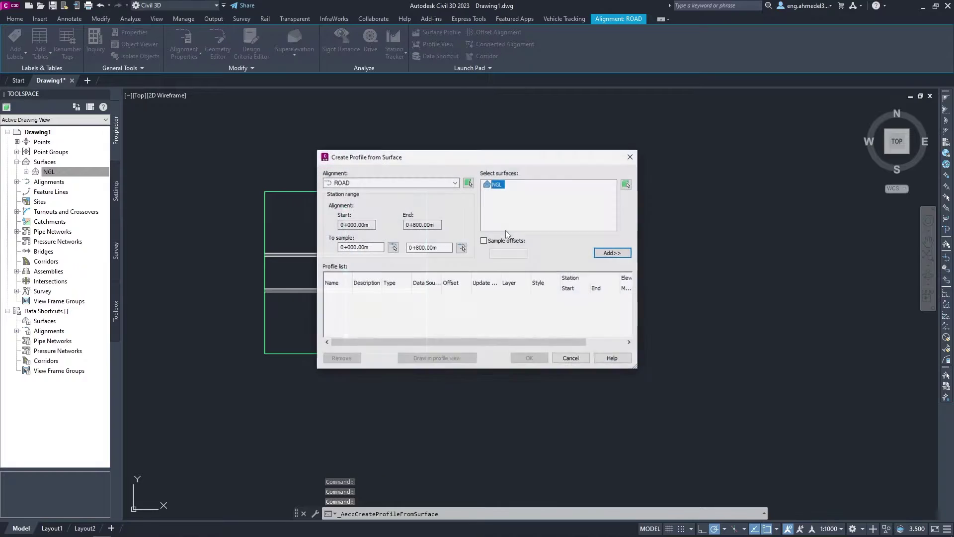
{"action": "left_click", "coordinate": [614, 253]}
{"action": "left_click", "coordinate": [462, 361]}
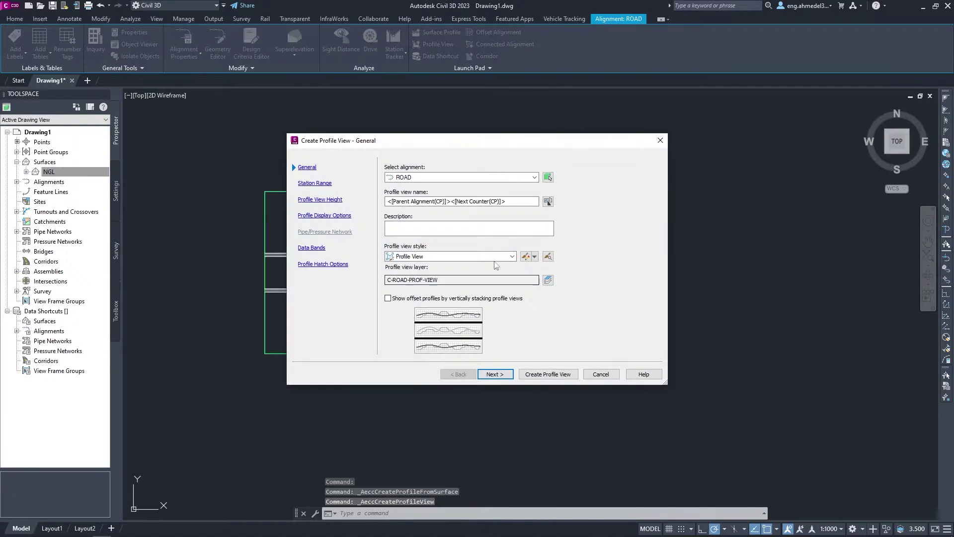
Set the profile view name template to the Parent Alignment name
{"action": "left_click", "coordinate": [549, 213]}
{"action": "left_click", "coordinate": [449, 222]}
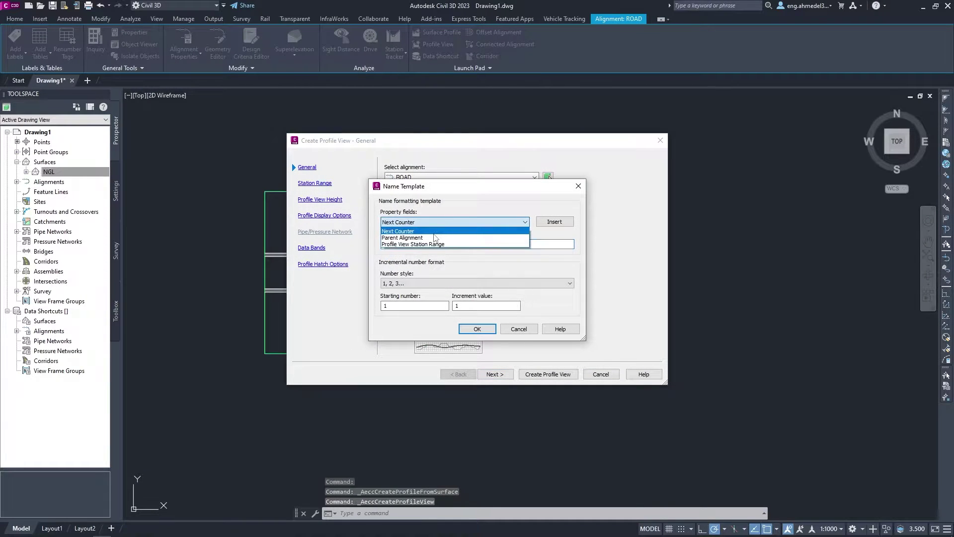
{"action": "left_click", "coordinate": [448, 237]}
{"action": "left_click", "coordinate": [554, 222]}
{"action": "left_click", "coordinate": [478, 329]}
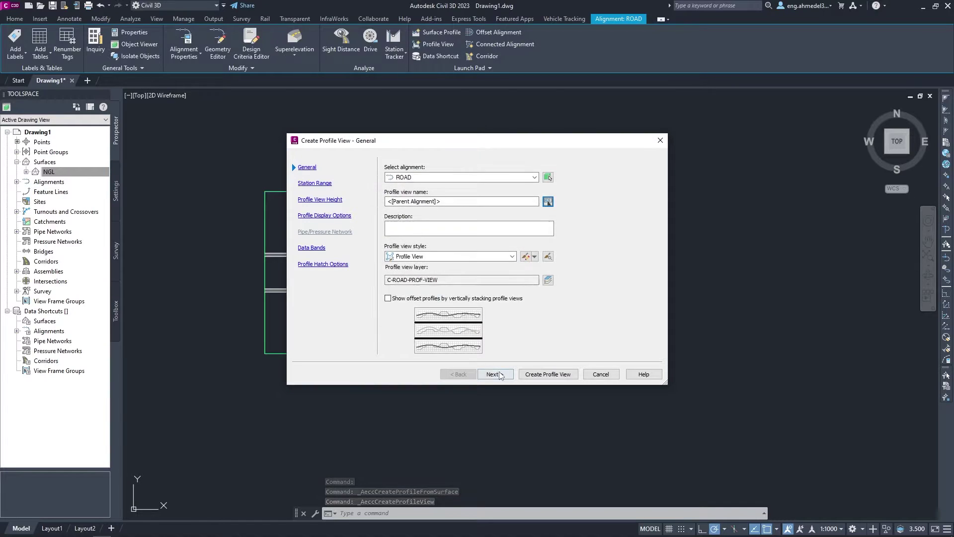
Give the profile view a user-specified height of -20 to 20 m and create it
{"action": "left_click", "coordinate": [496, 374]}
{"action": "left_click", "coordinate": [458, 373]}
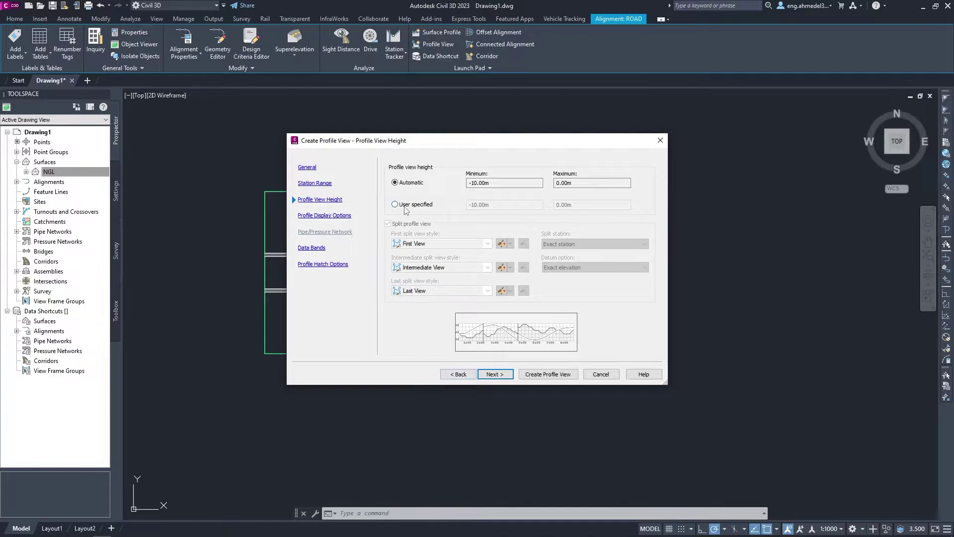
{"action": "left_click", "coordinate": [405, 206]}
{"action": "left_click", "coordinate": [575, 207]}
{"action": "type", "text": "20"}
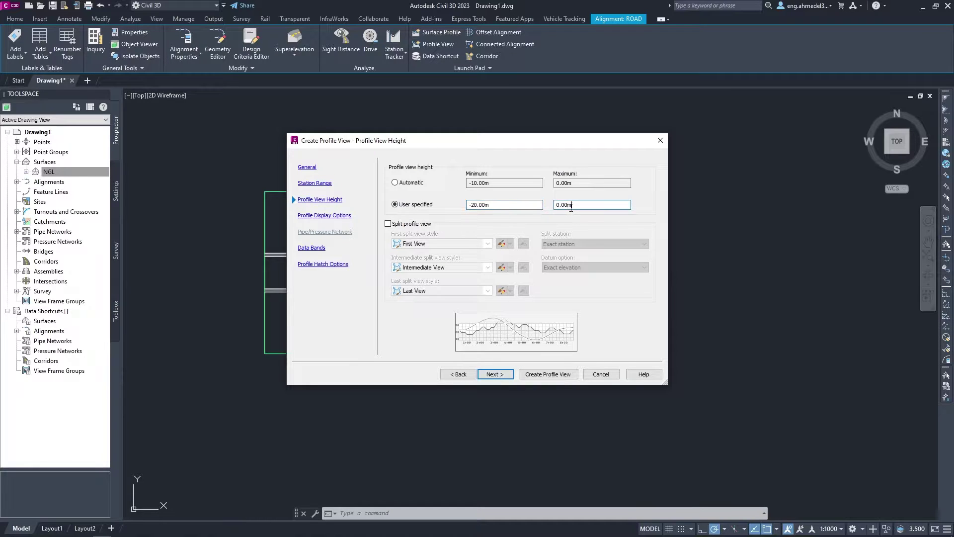
{"action": "left_click", "coordinate": [495, 374]}
{"action": "left_click", "coordinate": [548, 374]}
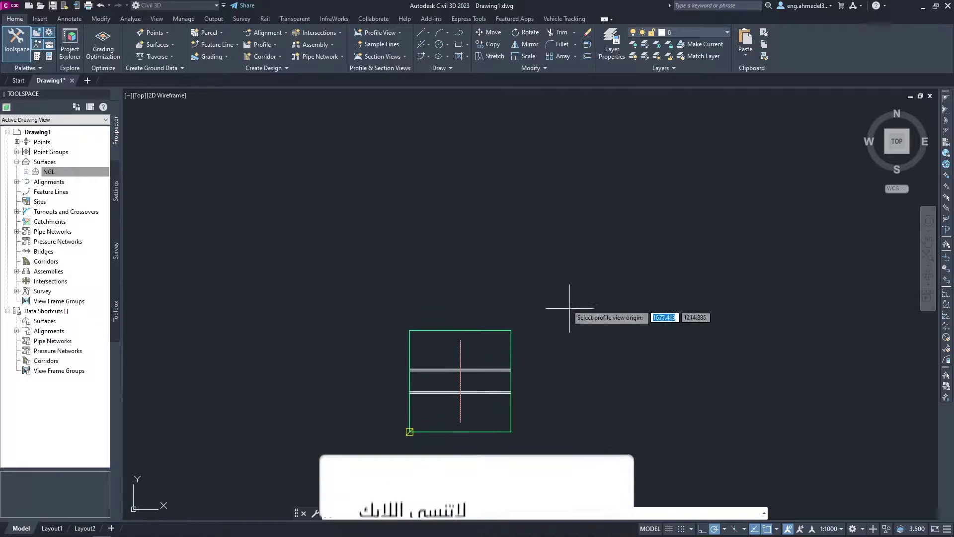
Place the ROAD profile view in empty drawing space and begin editing its style
{"action": "left_click", "coordinate": [406, 255]}
{"action": "scroll", "coordinate": [425, 219], "scroll_direction": "up", "scroll_amount": 5}
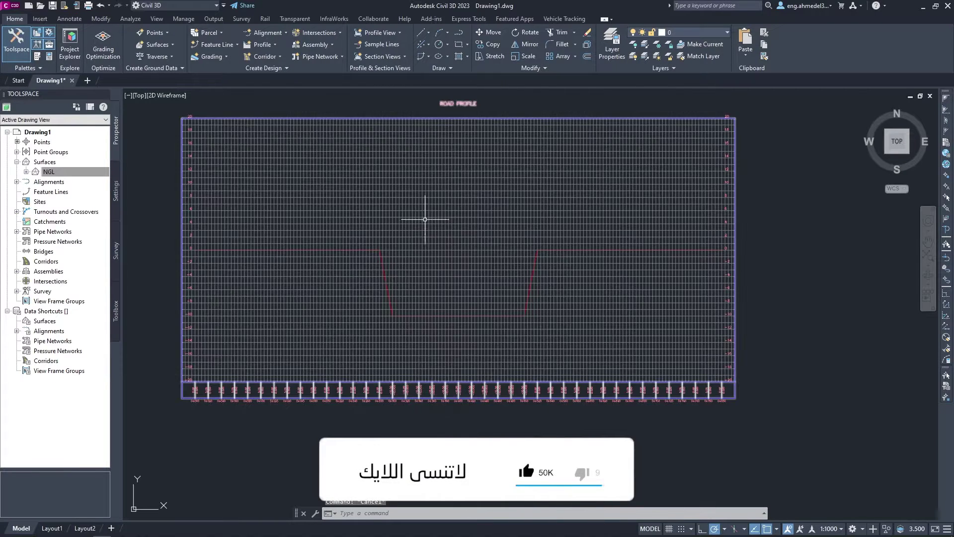
{"action": "left_click", "coordinate": [425, 219]}
{"action": "left_click", "coordinate": [274, 49]}
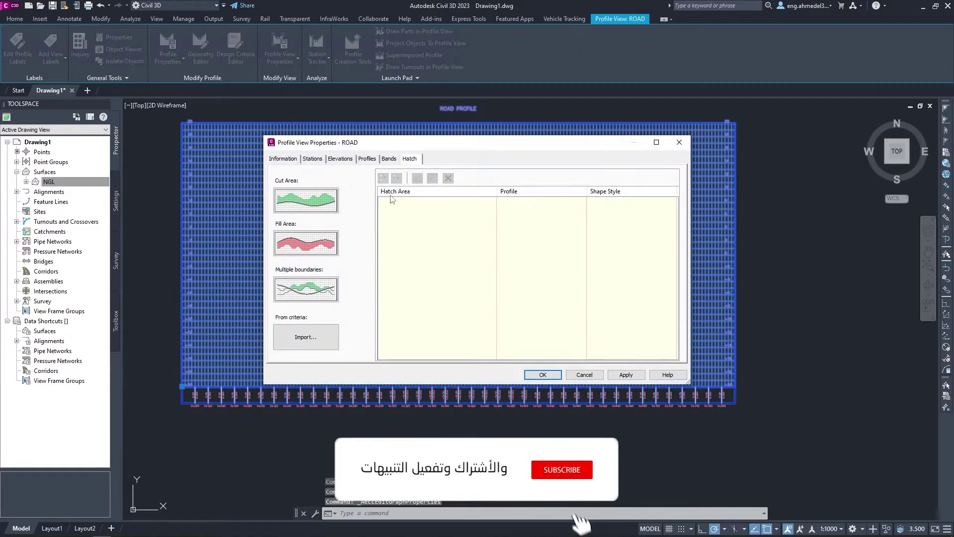
{"action": "left_click", "coordinate": [283, 159]}
{"action": "left_click", "coordinate": [423, 253]}
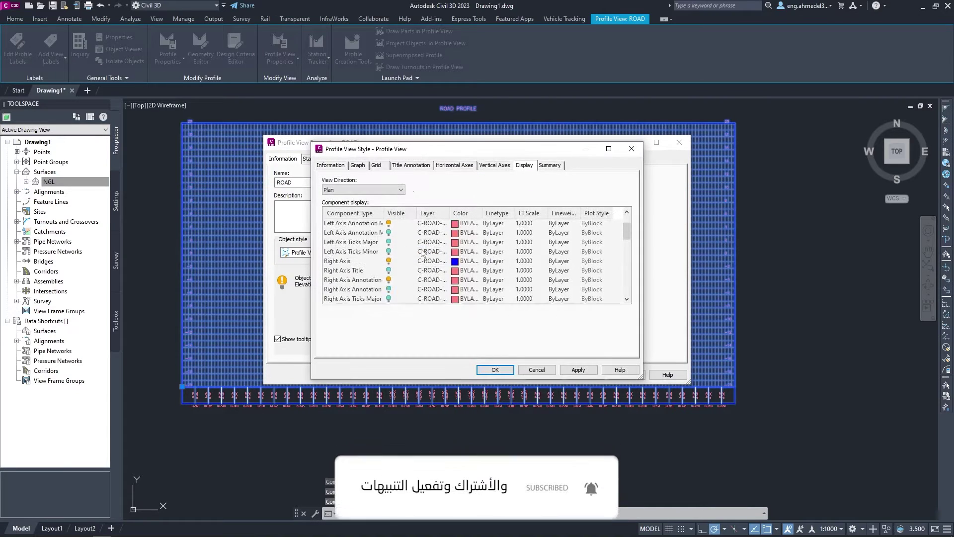
Hide the Grid Horizontal Minor and Grid Vertical Minor lines in the profile view style
{"action": "scroll", "coordinate": [422, 253], "scroll_direction": "down", "scroll_amount": 5}
{"action": "left_click", "coordinate": [388, 242]}
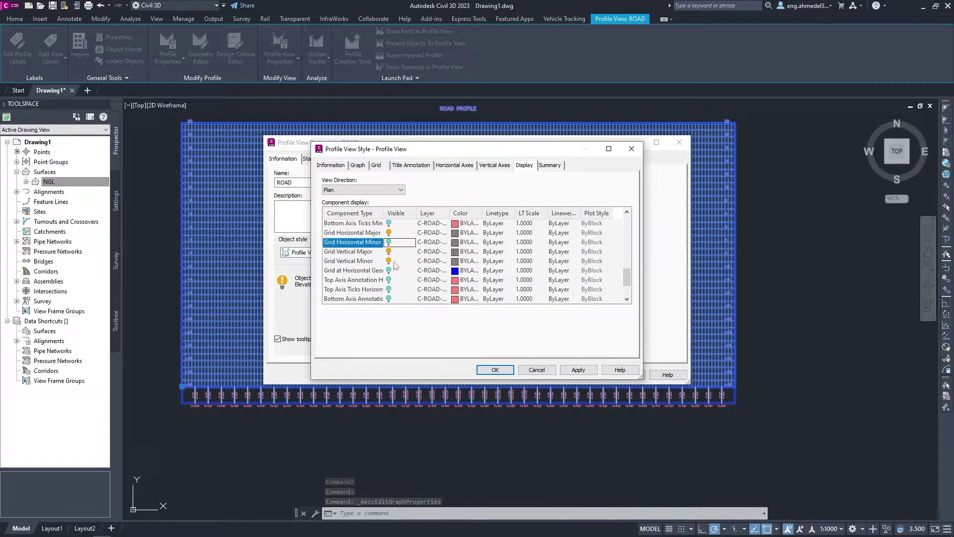
{"action": "left_click", "coordinate": [392, 261]}
{"action": "left_click", "coordinate": [495, 370]}
{"action": "left_click", "coordinate": [539, 373]}
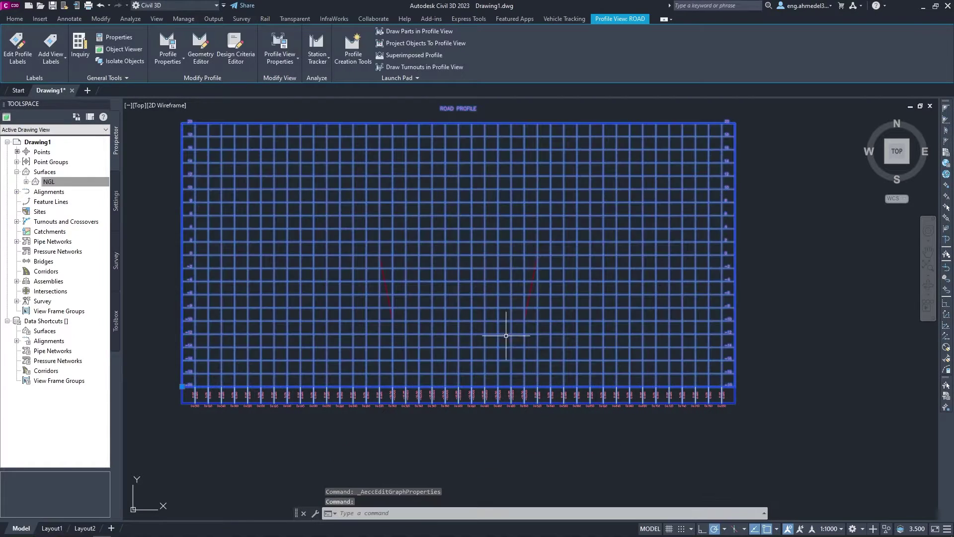
{"action": "key", "text": "Escape"}
{"action": "scroll", "coordinate": [416, 282], "scroll_direction": "up", "scroll_amount": 5}
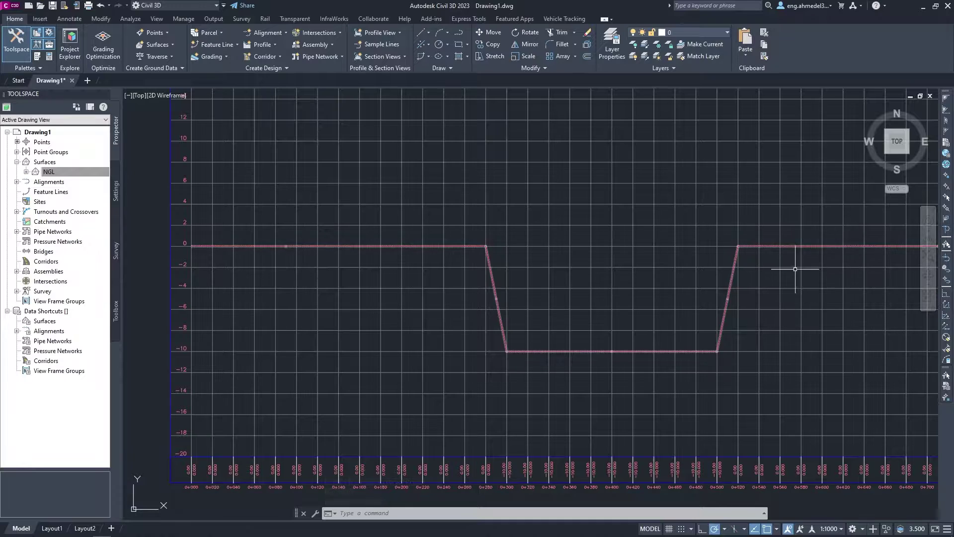
{"action": "scroll", "coordinate": [580, 273], "scroll_direction": "down", "scroll_amount": 2}
{"action": "scroll", "coordinate": [547, 248], "scroll_direction": "down", "scroll_amount": 3}
{"action": "scroll", "coordinate": [526, 222], "scroll_direction": "up", "scroll_amount": 1}
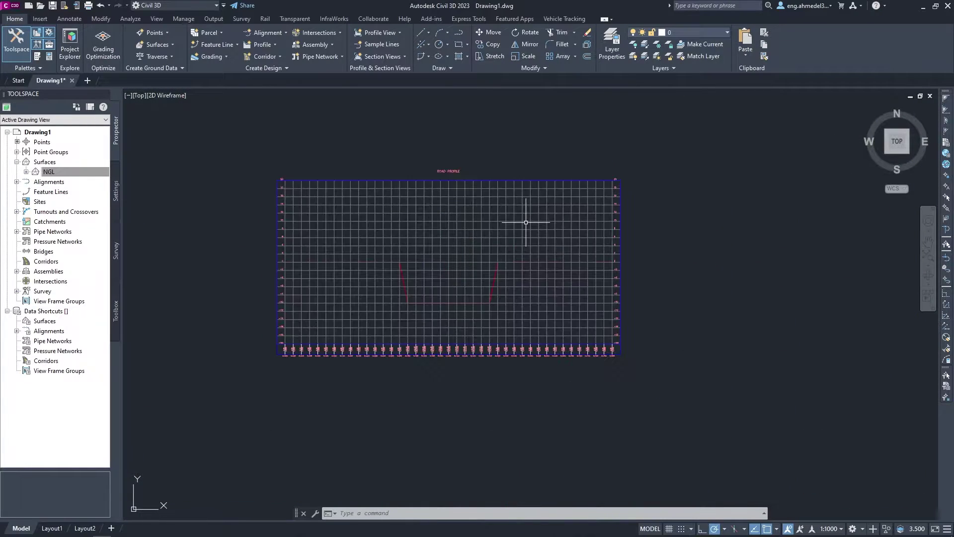
Create a new design profile in the ROAD view, named after the Alignment Name
{"action": "left_click", "coordinate": [443, 215]}
{"action": "left_click", "coordinate": [354, 52]}
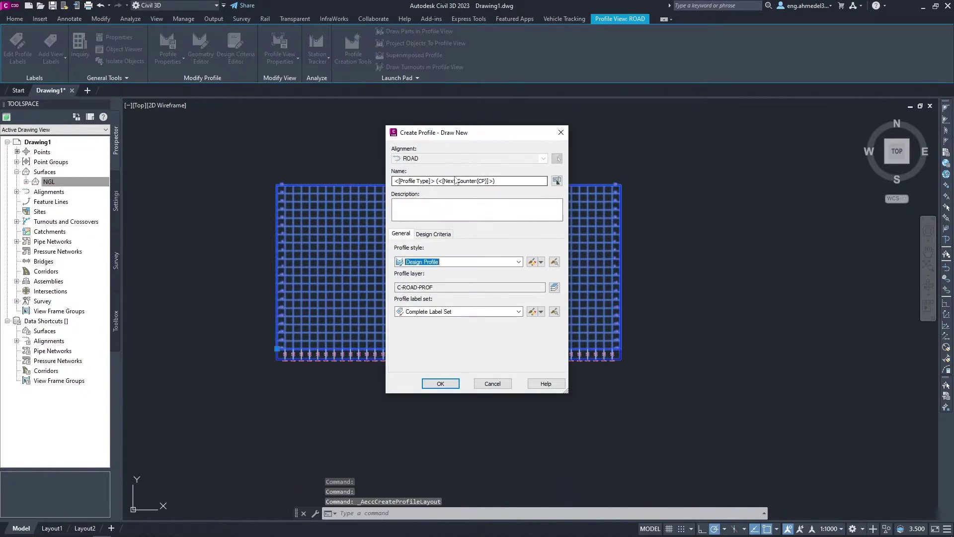
{"action": "left_click", "coordinate": [556, 181]}
{"action": "left_click", "coordinate": [525, 222]}
{"action": "left_click", "coordinate": [448, 232]}
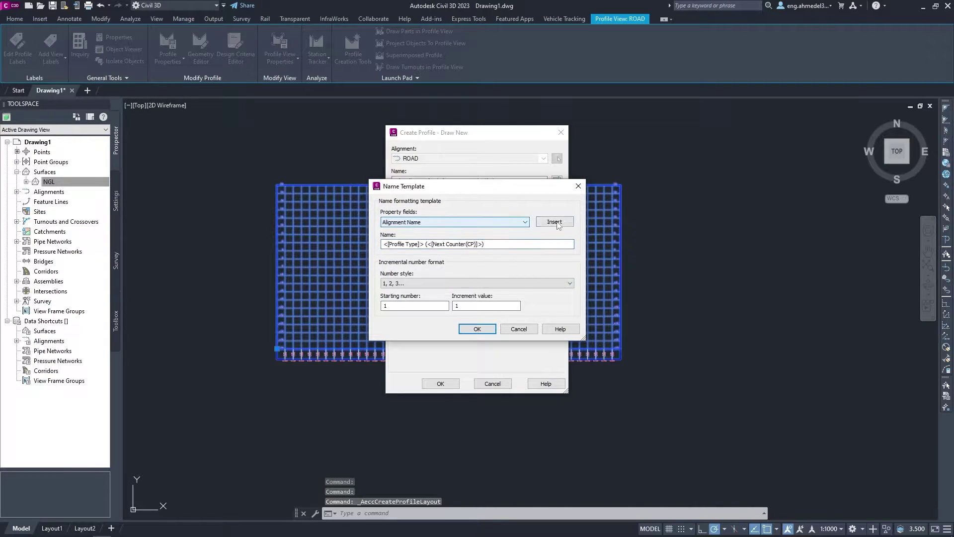
{"action": "left_click", "coordinate": [555, 222]}
{"action": "left_click", "coordinate": [476, 330]}
{"action": "left_click", "coordinate": [441, 384]}
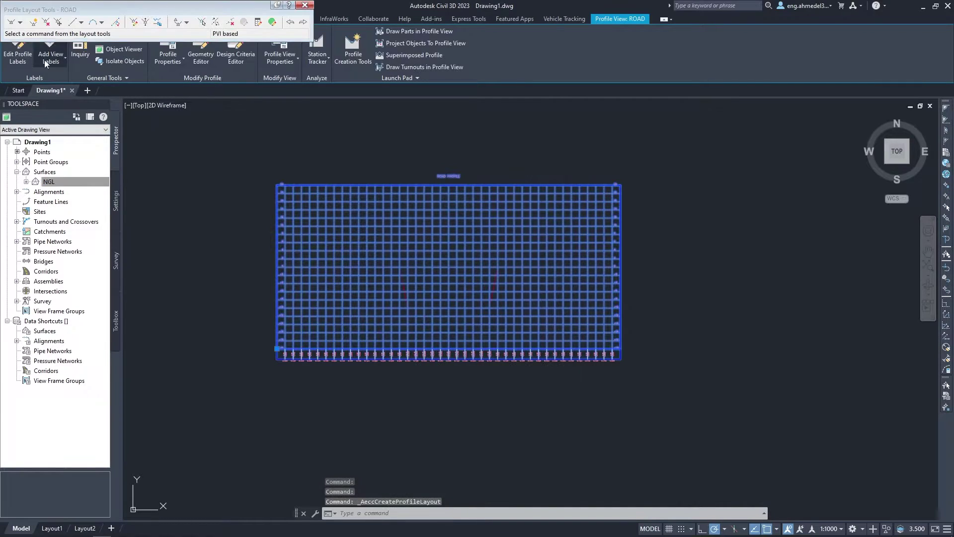
Draw tangents with curves from the left edge, ending the first level tangent
{"action": "left_click", "coordinate": [20, 22]}
{"action": "left_click", "coordinate": [45, 43]}
{"action": "scroll", "coordinate": [314, 264], "scroll_direction": "up", "scroll_amount": 5}
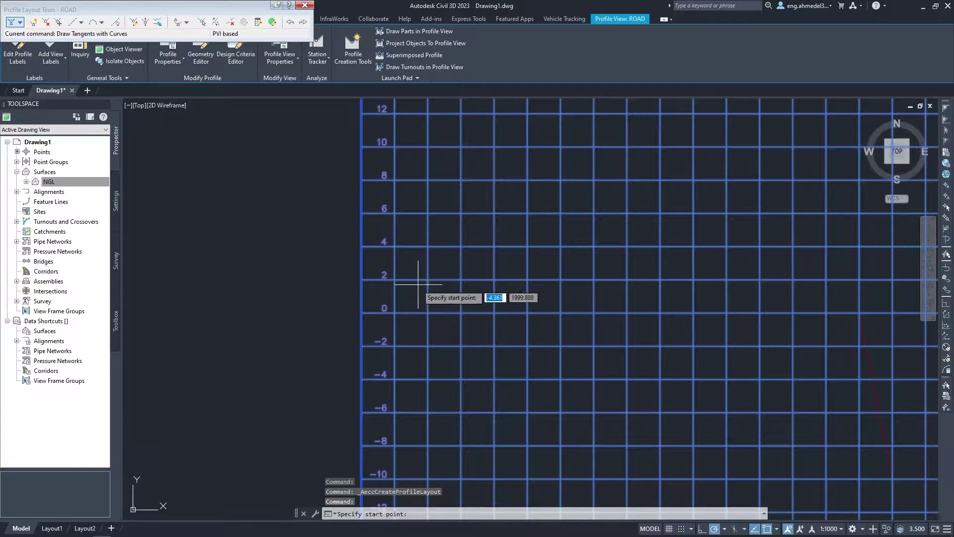
{"action": "left_click", "coordinate": [396, 279]}
{"action": "scroll", "coordinate": [502, 277], "scroll_direction": "down", "scroll_amount": 2}
{"action": "scroll", "coordinate": [464, 149], "scroll_direction": "down", "scroll_amount": 1}
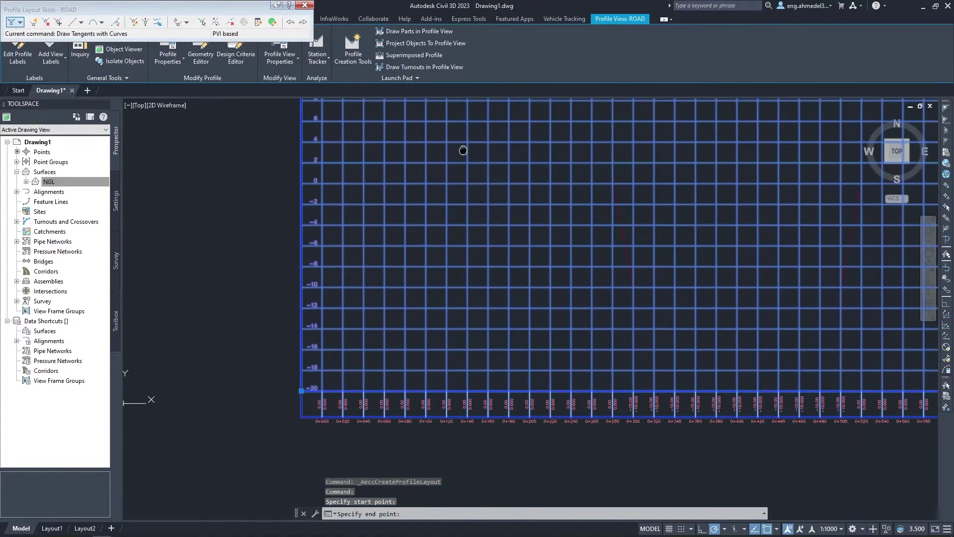
{"action": "scroll", "coordinate": [528, 255], "scroll_direction": "up", "scroll_amount": 2}
{"action": "scroll", "coordinate": [522, 228], "scroll_direction": "up", "scroll_amount": 1}
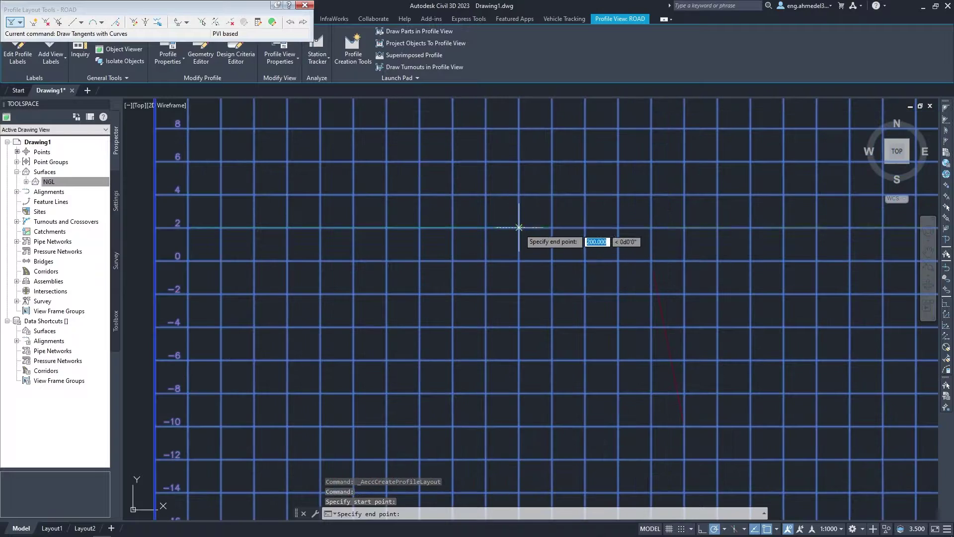
{"action": "left_click", "coordinate": [519, 227]}
{"action": "scroll", "coordinate": [519, 228], "scroll_direction": "down", "scroll_amount": 2}
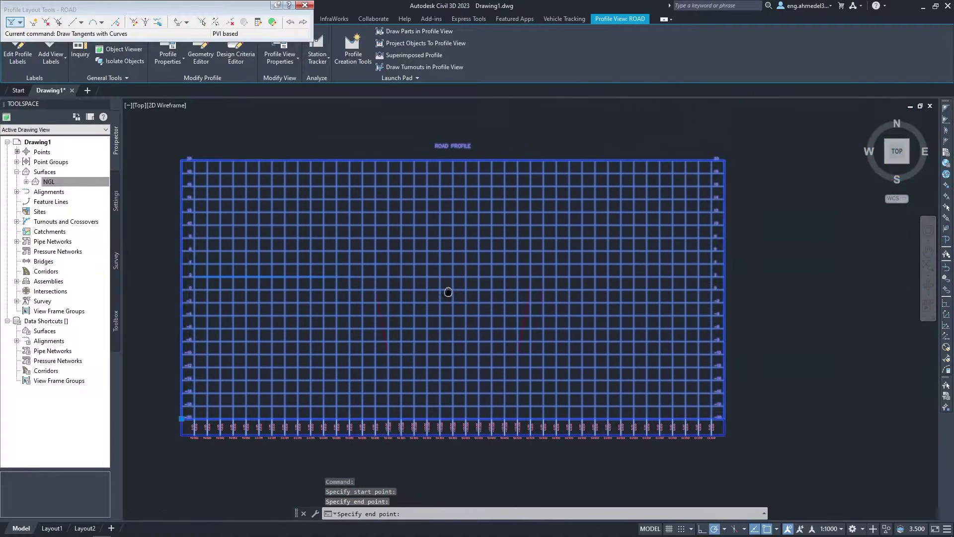
{"action": "scroll", "coordinate": [471, 436], "scroll_direction": "up", "scroll_amount": 2}
{"action": "scroll", "coordinate": [457, 398], "scroll_direction": "down", "scroll_amount": 2}
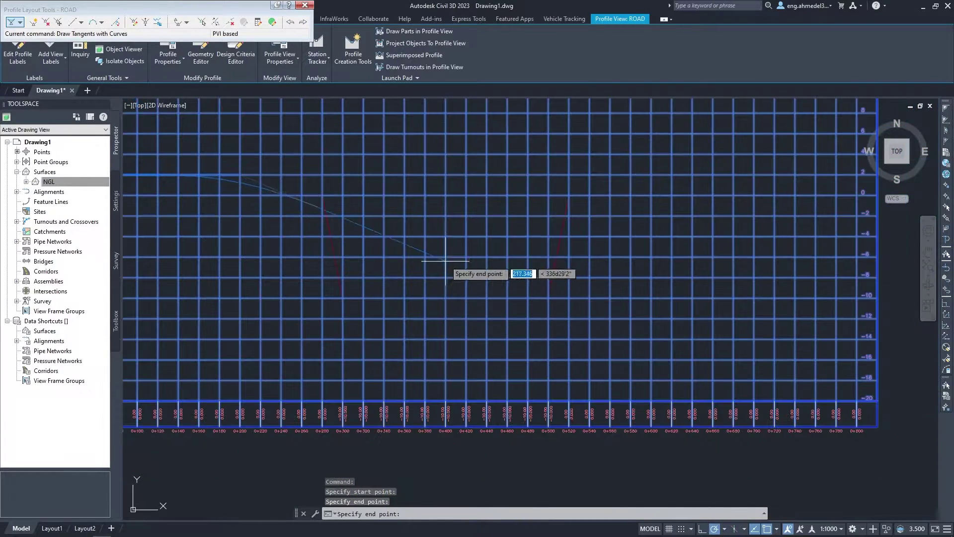
{"action": "scroll", "coordinate": [441, 234], "scroll_direction": "down", "scroll_amount": 1}
{"action": "scroll", "coordinate": [440, 256], "scroll_direction": "up", "scroll_amount": 2}
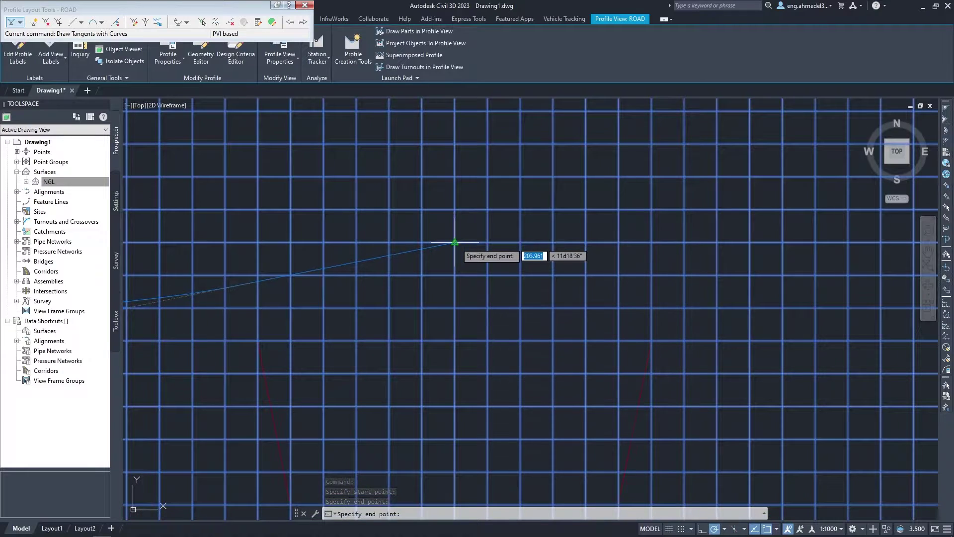
Place the crest vertex near station 0+400, the descending tangent, and the final end point
{"action": "left_click", "coordinate": [455, 242]}
{"action": "scroll", "coordinate": [458, 241], "scroll_direction": "down", "scroll_amount": 2}
{"action": "scroll", "coordinate": [486, 251], "scroll_direction": "up", "scroll_amount": 1}
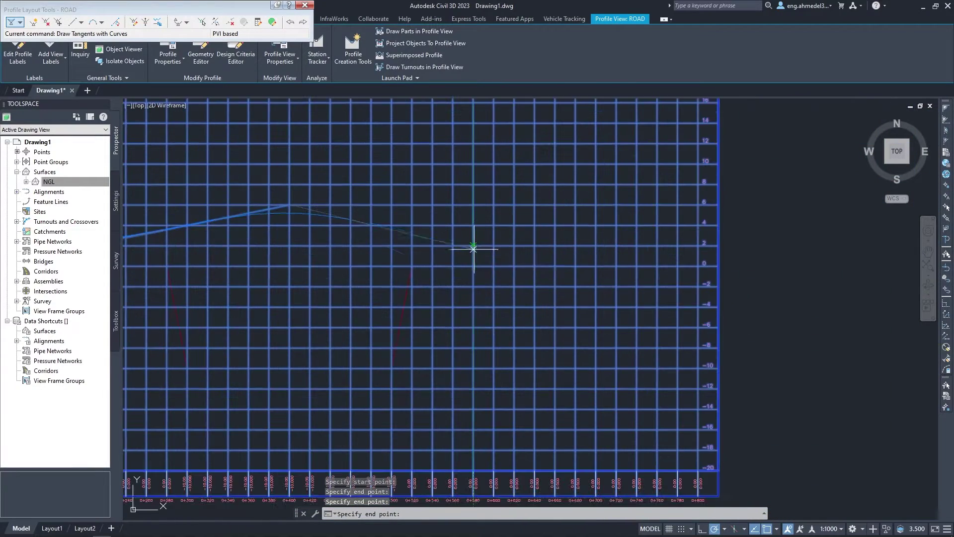
{"action": "middle_click_drag", "start_coordinate": [473, 245], "coordinate": [492, 378]}
{"action": "scroll", "coordinate": [497, 323], "scroll_direction": "down", "scroll_amount": 2}
{"action": "scroll", "coordinate": [507, 345], "scroll_direction": "up", "scroll_amount": 2}
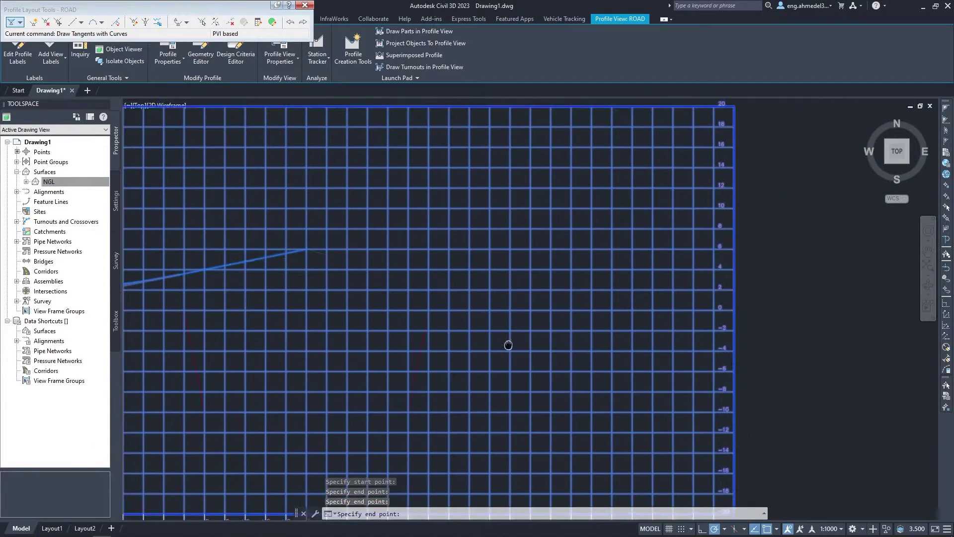
{"action": "scroll", "coordinate": [501, 288], "scroll_direction": "up", "scroll_amount": 2}
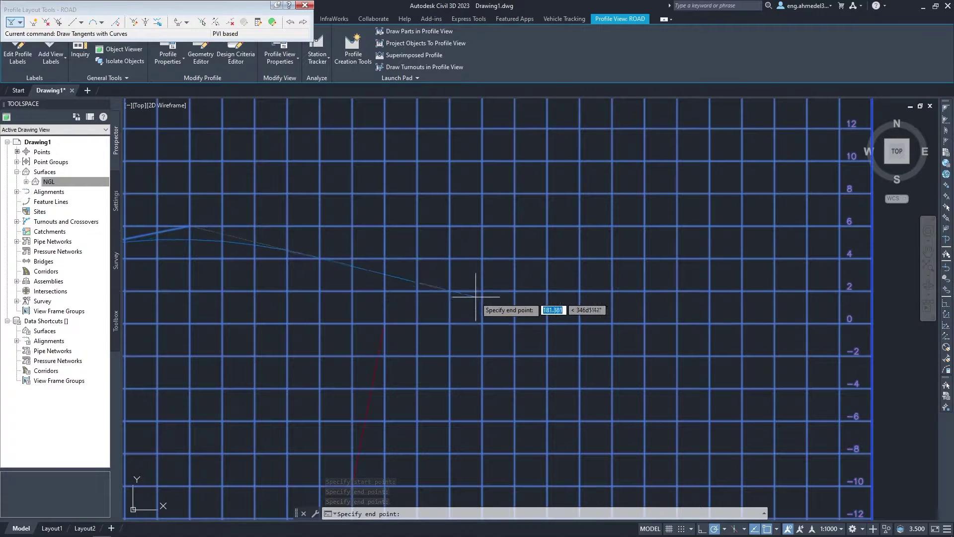
{"action": "scroll", "coordinate": [481, 297], "scroll_direction": "down", "scroll_amount": 2}
{"action": "middle_click_drag", "start_coordinate": [481, 297], "coordinate": [488, 177]}
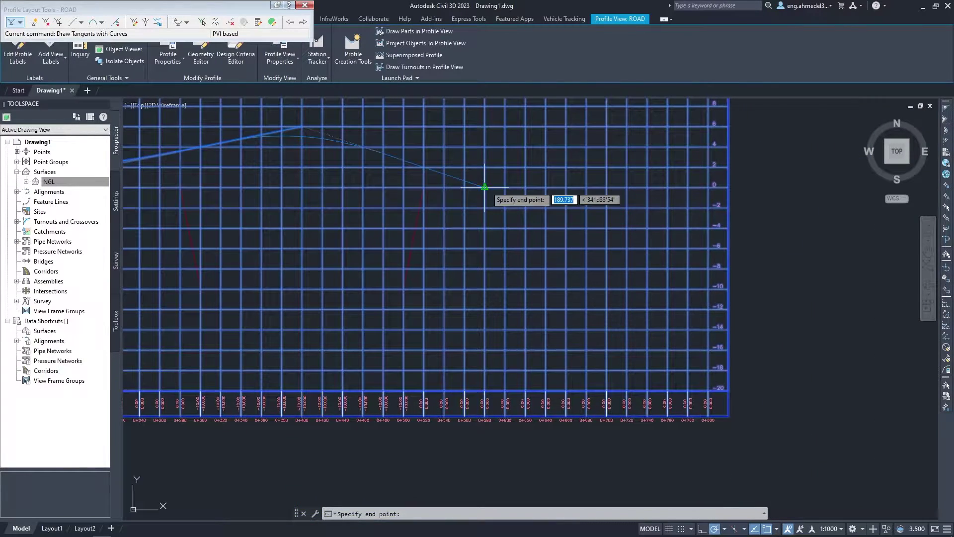
{"action": "left_click", "coordinate": [505, 167]}
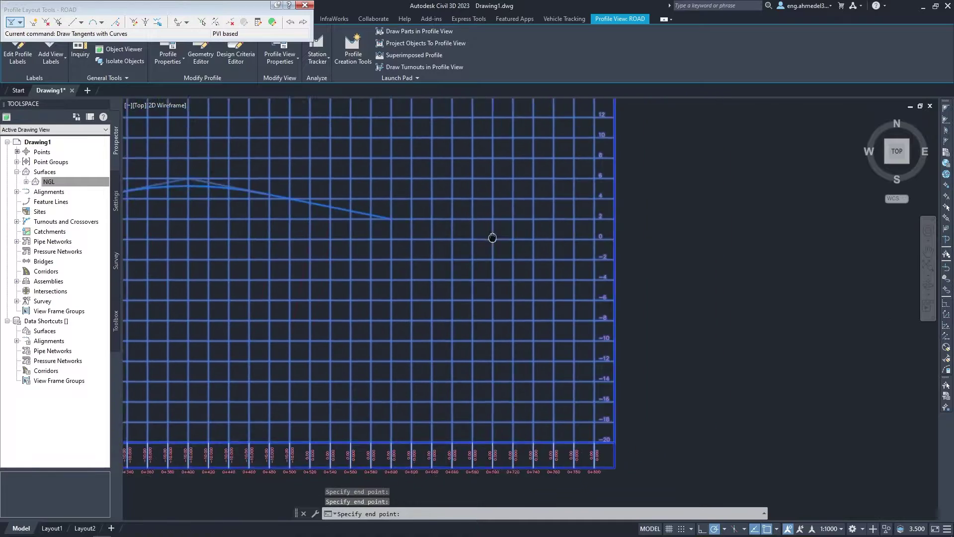
{"action": "scroll", "coordinate": [493, 237], "scroll_direction": "up", "scroll_amount": 2}
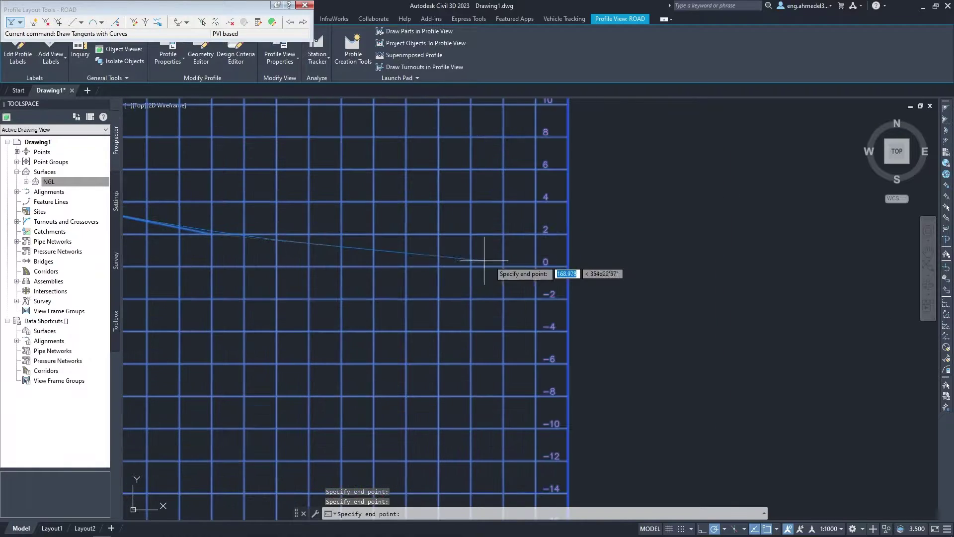
{"action": "left_click", "coordinate": [528, 234]}
{"action": "key", "text": "Return"}
Review the finished design profile and close the Profile Layout Tools toolbar
{"action": "scroll", "coordinate": [549, 277], "scroll_direction": "down", "scroll_amount": 3}
{"action": "scroll", "coordinate": [571, 320], "scroll_direction": "up", "scroll_amount": 3}
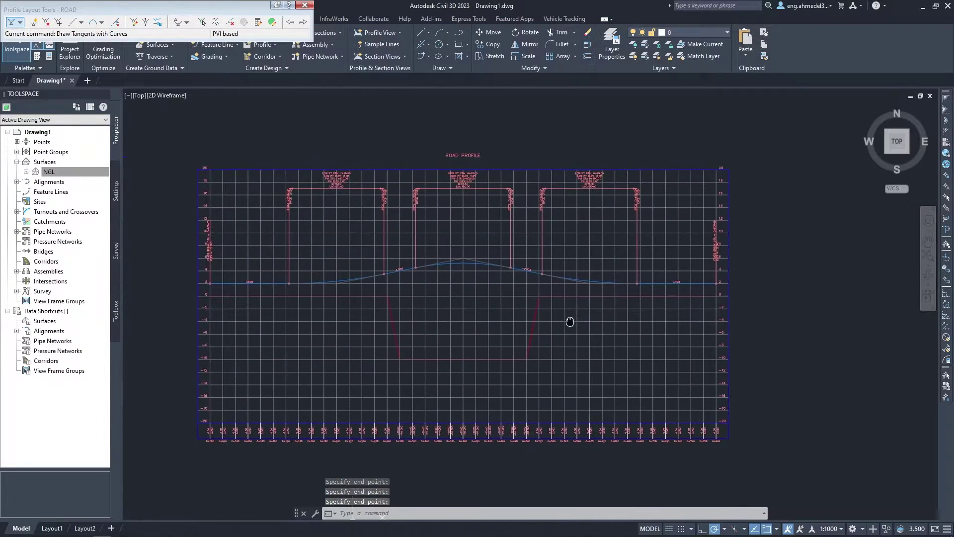
{"action": "scroll", "coordinate": [454, 271], "scroll_direction": "up", "scroll_amount": 2}
{"action": "scroll", "coordinate": [375, 315], "scroll_direction": "down", "scroll_amount": 2}
{"action": "middle_click_drag", "start_coordinate": [375, 316], "coordinate": [515, 326]}
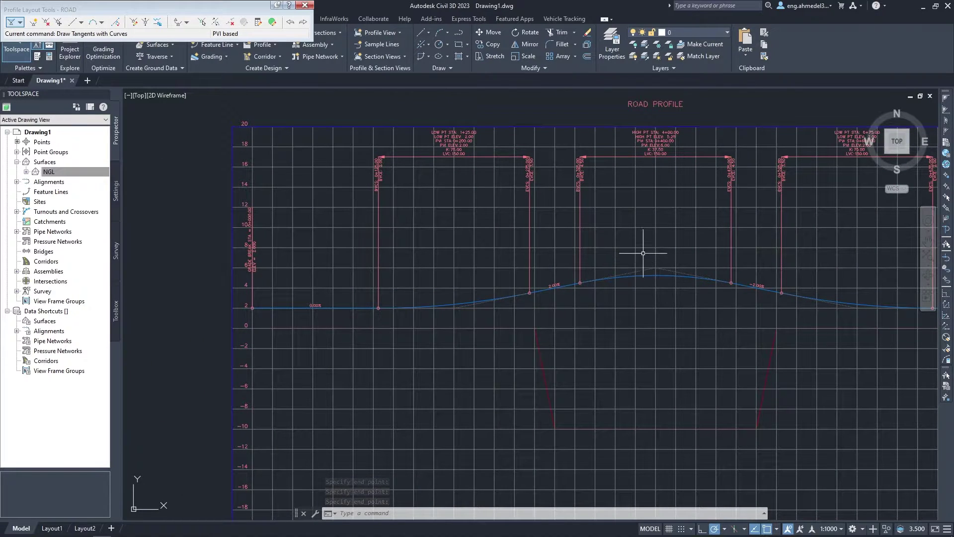
{"action": "mouse_move", "coordinate": [643, 253]}
{"action": "middle_mouse_down"}
{"action": "mouse_move", "coordinate": [603, 254]}
{"action": "mouse_move", "coordinate": [514, 195]}
{"action": "middle_mouse_up"}
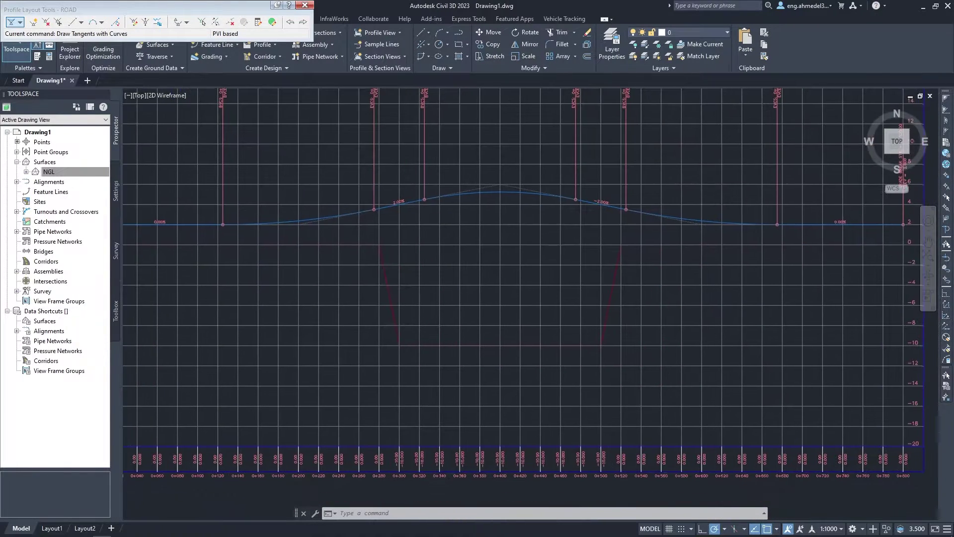
{"action": "middle_click_drag", "start_coordinate": [451, 252], "coordinate": [544, 251]}
{"action": "key", "text": "Escape"}
{"action": "left_click", "coordinate": [390, 273]}
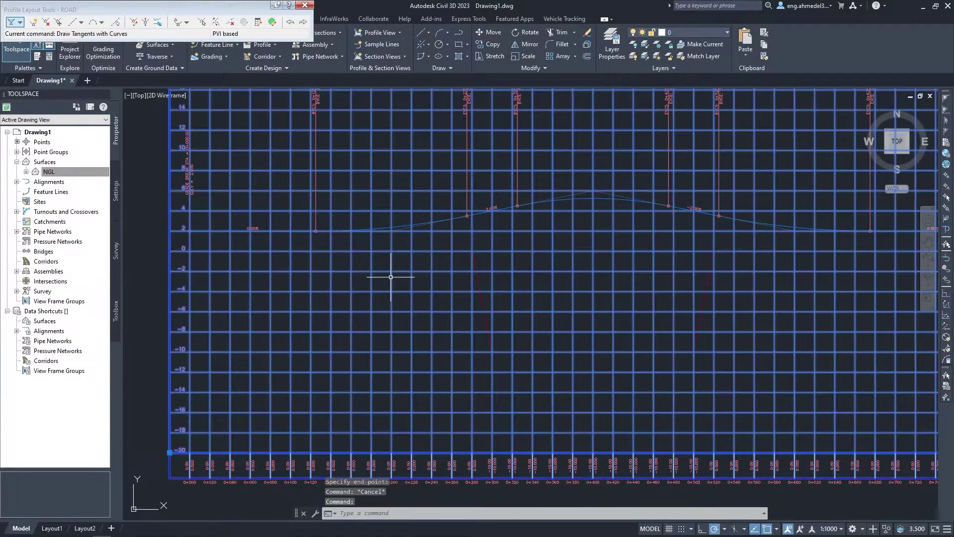
{"action": "left_click", "coordinate": [305, 5]}
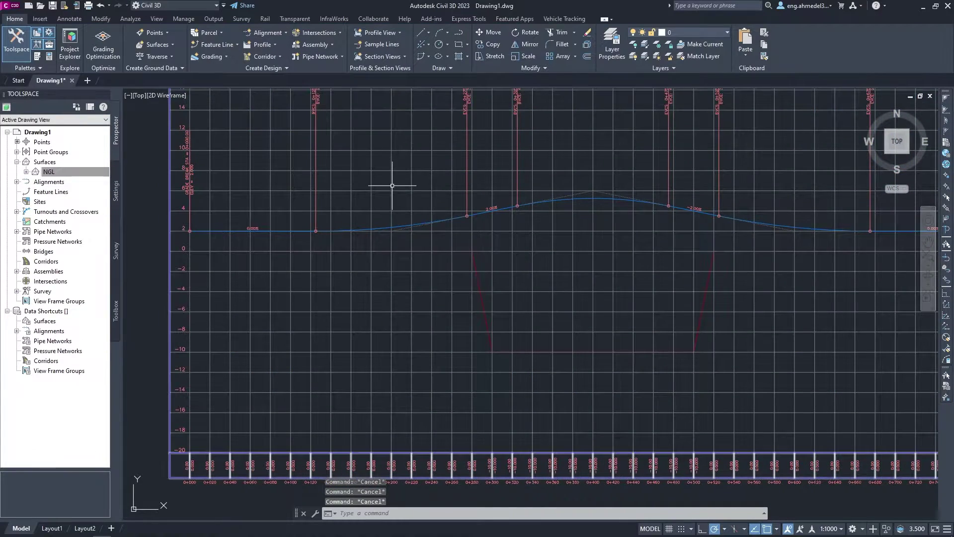
Add Cut Area and Fill Area hatches to the ROAD profile view
{"action": "left_click", "coordinate": [339, 100]}
{"action": "left_click", "coordinate": [280, 44]}
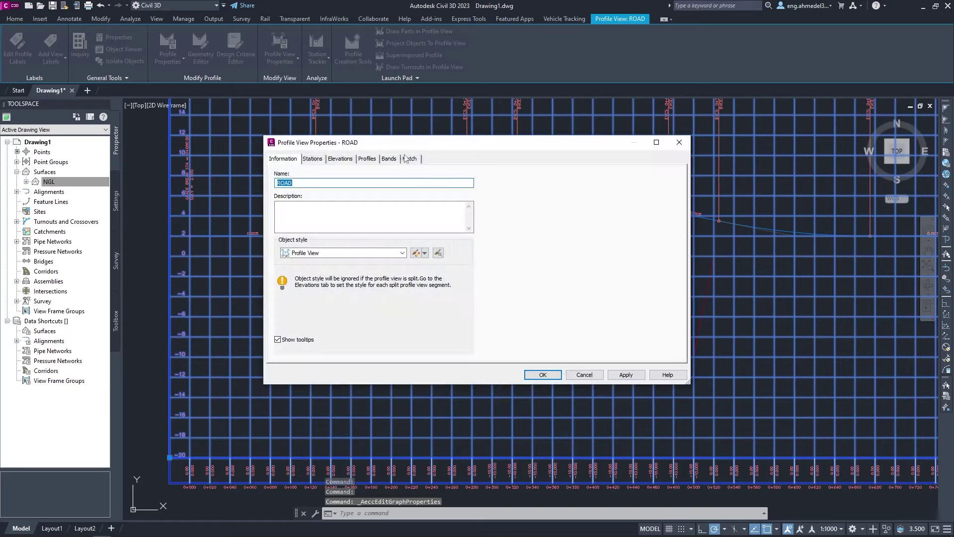
{"action": "left_click", "coordinate": [409, 159]}
{"action": "left_click", "coordinate": [313, 201]}
{"action": "left_click", "coordinate": [306, 242]}
{"action": "left_click", "coordinate": [542, 375]}
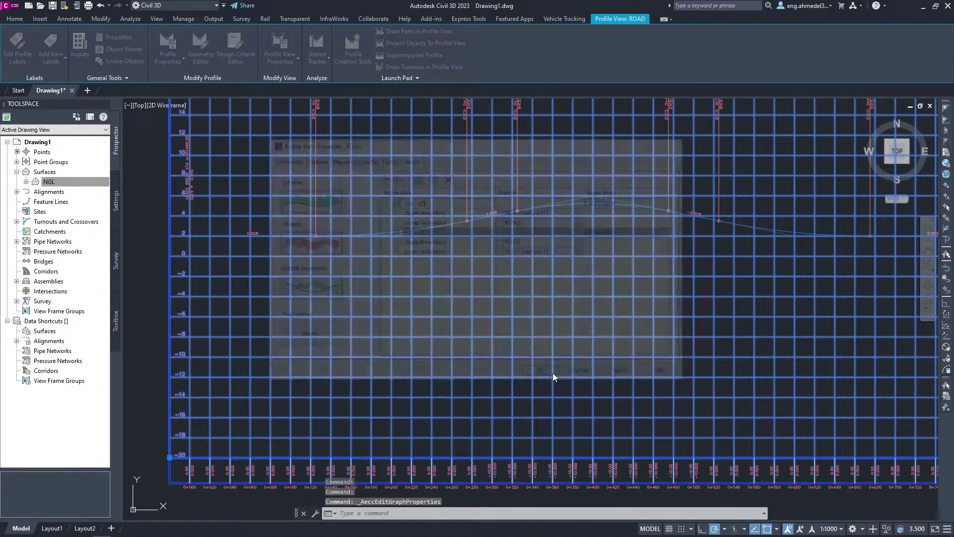
{"action": "key", "text": "Escape"}
{"action": "key", "text": "Escape"}
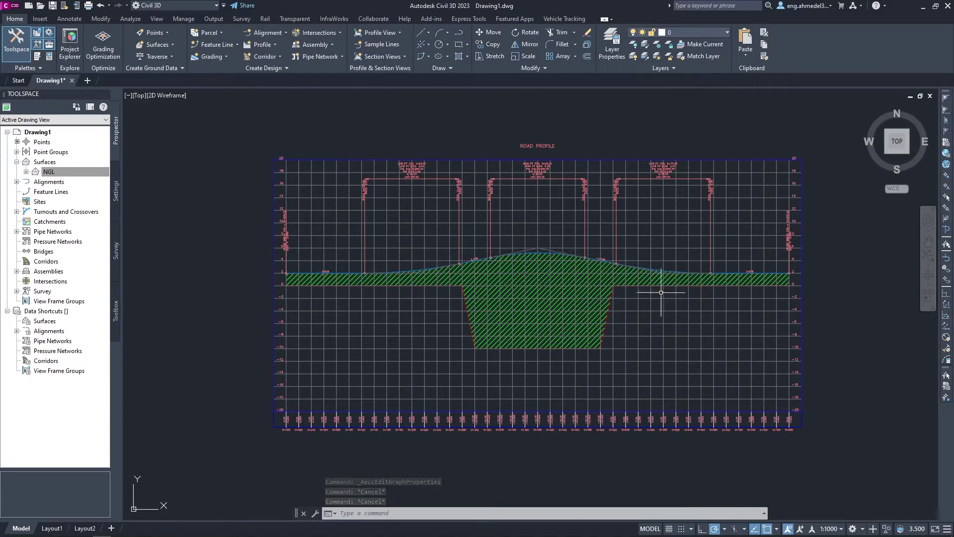
{"action": "scroll", "coordinate": [665, 288], "scroll_direction": "down", "scroll_amount": 5}
{"action": "middle_click_drag", "start_coordinate": [654, 330], "coordinate": [486, 305]}
{"action": "scroll", "coordinate": [486, 305], "scroll_direction": "up", "scroll_amount": 6}
Create one 8.000 m offset alignment on each side of ROAD
{"action": "scroll", "coordinate": [501, 344], "scroll_direction": "up", "scroll_amount": 2}
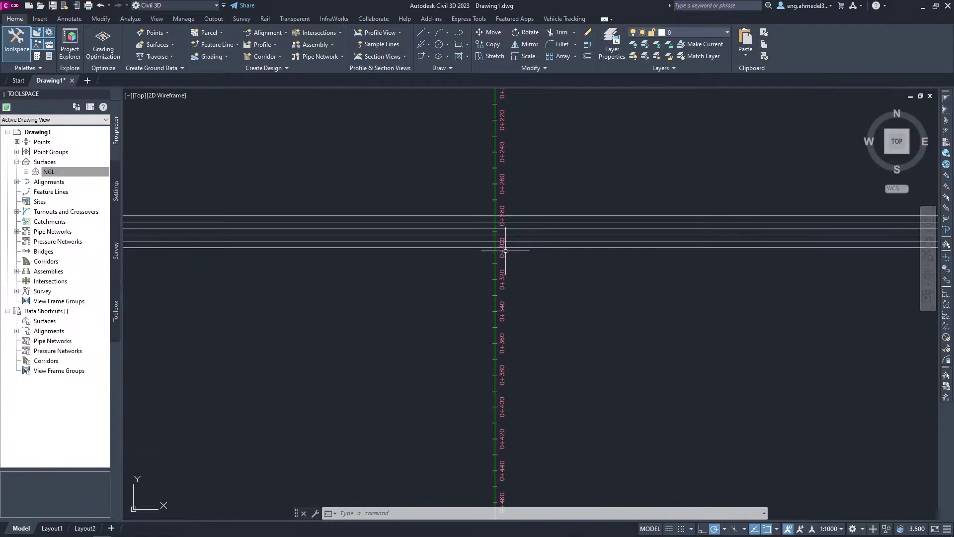
{"action": "scroll", "coordinate": [503, 252], "scroll_direction": "down", "scroll_amount": 2}
{"action": "scroll", "coordinate": [505, 273], "scroll_direction": "up", "scroll_amount": 6}
{"action": "left_click", "coordinate": [515, 280]}
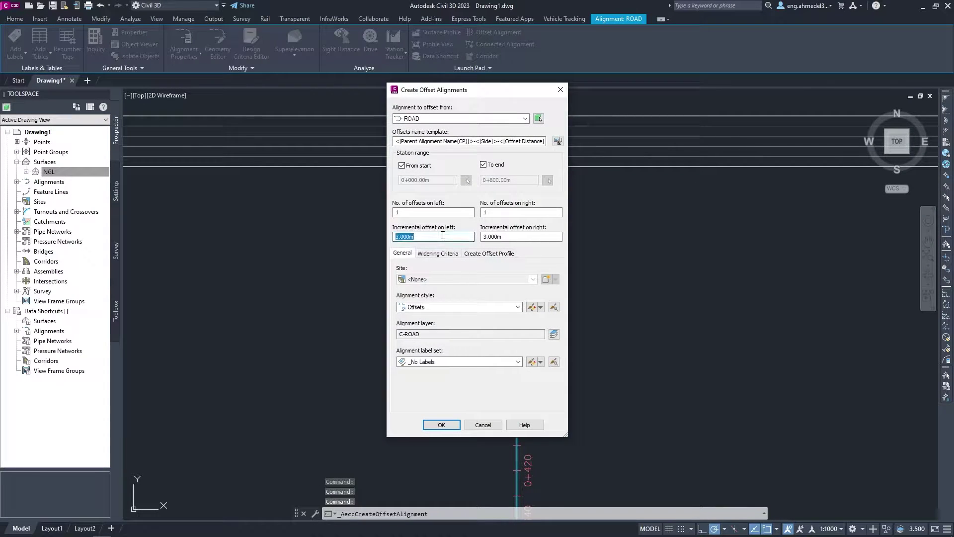
{"action": "left_click", "coordinate": [441, 425]}
Begin a new assembly named ROAD
{"action": "scroll", "coordinate": [522, 323], "scroll_direction": "down", "scroll_amount": 2}
{"action": "scroll", "coordinate": [404, 292], "scroll_direction": "down", "scroll_amount": 2}
{"action": "scroll", "coordinate": [402, 286], "scroll_direction": "down", "scroll_amount": 3}
{"action": "key", "text": "Escape"}
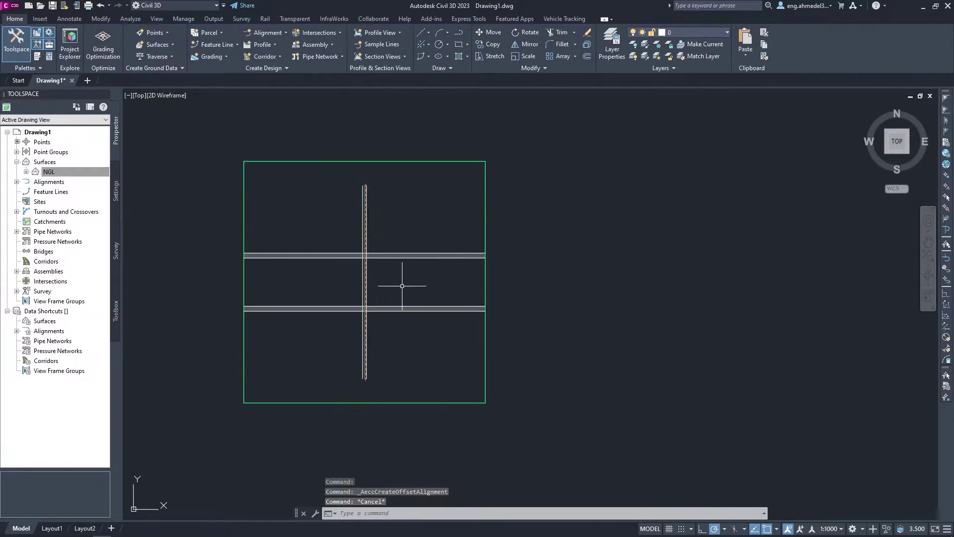
{"action": "middle_click_drag", "start_coordinate": [402, 285], "coordinate": [356, 311]}
{"action": "left_click", "coordinate": [329, 46]}
{"action": "left_click", "coordinate": [327, 56]}
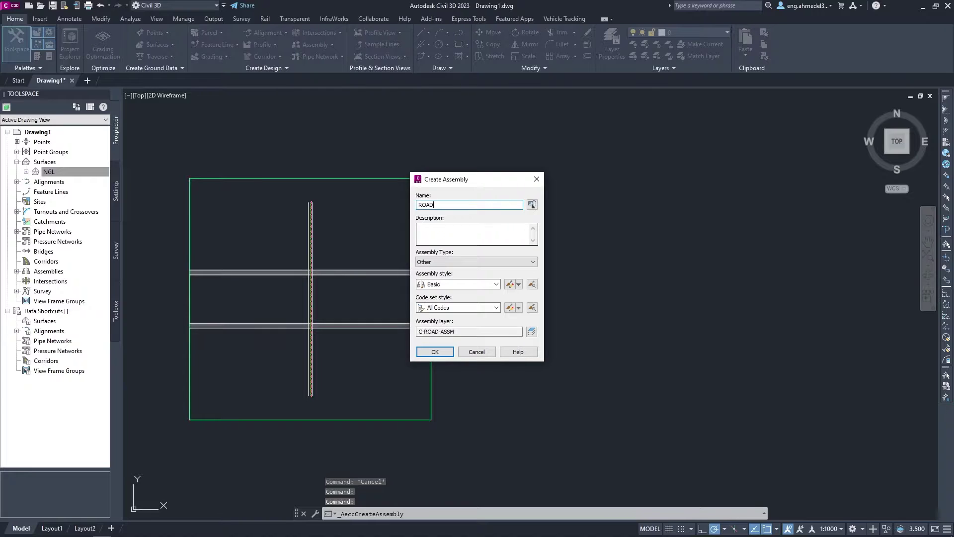
Place the ROAD assembly baseline and bring up the Lanes subassembly palette
{"action": "left_click", "coordinate": [448, 355]}
{"action": "left_click", "coordinate": [528, 228]}
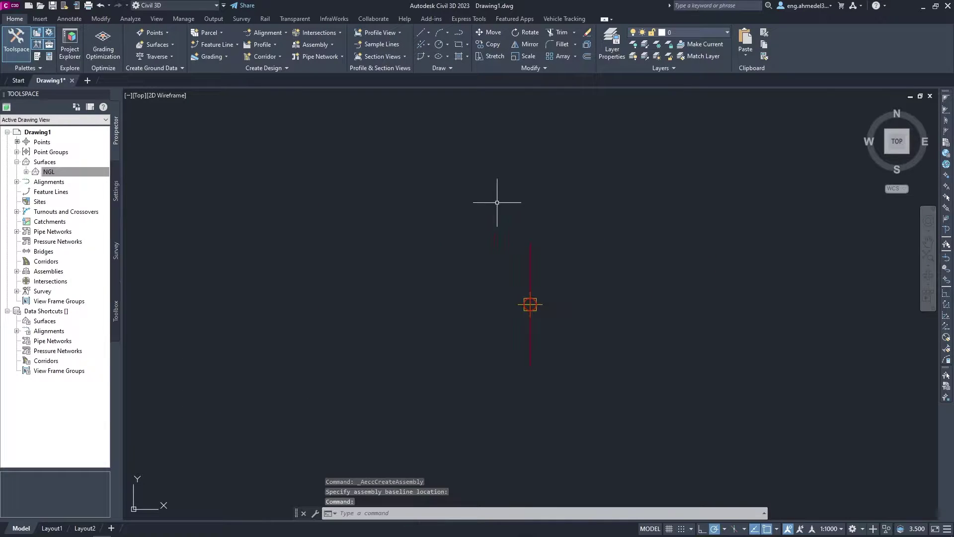
{"action": "left_click", "coordinate": [39, 57]}
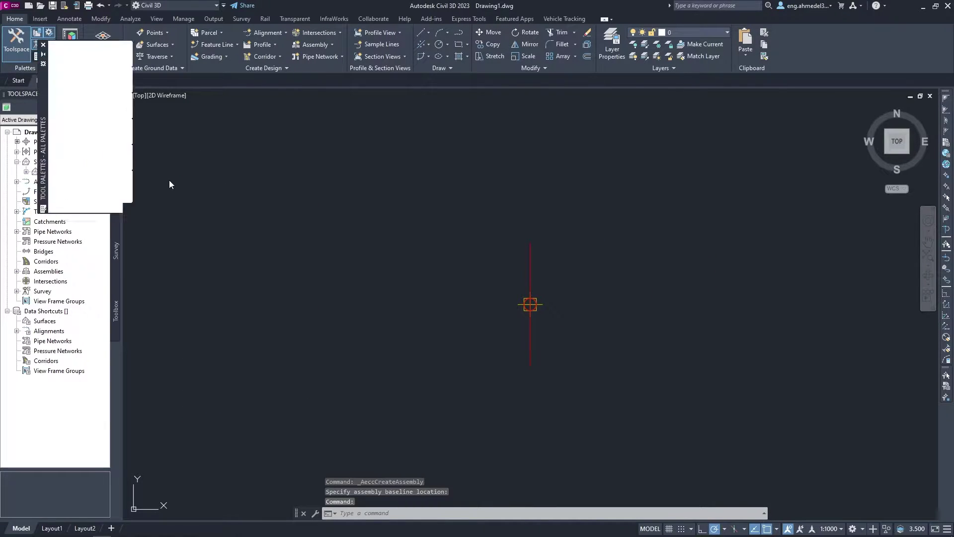
{"action": "left_click", "coordinate": [131, 203]}
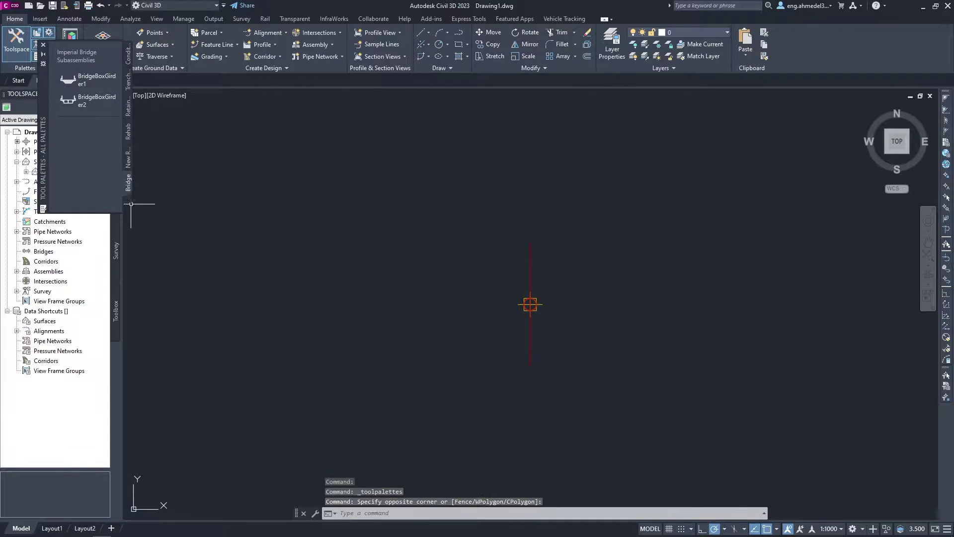
{"action": "left_click", "coordinate": [127, 201]}
{"action": "left_click", "coordinate": [178, 252]}
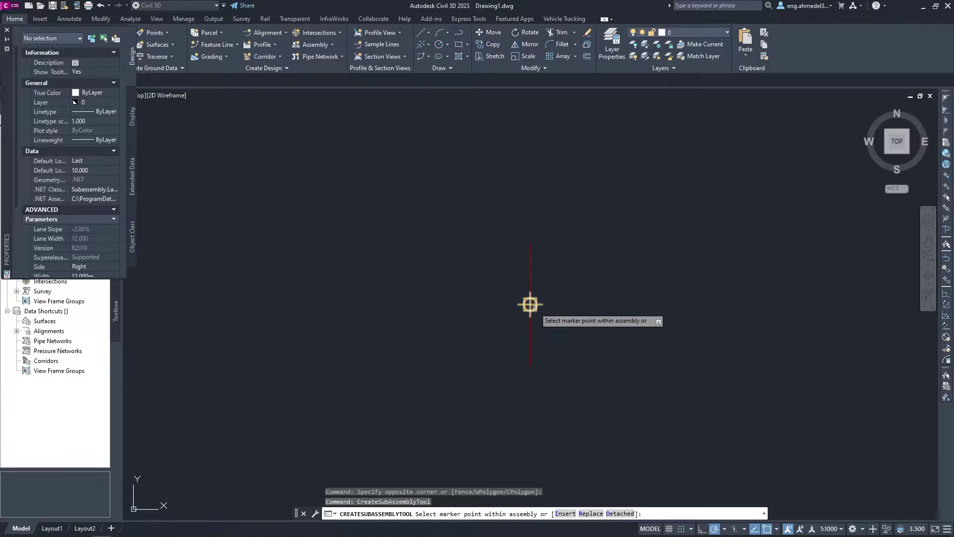
Attach a lane subassembly on both sides of the baseline and select both lanes
{"action": "left_click", "coordinate": [530, 304]}
{"action": "left_click", "coordinate": [531, 304]}
{"action": "key", "text": "Escape"}
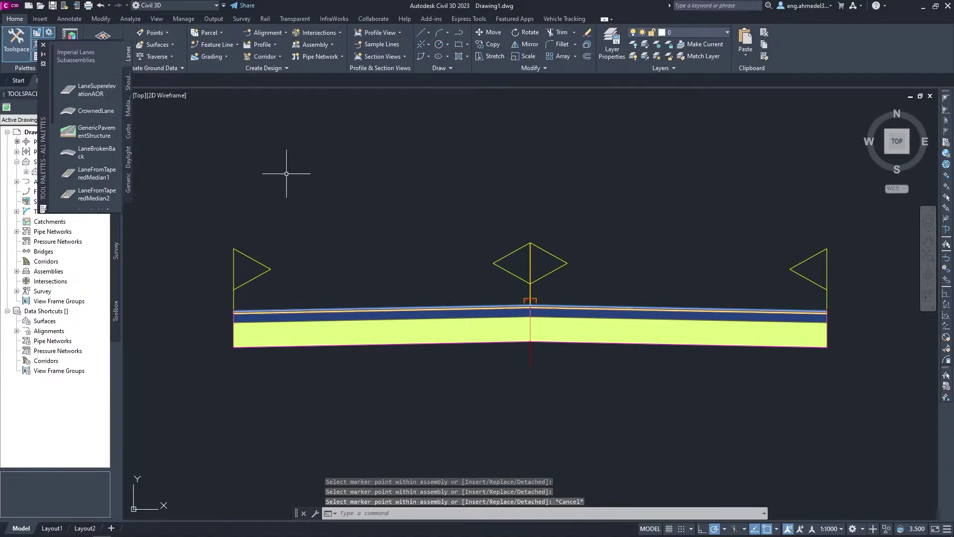
{"action": "left_click_drag", "start_coordinate": [430, 232], "coordinate": [396, 340]}
{"action": "left_click_drag", "start_coordinate": [696, 299], "coordinate": [667, 382]}
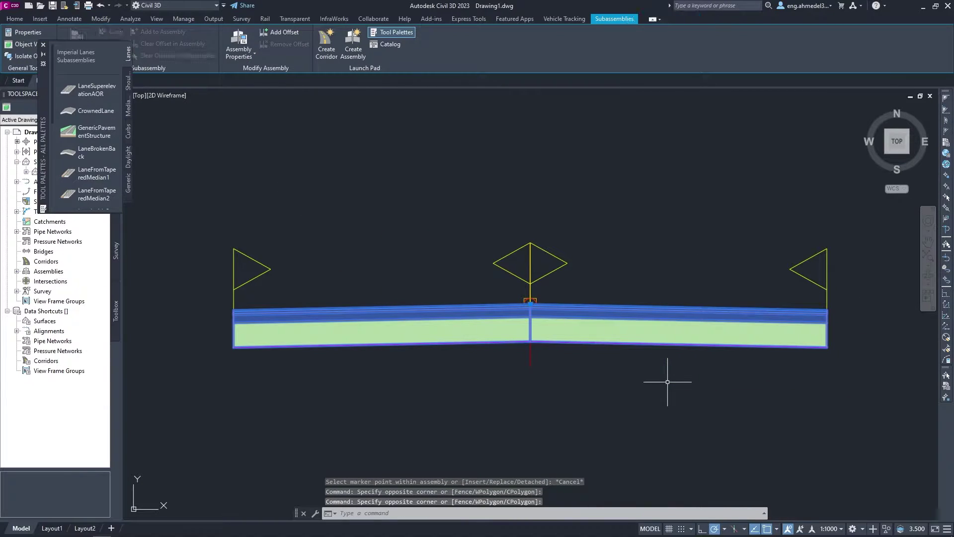
Set both lanes to 8 m width with a flat 0% default slope
{"action": "key", "text": "ctrl+1"}
{"action": "scroll", "coordinate": [97, 225], "scroll_direction": "down", "scroll_amount": 4}
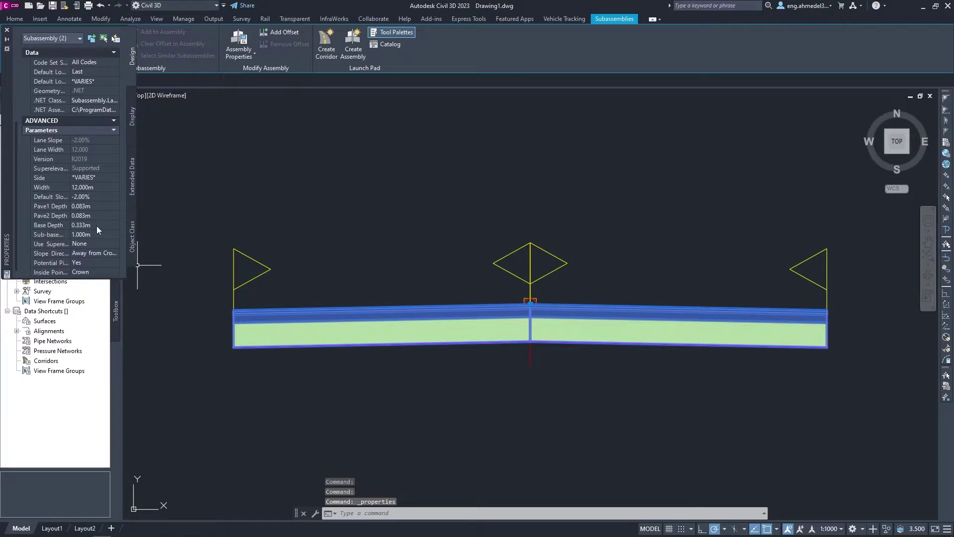
{"action": "left_click", "coordinate": [102, 183]}
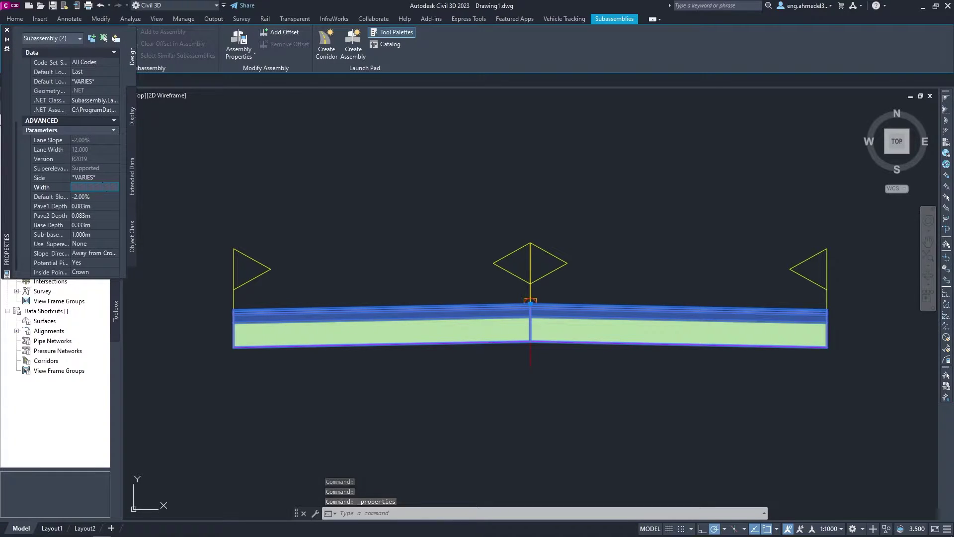
{"action": "type", "text": "8"}
{"action": "key", "text": "Tab"}
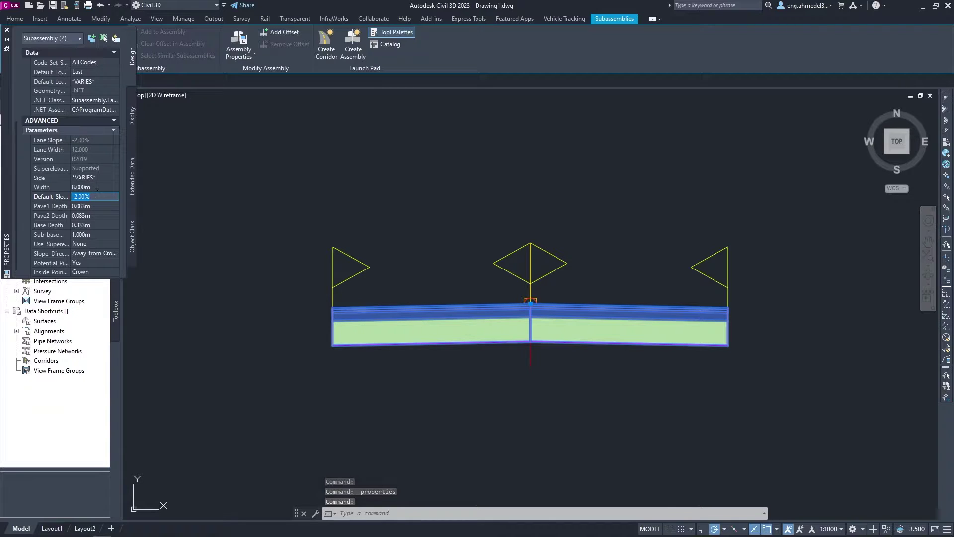
{"action": "type", "text": "0"}
{"action": "key", "text": "Tab"}
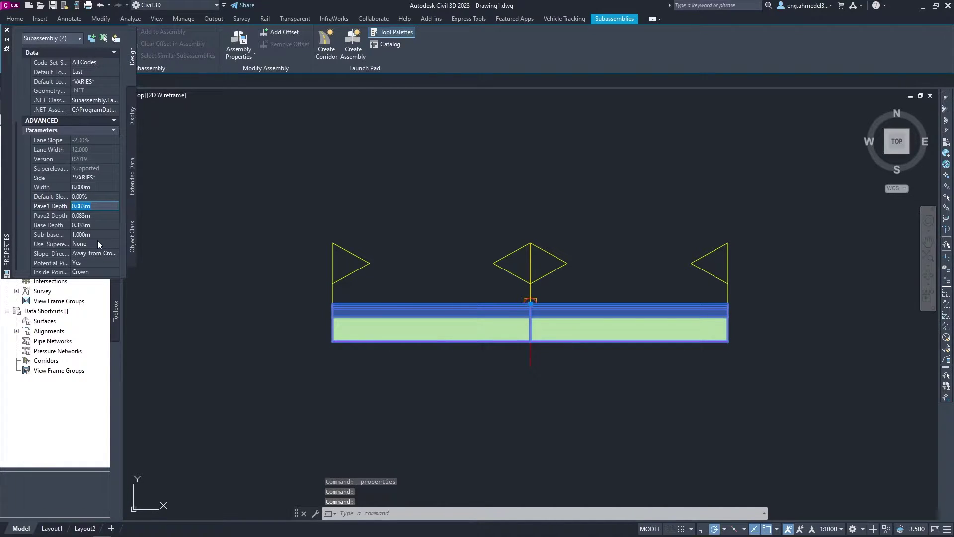
Set sub-base depth 0, base 0.4 m, Pave1 0.05 m and Pave2 0.07 m
{"action": "left_click", "coordinate": [99, 236]}
{"action": "type", "text": "0"}
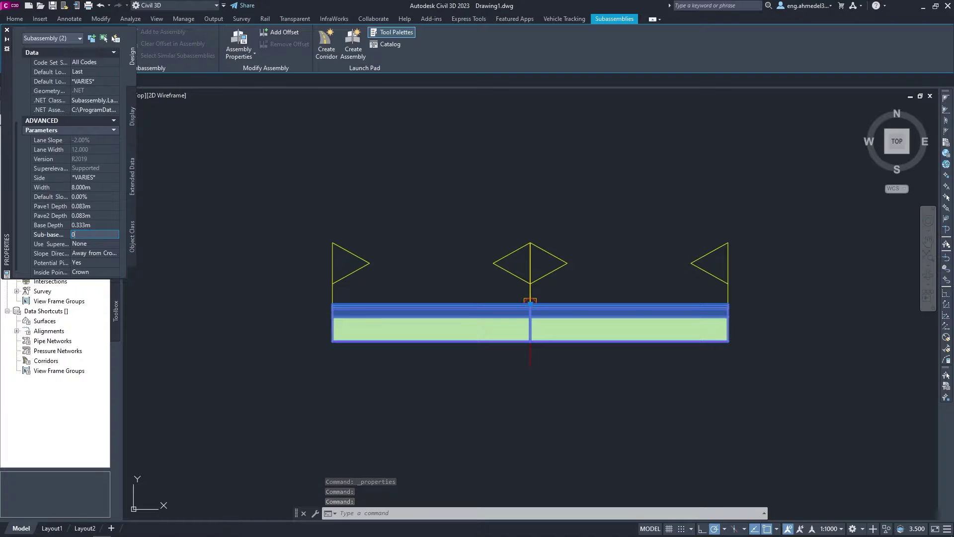
{"action": "key", "text": "Tab"}
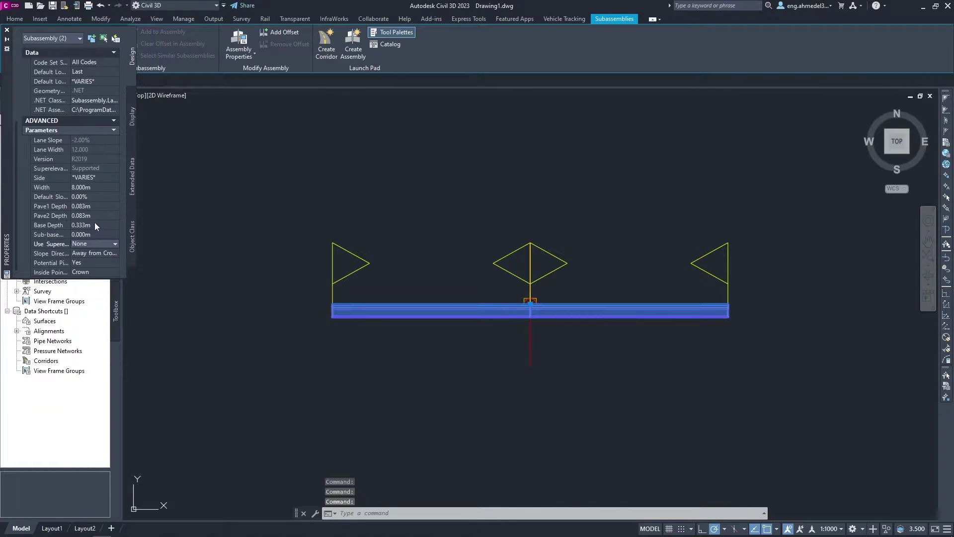
{"action": "left_click", "coordinate": [94, 223]}
{"action": "key", "text": "Return"}
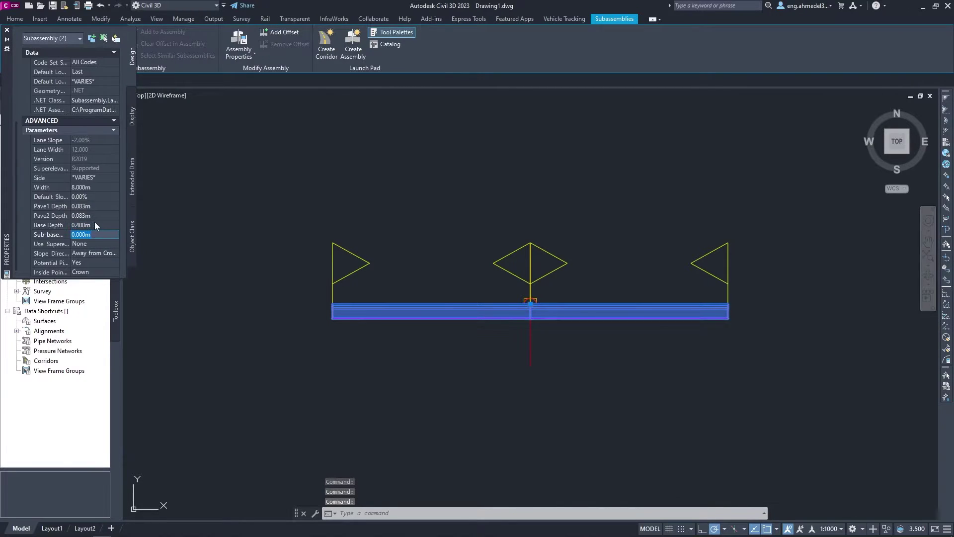
{"action": "left_click", "coordinate": [99, 207]}
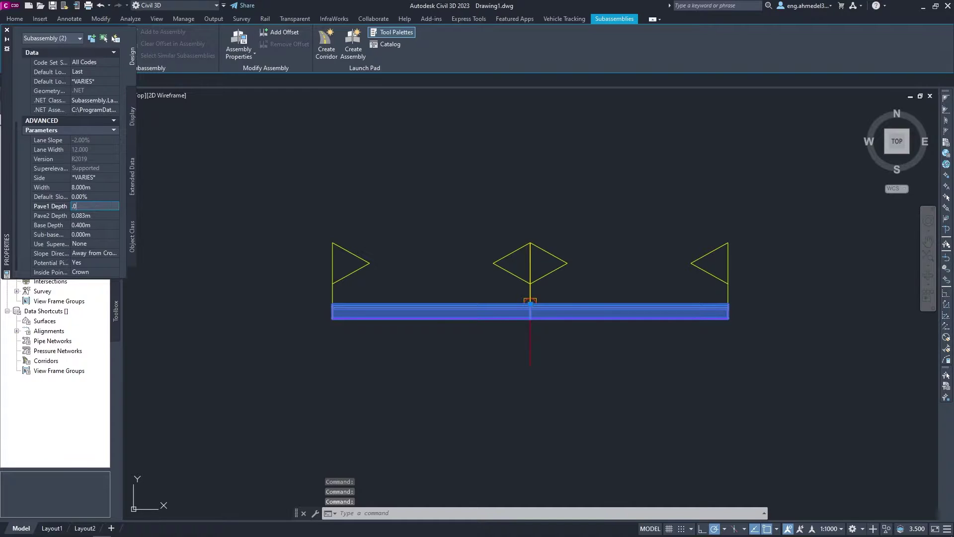
{"action": "type", "text": "5"}
{"action": "key", "text": "Tab"}
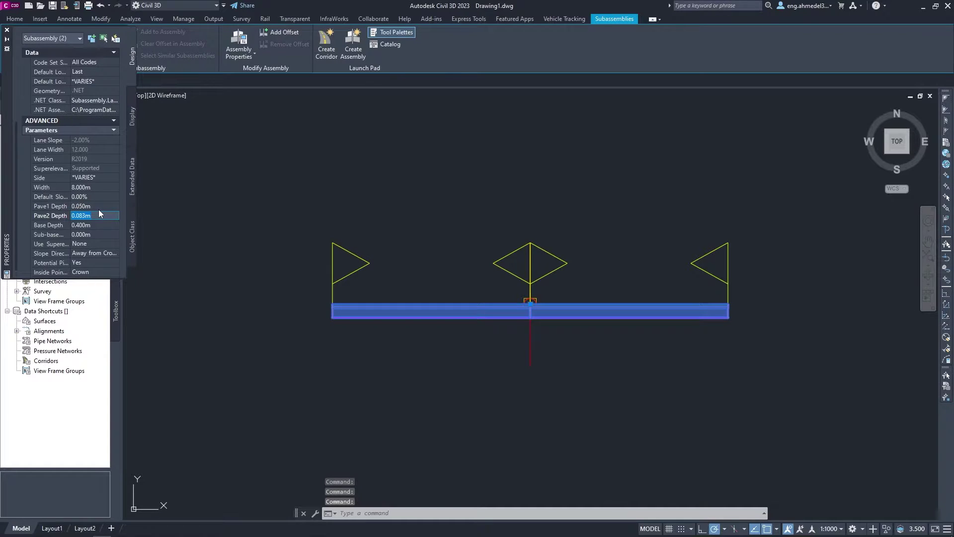
{"action": "type", "text": "0.07"}
{"action": "key", "text": "Tab"}
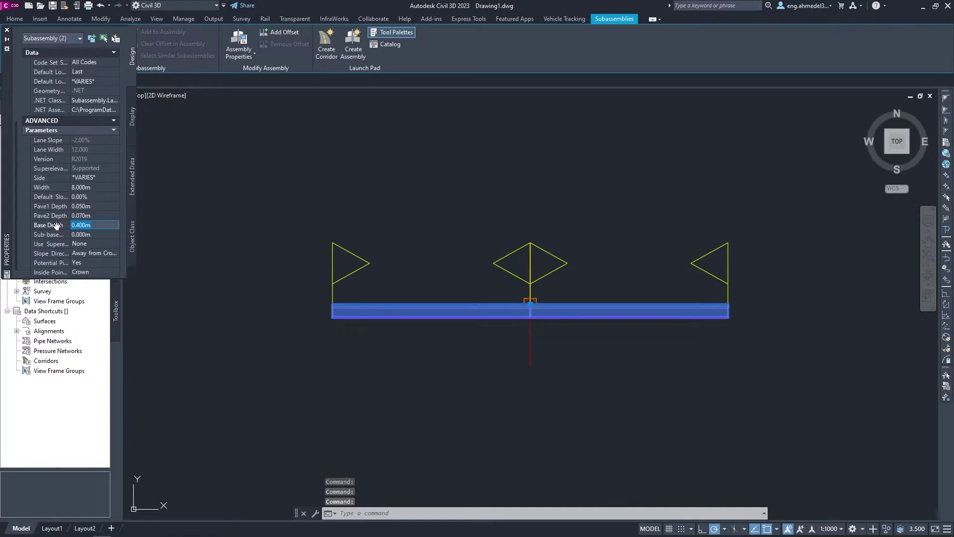
{"action": "scroll", "coordinate": [56, 226], "scroll_direction": "down", "scroll_amount": 1}
{"action": "scroll", "coordinate": [51, 225], "scroll_direction": "up", "scroll_amount": 5}
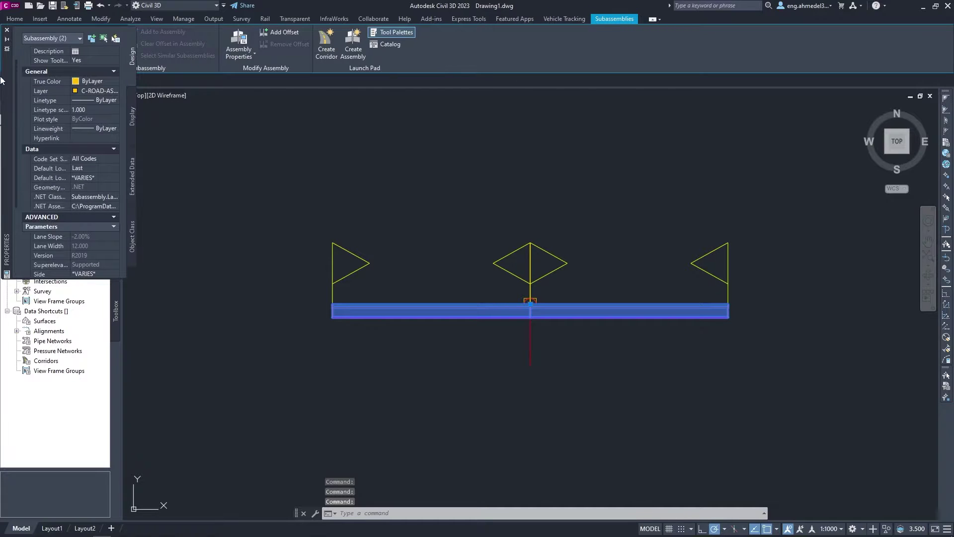
Close the lane properties and pick DaylightBench from the Daylight subassemblies palette
{"action": "left_click", "coordinate": [7, 31]}
{"action": "key", "text": "Escape"}
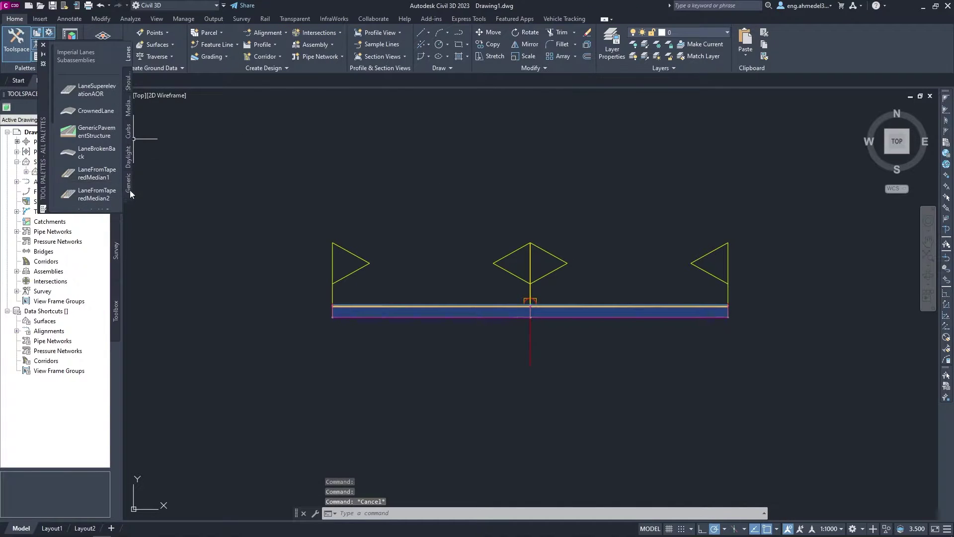
{"action": "left_click", "coordinate": [127, 199]}
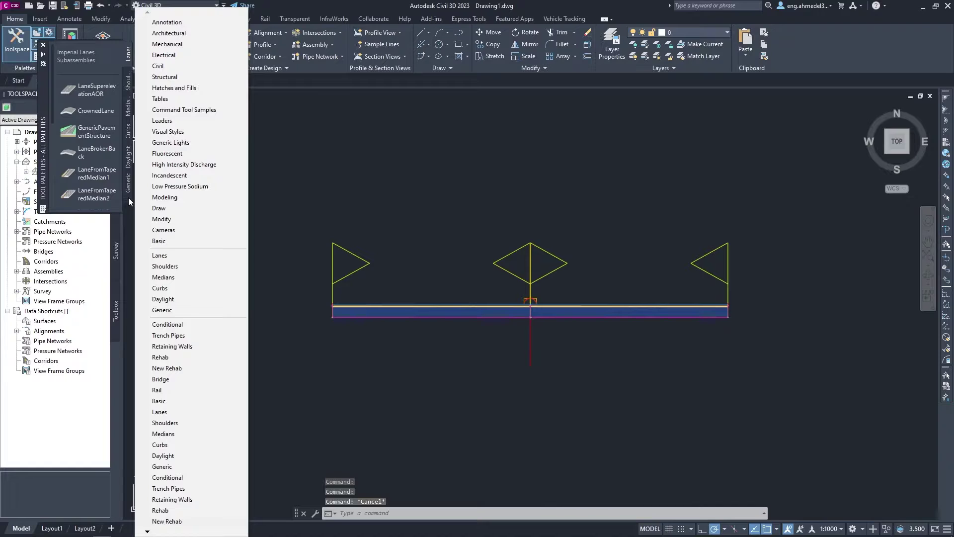
{"action": "left_click", "coordinate": [126, 168]}
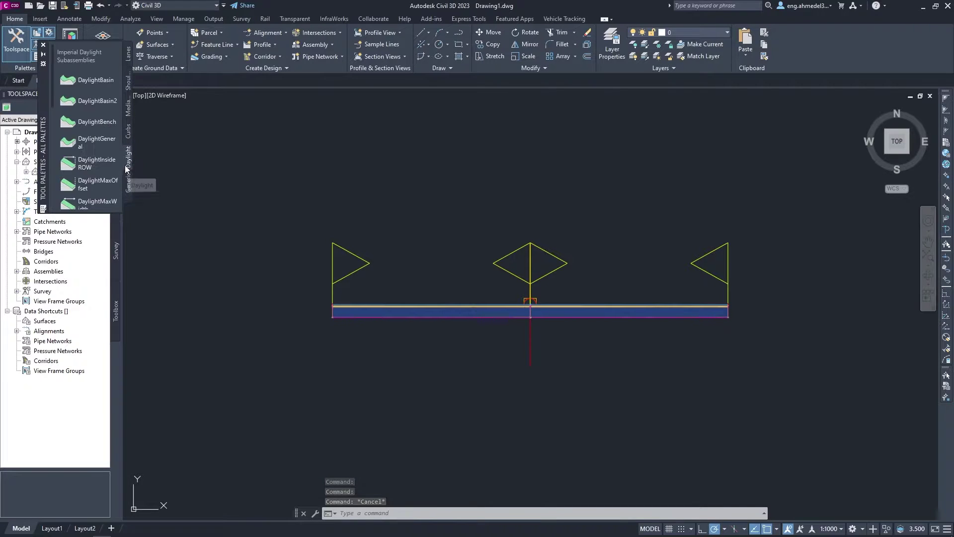
{"action": "left_click", "coordinate": [95, 124]}
{"action": "scroll", "coordinate": [741, 295], "scroll_direction": "up", "scroll_amount": 5}
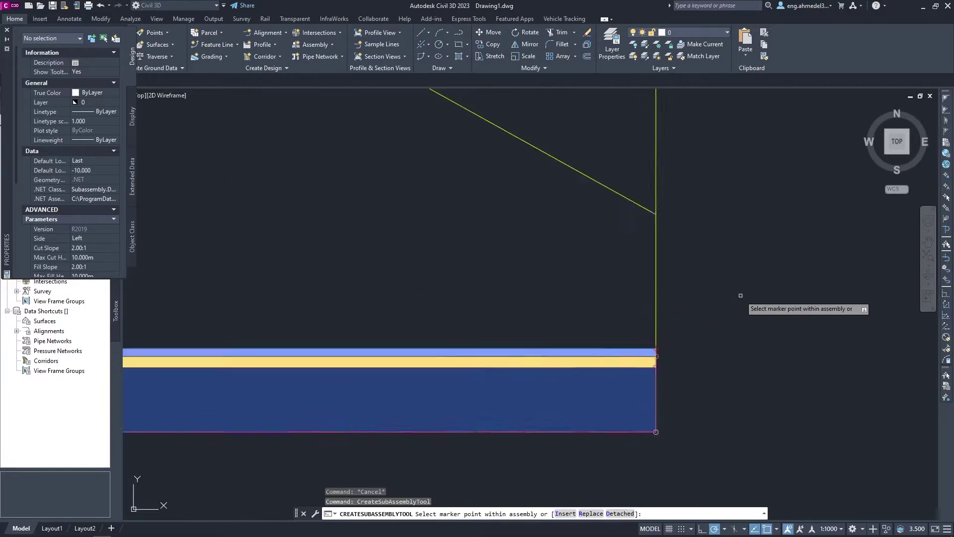
{"action": "scroll", "coordinate": [611, 388], "scroll_direction": "down", "scroll_amount": 1}
{"action": "scroll", "coordinate": [375, 313], "scroll_direction": "down", "scroll_amount": 3}
{"action": "scroll", "coordinate": [373, 286], "scroll_direction": "up", "scroll_amount": 1}
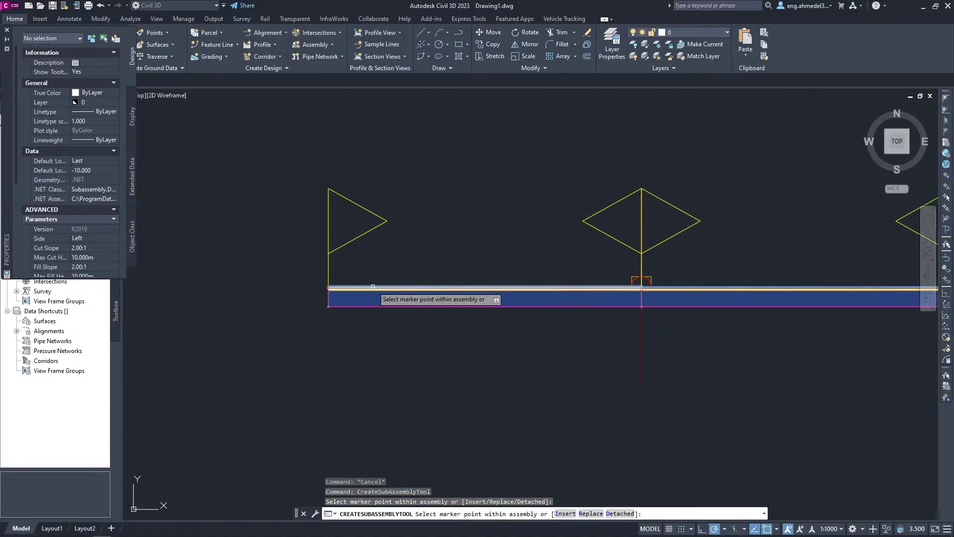
{"action": "scroll", "coordinate": [372, 293], "scroll_direction": "up", "scroll_amount": 3}
Attach DaylightBench to the road assembly's left lane edge and close the palette
{"action": "left_click", "coordinate": [421, 321]}
{"action": "scroll", "coordinate": [398, 273], "scroll_direction": "down", "scroll_amount": 3}
{"action": "scroll", "coordinate": [365, 219], "scroll_direction": "down", "scroll_amount": 4}
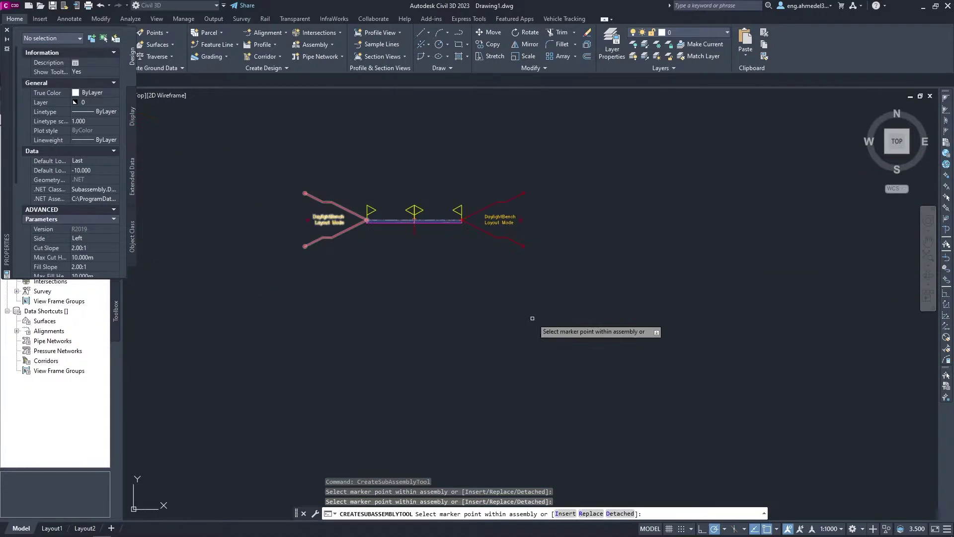
{"action": "key", "text": "Escape"}
{"action": "left_click", "coordinate": [44, 45]}
{"action": "scroll", "coordinate": [492, 219], "scroll_direction": "up", "scroll_amount": 4}
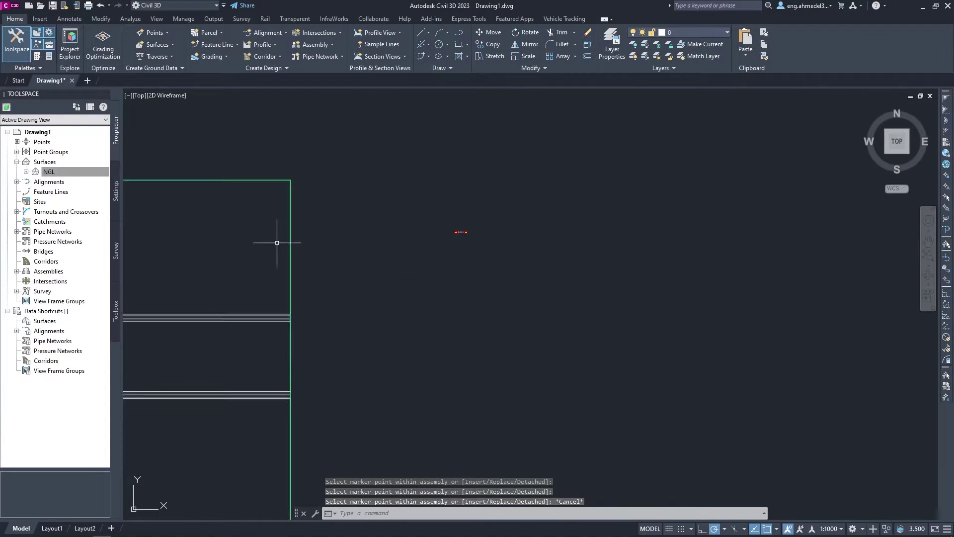
{"action": "scroll", "coordinate": [487, 221], "scroll_direction": "up", "scroll_amount": 3}
{"action": "scroll", "coordinate": [458, 209], "scroll_direction": "up", "scroll_amount": 3}
Create a corridor using the ROAD profile and assembly, targeting the NGL surface
{"action": "left_click", "coordinate": [280, 56]}
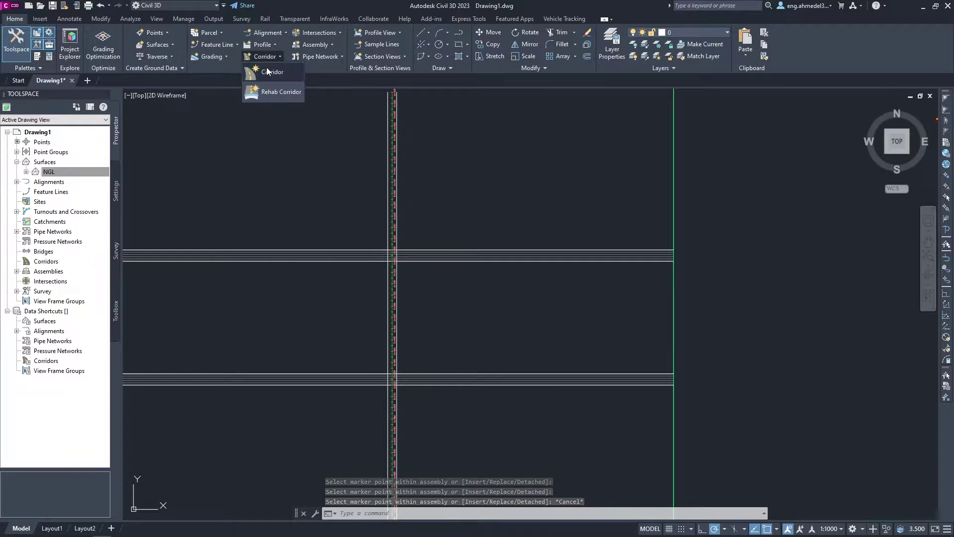
{"action": "left_click", "coordinate": [258, 71]}
{"action": "type", "text": "ROAD"}
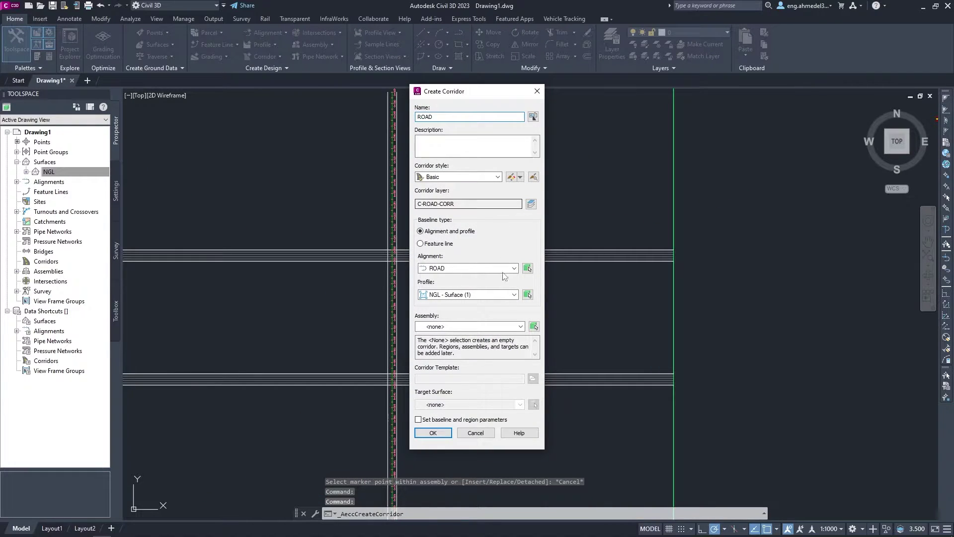
{"action": "left_click", "coordinate": [451, 292]}
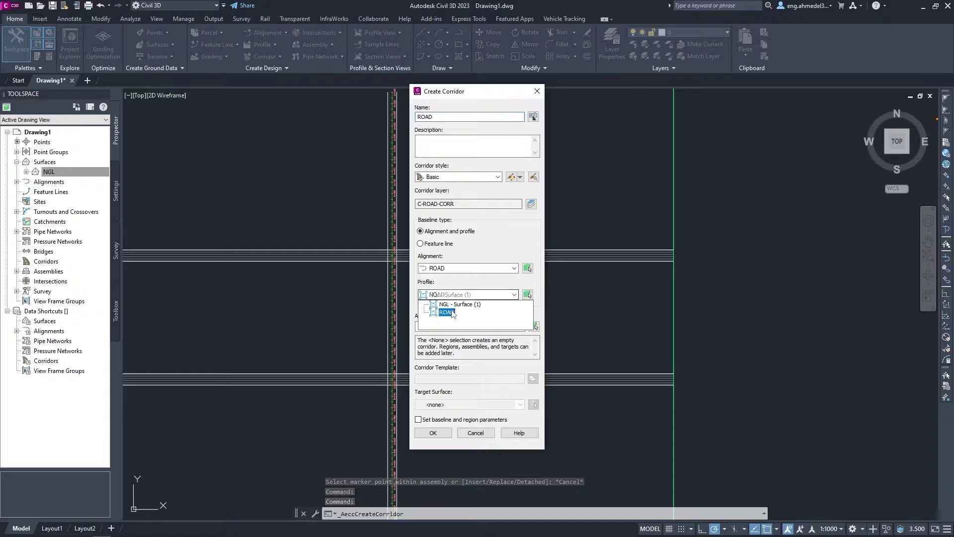
{"action": "left_click", "coordinate": [452, 313]}
{"action": "left_click", "coordinate": [521, 326]}
{"action": "left_click", "coordinate": [442, 334]}
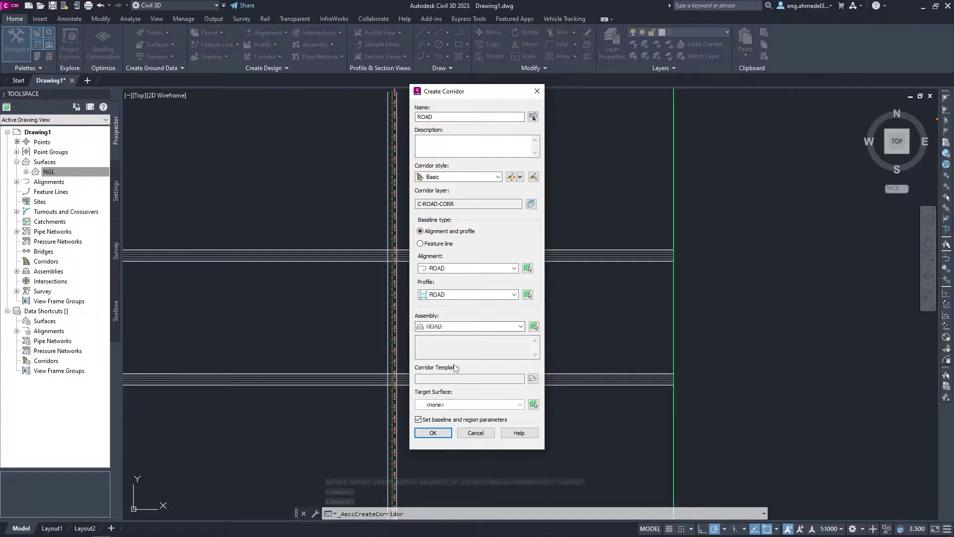
{"action": "left_click", "coordinate": [453, 405]}
{"action": "left_click", "coordinate": [440, 425]}
{"action": "left_click", "coordinate": [437, 436]}
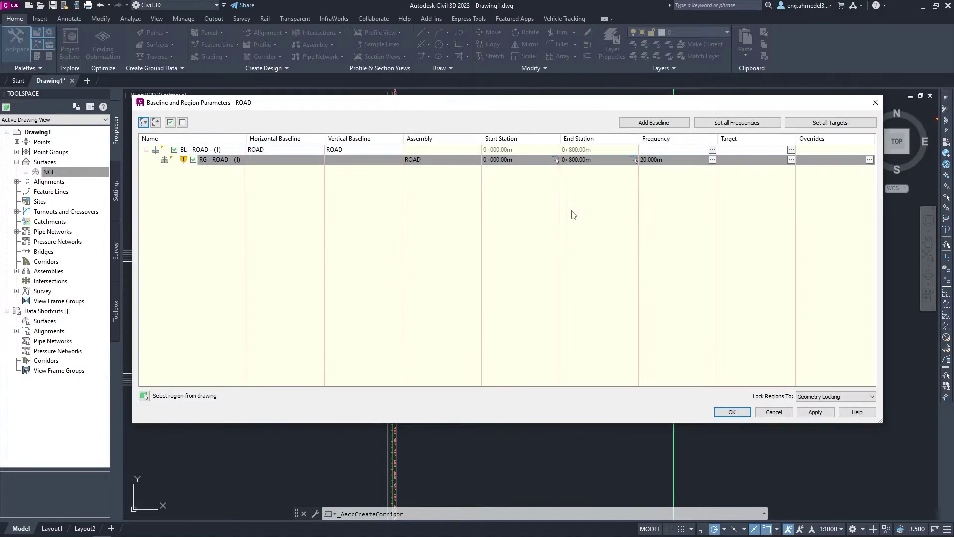
Set all geometry-point frequency options to No, then rebuild the ROAD corridor
{"action": "left_click", "coordinate": [722, 124]}
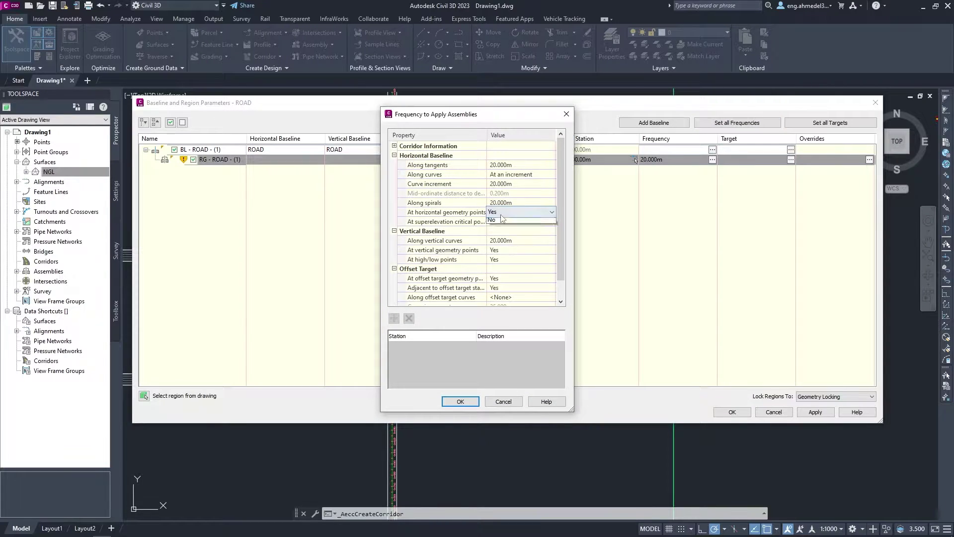
{"action": "left_click", "coordinate": [502, 219]}
{"action": "left_click", "coordinate": [504, 237]}
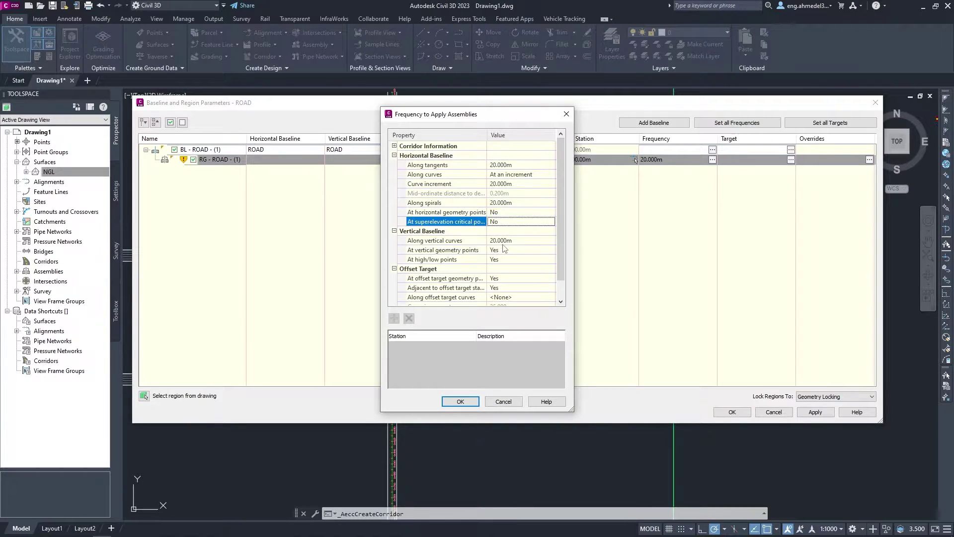
{"action": "left_click", "coordinate": [505, 266]}
{"action": "left_click", "coordinate": [506, 263]}
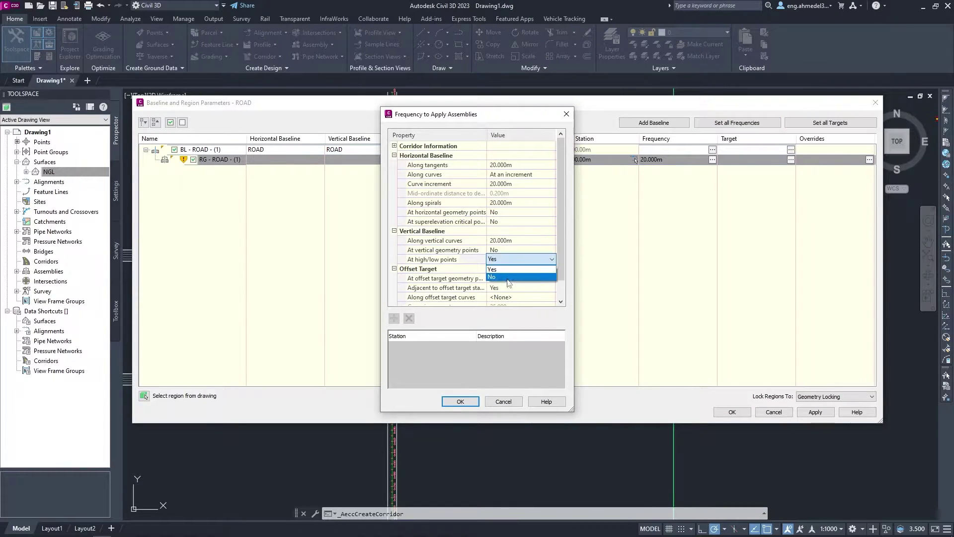
{"action": "left_click", "coordinate": [508, 277]}
{"action": "left_click", "coordinate": [508, 292]}
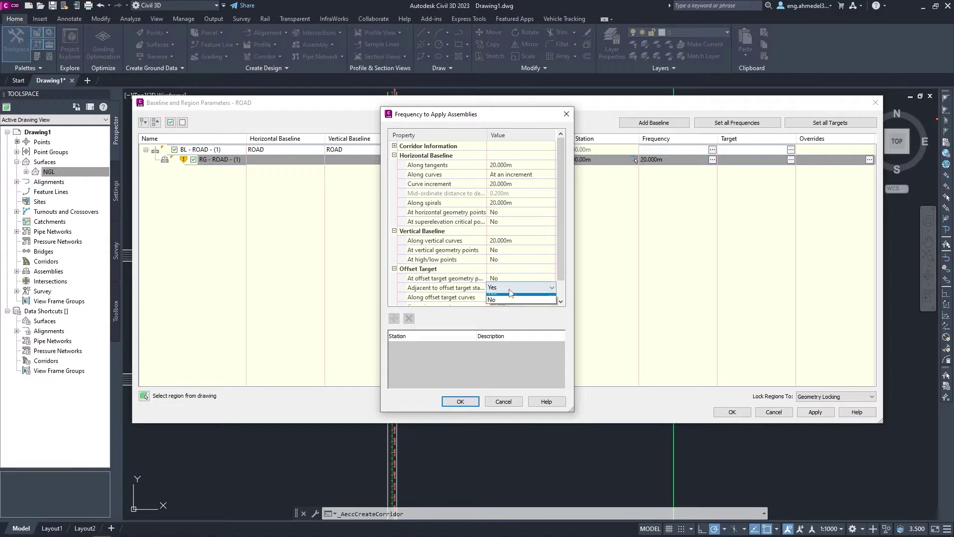
{"action": "left_click", "coordinate": [506, 301]}
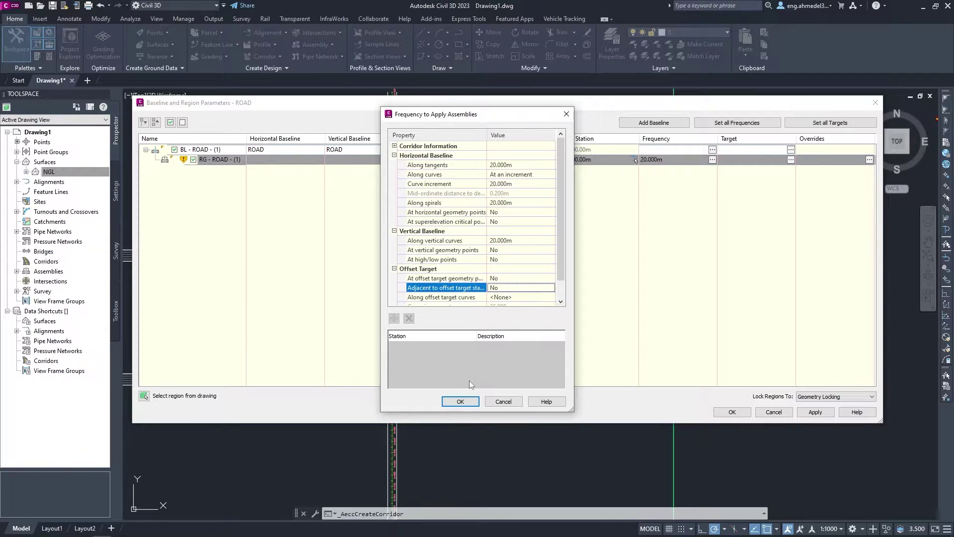
{"action": "left_click", "coordinate": [452, 401]}
{"action": "left_click", "coordinate": [733, 412]}
{"action": "left_click", "coordinate": [486, 249]}
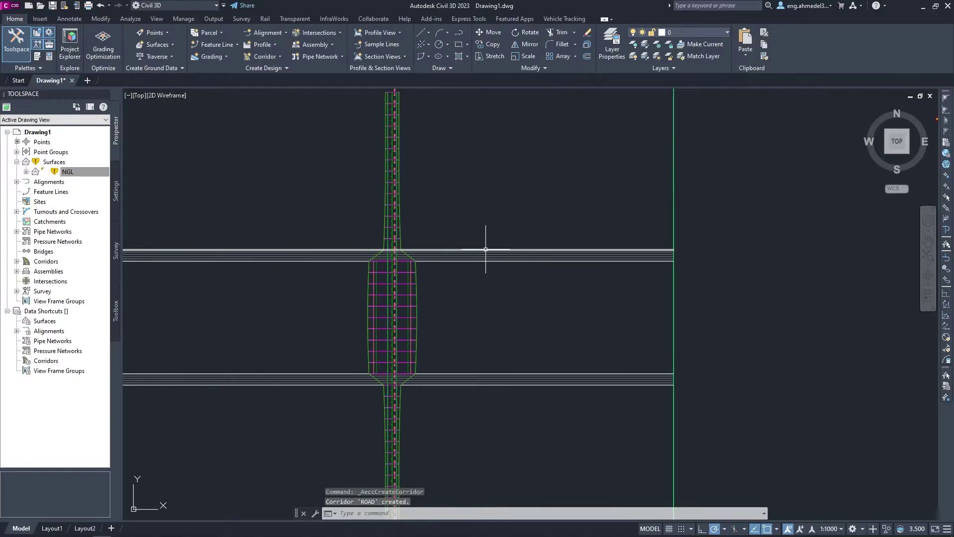
Rebuild the NGL surface from Toolspace
{"action": "scroll", "coordinate": [420, 276], "scroll_direction": "down", "scroll_amount": 3}
{"action": "scroll", "coordinate": [505, 196], "scroll_direction": "up", "scroll_amount": 5}
{"action": "key", "text": "Escape"}
{"action": "scroll", "coordinate": [494, 175], "scroll_direction": "down", "scroll_amount": 3}
{"action": "mouse_move", "coordinate": [494, 175]}
{"action": "middle_mouse_down"}
{"action": "mouse_move", "coordinate": [447, 328]}
{"action": "mouse_move", "coordinate": [449, 206]}
{"action": "middle_mouse_up"}
{"action": "scroll", "coordinate": [437, 203], "scroll_direction": "up", "scroll_amount": 2}
{"action": "scroll", "coordinate": [426, 192], "scroll_direction": "down", "scroll_amount": 1}
{"action": "scroll", "coordinate": [414, 190], "scroll_direction": "up", "scroll_amount": 1}
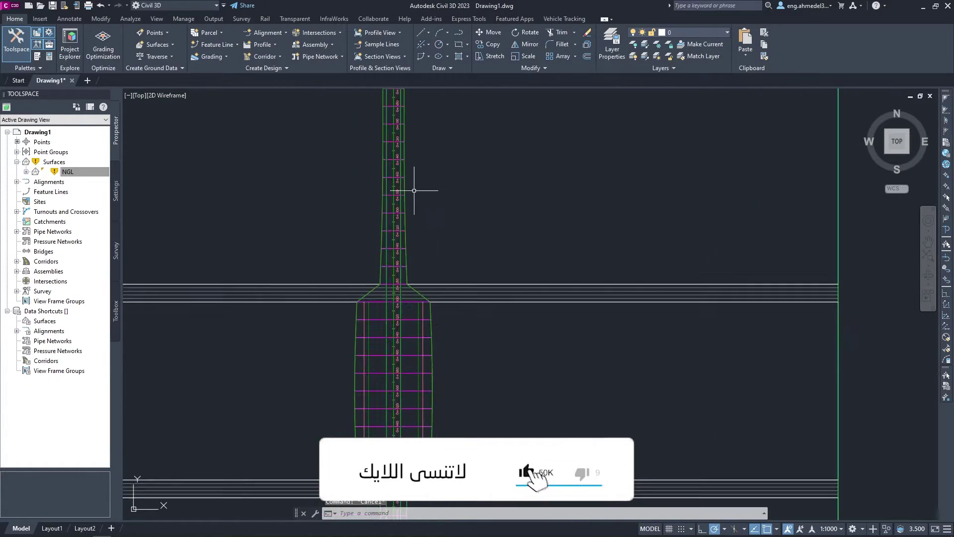
{"action": "scroll", "coordinate": [414, 190], "scroll_direction": "down", "scroll_amount": 2}
{"action": "right_click", "coordinate": [68, 172]}
{"action": "left_click", "coordinate": [96, 203]}
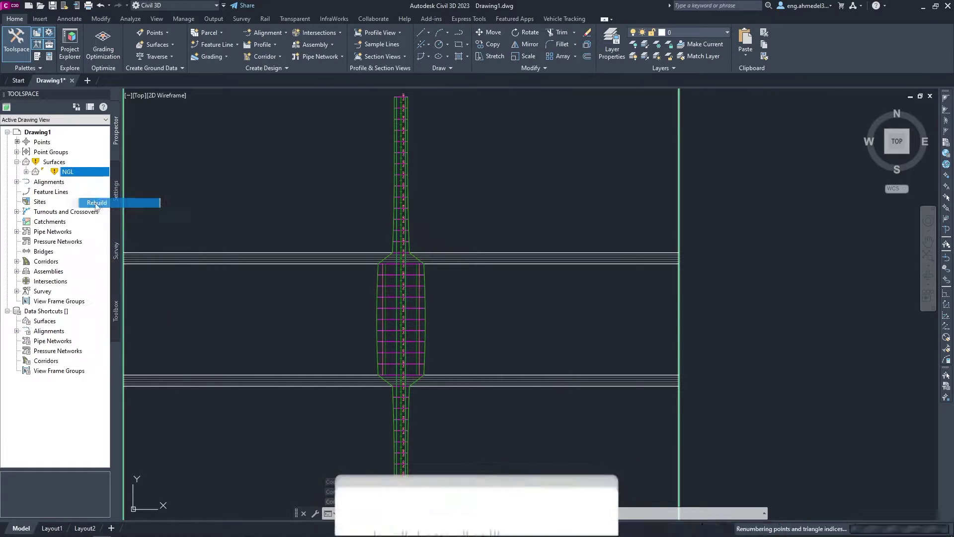
Rebuild the corridors collection so ROAD updates, then select the ROAD corridor
{"action": "right_click", "coordinate": [46, 260]}
{"action": "left_click", "coordinate": [75, 277]}
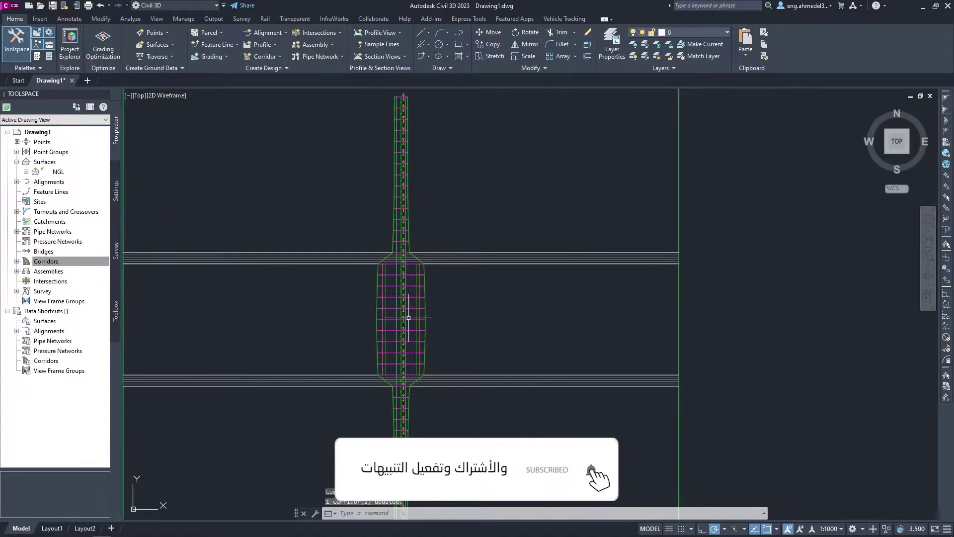
{"action": "scroll", "coordinate": [398, 269], "scroll_direction": "up", "scroll_amount": 2}
{"action": "scroll", "coordinate": [375, 264], "scroll_direction": "up", "scroll_amount": 4}
{"action": "key", "text": "Escape"}
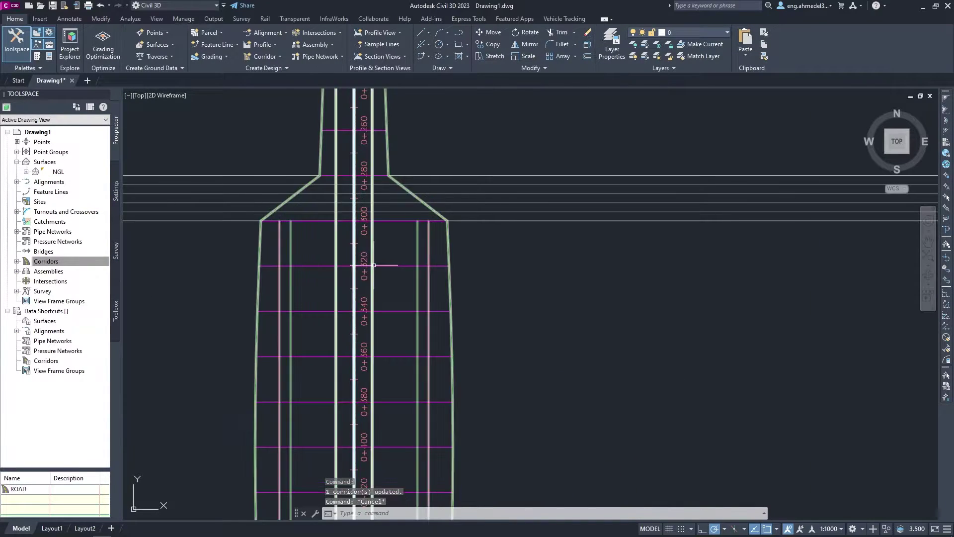
{"action": "left_click", "coordinate": [374, 265]}
{"action": "middle_click_drag", "start_coordinate": [235, 135], "coordinate": [326, 165]}
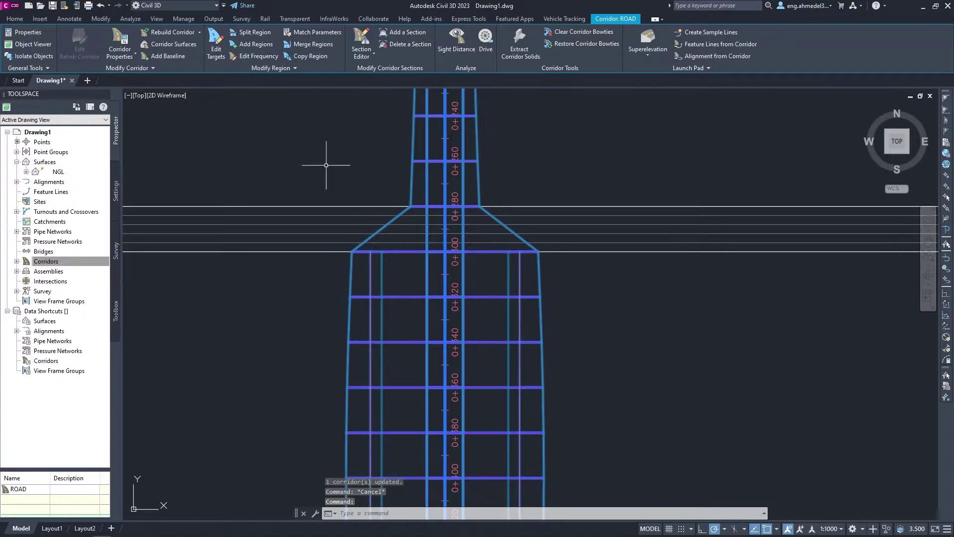
Split the ROAD corridor region at station 0+240
{"action": "left_click", "coordinate": [242, 34]}
{"action": "left_click", "coordinate": [507, 249]}
{"action": "scroll", "coordinate": [465, 214], "scroll_direction": "up", "scroll_amount": 1}
{"action": "scroll", "coordinate": [469, 216], "scroll_direction": "up", "scroll_amount": 1}
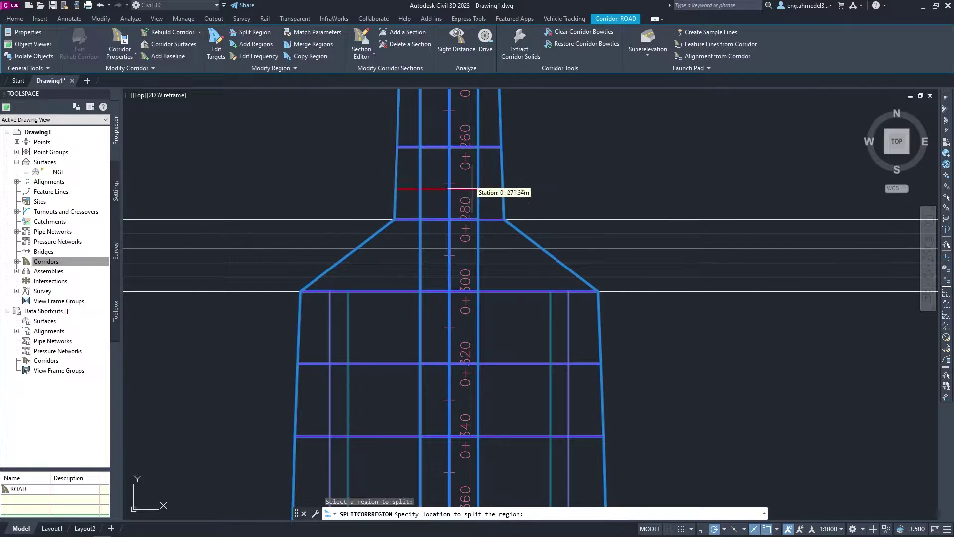
{"action": "middle_click_drag", "start_coordinate": [472, 189], "coordinate": [494, 294]}
{"action": "scroll", "coordinate": [447, 270], "scroll_direction": "up", "scroll_amount": 2}
{"action": "middle_click_drag", "start_coordinate": [464, 247], "coordinate": [467, 393]}
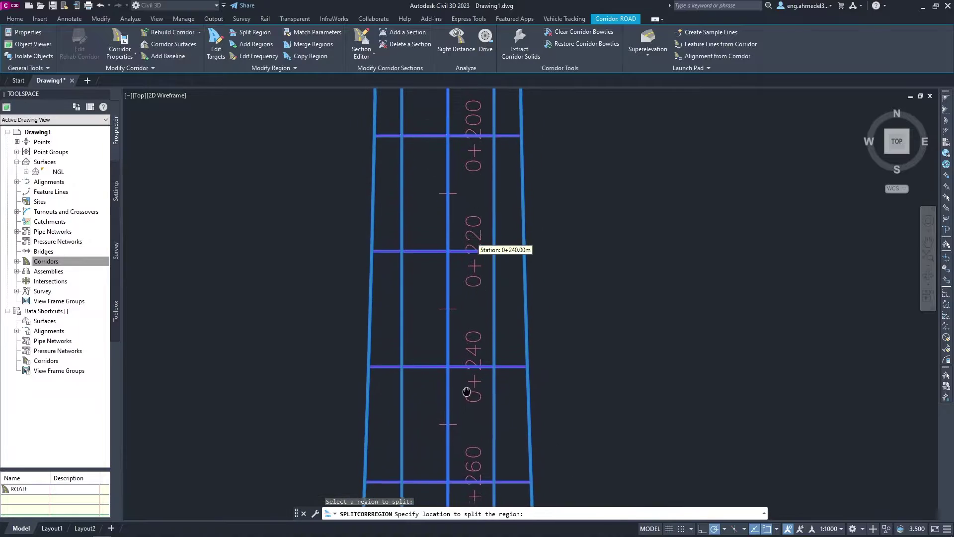
{"action": "scroll", "coordinate": [464, 264], "scroll_direction": "down", "scroll_amount": 2}
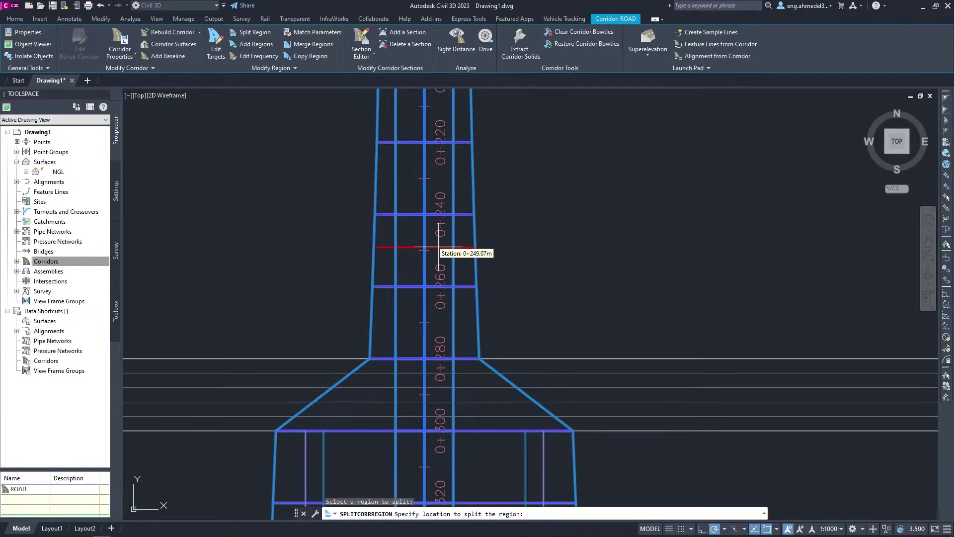
{"action": "middle_click_drag", "start_coordinate": [439, 247], "coordinate": [443, 158]}
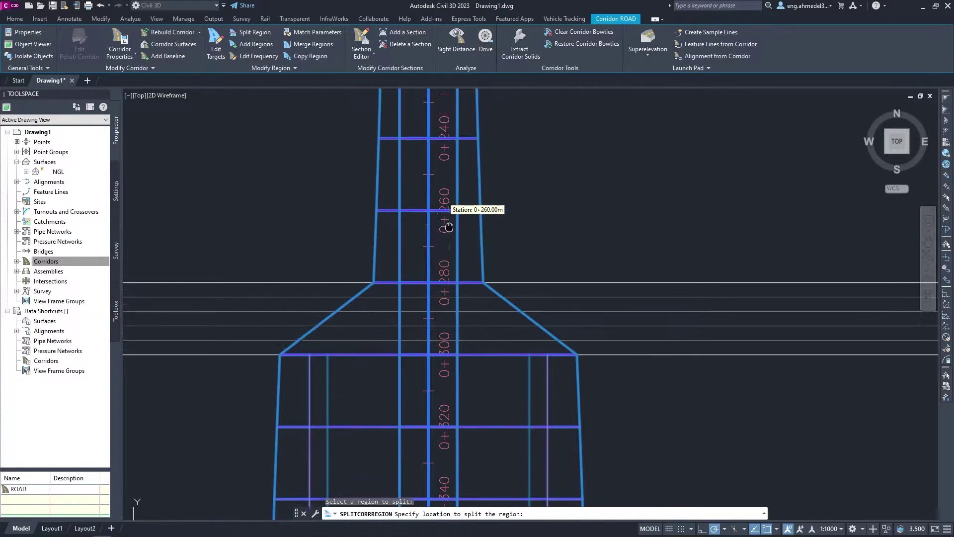
{"action": "middle_click_drag", "start_coordinate": [443, 212], "coordinate": [444, 264]}
{"action": "scroll", "coordinate": [443, 251], "scroll_direction": "up", "scroll_amount": 1}
{"action": "scroll", "coordinate": [450, 241], "scroll_direction": "up", "scroll_amount": 1}
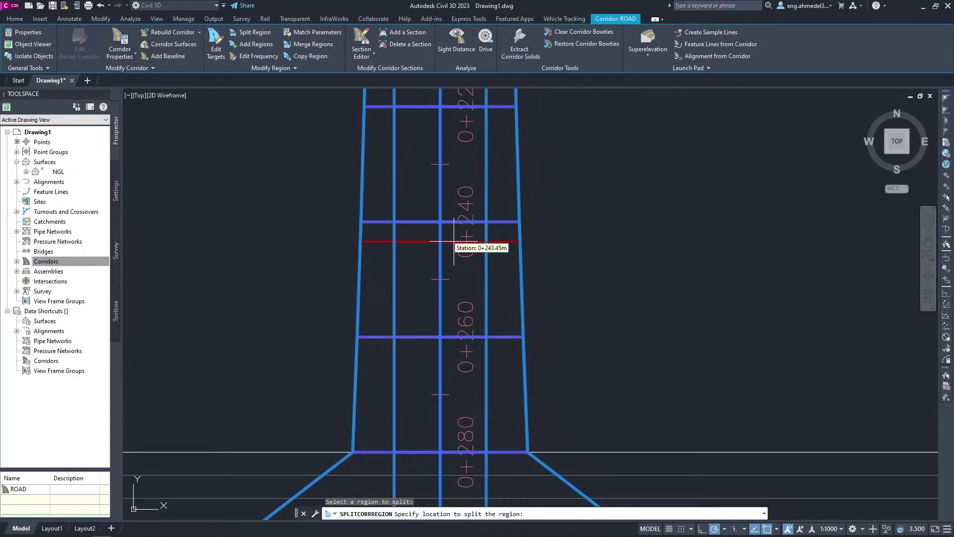
{"action": "left_click", "coordinate": [437, 221]}
Split the remaining region again at station 0+560
{"action": "scroll", "coordinate": [462, 248], "scroll_direction": "down", "scroll_amount": 4}
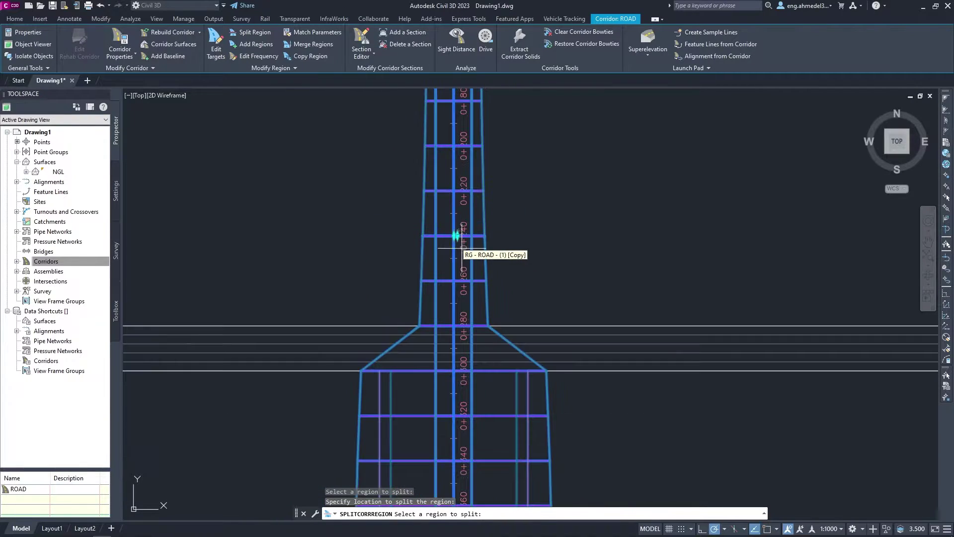
{"action": "left_click", "coordinate": [445, 247]}
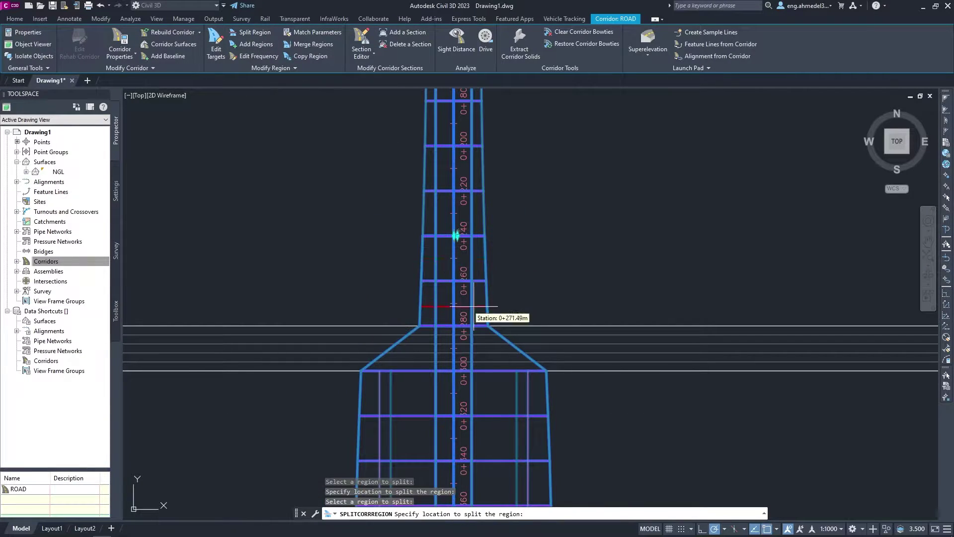
{"action": "scroll", "coordinate": [467, 279], "scroll_direction": "down", "scroll_amount": 3}
{"action": "scroll", "coordinate": [447, 309], "scroll_direction": "up", "scroll_amount": 2}
{"action": "scroll", "coordinate": [443, 299], "scroll_direction": "up", "scroll_amount": 2}
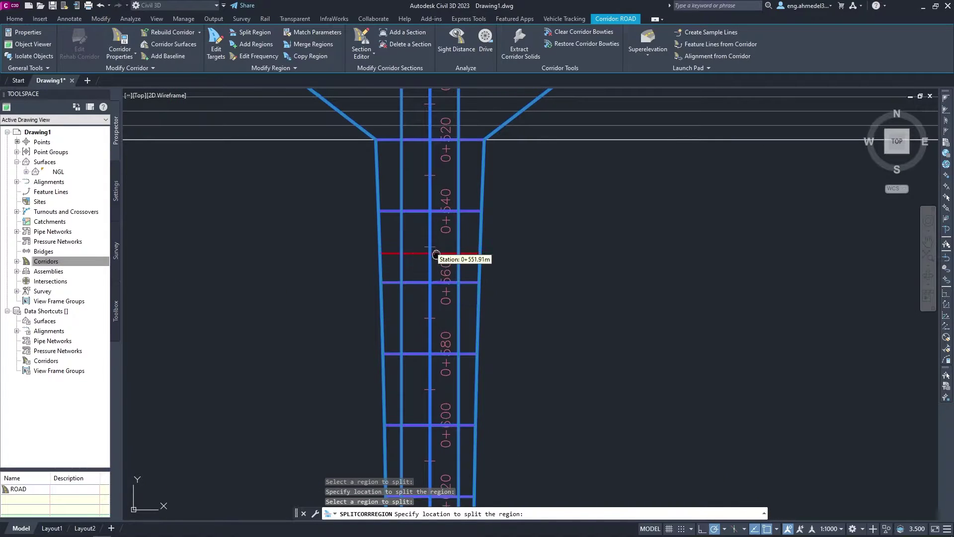
{"action": "scroll", "coordinate": [435, 279], "scroll_direction": "up", "scroll_amount": 3}
{"action": "scroll", "coordinate": [436, 313], "scroll_direction": "up", "scroll_amount": 1}
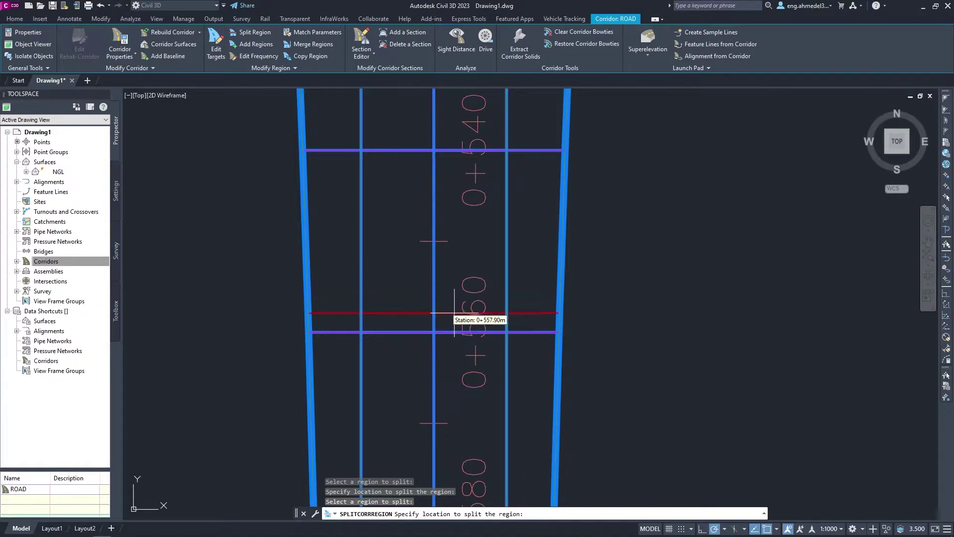
{"action": "left_click", "coordinate": [434, 331]}
{"action": "scroll", "coordinate": [497, 298], "scroll_direction": "down", "scroll_amount": 4}
{"action": "key", "text": "Escape"}
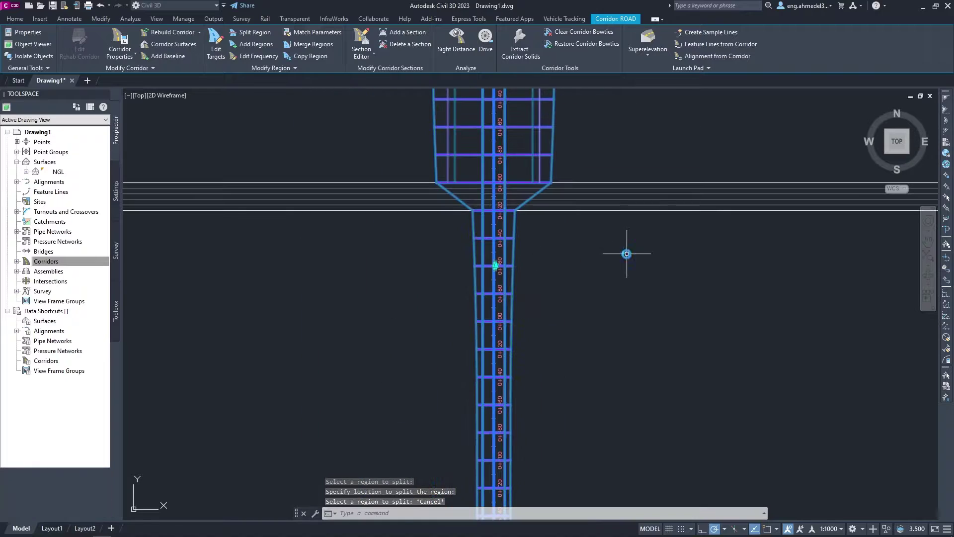
Inspect ROAD's baseline and regions 0+000–0+240, 0+240–0+560, 0+560–0+800, then cancel
{"action": "left_click", "coordinate": [119, 40]}
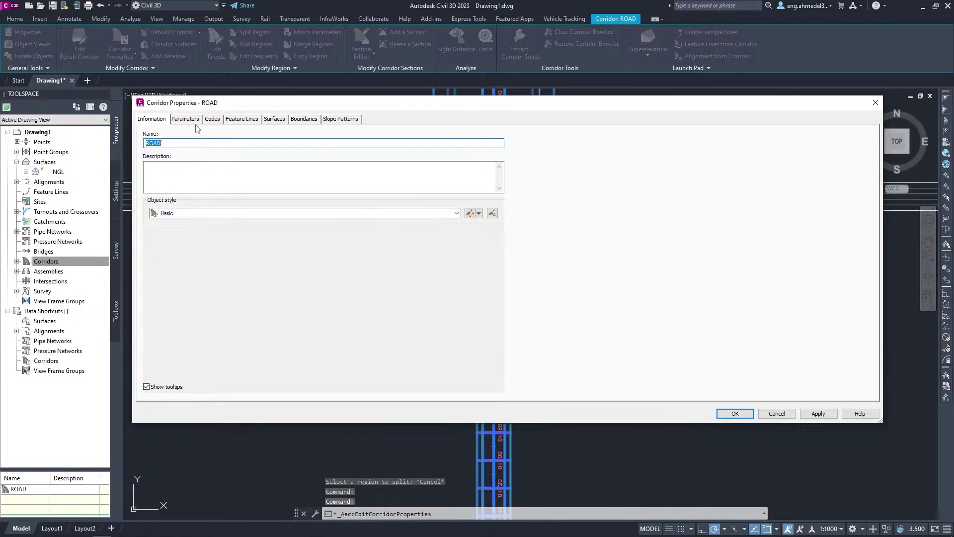
{"action": "left_click", "coordinate": [185, 118]}
{"action": "left_click", "coordinate": [272, 174]}
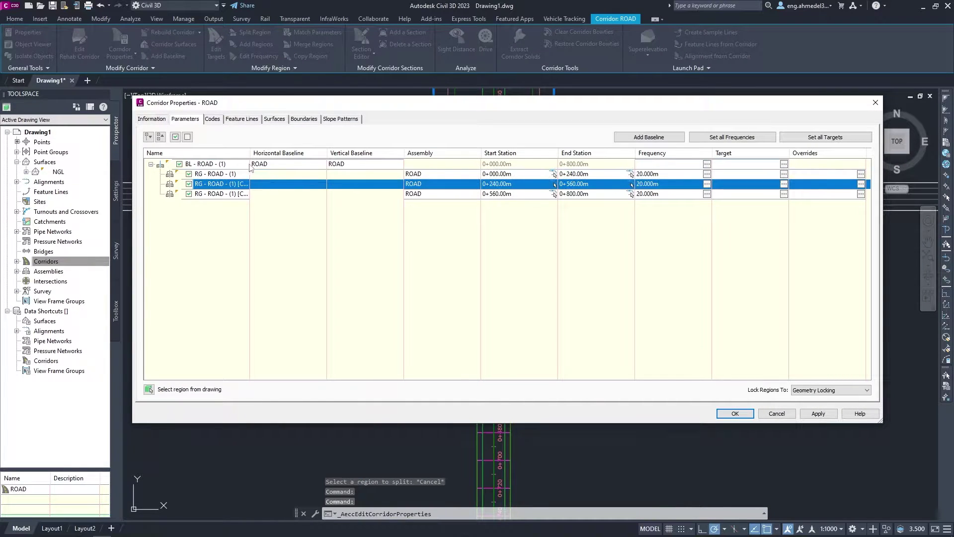
{"action": "left_click", "coordinate": [254, 164]}
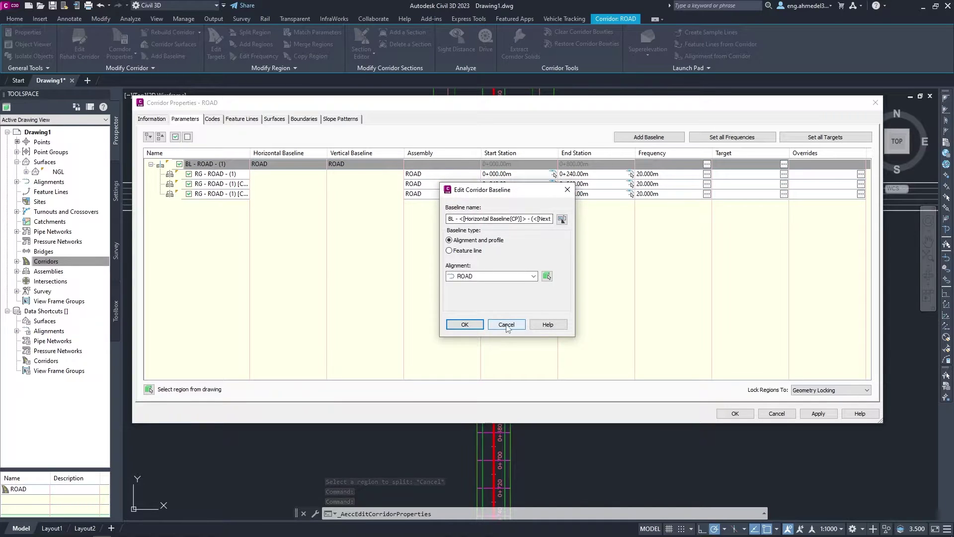
{"action": "left_click", "coordinate": [506, 324]}
{"action": "left_click", "coordinate": [259, 174]}
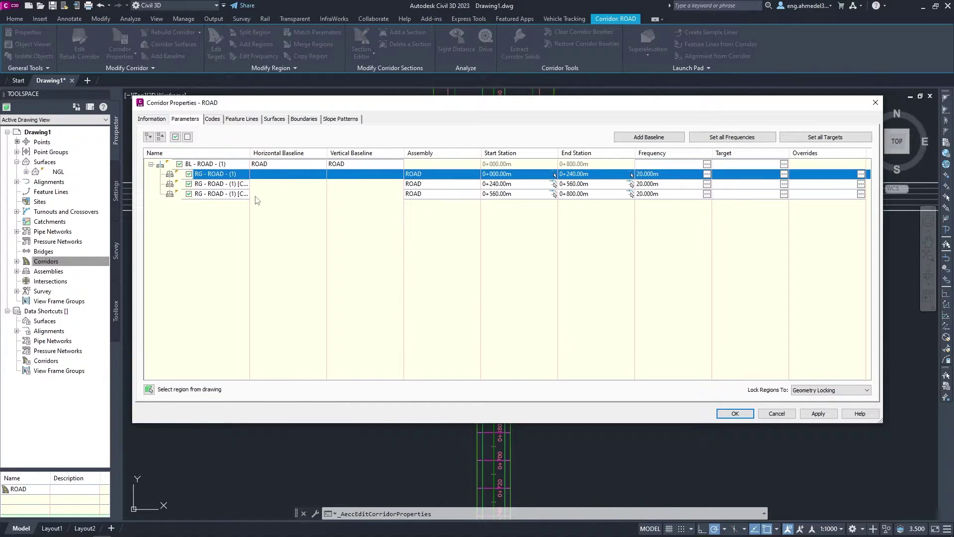
{"action": "left_click", "coordinate": [256, 194]}
{"action": "left_click", "coordinate": [272, 184]}
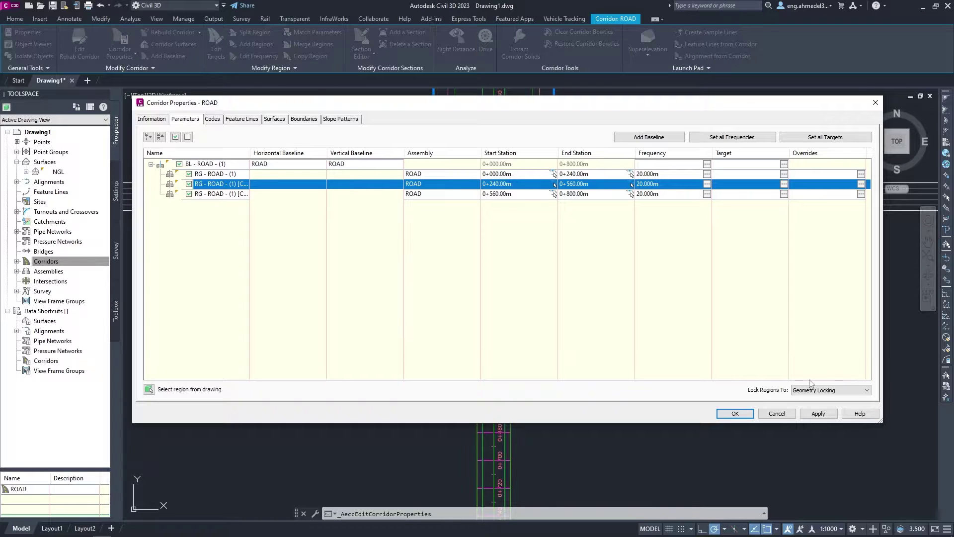
{"action": "left_click", "coordinate": [776, 413]}
{"action": "scroll", "coordinate": [435, 264], "scroll_direction": "down", "scroll_amount": 3}
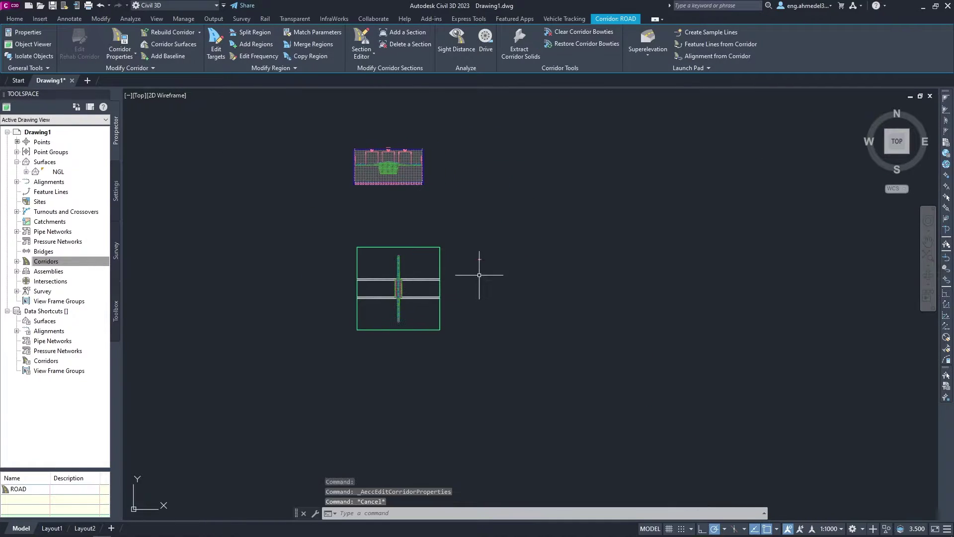
Create a new bridge assembly (name starting BR) and place its baseline in the drawing
{"action": "scroll", "coordinate": [426, 232], "scroll_direction": "down", "scroll_amount": 3}
{"action": "scroll", "coordinate": [399, 194], "scroll_direction": "up", "scroll_amount": 6}
{"action": "left_click", "coordinate": [309, 45]}
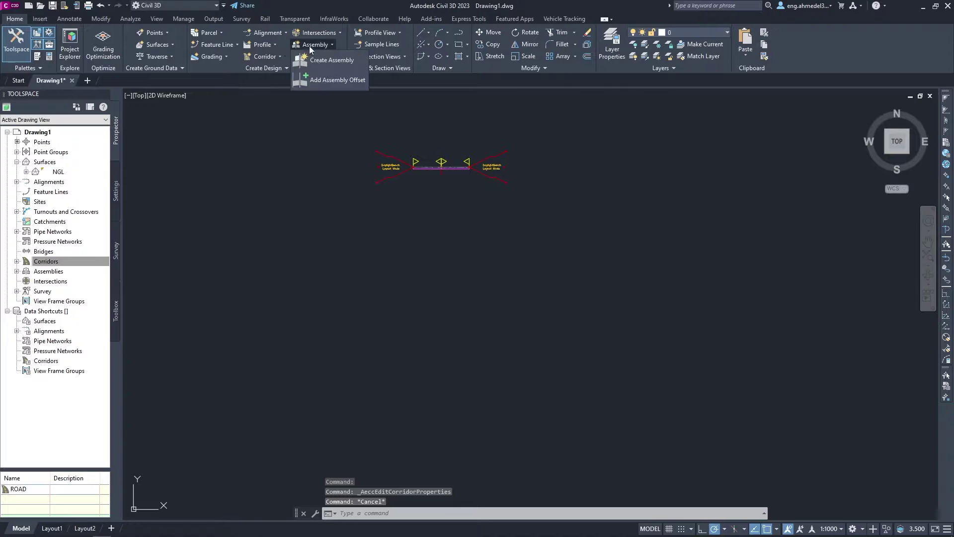
{"action": "left_click", "coordinate": [330, 58]}
{"action": "type", "text": "BRIDGE"}
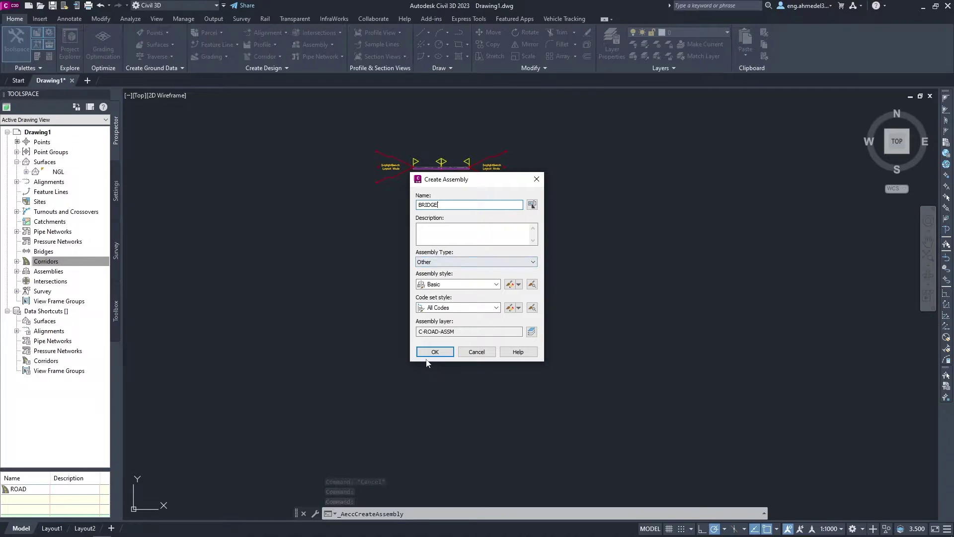
{"action": "left_click", "coordinate": [431, 352]}
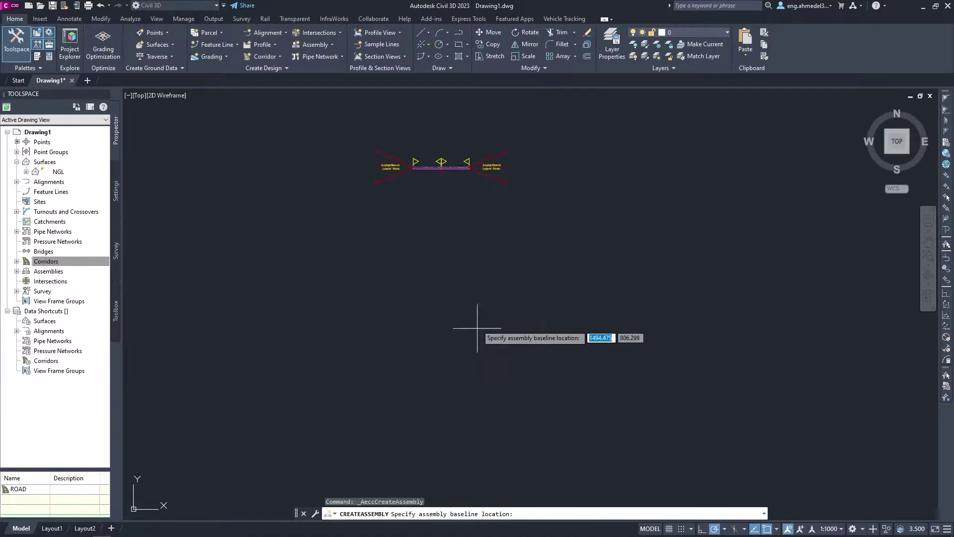
{"action": "left_click", "coordinate": [442, 214]}
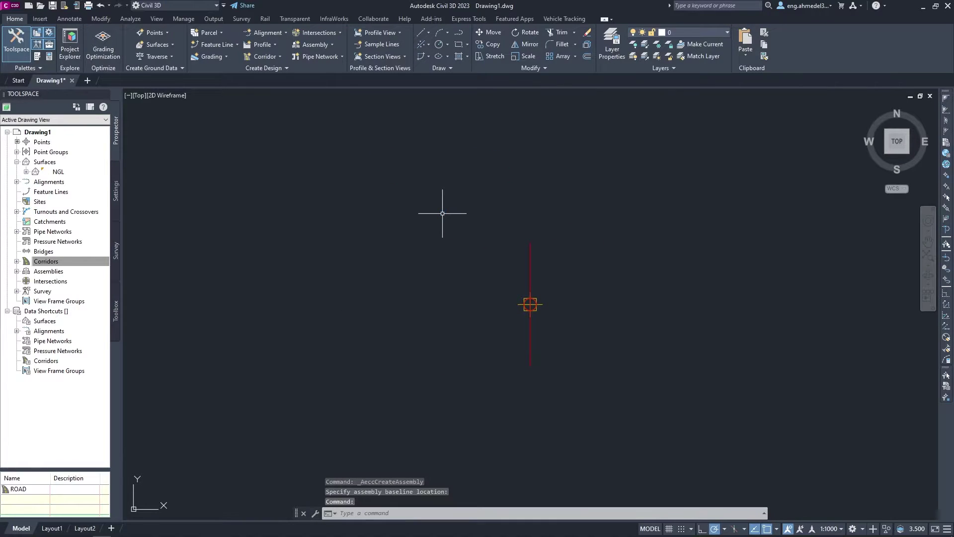
Select only the road assembly's left lane subassembly
{"action": "left_click", "coordinate": [37, 58]}
{"action": "left_click", "coordinate": [127, 198]}
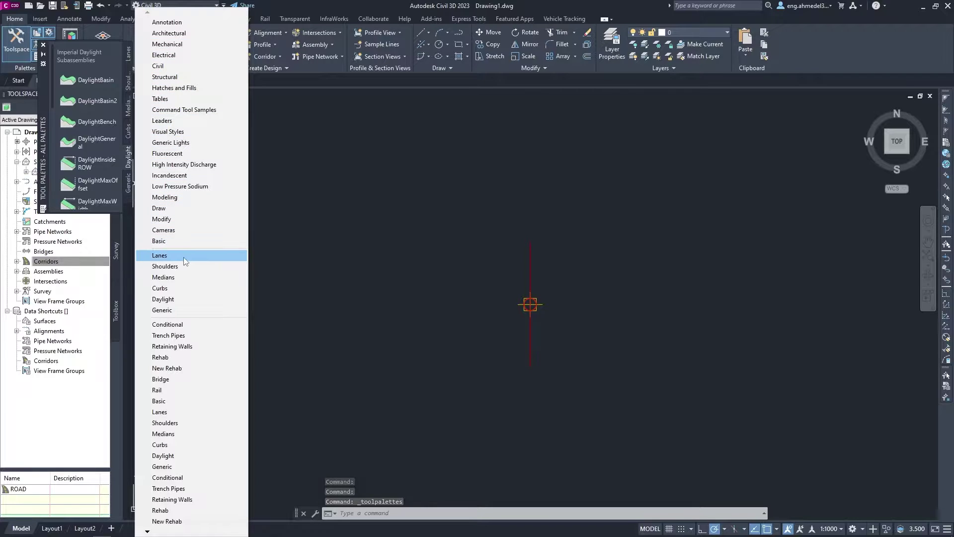
{"action": "left_click", "coordinate": [518, 261]}
{"action": "scroll", "coordinate": [519, 262], "scroll_direction": "up", "scroll_amount": 5}
{"action": "scroll", "coordinate": [497, 341], "scroll_direction": "down", "scroll_amount": 1}
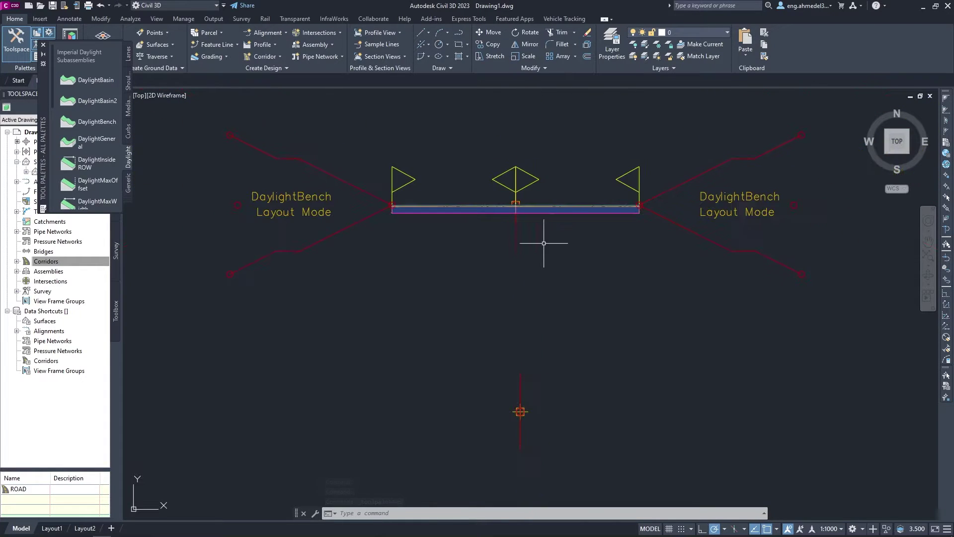
{"action": "left_click", "coordinate": [549, 241]}
{"action": "left_click", "coordinate": [521, 218]}
{"action": "left_click", "coordinate": [485, 201]}
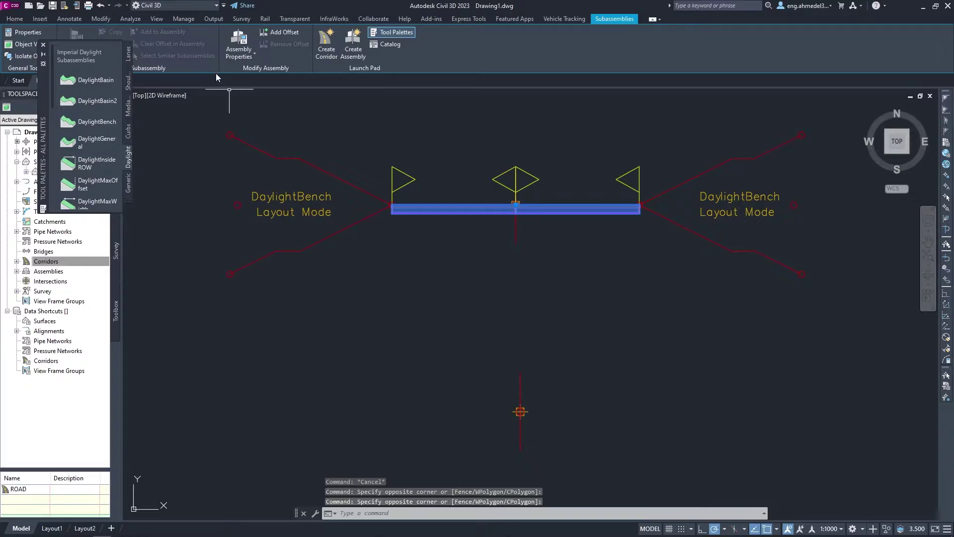
{"action": "key", "text": "Escape"}
{"action": "left_click", "coordinate": [432, 214]}
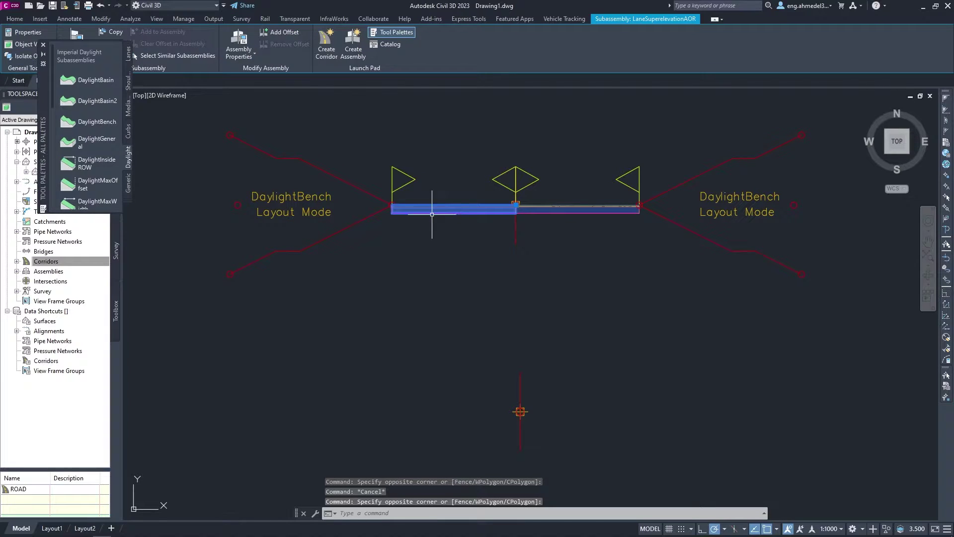
Copy the road's left lane onto the new bridge assembly baseline
{"action": "left_click", "coordinate": [110, 32]}
{"action": "scroll", "coordinate": [522, 408], "scroll_direction": "up", "scroll_amount": 5}
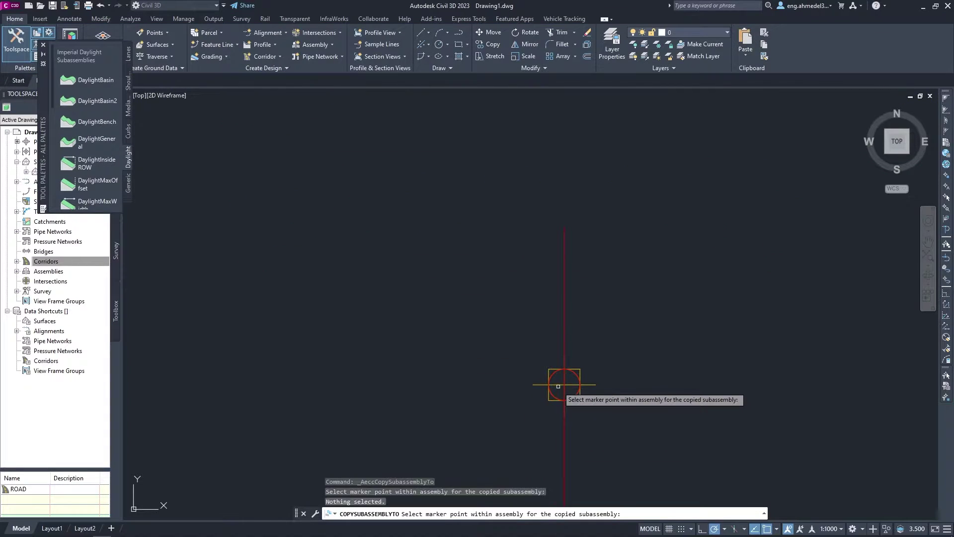
{"action": "scroll", "coordinate": [558, 386], "scroll_direction": "down", "scroll_amount": 3}
{"action": "left_click", "coordinate": [563, 360]}
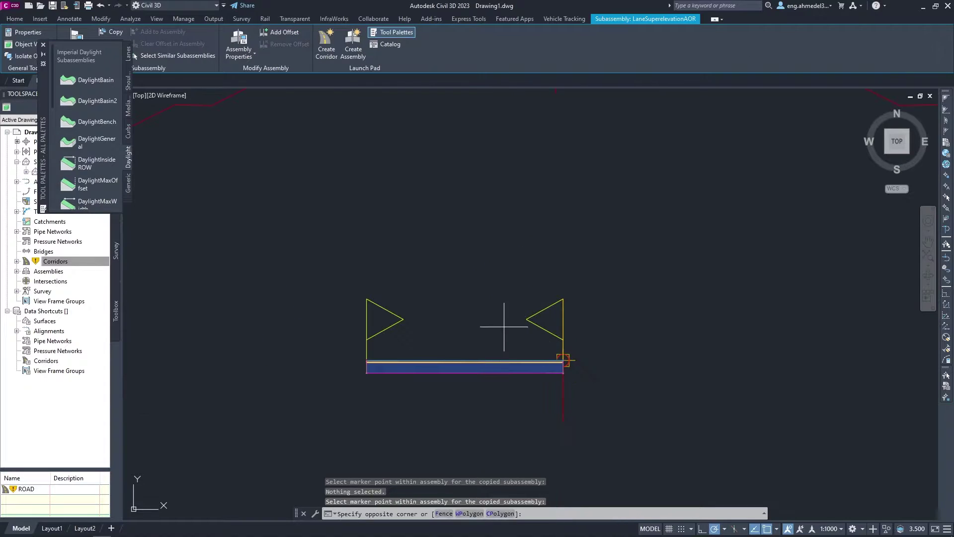
{"action": "left_click", "coordinate": [504, 327]}
{"action": "key", "text": "Escape"}
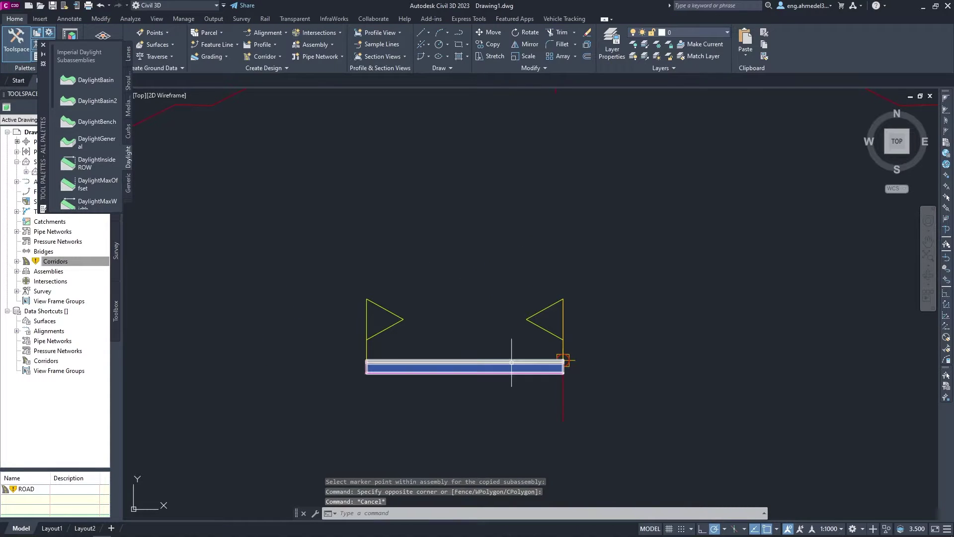
{"action": "left_click", "coordinate": [514, 366]}
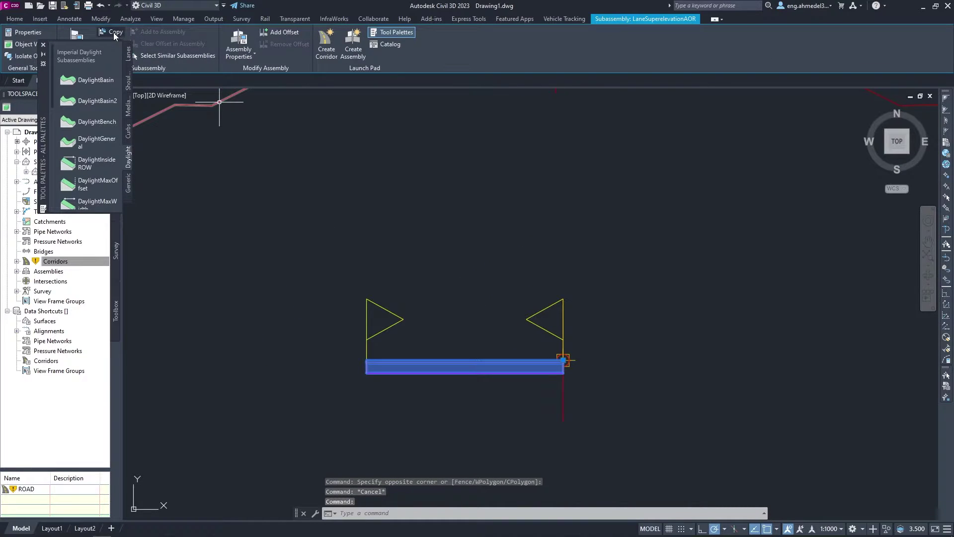
{"action": "left_click_drag", "start_coordinate": [47, 86], "coordinate": [132, 144]}
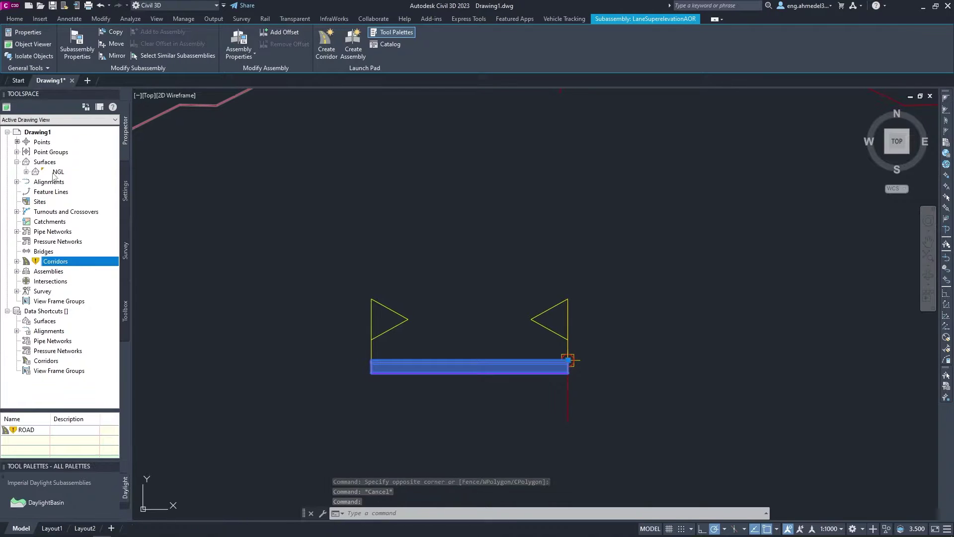
Mirror the copied lane to the right side of the bridge baseline
{"action": "left_click", "coordinate": [116, 54]}
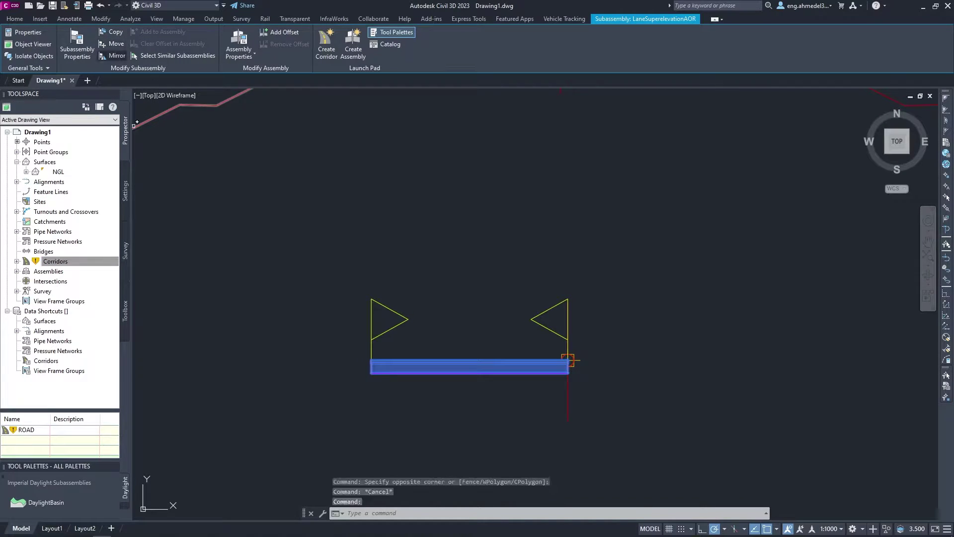
{"action": "left_click", "coordinate": [663, 394]}
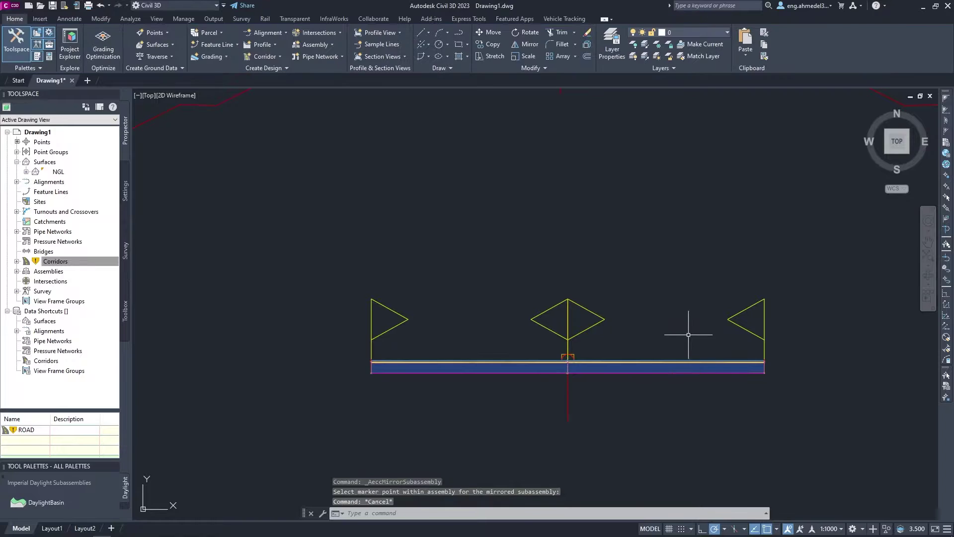
{"action": "left_click", "coordinate": [687, 335]}
{"action": "left_click", "coordinate": [646, 405]}
{"action": "left_click", "coordinate": [456, 383]}
{"action": "key", "text": "Escape"}
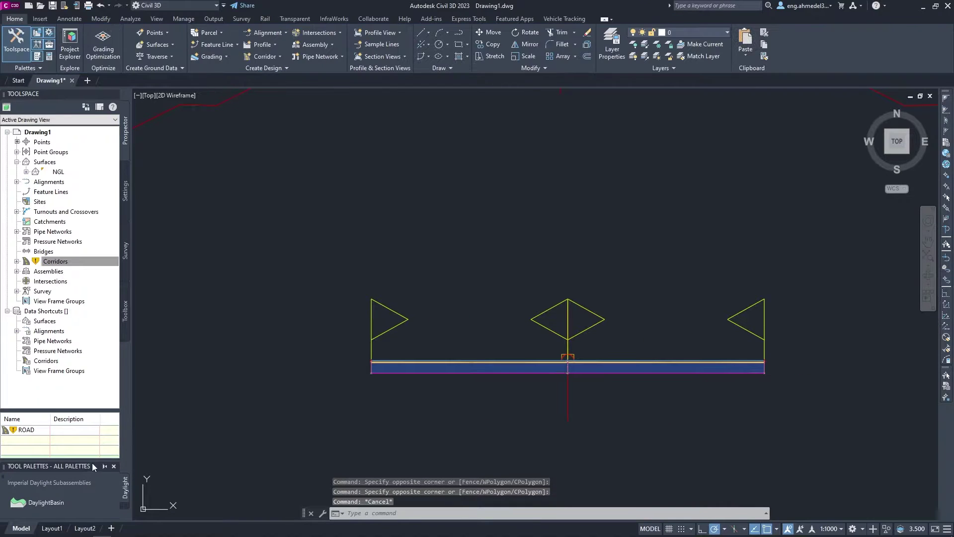
{"action": "double_click", "coordinate": [91, 465]}
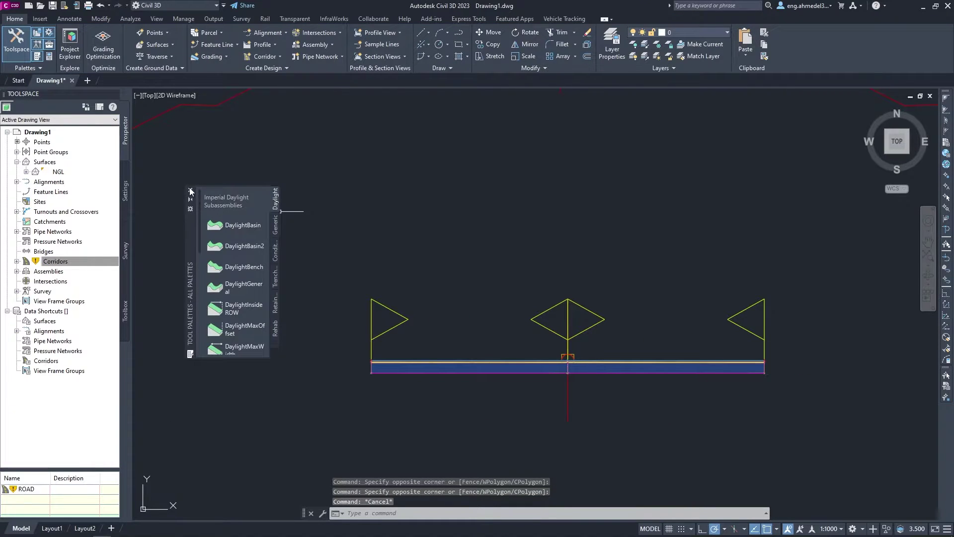
{"action": "left_click", "coordinate": [190, 190]}
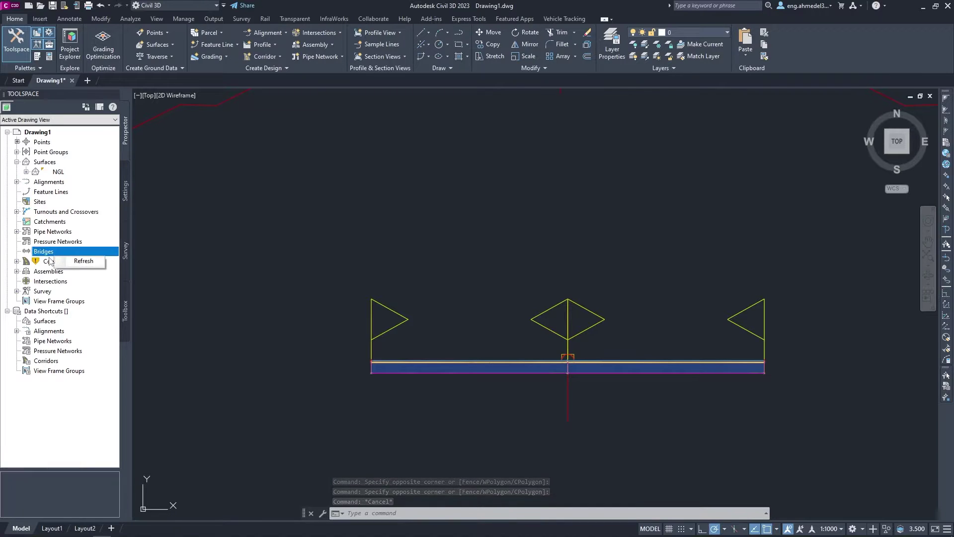
Rebuild all corridors and select the bridge assembly's right lane
{"action": "right_click", "coordinate": [55, 260]}
{"action": "left_click", "coordinate": [75, 277]}
{"action": "scroll", "coordinate": [448, 248], "scroll_direction": "down", "scroll_amount": 3}
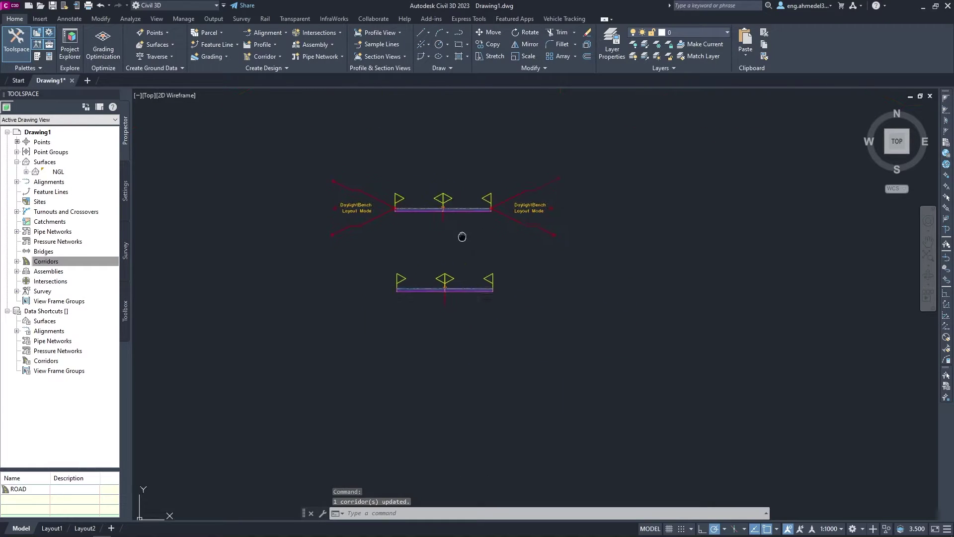
{"action": "key", "text": "Escape"}
{"action": "key", "text": "Escape"}
{"action": "scroll", "coordinate": [454, 323], "scroll_direction": "up", "scroll_amount": 2}
{"action": "scroll", "coordinate": [445, 308], "scroll_direction": "up", "scroll_amount": 1}
{"action": "left_click", "coordinate": [448, 271]}
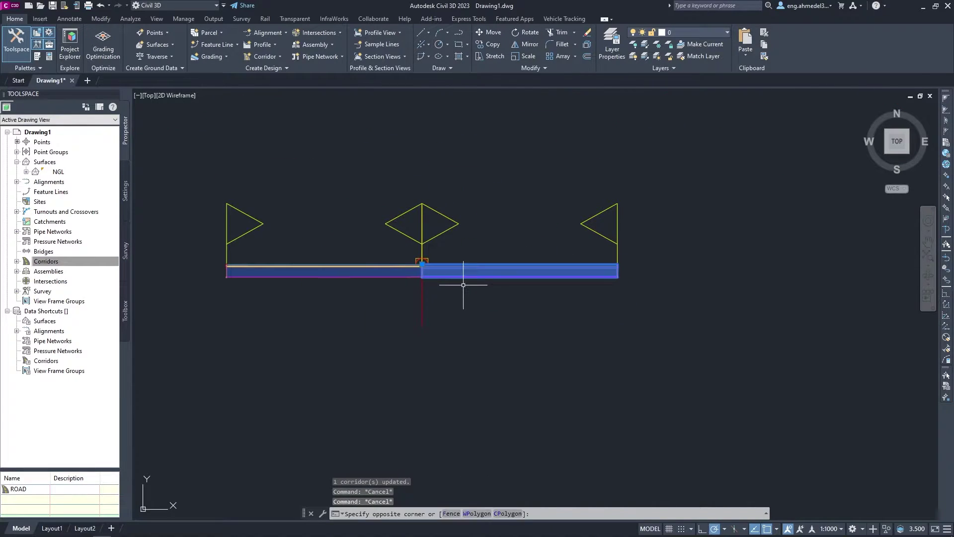
{"action": "left_click", "coordinate": [381, 283]}
Set Base Depth to 0.000 m on both bridge lanes in Properties
{"action": "key", "text": "ctrl+1"}
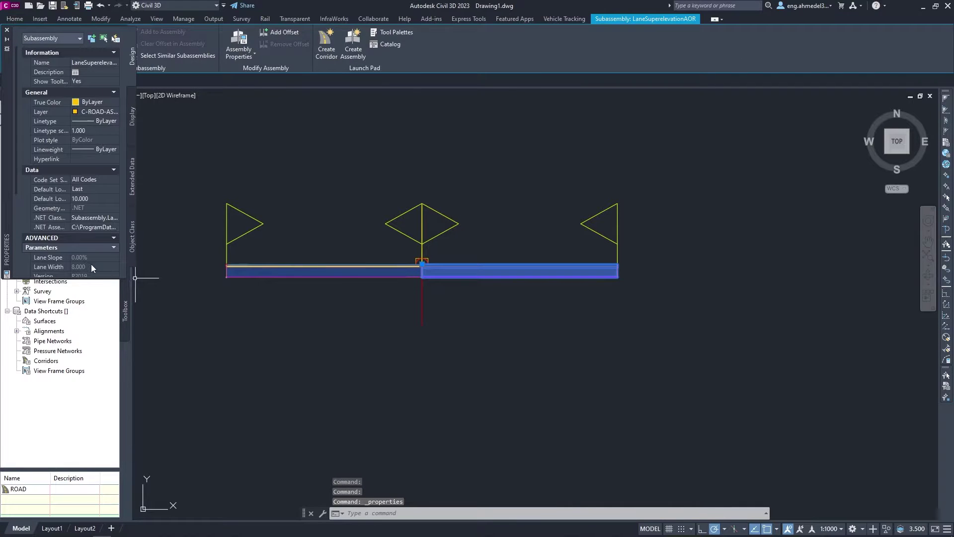
{"action": "left_click", "coordinate": [331, 231]}
{"action": "left_click", "coordinate": [156, 263]}
{"action": "scroll", "coordinate": [83, 248], "scroll_direction": "down", "scroll_amount": 5}
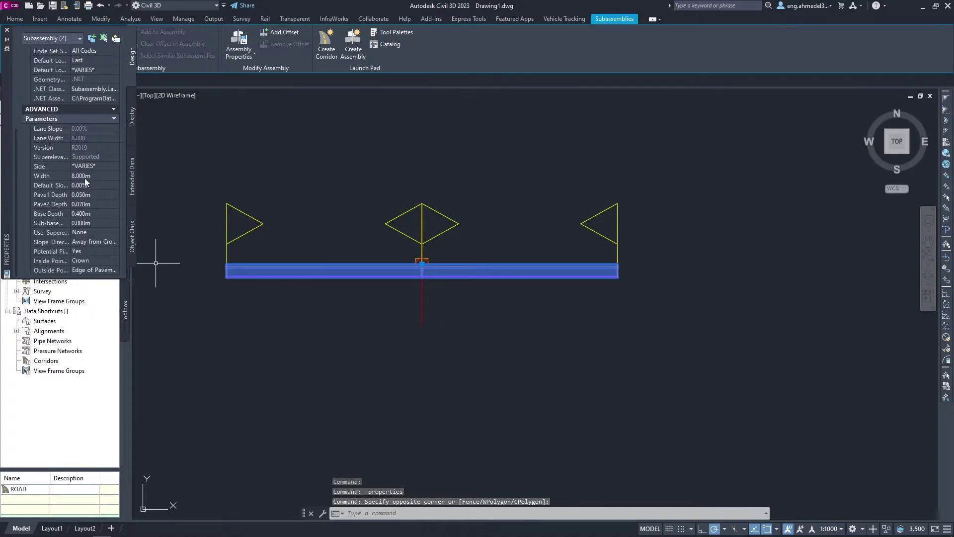
{"action": "left_click", "coordinate": [97, 213]}
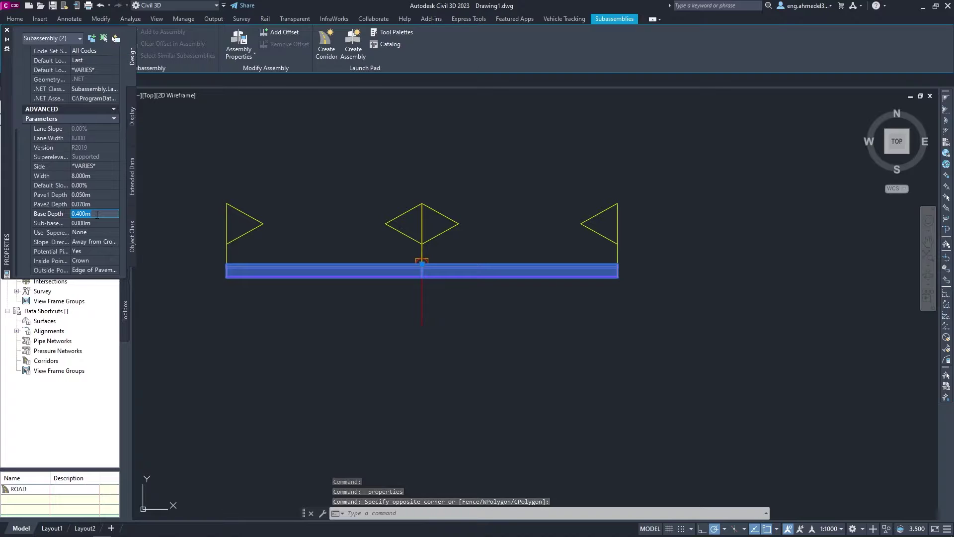
{"action": "type", "text": "0"}
{"action": "key", "text": "Tab"}
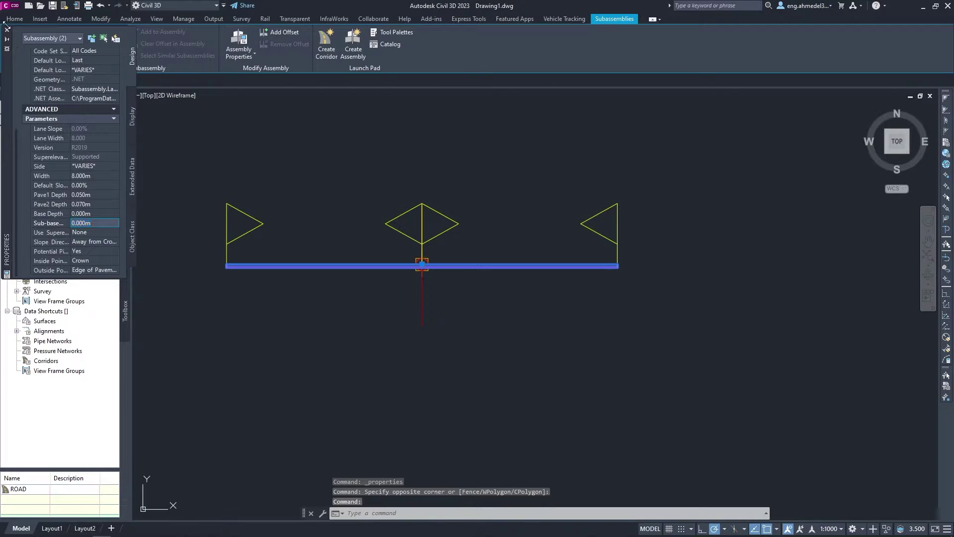
{"action": "left_click", "coordinate": [7, 30]}
{"action": "key", "text": "Escape"}
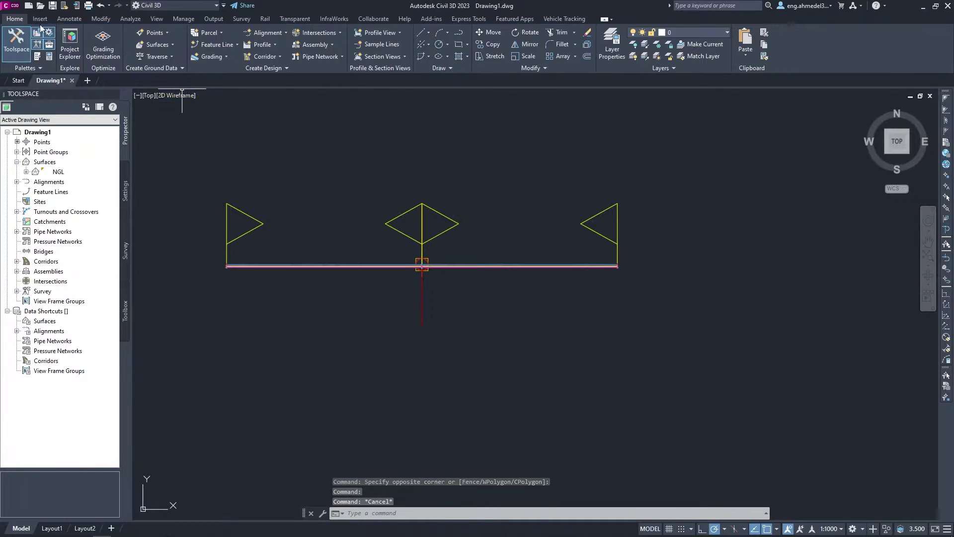
{"action": "left_click", "coordinate": [38, 56]}
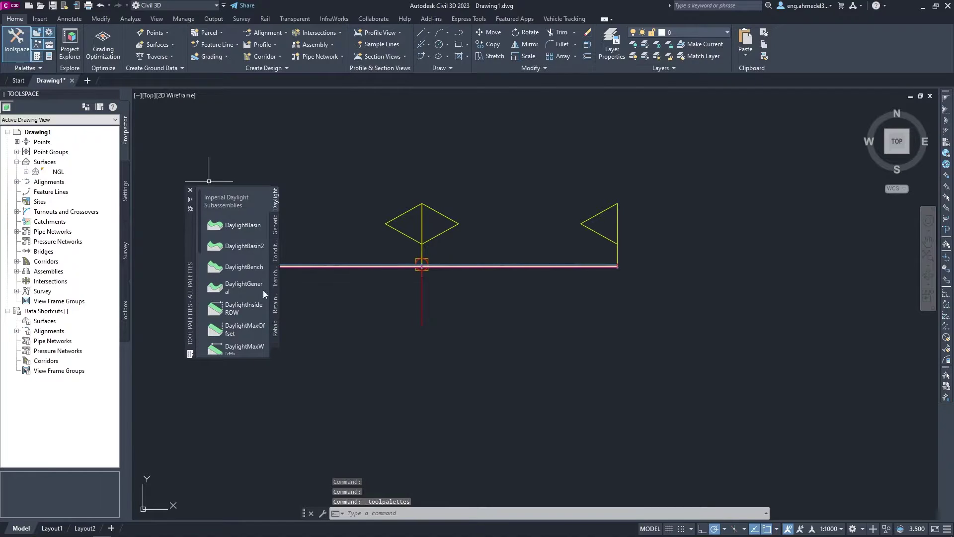
Insert BridgeBoxGirder2 from the Bridge palette at the BR assembly's marker point
{"action": "left_click", "coordinate": [276, 345]}
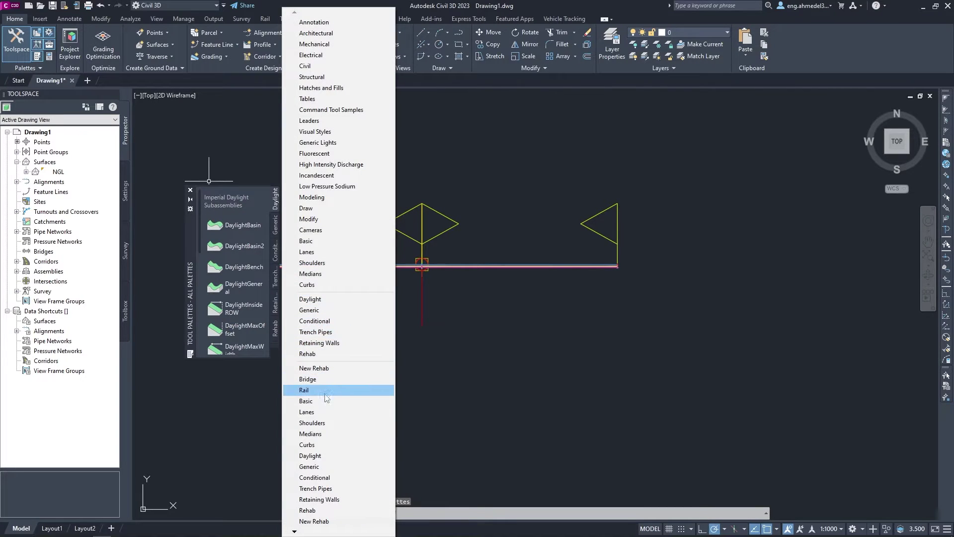
{"action": "left_click", "coordinate": [324, 379]}
{"action": "left_click", "coordinate": [222, 246]}
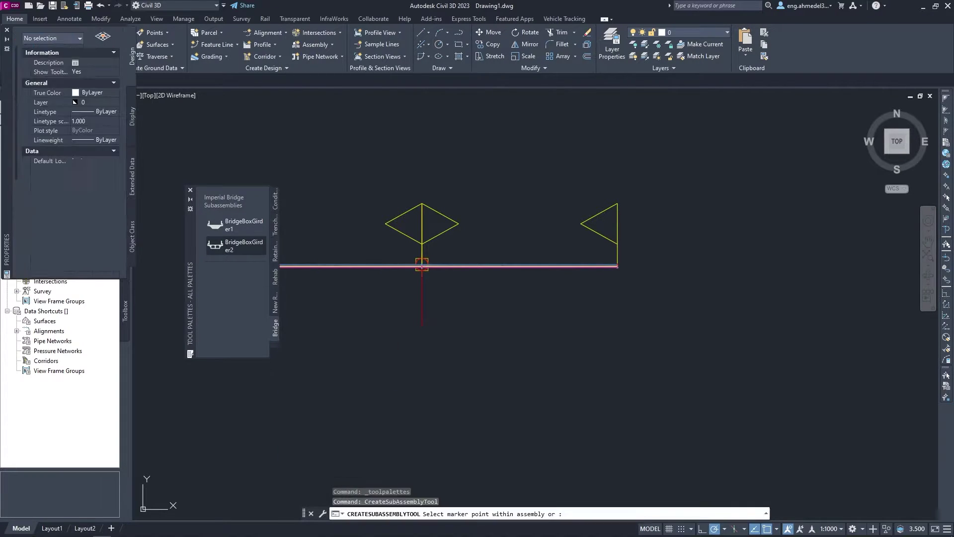
{"action": "scroll", "coordinate": [407, 298], "scroll_direction": "up", "scroll_amount": 2}
{"action": "scroll", "coordinate": [447, 283], "scroll_direction": "up", "scroll_amount": 2}
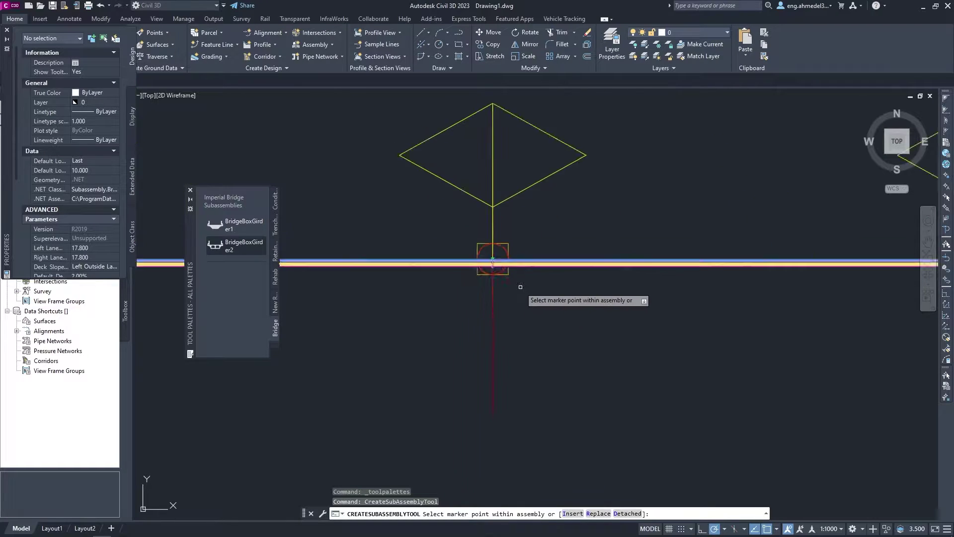
{"action": "scroll", "coordinate": [478, 263], "scroll_direction": "up", "scroll_amount": 2}
{"action": "scroll", "coordinate": [477, 260], "scroll_direction": "up", "scroll_amount": 5}
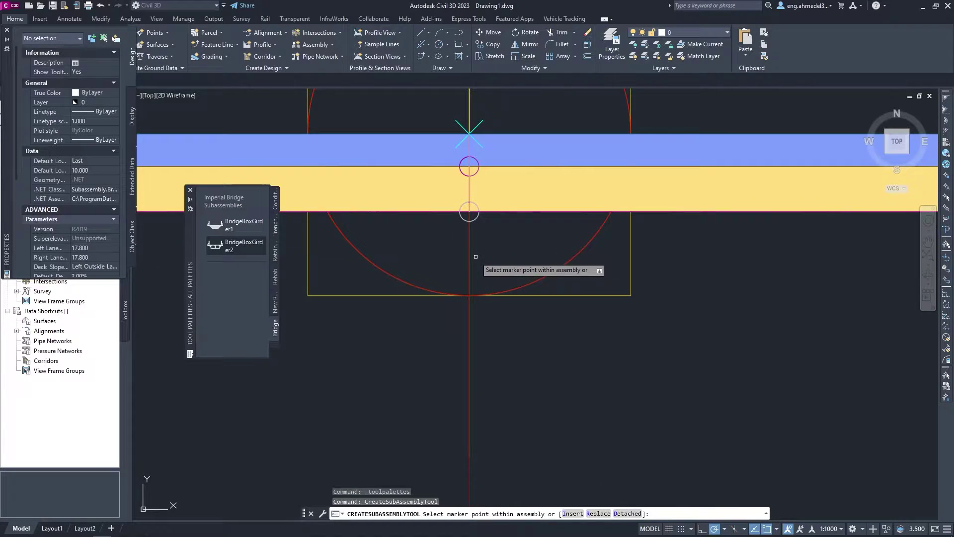
{"action": "left_click", "coordinate": [469, 212]}
{"action": "key", "text": "Escape"}
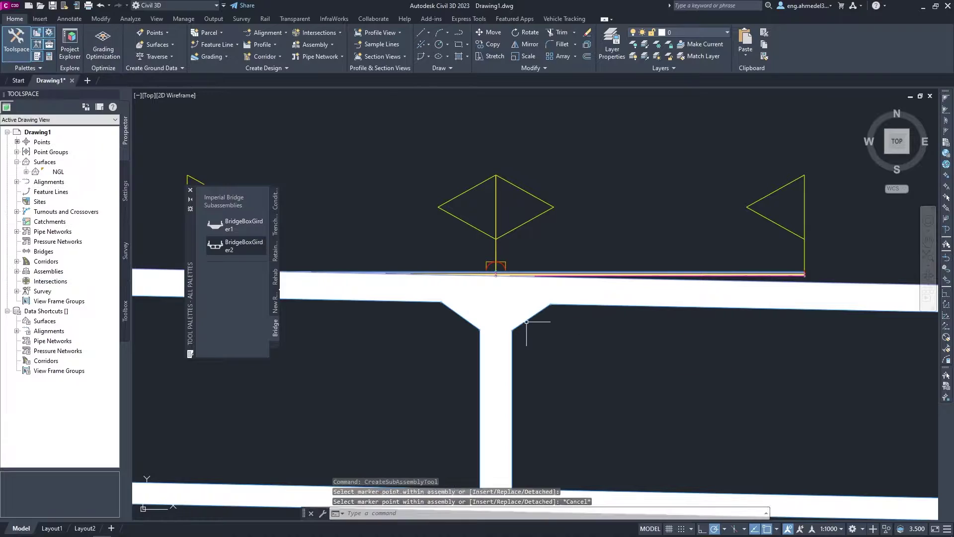
Close the tool palette and select the inserted box girder
{"action": "scroll", "coordinate": [497, 263], "scroll_direction": "down", "scroll_amount": 3}
{"action": "left_click", "coordinate": [191, 190]}
{"action": "scroll", "coordinate": [494, 336], "scroll_direction": "up", "scroll_amount": 2}
{"action": "key", "text": "Escape"}
{"action": "key", "text": "Escape"}
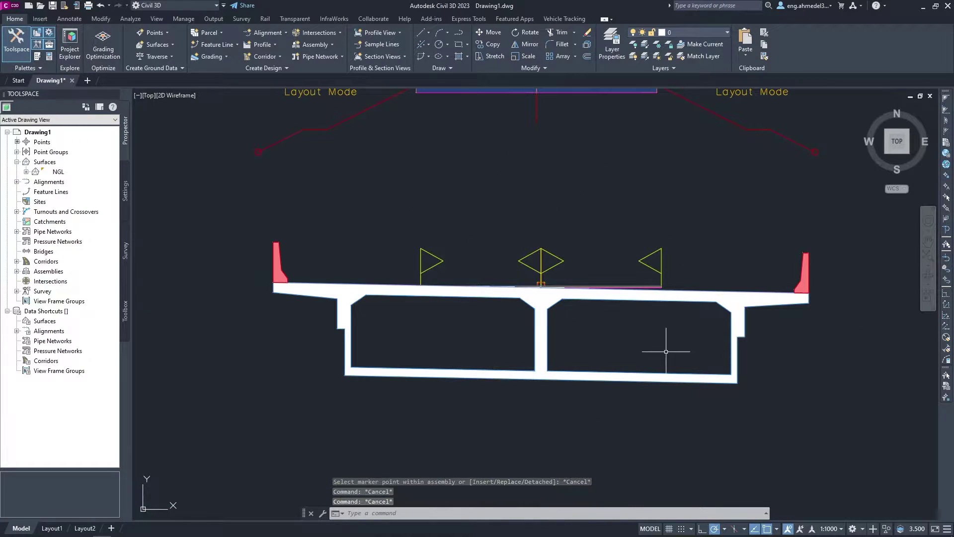
{"action": "left_click", "coordinate": [630, 351]}
{"action": "left_click", "coordinate": [631, 394]}
Set the girder's Default Deck Slope to 0 for a flat 0.00% deck
{"action": "key", "text": "ctrl+1"}
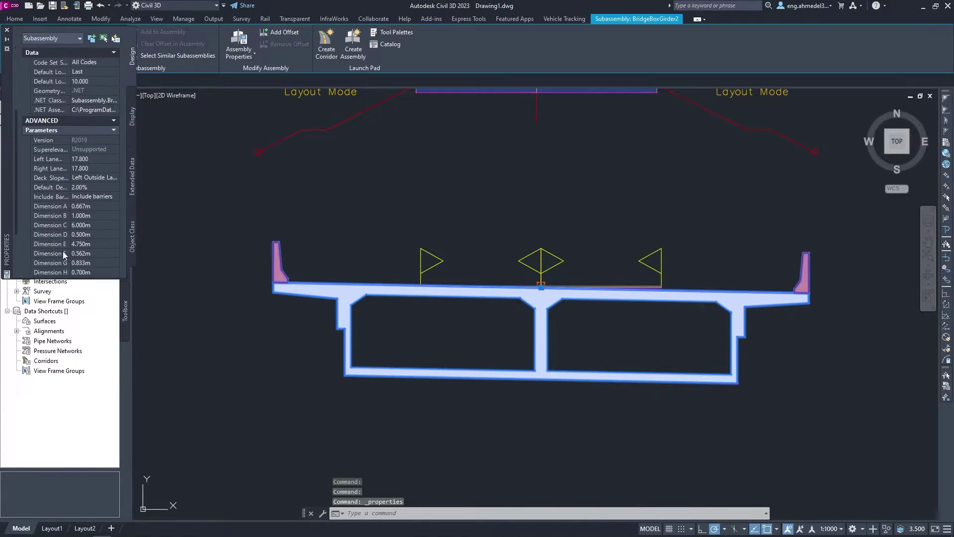
{"action": "left_click", "coordinate": [97, 187]}
{"action": "type", "text": "0"}
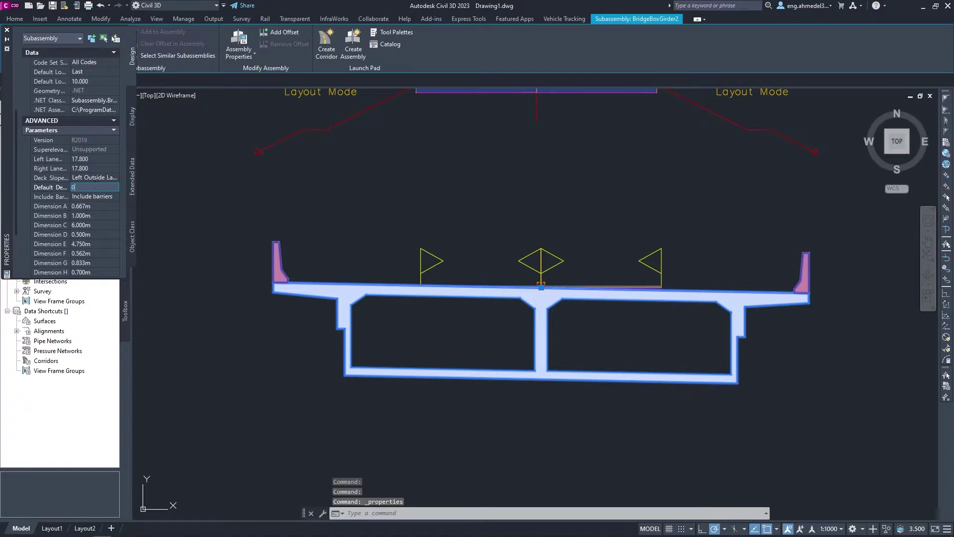
{"action": "key", "text": "Return"}
{"action": "scroll", "coordinate": [383, 287], "scroll_direction": "up", "scroll_amount": 5}
{"action": "scroll", "coordinate": [368, 297], "scroll_direction": "up", "scroll_amount": 2}
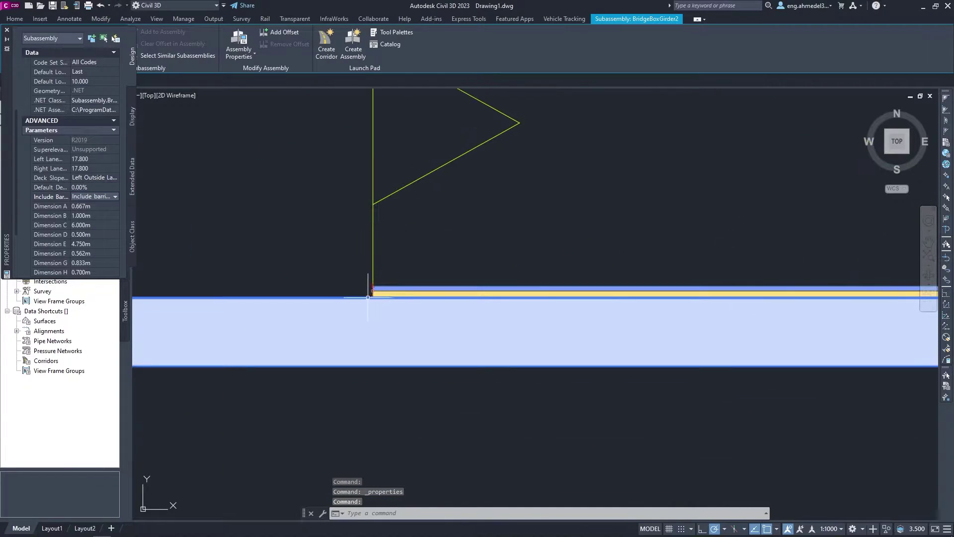
Set both Left Lane and Right Lane widths to 9.000
{"action": "left_click", "coordinate": [96, 158]}
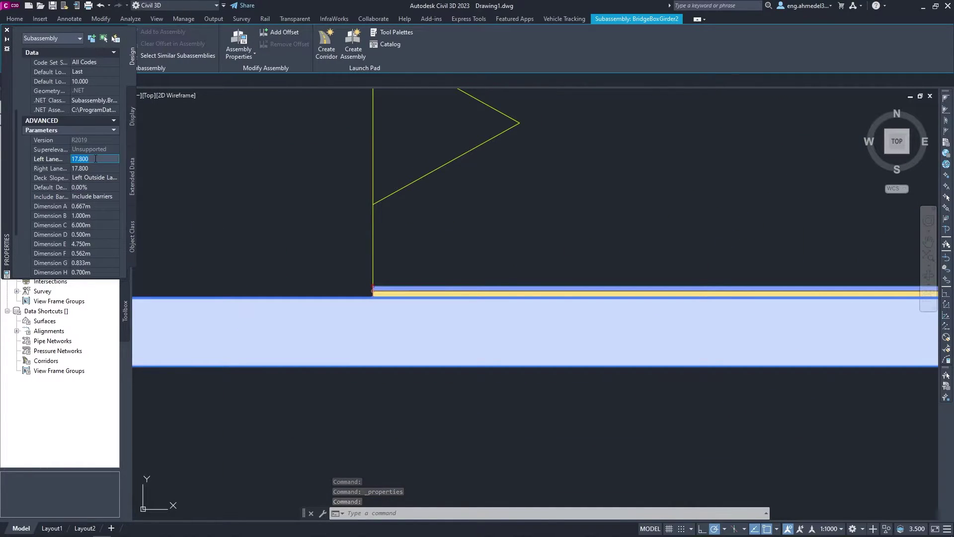
{"action": "type", "text": "8.4"}
{"action": "key", "text": "Tab"}
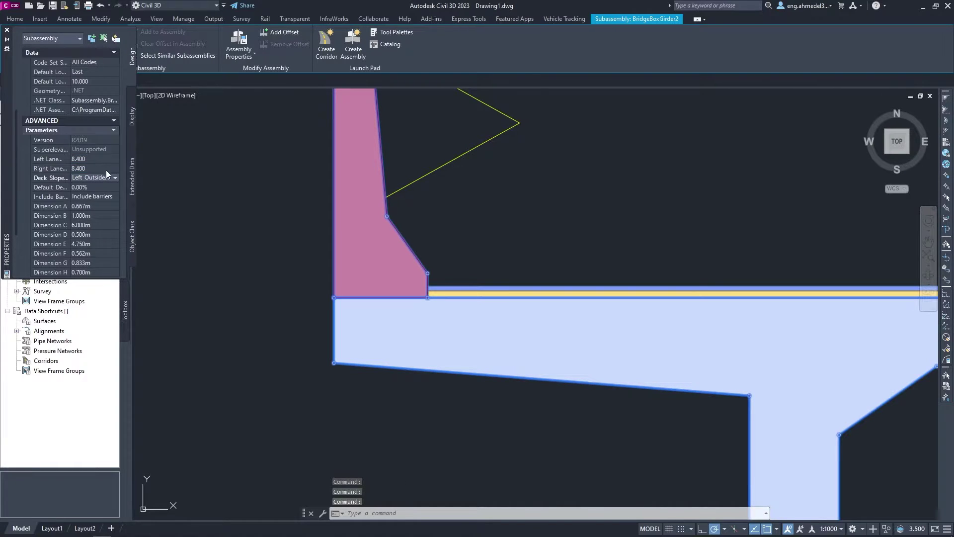
{"action": "left_click", "coordinate": [95, 160]}
{"action": "key", "text": "Tab"}
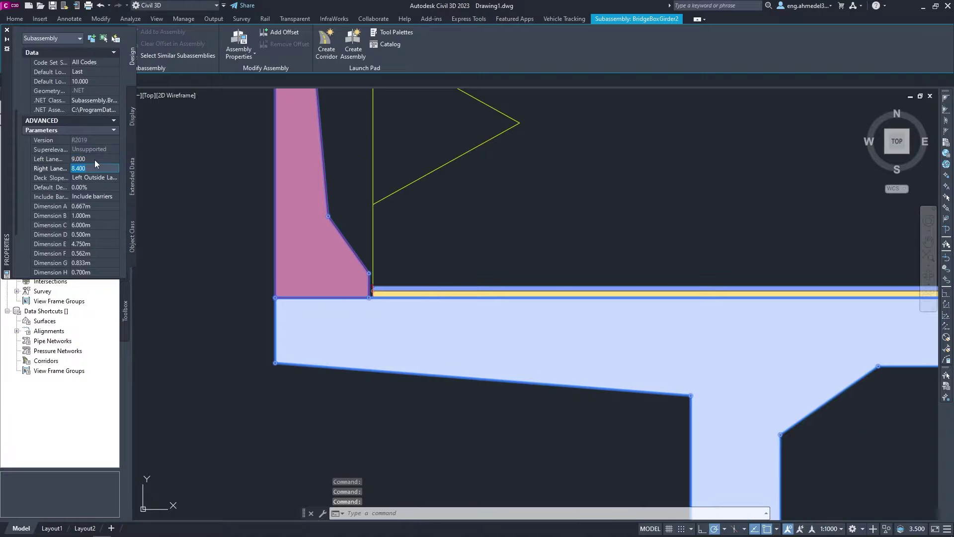
{"action": "type", "text": "9"}
{"action": "key", "text": "Tab"}
Change Dimension C from 6.000 to 3.000 m and clear the girder selection
{"action": "scroll", "coordinate": [584, 337], "scroll_direction": "down", "scroll_amount": 5}
{"action": "scroll", "coordinate": [633, 289], "scroll_direction": "up", "scroll_amount": 5}
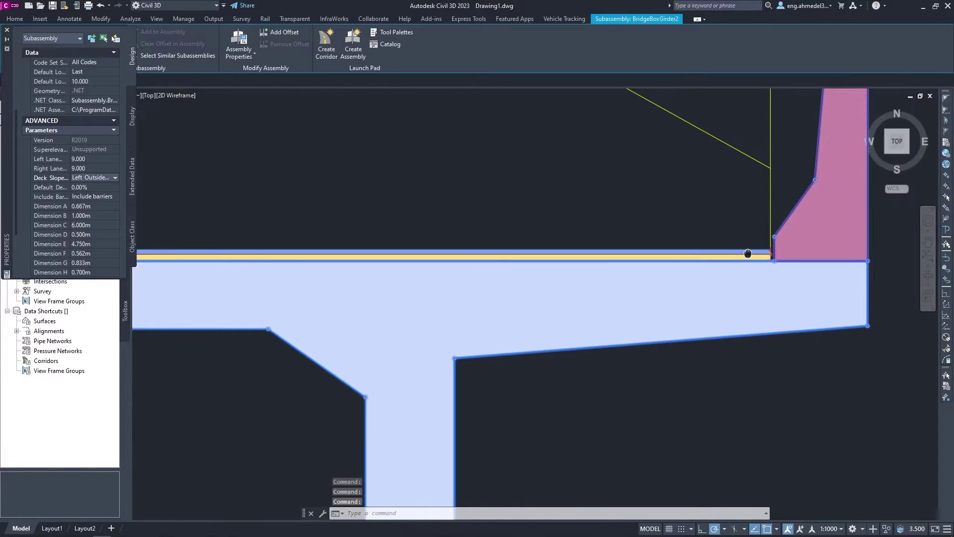
{"action": "scroll", "coordinate": [634, 254], "scroll_direction": "down", "scroll_amount": 5}
{"action": "scroll", "coordinate": [553, 370], "scroll_direction": "up", "scroll_amount": 2}
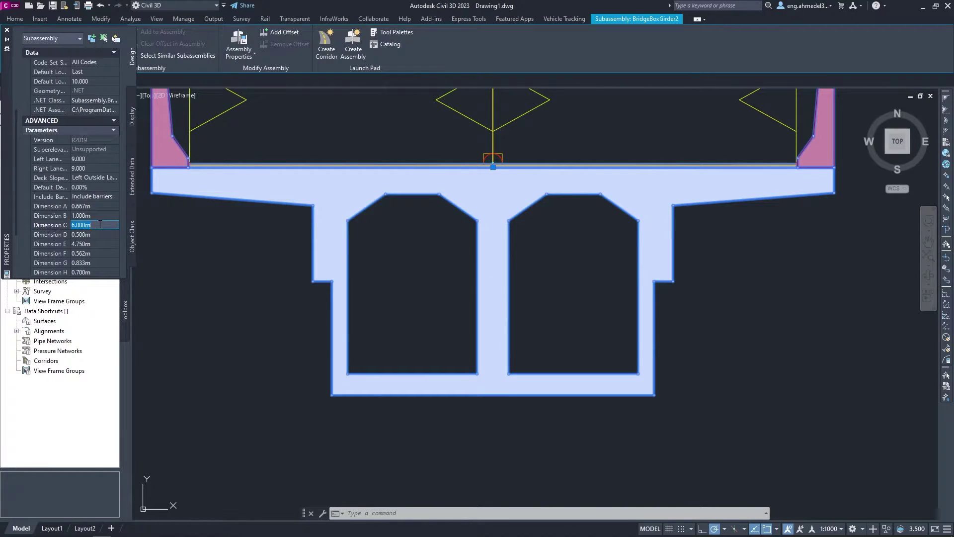
{"action": "type", "text": "3"}
{"action": "key", "text": "Return"}
{"action": "scroll", "coordinate": [394, 287], "scroll_direction": "down", "scroll_amount": 3}
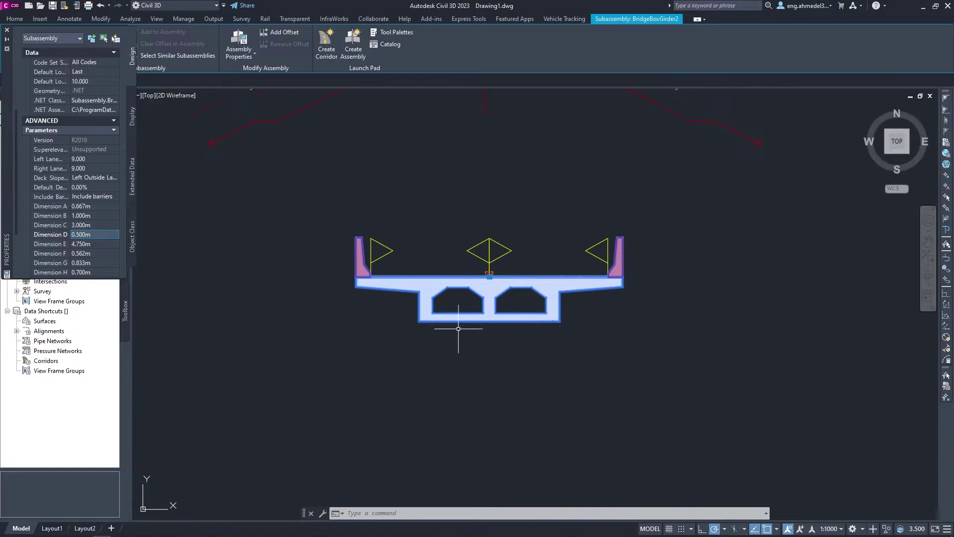
{"action": "key", "text": "Escape"}
{"action": "scroll", "coordinate": [519, 282], "scroll_direction": "down", "scroll_amount": 3}
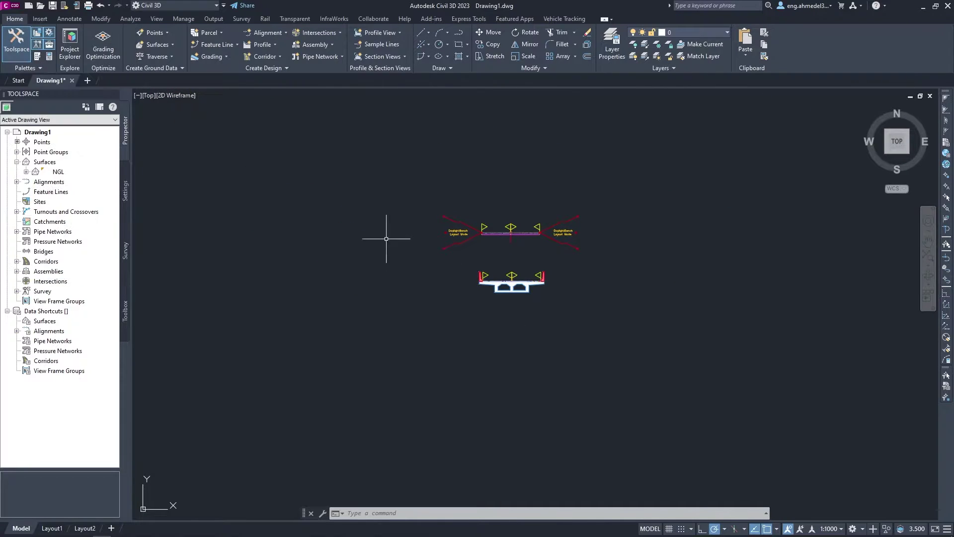
{"action": "scroll", "coordinate": [383, 240], "scroll_direction": "down", "scroll_amount": 3}
{"action": "mouse_move", "coordinate": [383, 241]}
{"action": "middle_mouse_down"}
{"action": "mouse_move", "coordinate": [530, 299]}
{"action": "mouse_move", "coordinate": [380, 313]}
{"action": "middle_mouse_up"}
Give the ROAD corridor's 0+240–0+560 region the BRIDGE assembly and rebuild the corridor
{"action": "scroll", "coordinate": [379, 313], "scroll_direction": "up", "scroll_amount": 8}
{"action": "scroll", "coordinate": [387, 313], "scroll_direction": "up", "scroll_amount": 5}
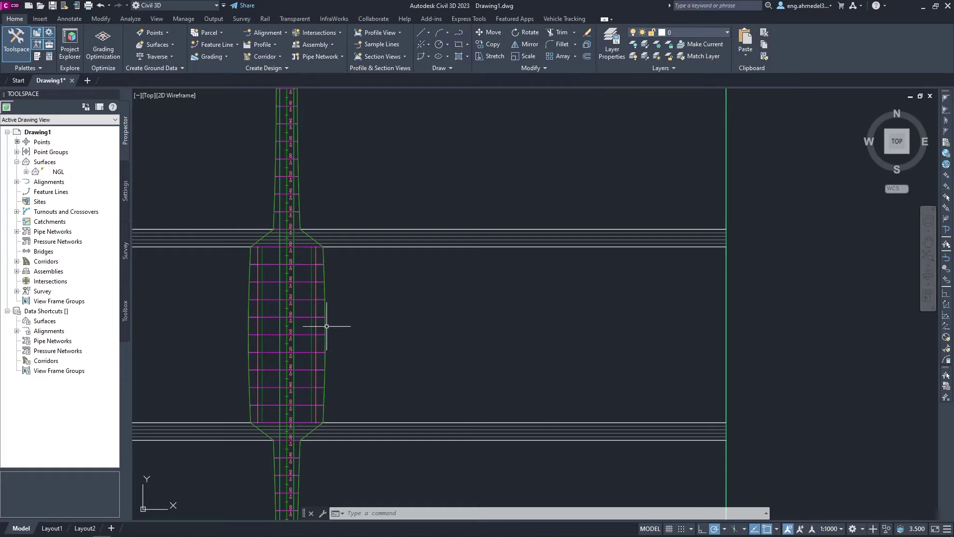
{"action": "left_click", "coordinate": [323, 325]}
{"action": "left_click", "coordinate": [120, 45]}
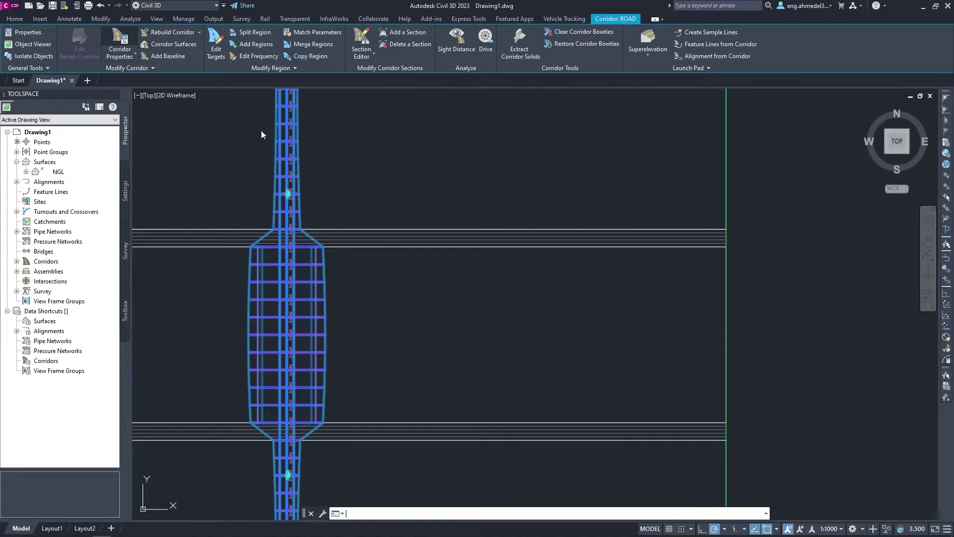
{"action": "left_click", "coordinate": [427, 185]}
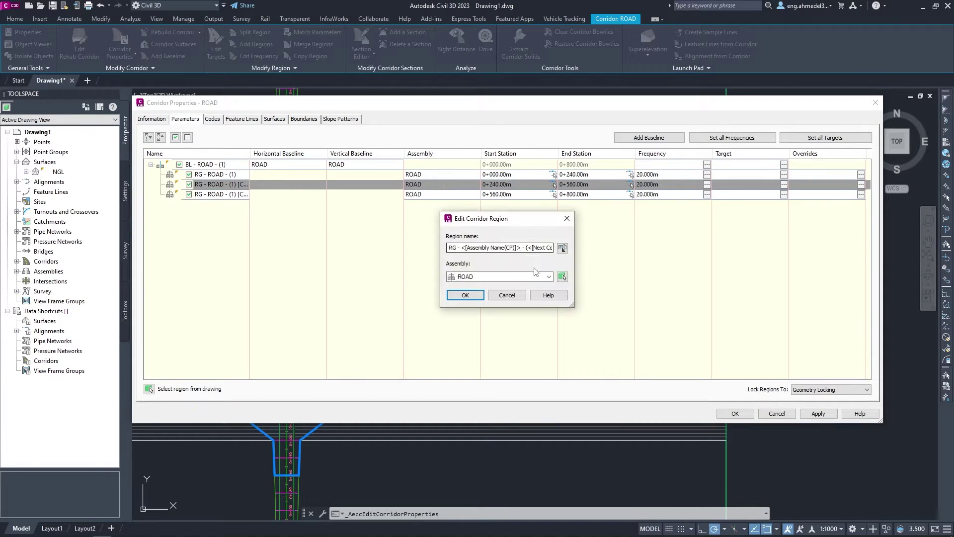
{"action": "left_click", "coordinate": [501, 277]}
{"action": "left_click", "coordinate": [476, 287]}
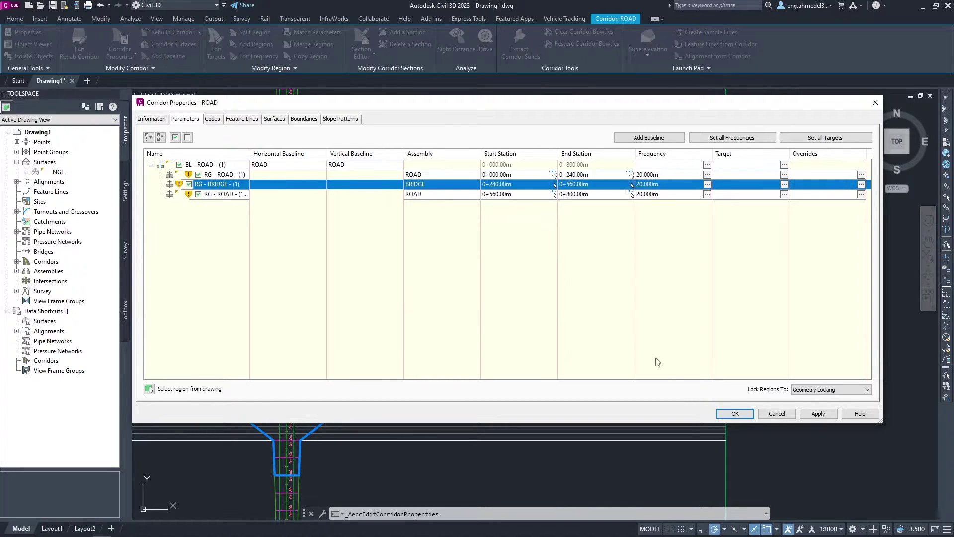
{"action": "left_click", "coordinate": [725, 415]}
{"action": "left_click", "coordinate": [458, 247]}
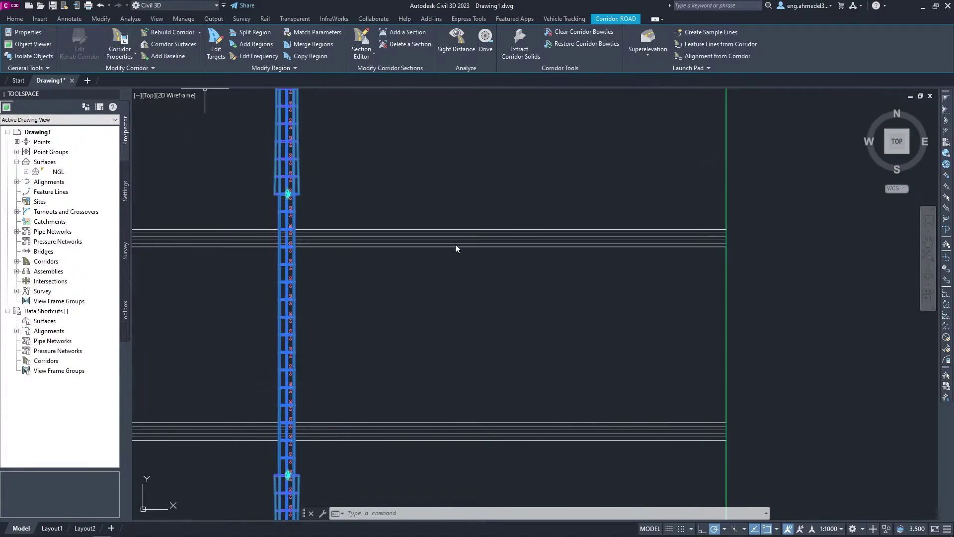
{"action": "key", "text": "Escape"}
{"action": "left_click", "coordinate": [294, 316]}
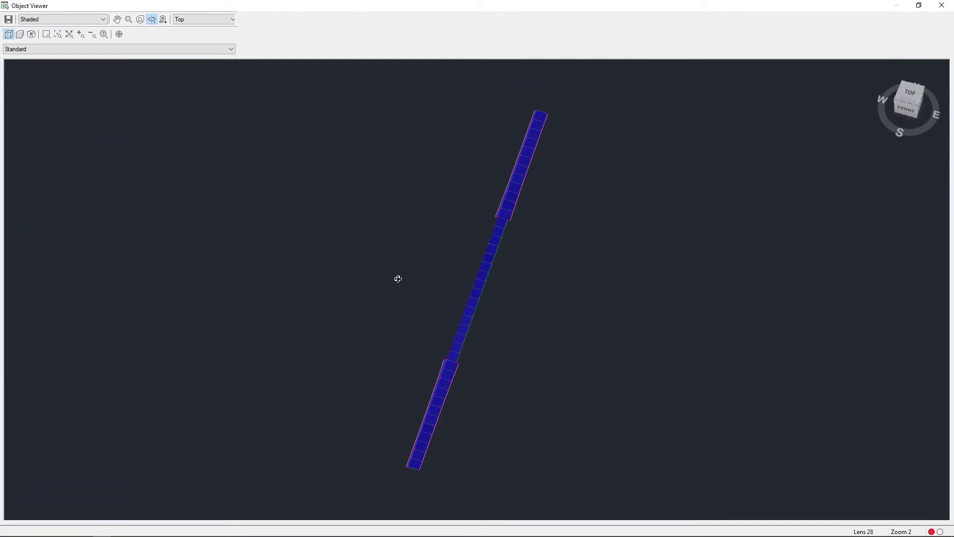
{"action": "mouse_move", "coordinate": [397, 276]}
{"action": "left_mouse_down"}
{"action": "mouse_move", "coordinate": [509, 313]}
{"action": "mouse_move", "coordinate": [538, 241]}
{"action": "mouse_move", "coordinate": [538, 298]}
{"action": "left_mouse_up"}
{"action": "scroll", "coordinate": [538, 297], "scroll_direction": "up", "scroll_amount": 2}
{"action": "scroll", "coordinate": [492, 321], "scroll_direction": "up", "scroll_amount": 3}
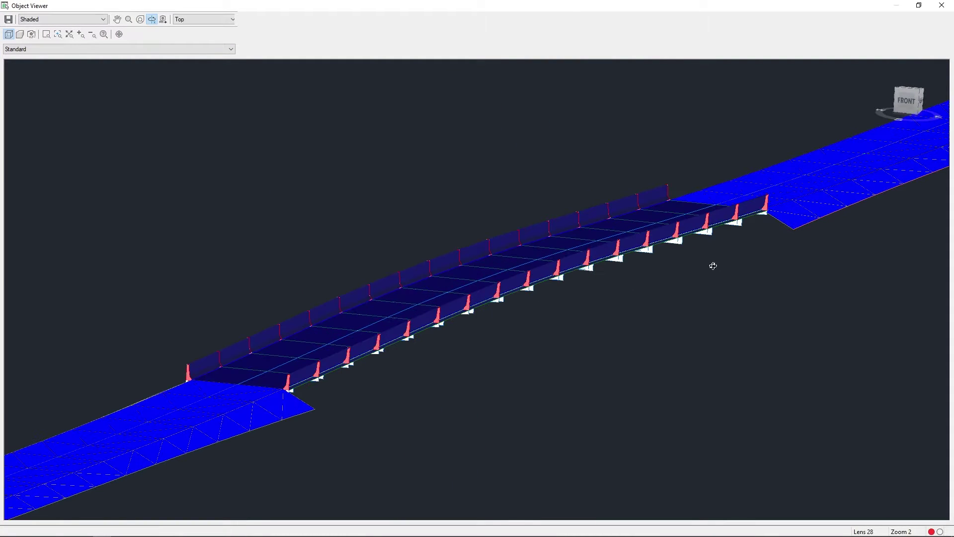
{"action": "scroll", "coordinate": [530, 325], "scroll_direction": "down", "scroll_amount": 3}
{"action": "scroll", "coordinate": [497, 314], "scroll_direction": "up", "scroll_amount": 2}
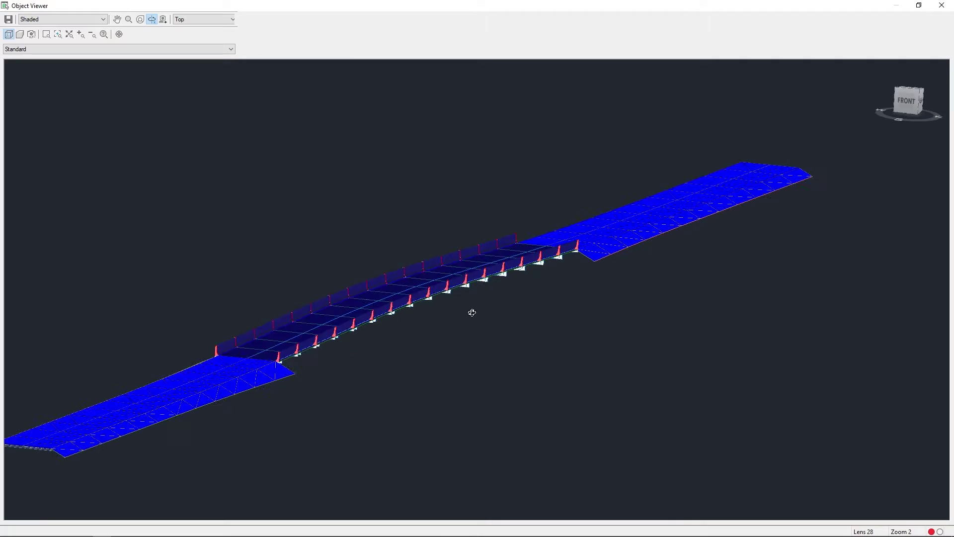
{"action": "key", "text": "Escape"}
{"action": "scroll", "coordinate": [464, 160], "scroll_direction": "down", "scroll_amount": 3}
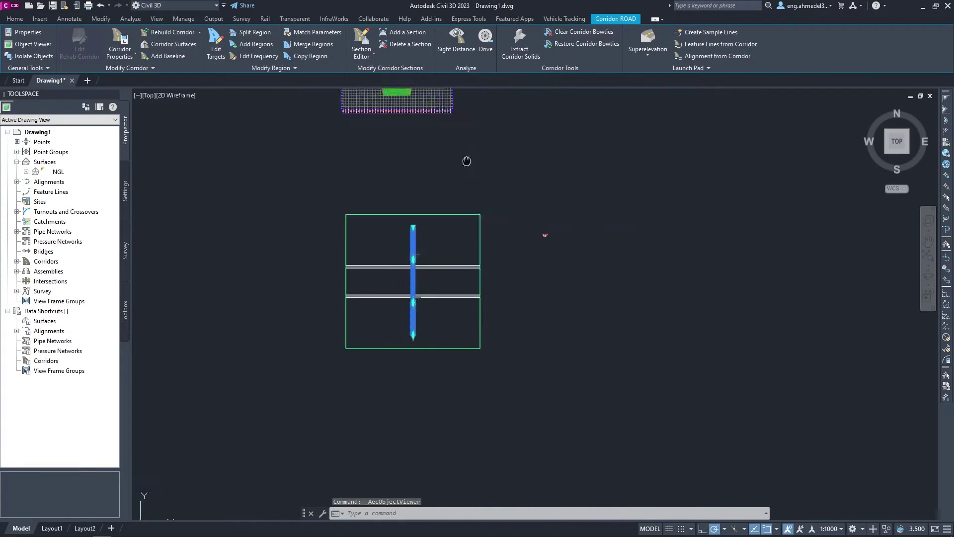
{"action": "scroll", "coordinate": [401, 241], "scroll_direction": "up", "scroll_amount": 3}
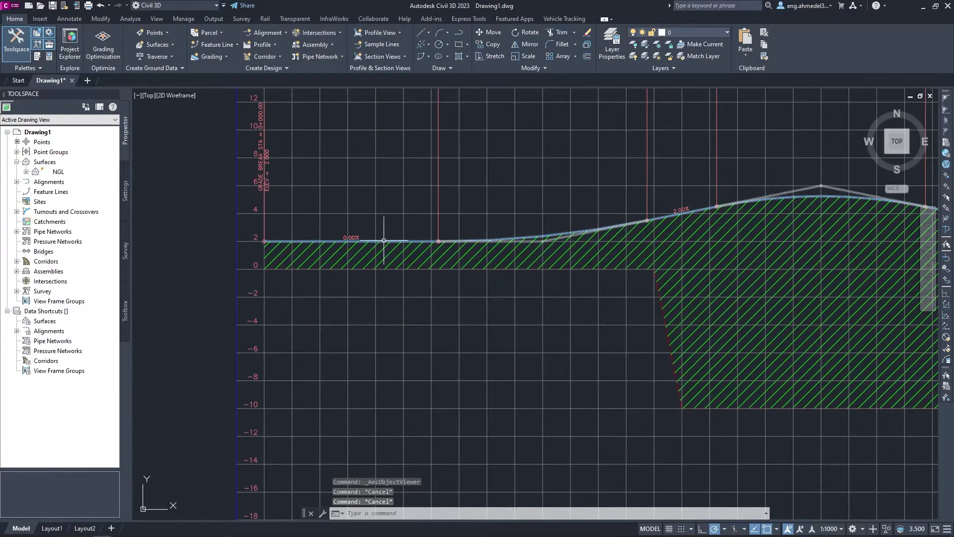
Pan and zoom across the corridor plan toward station 0+240
{"action": "left_click", "coordinate": [367, 243]}
{"action": "scroll", "coordinate": [552, 274], "scroll_direction": "down", "scroll_amount": 2}
{"action": "scroll", "coordinate": [552, 274], "scroll_direction": "down", "scroll_amount": 3}
{"action": "scroll", "coordinate": [471, 285], "scroll_direction": "down", "scroll_amount": 3}
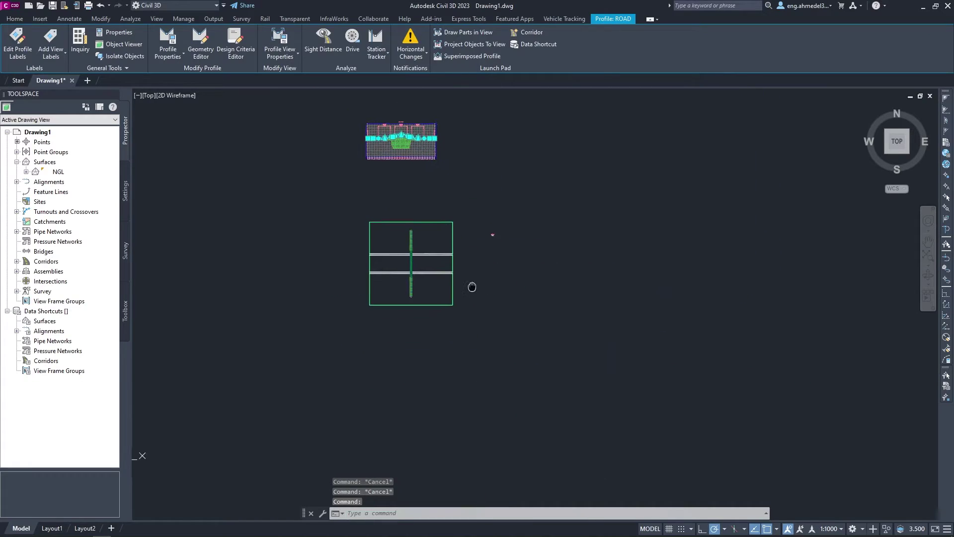
{"action": "key", "text": "Escape"}
{"action": "scroll", "coordinate": [457, 259], "scroll_direction": "up", "scroll_amount": 3}
{"action": "scroll", "coordinate": [450, 244], "scroll_direction": "up", "scroll_amount": 3}
{"action": "scroll", "coordinate": [449, 244], "scroll_direction": "down", "scroll_amount": 3}
{"action": "scroll", "coordinate": [466, 282], "scroll_direction": "down", "scroll_amount": 2}
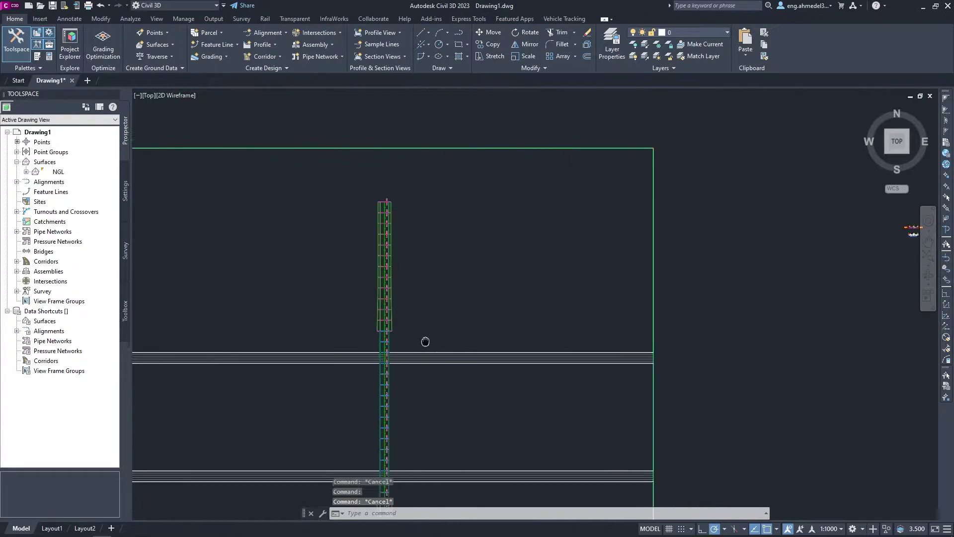
{"action": "scroll", "coordinate": [426, 341], "scroll_direction": "down", "scroll_amount": 3}
{"action": "middle_click_drag", "start_coordinate": [325, 288], "coordinate": [388, 298]}
{"action": "scroll", "coordinate": [571, 256], "scroll_direction": "up", "scroll_amount": 3}
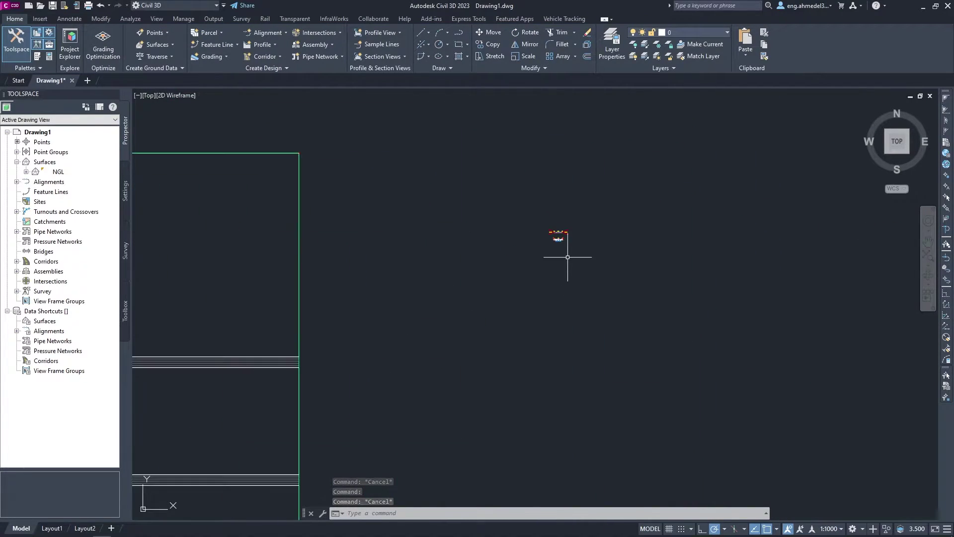
{"action": "scroll", "coordinate": [390, 288], "scroll_direction": "down", "scroll_amount": 2}
{"action": "scroll", "coordinate": [367, 266], "scroll_direction": "down", "scroll_amount": 1}
{"action": "scroll", "coordinate": [398, 318], "scroll_direction": "up", "scroll_amount": 5}
{"action": "scroll", "coordinate": [405, 337], "scroll_direction": "up", "scroll_amount": 3}
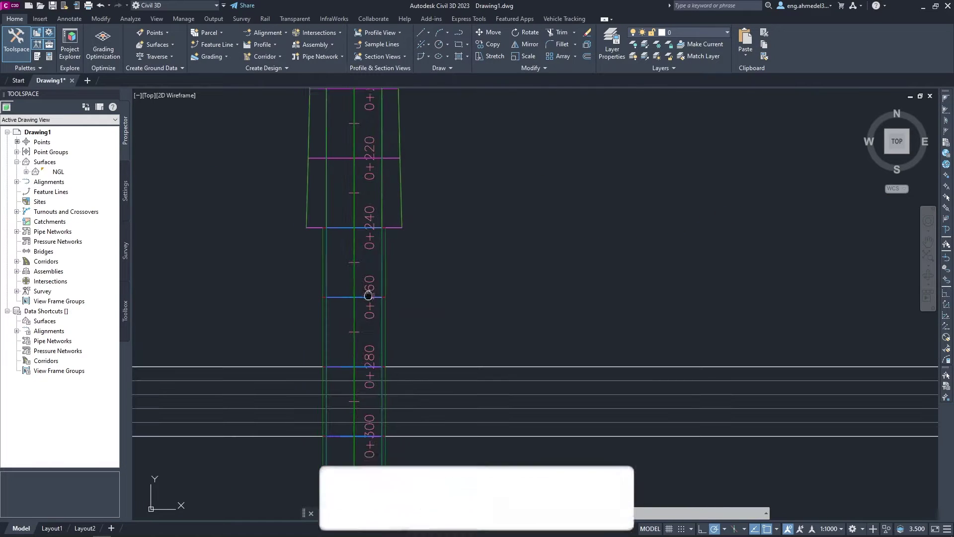
{"action": "scroll", "coordinate": [427, 308], "scroll_direction": "up", "scroll_amount": 1}
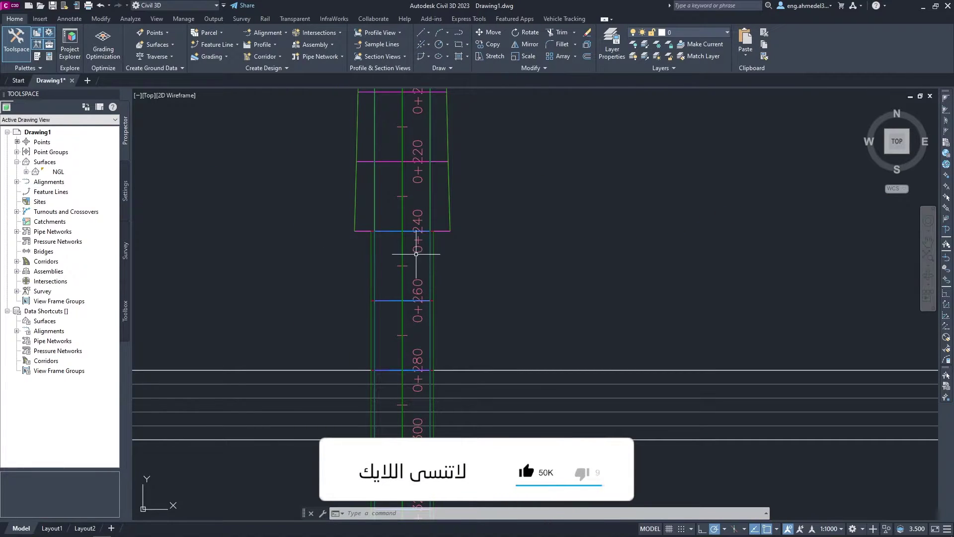
{"action": "scroll", "coordinate": [397, 246], "scroll_direction": "up", "scroll_amount": 4}
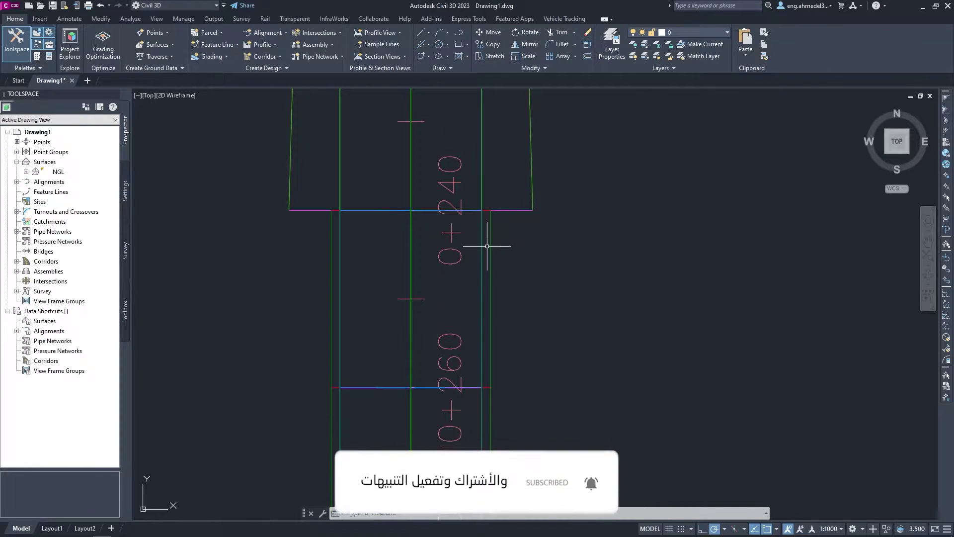
{"action": "mouse_move", "coordinate": [502, 237]}
{"action": "middle_mouse_down"}
{"action": "mouse_move", "coordinate": [531, 263]}
{"action": "mouse_move", "coordinate": [535, 323]}
{"action": "mouse_move", "coordinate": [544, 304]}
{"action": "middle_mouse_up"}
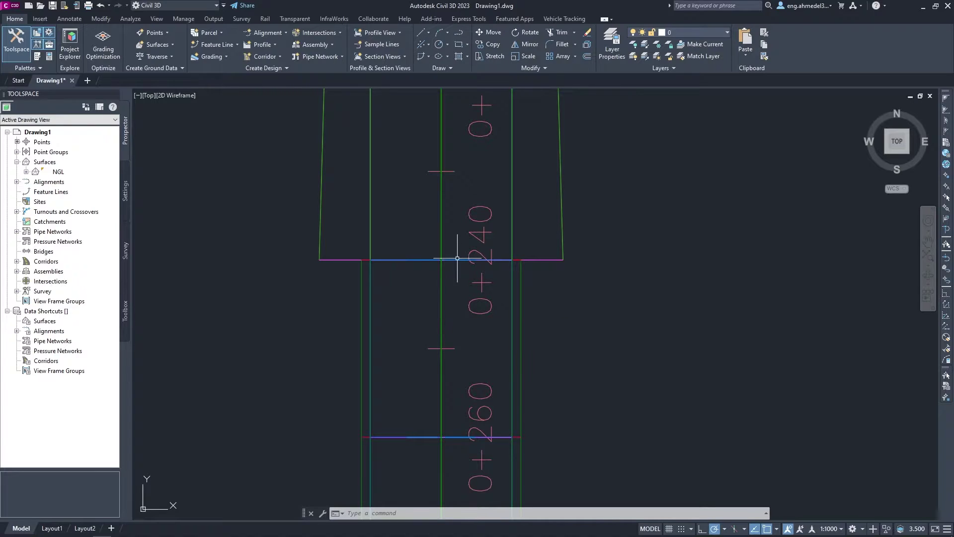
Dismiss the grading options and frame station 0+240 close up
{"action": "left_click", "coordinate": [222, 58]}
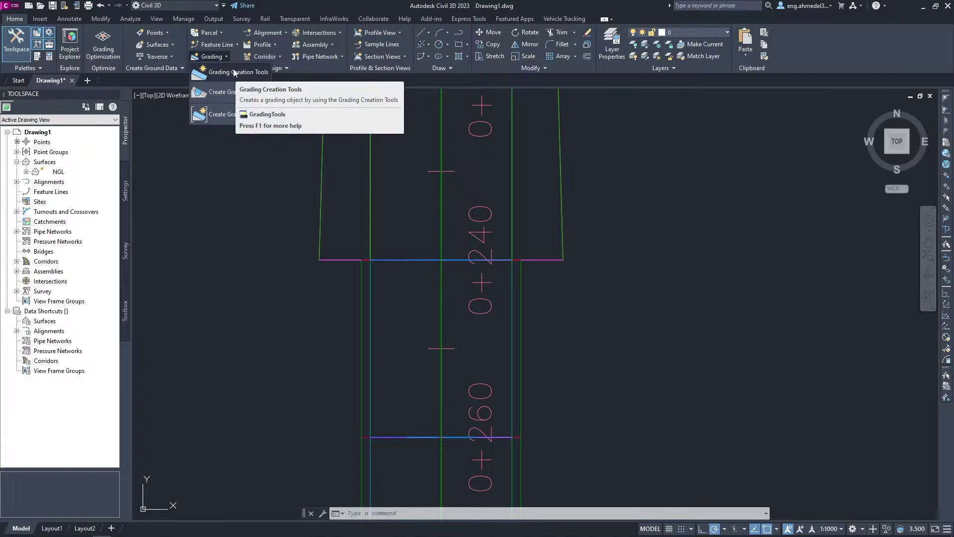
{"action": "left_click", "coordinate": [223, 58]}
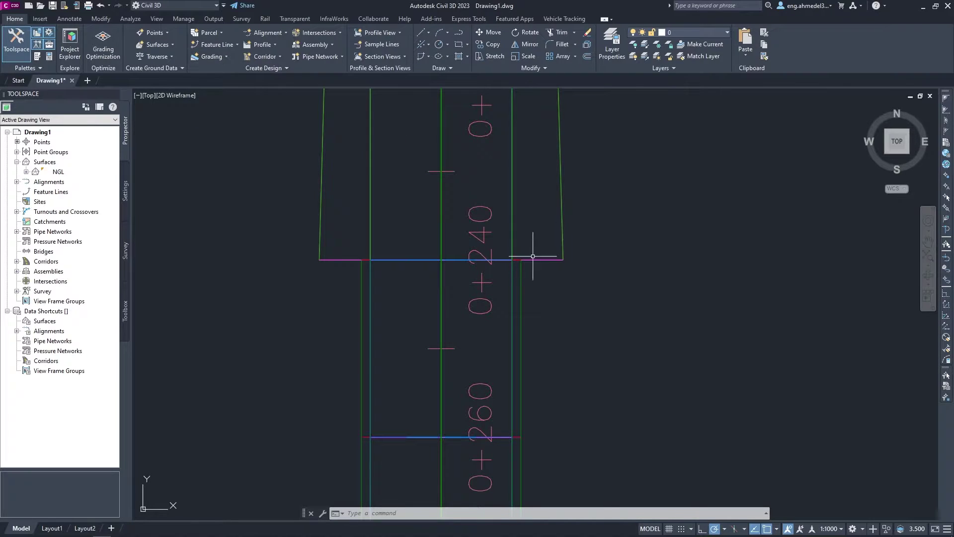
{"action": "scroll", "coordinate": [482, 228], "scroll_direction": "down", "scroll_amount": 10}
{"action": "mouse_move", "coordinate": [627, 276]}
{"action": "middle_mouse_down"}
{"action": "mouse_move", "coordinate": [433, 341]}
{"action": "mouse_move", "coordinate": [394, 365]}
{"action": "middle_mouse_up"}
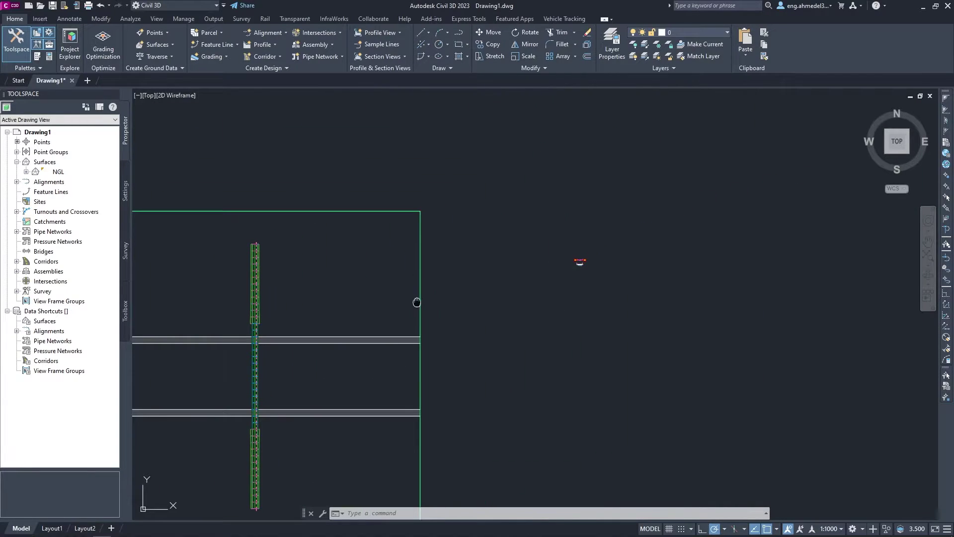
{"action": "middle_click_drag", "start_coordinate": [417, 302], "coordinate": [447, 284]}
{"action": "scroll", "coordinate": [454, 273], "scroll_direction": "up", "scroll_amount": 4}
{"action": "scroll", "coordinate": [369, 279], "scroll_direction": "up", "scroll_amount": 3}
{"action": "mouse_move", "coordinate": [369, 279]}
{"action": "middle_mouse_down"}
{"action": "mouse_move", "coordinate": [359, 306]}
{"action": "mouse_move", "coordinate": [393, 289]}
{"action": "middle_mouse_up"}
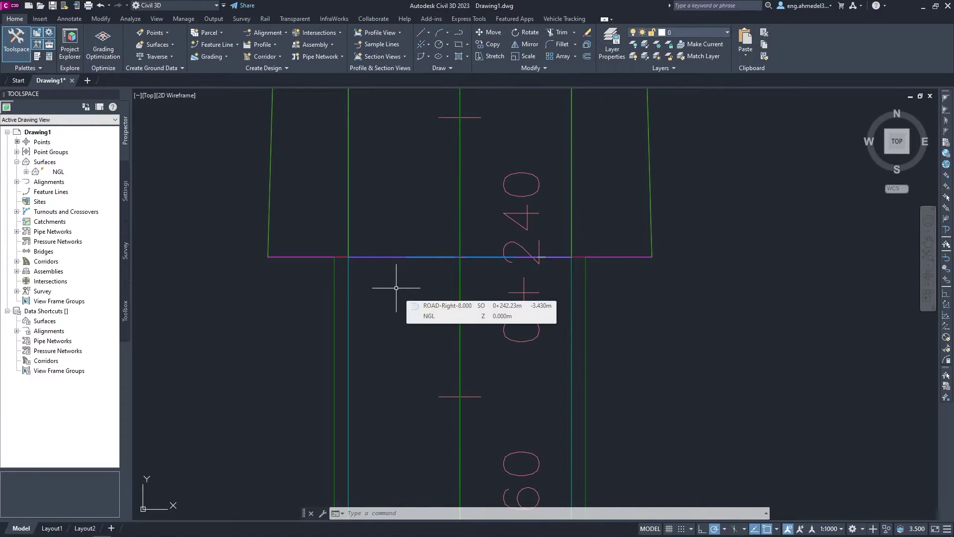
Draw a circle (CI) centred on the centerline at 0+240, radius to the edge intersection
{"action": "type", "text": "ci"}
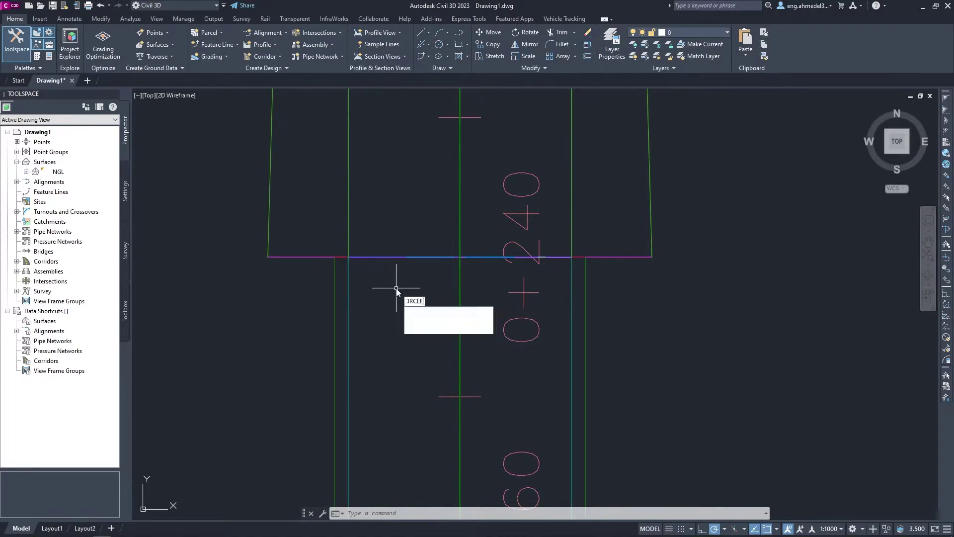
{"action": "key", "text": "Return"}
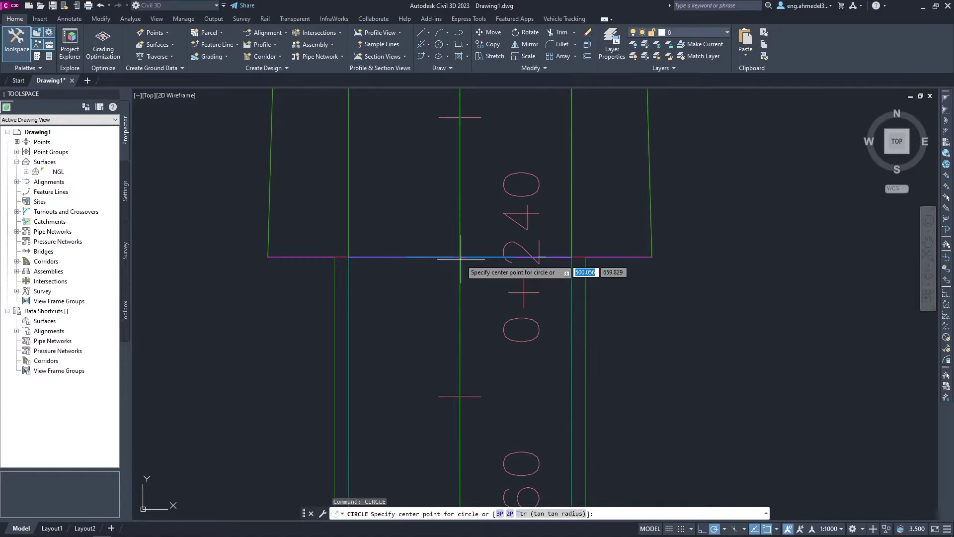
{"action": "scroll", "coordinate": [460, 257], "scroll_direction": "up", "scroll_amount": 5}
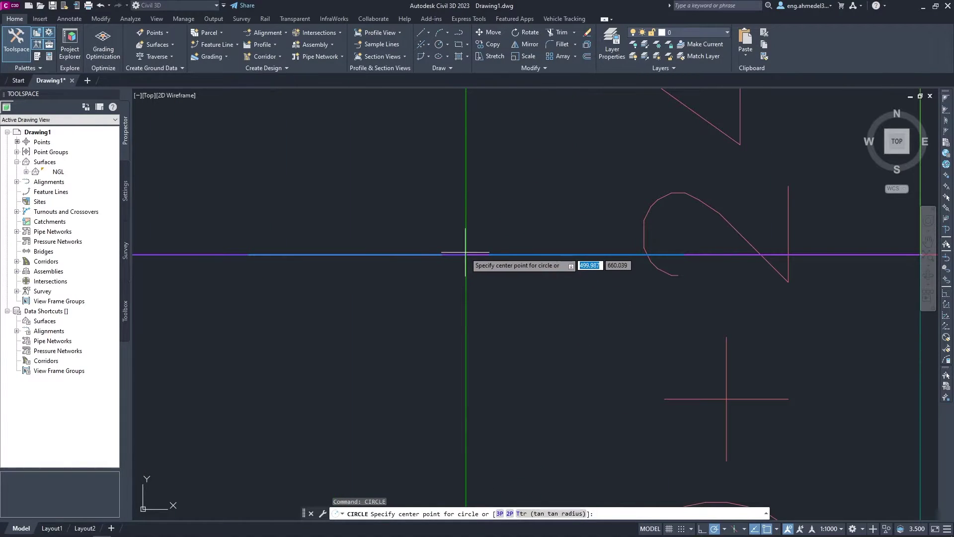
{"action": "left_click", "coordinate": [466, 255]}
{"action": "scroll", "coordinate": [323, 321], "scroll_direction": "up", "scroll_amount": 2}
{"action": "scroll", "coordinate": [330, 319], "scroll_direction": "up", "scroll_amount": 3}
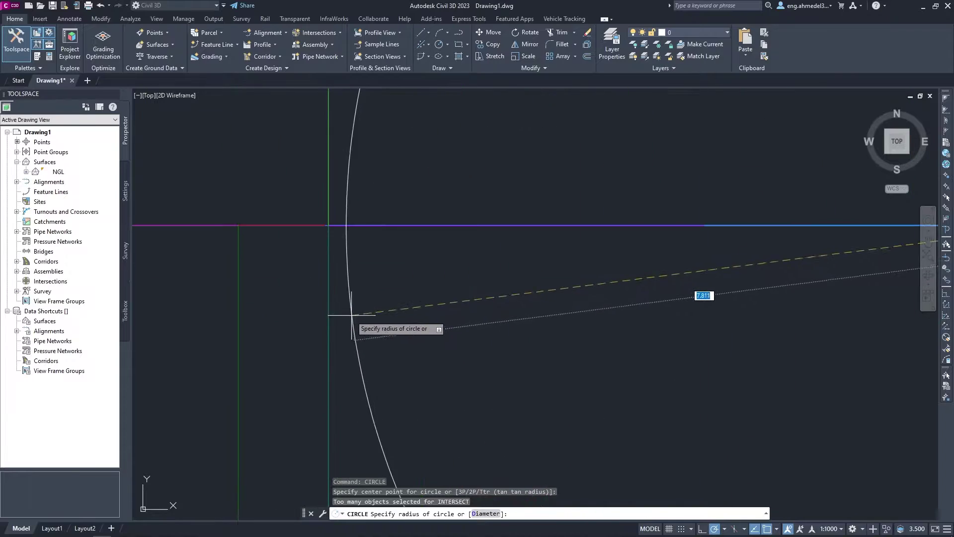
{"action": "left_click", "coordinate": [328, 225]}
{"action": "scroll", "coordinate": [390, 266], "scroll_direction": "down", "scroll_amount": 8}
{"action": "scroll", "coordinate": [389, 266], "scroll_direction": "down", "scroll_amount": 2}
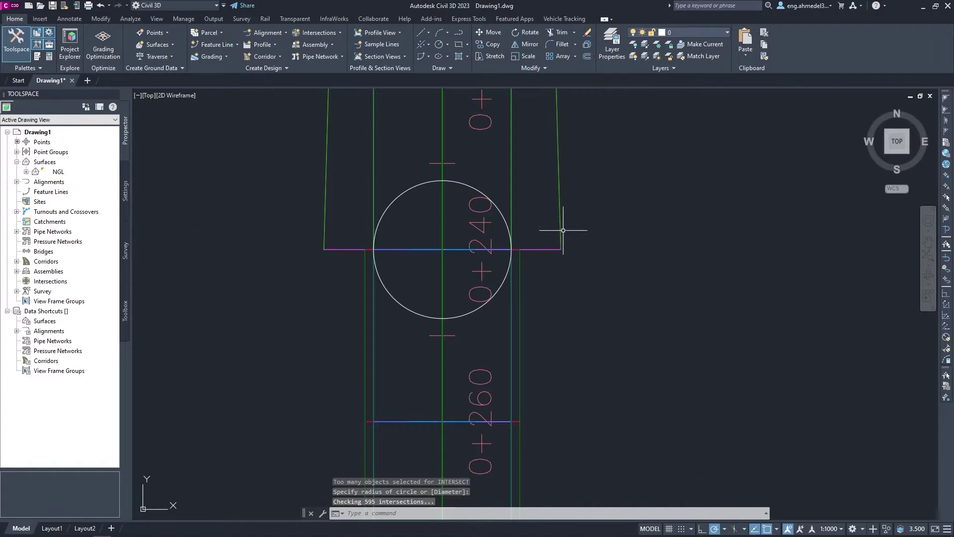
{"action": "scroll", "coordinate": [563, 230], "scroll_direction": "down", "scroll_amount": 3}
{"action": "scroll", "coordinate": [525, 226], "scroll_direction": "down", "scroll_amount": 2}
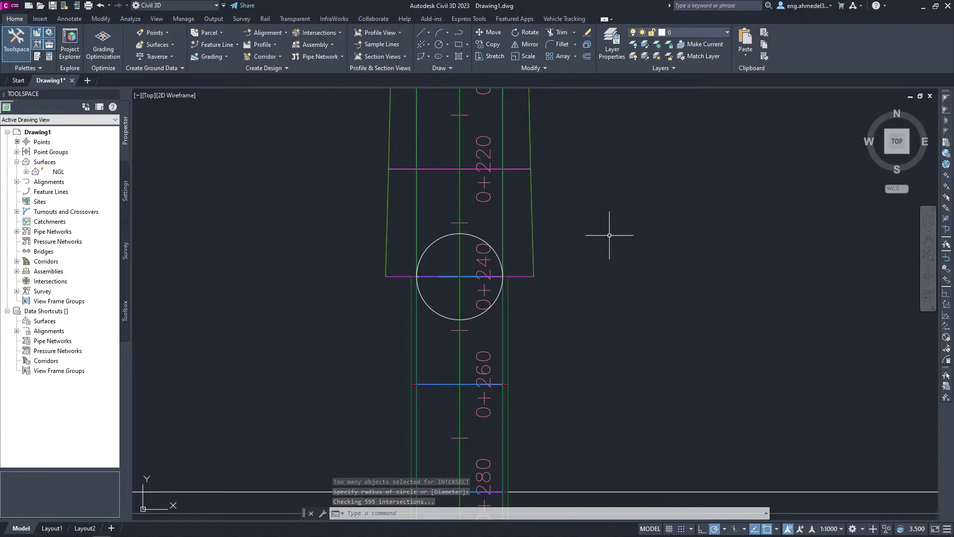
{"action": "scroll", "coordinate": [370, 228], "scroll_direction": "down", "scroll_amount": 3}
{"action": "scroll", "coordinate": [667, 252], "scroll_direction": "down", "scroll_amount": 2}
Set the left DaylightBench's Max Fill Height to 2.000 m
{"action": "scroll", "coordinate": [582, 284], "scroll_direction": "down", "scroll_amount": 3}
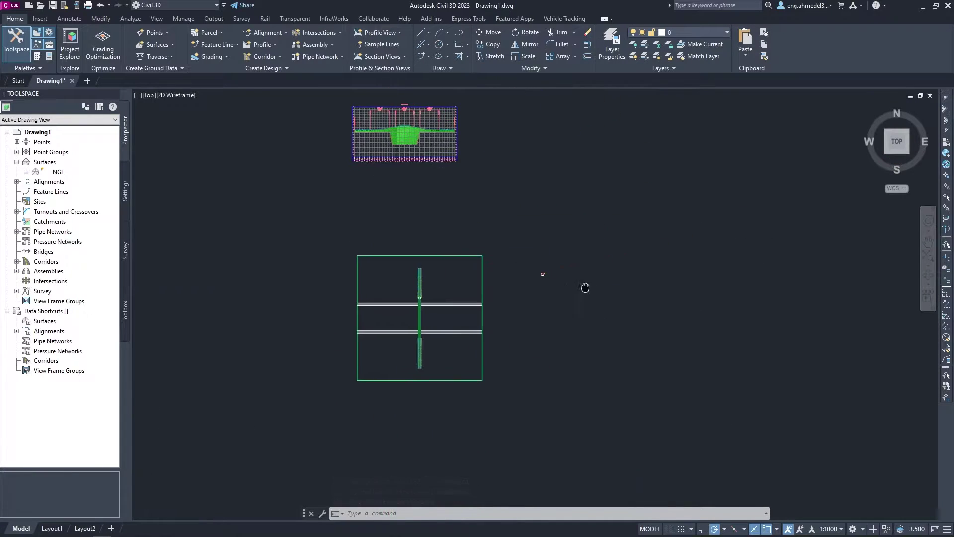
{"action": "scroll", "coordinate": [515, 266], "scroll_direction": "down", "scroll_amount": 2}
{"action": "scroll", "coordinate": [515, 266], "scroll_direction": "up", "scroll_amount": 10}
{"action": "key", "text": "Escape"}
{"action": "left_click", "coordinate": [470, 285]}
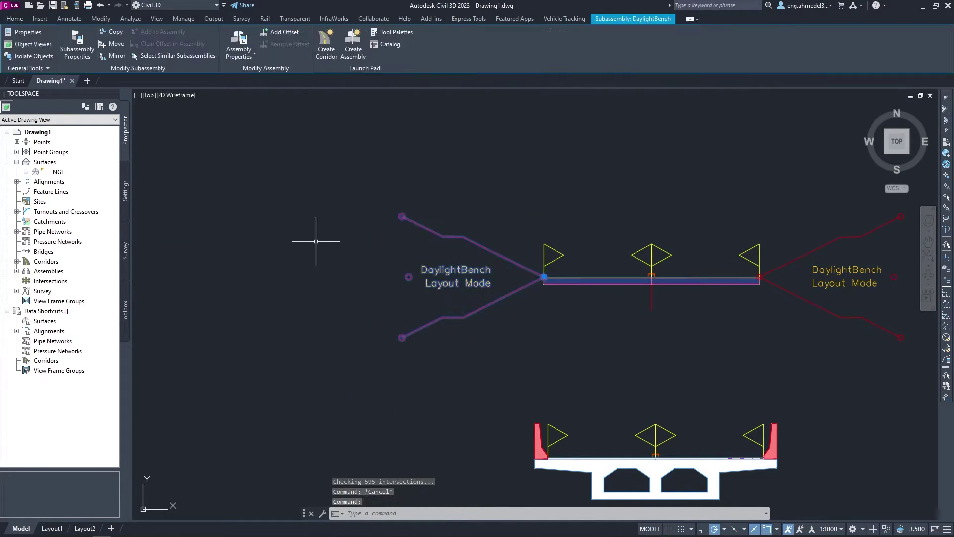
{"action": "key", "text": "ctrl+1"}
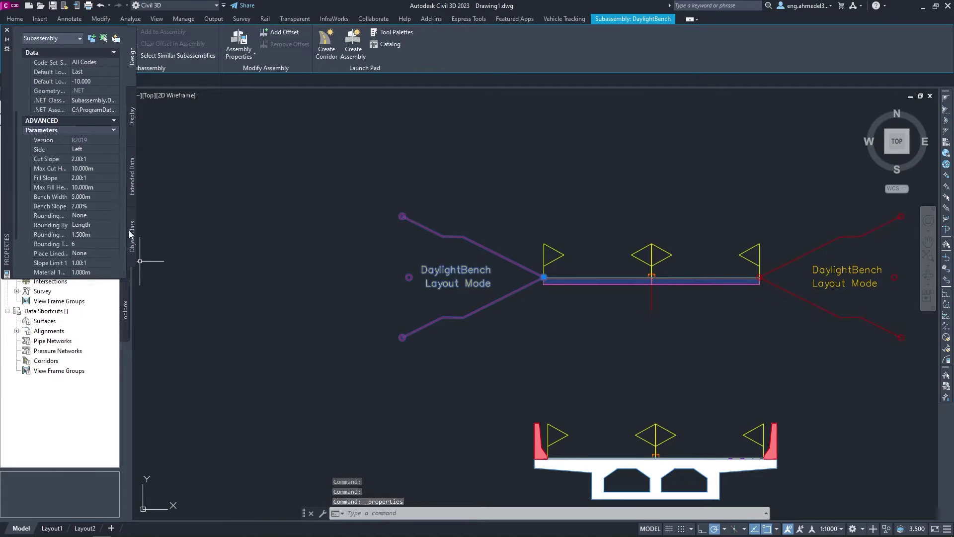
{"action": "left_click", "coordinate": [96, 187]}
{"action": "type", "text": "2"}
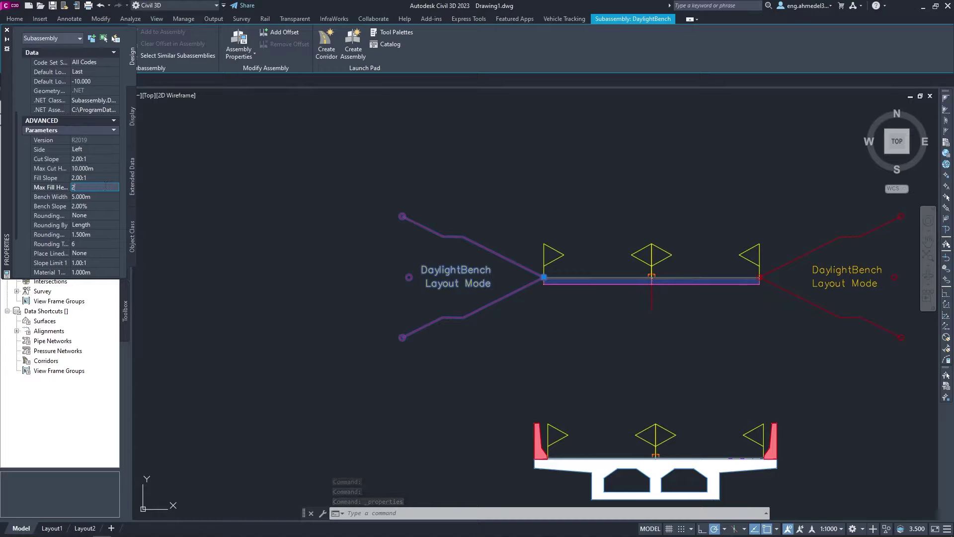
{"action": "left_click", "coordinate": [95, 196]}
{"action": "scroll", "coordinate": [378, 266], "scroll_direction": "down", "scroll_amount": 10}
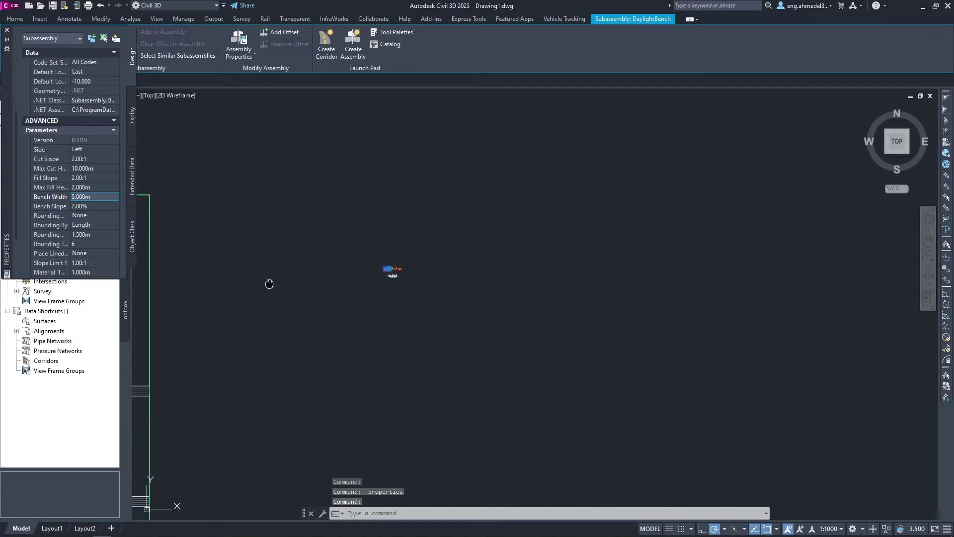
{"action": "mouse_move", "coordinate": [270, 281]}
{"action": "middle_mouse_down"}
{"action": "mouse_move", "coordinate": [277, 321]}
{"action": "mouse_move", "coordinate": [479, 267]}
{"action": "middle_mouse_up"}
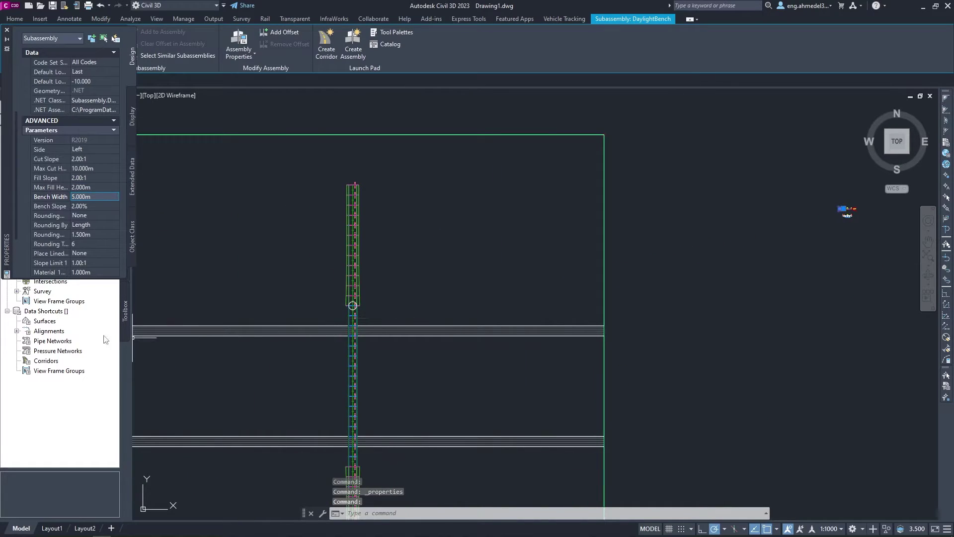
{"action": "left_click", "coordinate": [7, 30]}
Rebuild all corridors from the Corridors collection and clear the selection
{"action": "right_click", "coordinate": [52, 264]}
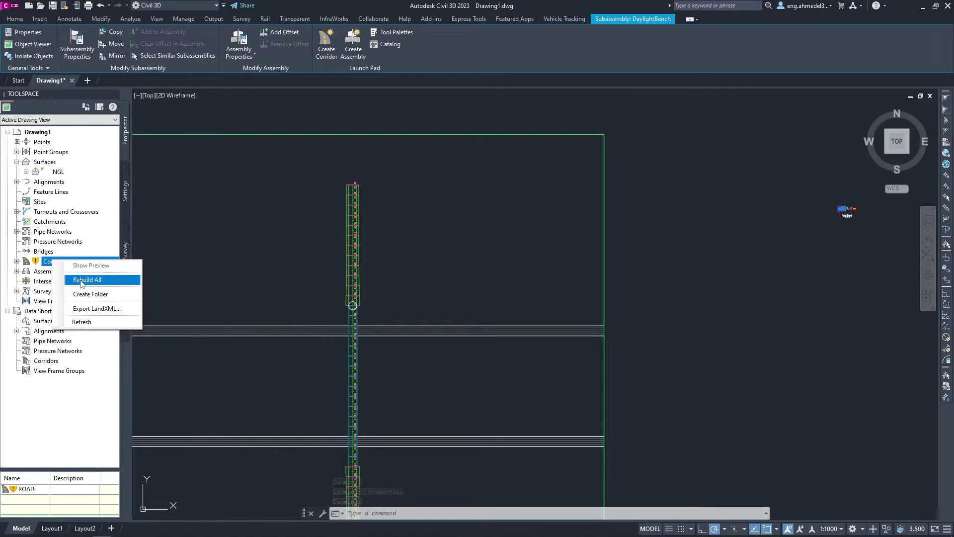
{"action": "left_click", "coordinate": [82, 278]}
{"action": "scroll", "coordinate": [341, 296], "scroll_direction": "up", "scroll_amount": 6}
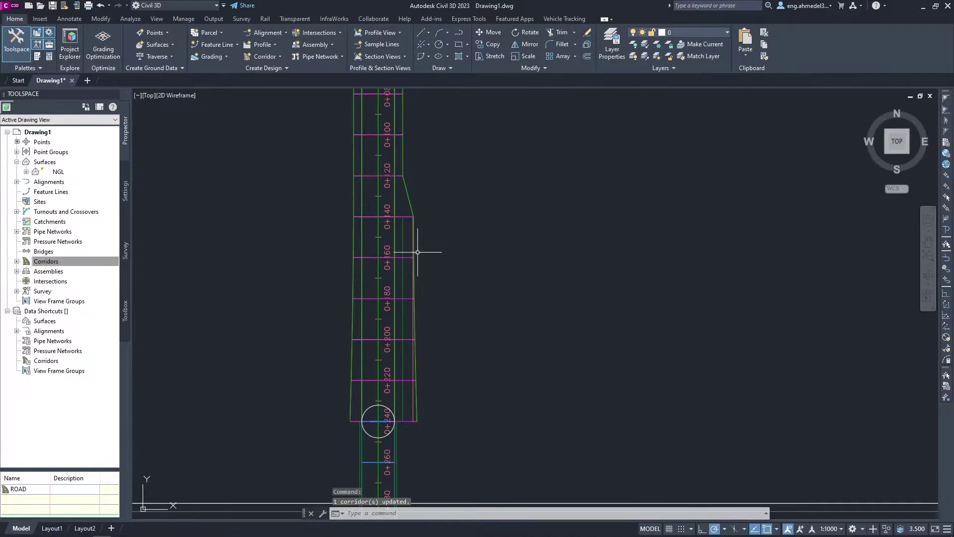
{"action": "scroll", "coordinate": [432, 253], "scroll_direction": "down", "scroll_amount": 3}
{"action": "scroll", "coordinate": [527, 277], "scroll_direction": "down", "scroll_amount": 3}
{"action": "scroll", "coordinate": [510, 266], "scroll_direction": "down", "scroll_amount": 2}
{"action": "scroll", "coordinate": [529, 218], "scroll_direction": "up", "scroll_amount": 2}
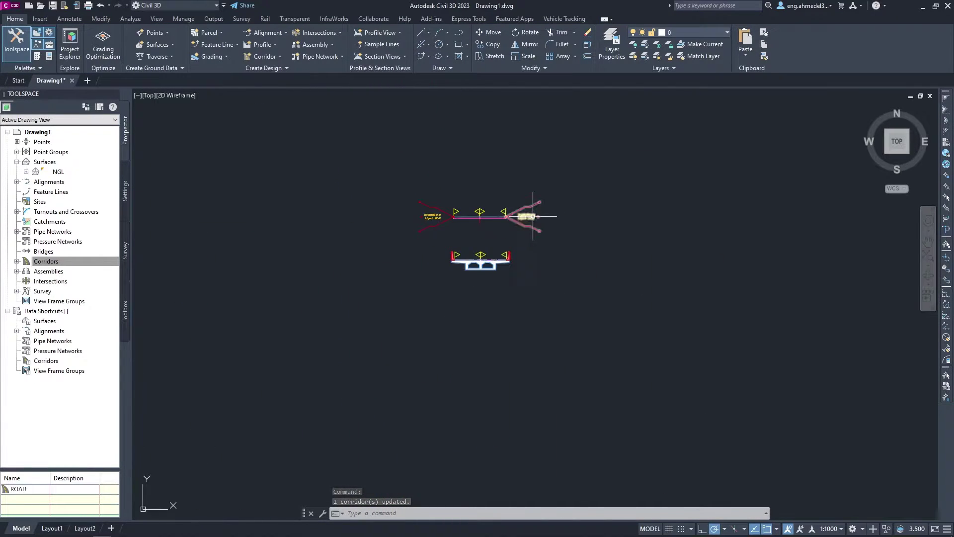
{"action": "key", "text": "Escape"}
Set the right DaylightBench's Max Fill Height to 2.000 m
{"action": "left_click", "coordinate": [523, 227]}
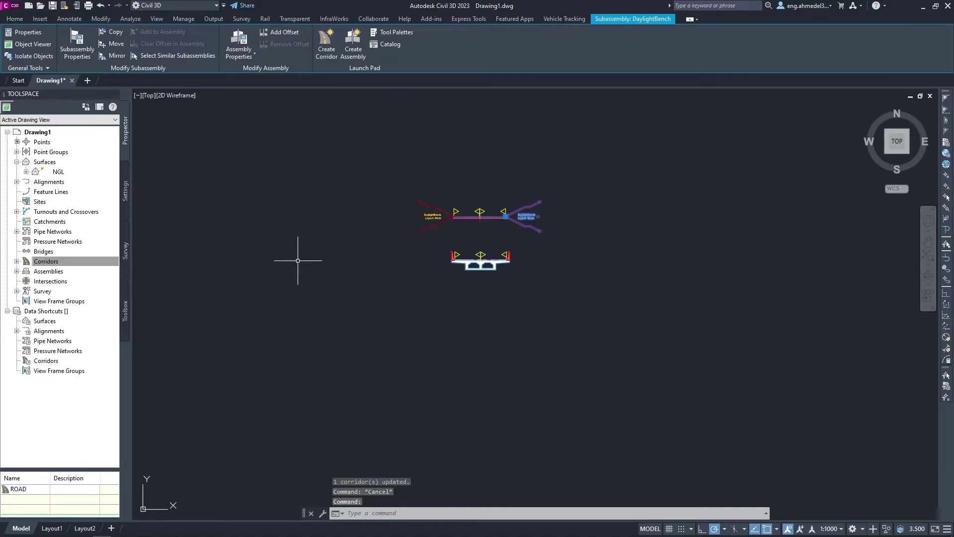
{"action": "key", "text": "ctrl+1"}
{"action": "scroll", "coordinate": [103, 254], "scroll_direction": "down", "scroll_amount": 2}
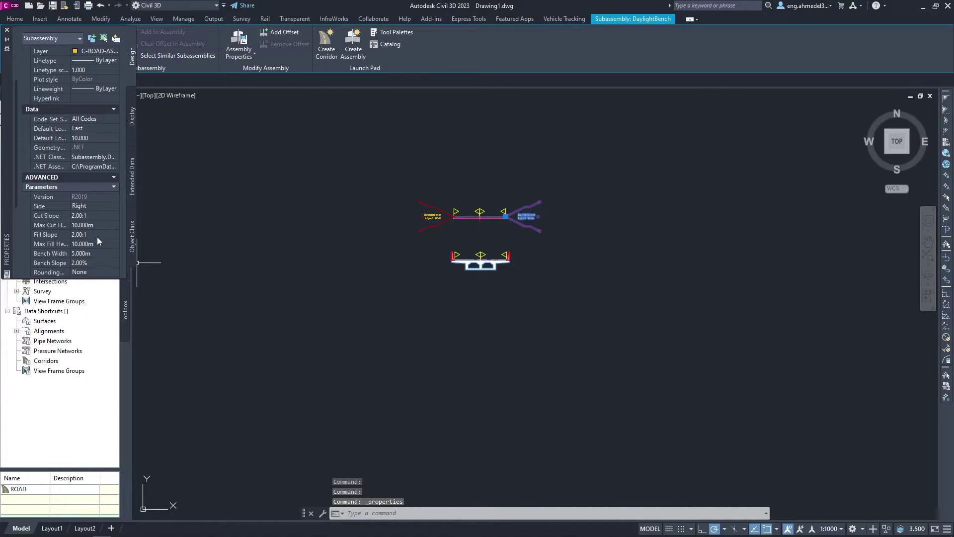
{"action": "left_click", "coordinate": [101, 225]}
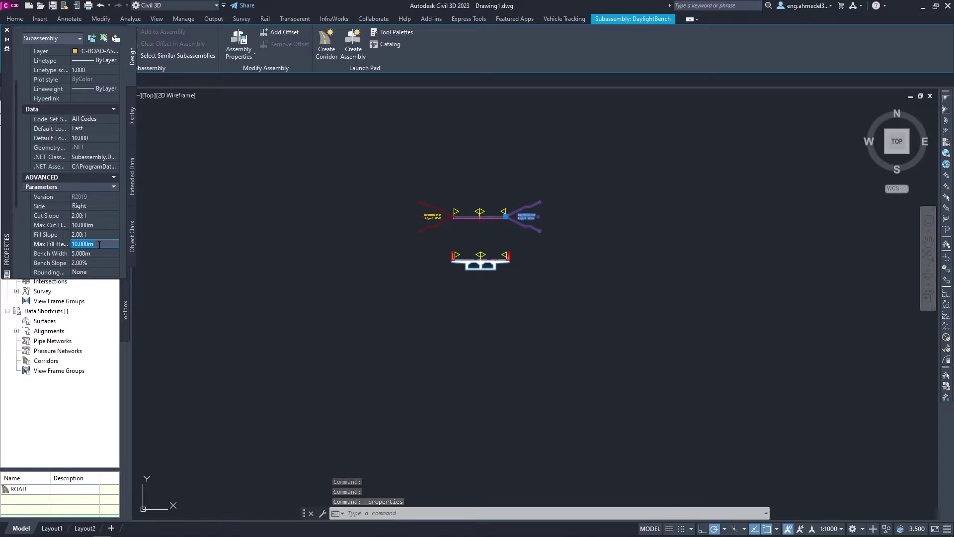
{"action": "type", "text": "2"}
{"action": "key", "text": "Tab"}
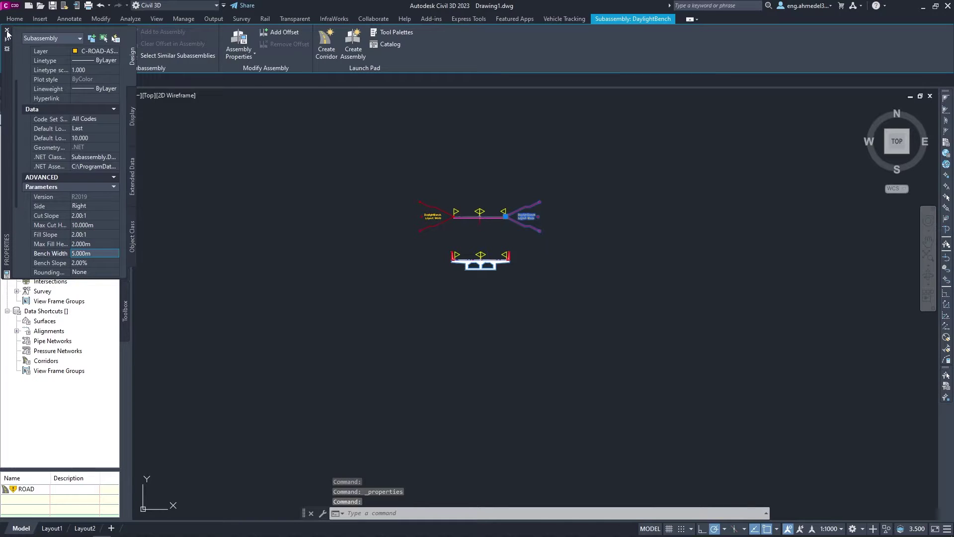
{"action": "left_click", "coordinate": [7, 31]}
Rebuild all corridors, then select the ROAD corridor
{"action": "scroll", "coordinate": [373, 229], "scroll_direction": "down", "scroll_amount": 3}
{"action": "scroll", "coordinate": [596, 287], "scroll_direction": "down", "scroll_amount": 2}
{"action": "left_click", "coordinate": [56, 261]}
{"action": "right_click", "coordinate": [82, 260]}
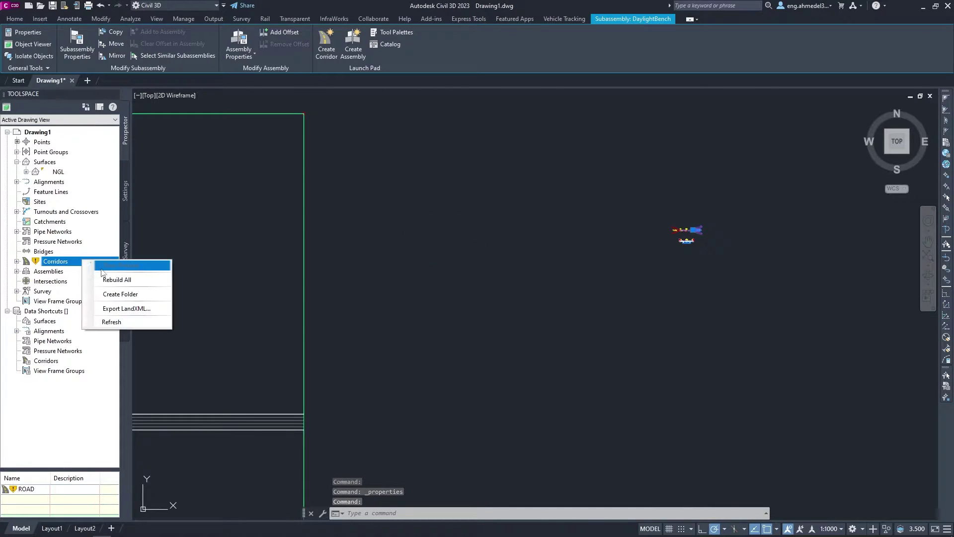
{"action": "left_click", "coordinate": [116, 279]}
{"action": "scroll", "coordinate": [444, 333], "scroll_direction": "up", "scroll_amount": 3}
{"action": "scroll", "coordinate": [431, 336], "scroll_direction": "up", "scroll_amount": 3}
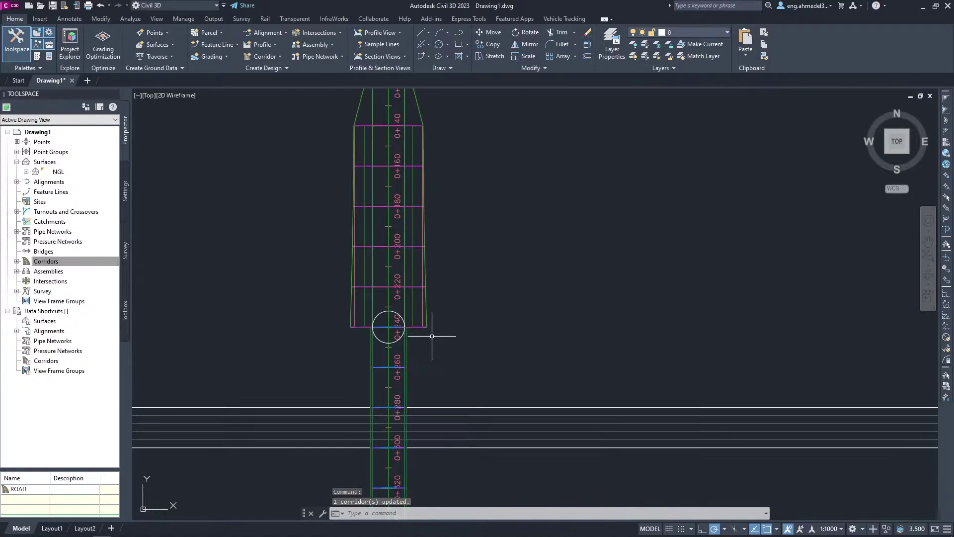
{"action": "key", "text": "Escape"}
{"action": "left_click", "coordinate": [438, 321]}
{"action": "scroll", "coordinate": [491, 340], "scroll_direction": "down", "scroll_amount": 4}
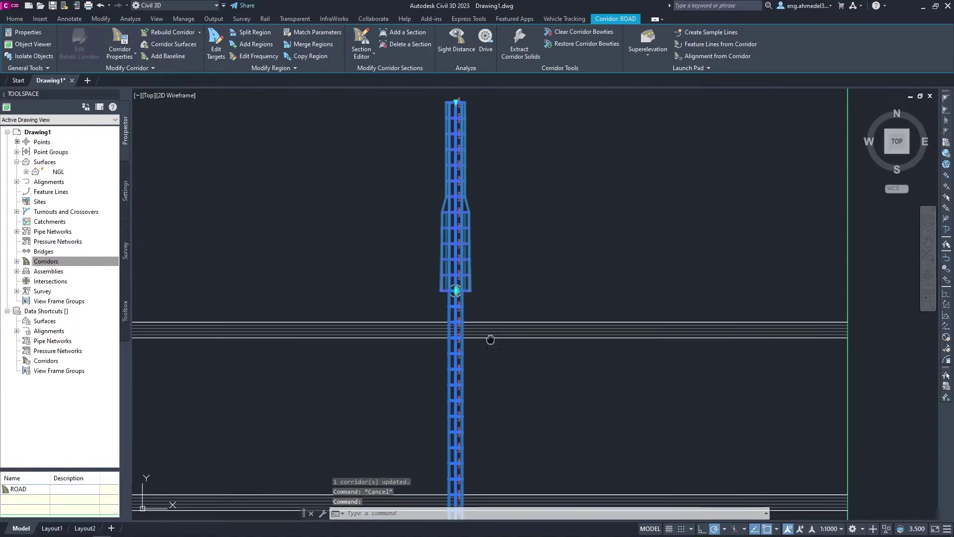
{"action": "middle_click_drag", "start_coordinate": [491, 339], "coordinate": [459, 191]}
{"action": "scroll", "coordinate": [458, 192], "scroll_direction": "down", "scroll_amount": 2}
{"action": "left_click", "coordinate": [39, 41]}
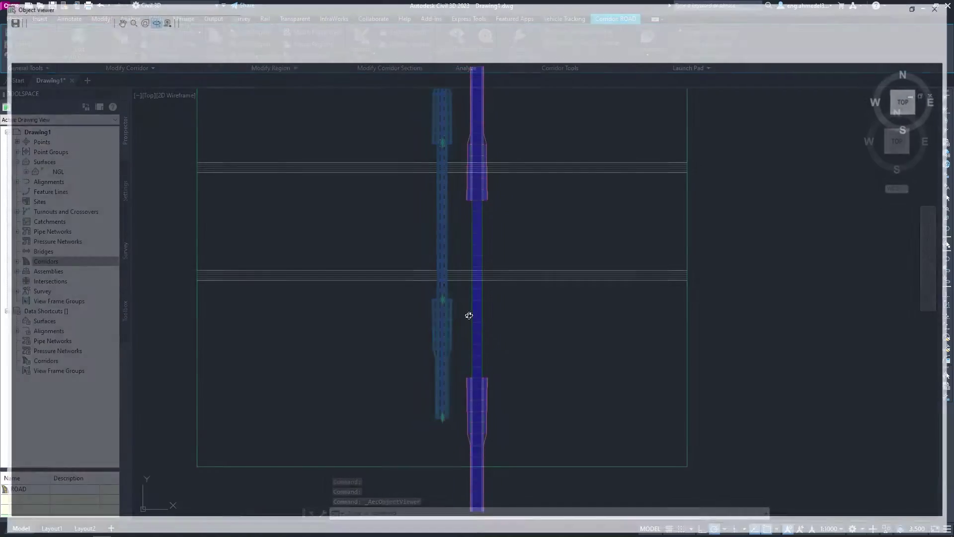
{"action": "scroll", "coordinate": [479, 282], "scroll_direction": "up", "scroll_amount": 3}
{"action": "scroll", "coordinate": [479, 309], "scroll_direction": "up", "scroll_amount": 3}
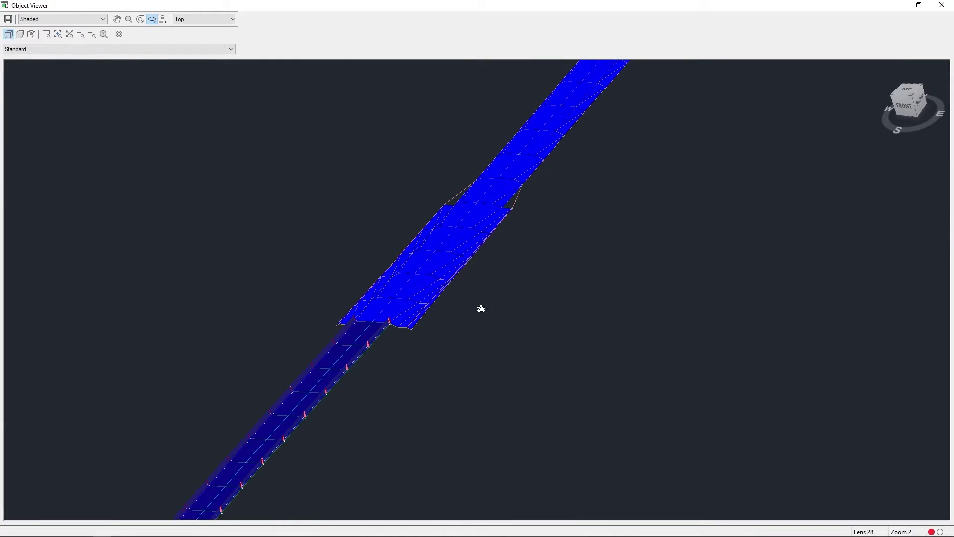
{"action": "scroll", "coordinate": [505, 283], "scroll_direction": "up", "scroll_amount": 3}
{"action": "scroll", "coordinate": [517, 308], "scroll_direction": "down", "scroll_amount": 3}
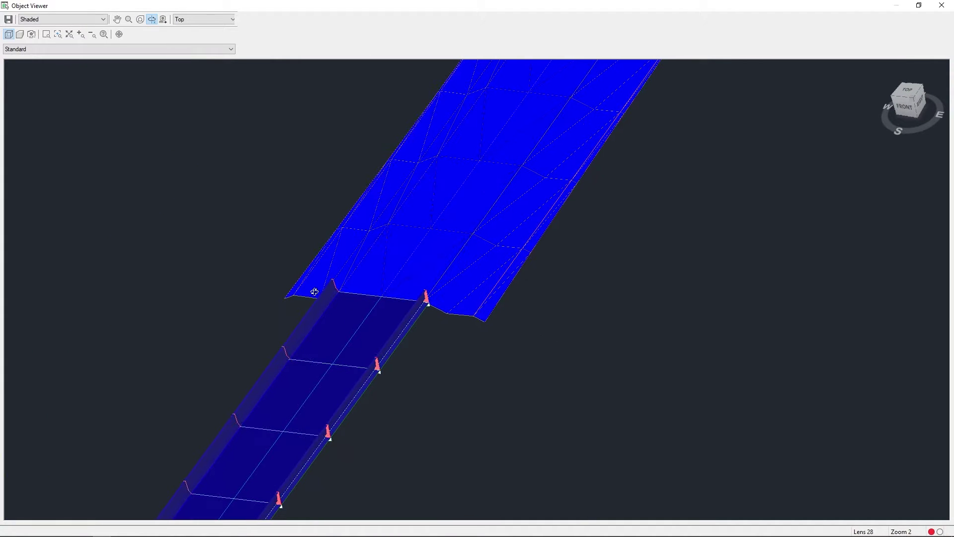
{"action": "left_click_drag", "start_coordinate": [403, 331], "coordinate": [417, 298]}
{"action": "key", "text": "Escape"}
{"action": "scroll", "coordinate": [432, 132], "scroll_direction": "up", "scroll_amount": 2}
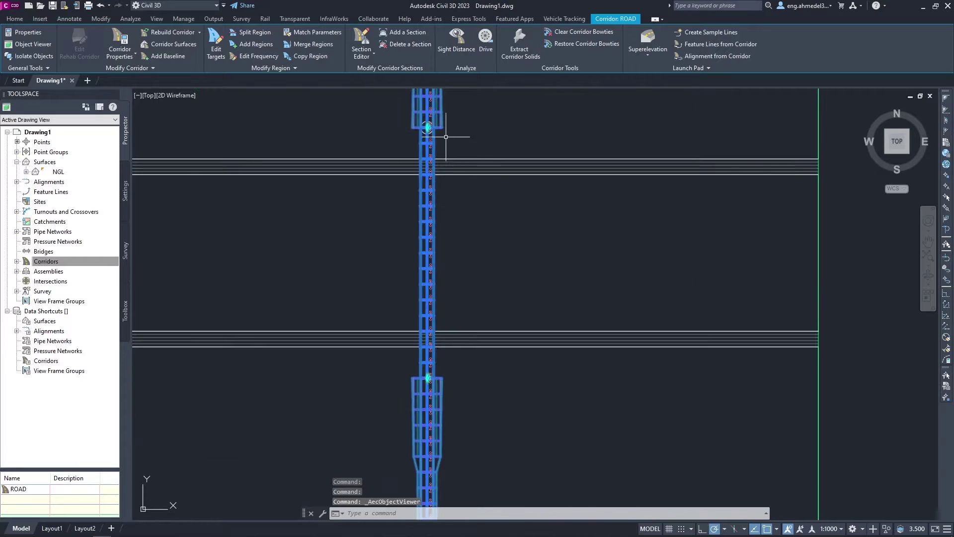
{"action": "scroll", "coordinate": [426, 209], "scroll_direction": "up", "scroll_amount": 2}
{"action": "scroll", "coordinate": [436, 202], "scroll_direction": "up", "scroll_amount": 2}
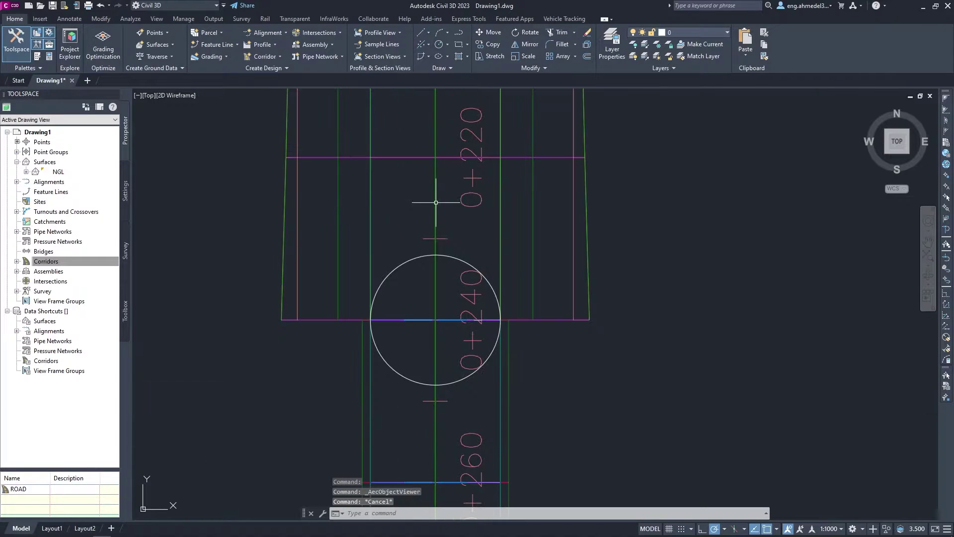
{"action": "left_click", "coordinate": [217, 56]}
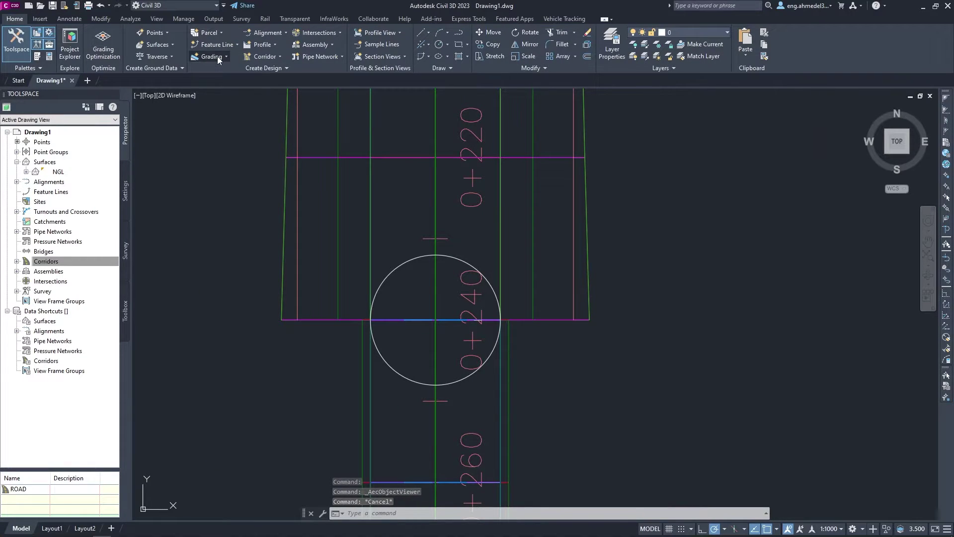
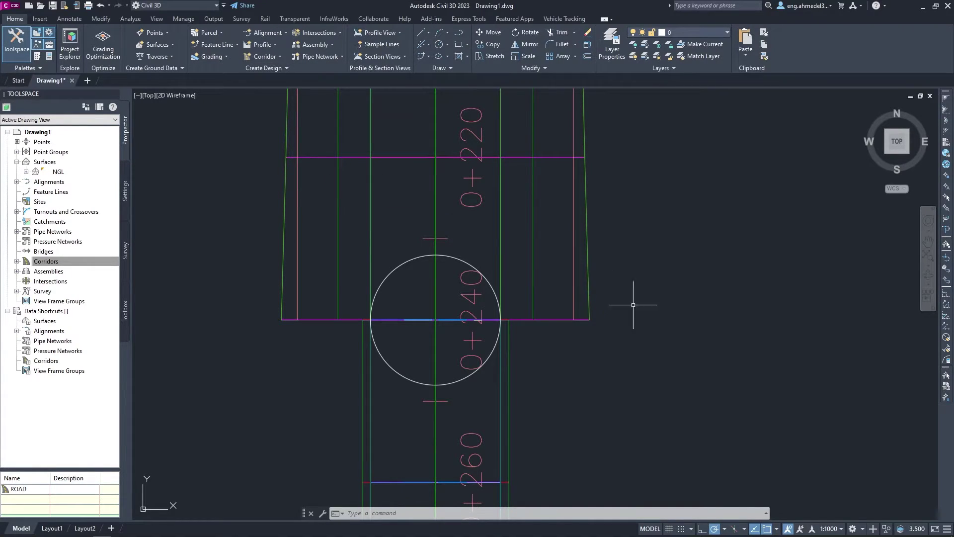
Draw a temporary line across the corridor edge through the circle at station 0+240
{"action": "left_click", "coordinate": [575, 260]}
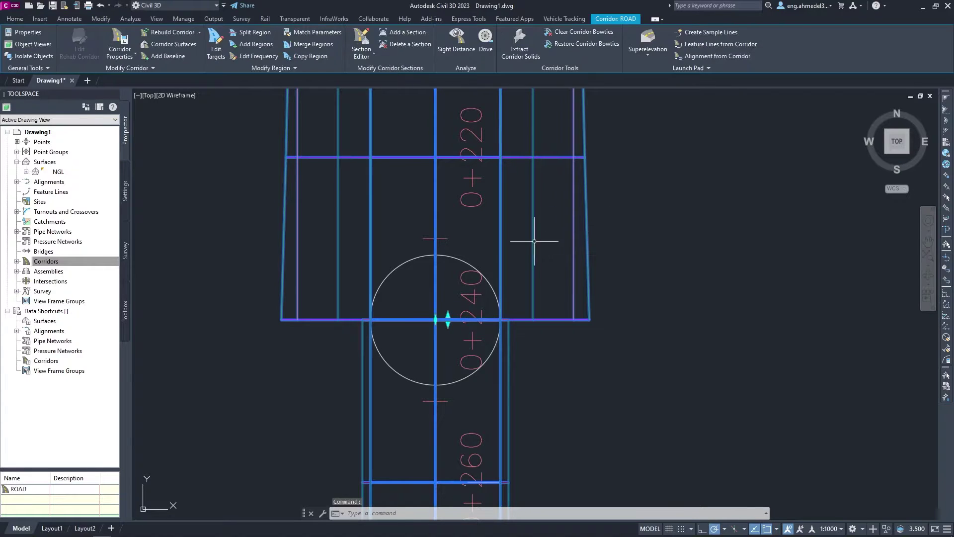
{"action": "key", "text": "Escape"}
{"action": "key", "text": "Escape"}
{"action": "scroll", "coordinate": [561, 267], "scroll_direction": "down", "scroll_amount": 5}
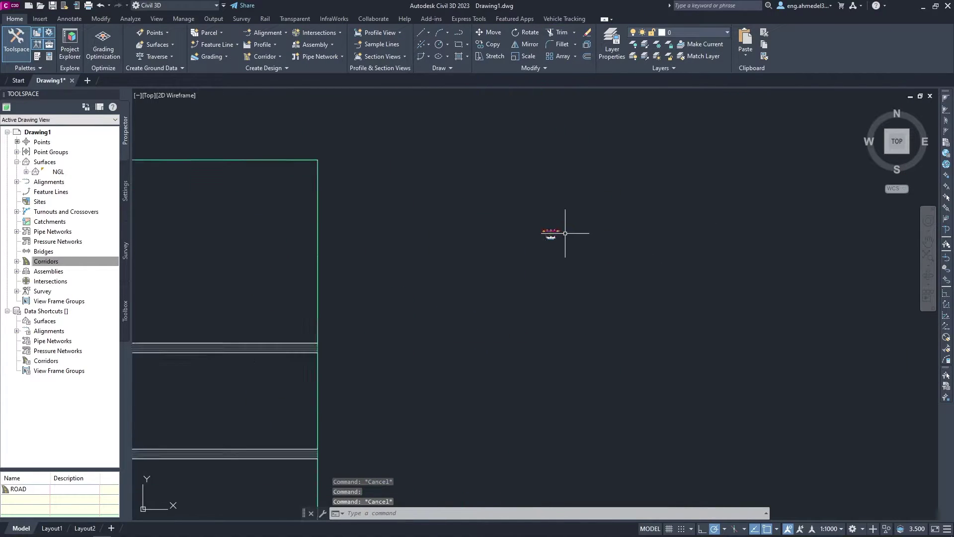
{"action": "scroll", "coordinate": [558, 230], "scroll_direction": "up", "scroll_amount": 5}
{"action": "scroll", "coordinate": [531, 202], "scroll_direction": "down", "scroll_amount": 5}
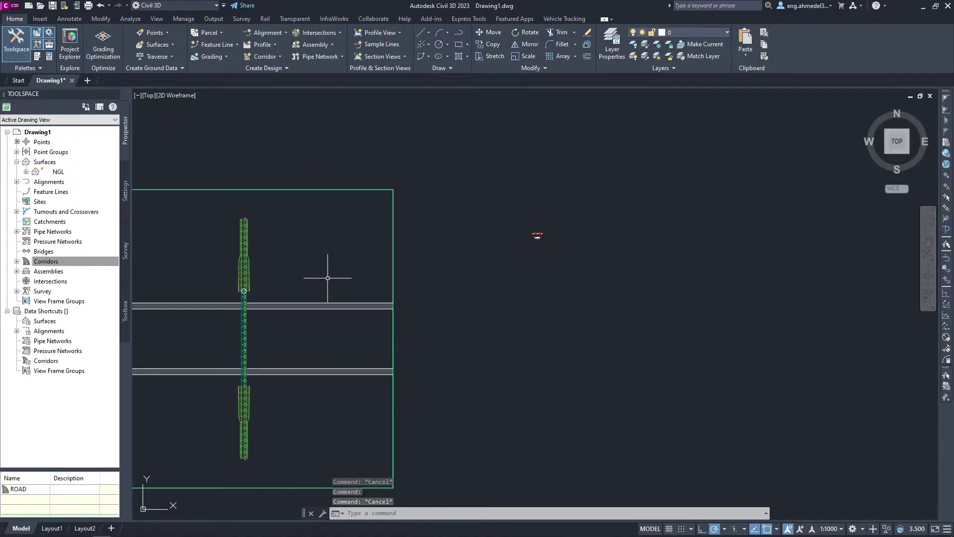
{"action": "scroll", "coordinate": [324, 273], "scroll_direction": "up", "scroll_amount": 3}
{"action": "scroll", "coordinate": [333, 273], "scroll_direction": "up", "scroll_amount": 3}
{"action": "scroll", "coordinate": [333, 273], "scroll_direction": "up", "scroll_amount": 3}
{"action": "scroll", "coordinate": [422, 272], "scroll_direction": "up", "scroll_amount": 2}
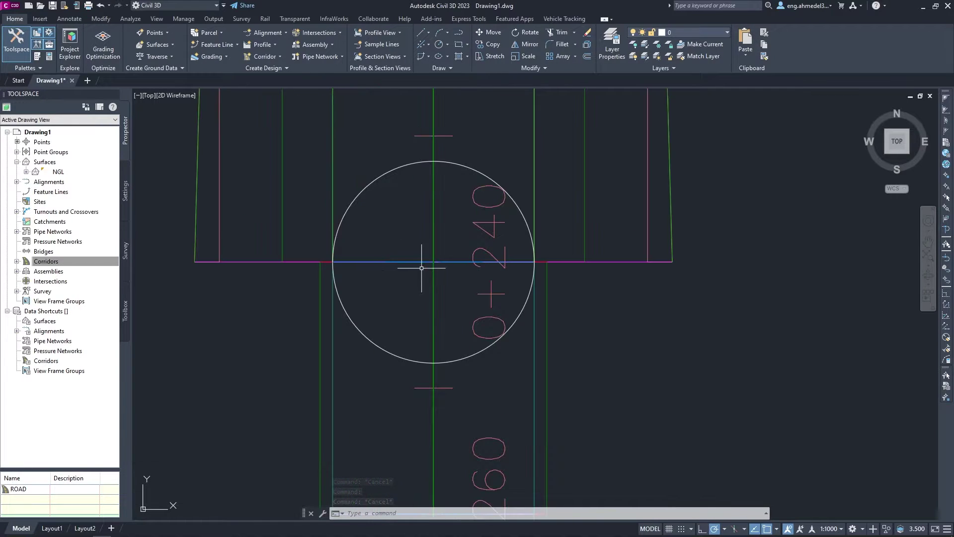
{"action": "middle_click_drag", "start_coordinate": [625, 332], "coordinate": [682, 340]}
{"action": "type", "text": "l"}
{"action": "key", "text": "Return"}
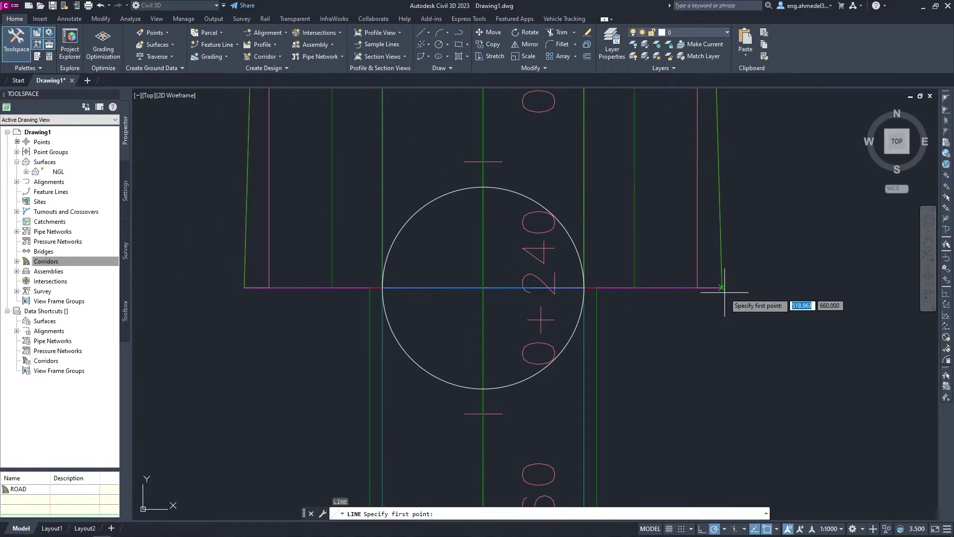
{"action": "left_click", "coordinate": [722, 287]}
{"action": "left_click", "coordinate": [244, 287]}
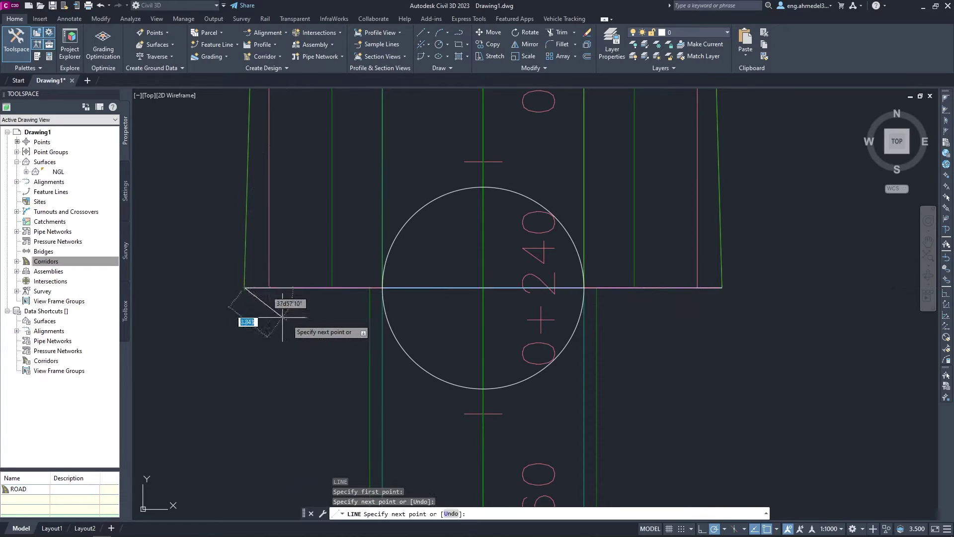
{"action": "key", "text": "Return"}
Trim away the circle's upper half and erase the temporary line
{"action": "type", "text": "tr"}
{"action": "key", "text": "Return"}
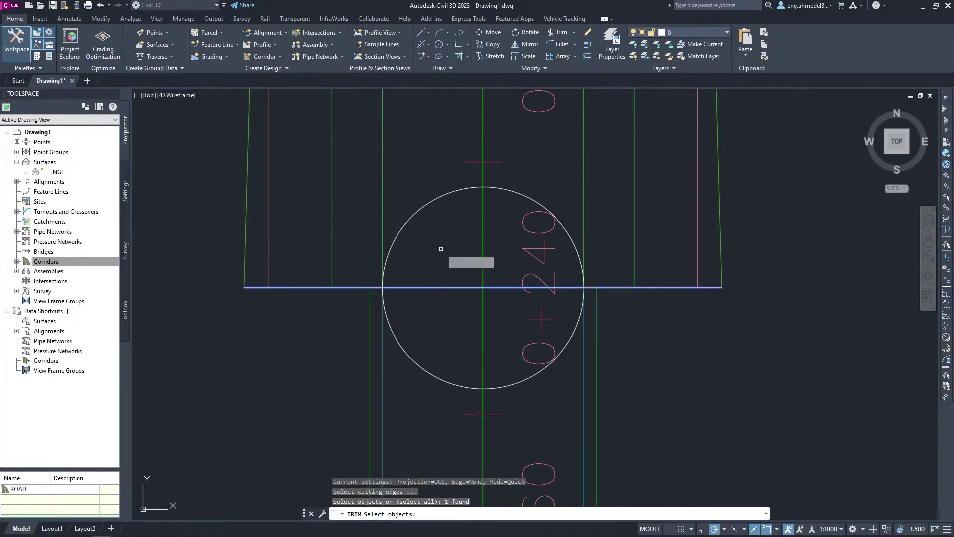
{"action": "left_click_drag", "start_coordinate": [442, 253], "coordinate": [430, 155]}
{"action": "key", "text": "Escape"}
{"action": "left_click", "coordinate": [408, 287]}
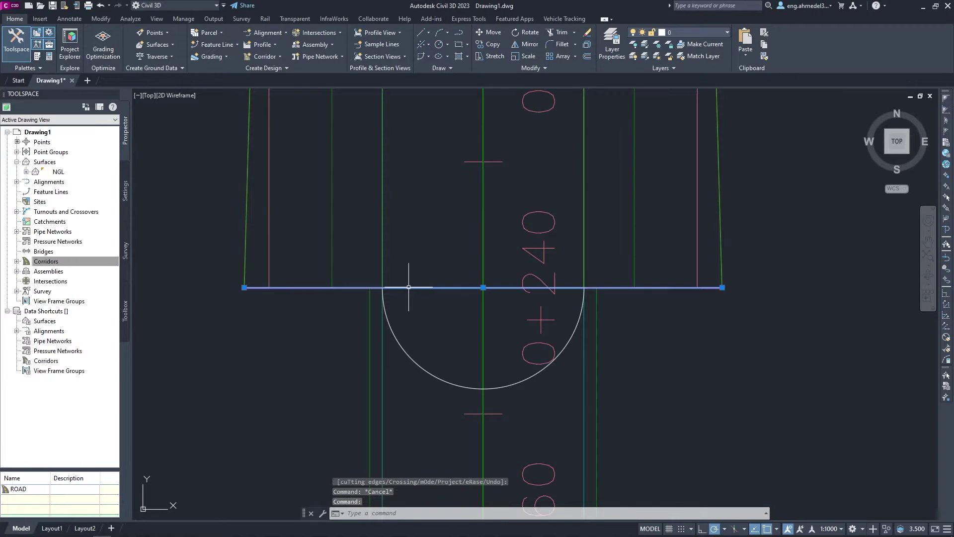
{"action": "key", "text": "Delete"}
Mirror the half-circle arc to the corridor's far end near 0+560, keeping the original
{"action": "scroll", "coordinate": [412, 300], "scroll_direction": "down", "scroll_amount": 1}
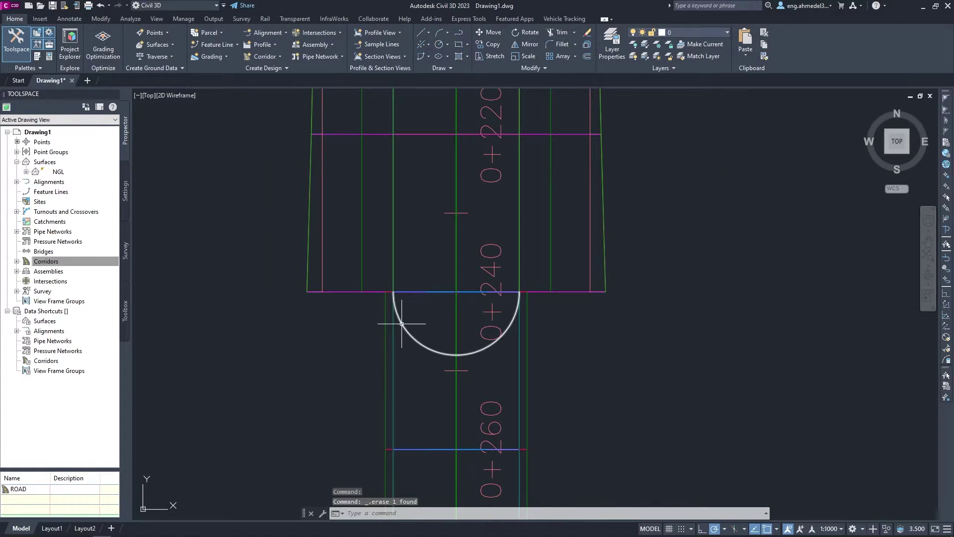
{"action": "scroll", "coordinate": [401, 323], "scroll_direction": "down", "scroll_amount": 2}
{"action": "scroll", "coordinate": [488, 214], "scroll_direction": "down", "scroll_amount": 1}
{"action": "middle_click_drag", "start_coordinate": [488, 213], "coordinate": [428, 170]}
{"action": "scroll", "coordinate": [515, 239], "scroll_direction": "down", "scroll_amount": 1}
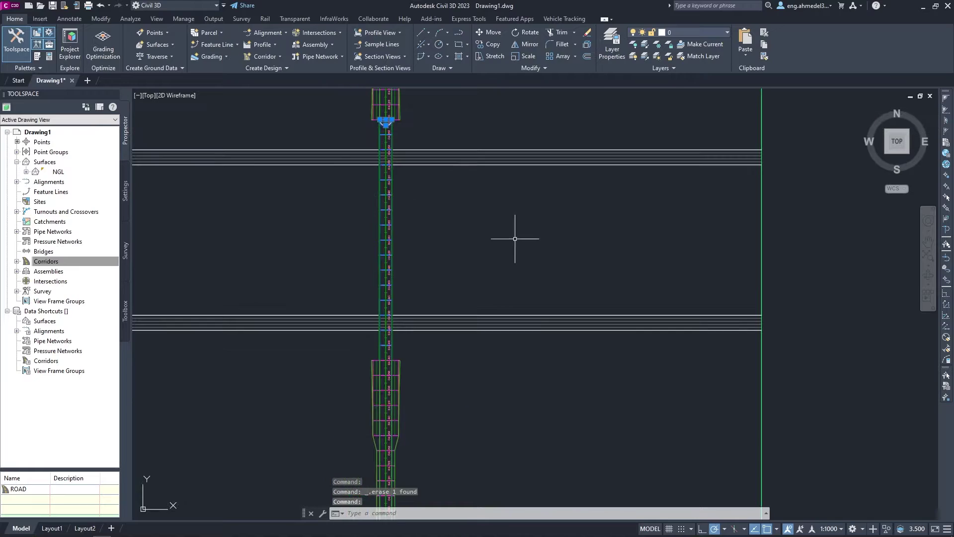
{"action": "type", "text": "I"}
{"action": "key", "text": "Return"}
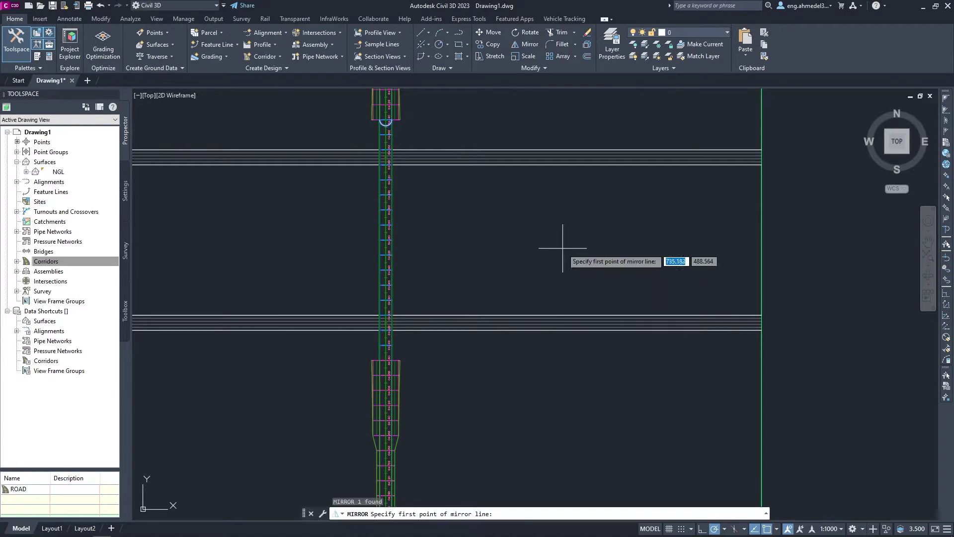
{"action": "left_click", "coordinate": [755, 243]}
{"action": "scroll", "coordinate": [696, 246], "scroll_direction": "down", "scroll_amount": 4}
{"action": "left_click", "coordinate": [479, 249]}
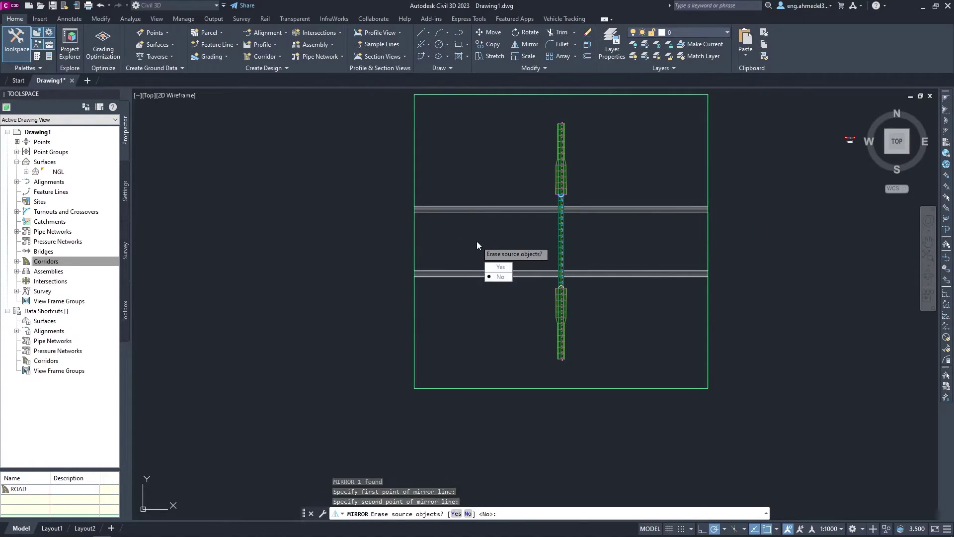
{"action": "key", "text": "Return"}
{"action": "scroll", "coordinate": [568, 274], "scroll_direction": "up", "scroll_amount": 3}
{"action": "scroll", "coordinate": [479, 348], "scroll_direction": "up", "scroll_amount": 3}
{"action": "scroll", "coordinate": [479, 347], "scroll_direction": "down", "scroll_amount": 4}
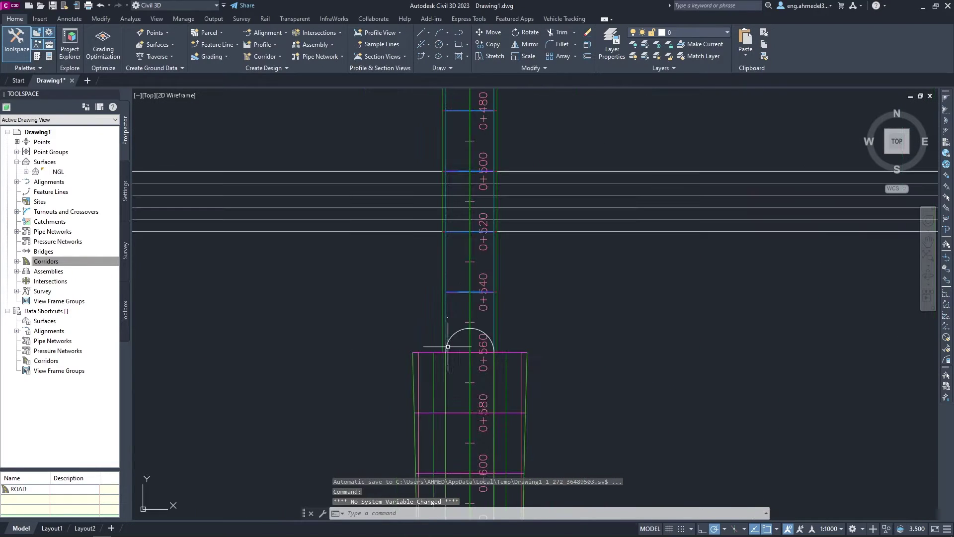
{"action": "middle_click_drag", "start_coordinate": [496, 193], "coordinate": [482, 177]}
{"action": "scroll", "coordinate": [482, 177], "scroll_direction": "up", "scroll_amount": 3}
{"action": "scroll", "coordinate": [497, 203], "scroll_direction": "up", "scroll_amount": 7}
{"action": "scroll", "coordinate": [511, 226], "scroll_direction": "up", "scroll_amount": 3}
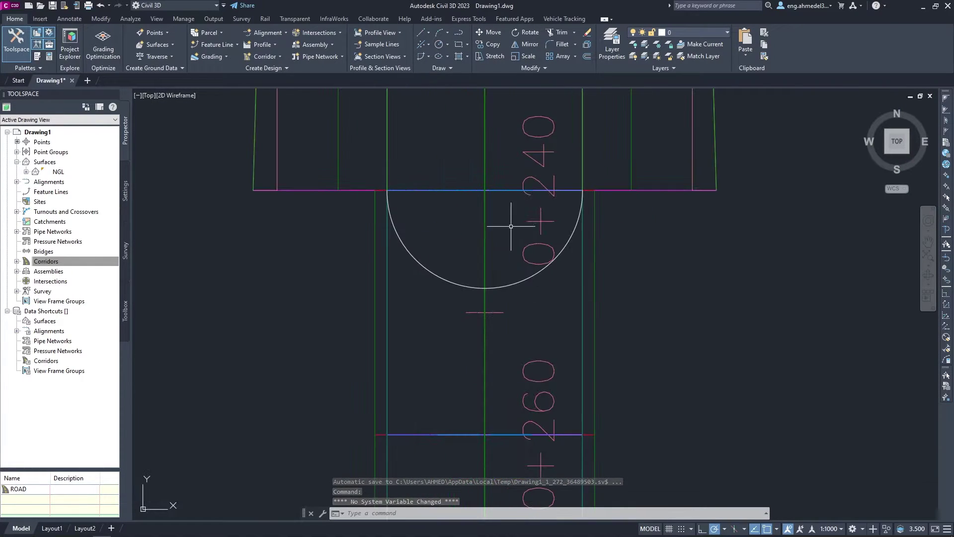
Create the N ABUTMENT alignment from the arc at station 0+240, with no labels
{"action": "left_click", "coordinate": [268, 33]}
{"action": "left_click", "coordinate": [279, 82]}
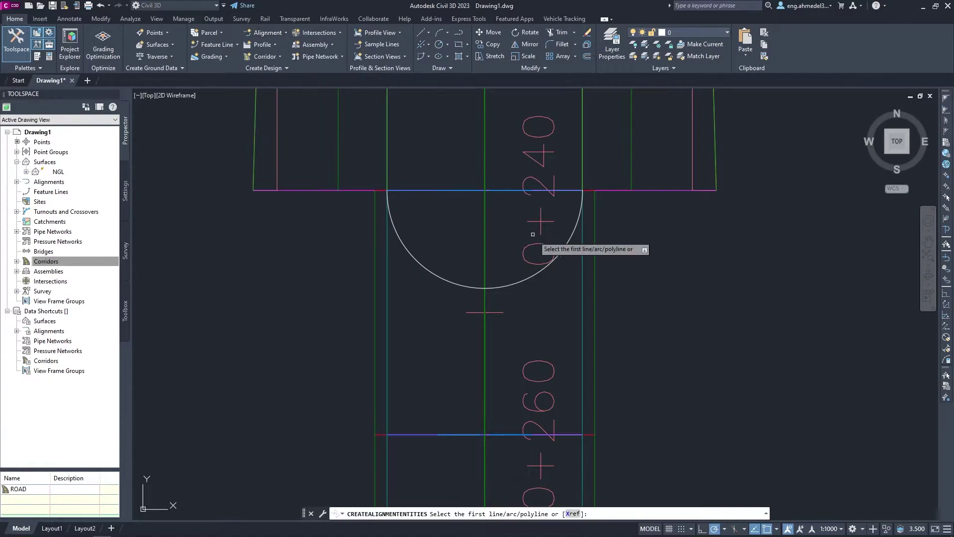
{"action": "left_click", "coordinate": [523, 282]}
{"action": "key", "text": "Return"}
{"action": "key", "text": "Return"}
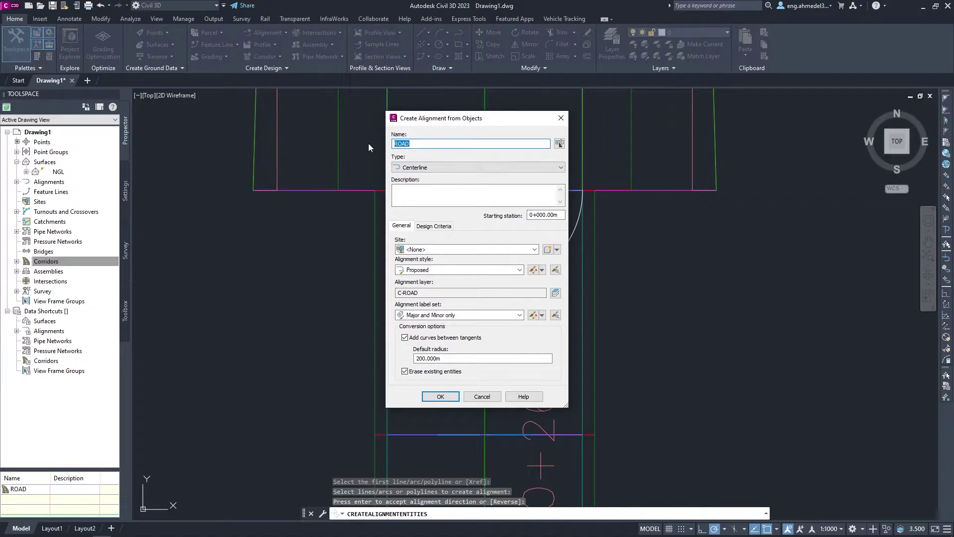
{"action": "type", "text": "N ABUTMENT"}
{"action": "left_click", "coordinate": [460, 314]}
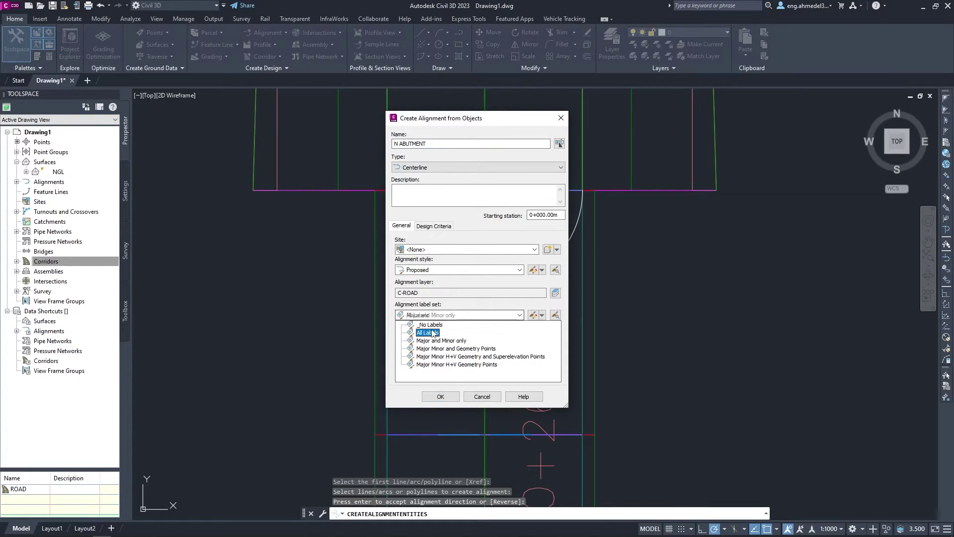
{"action": "key", "text": "Escape"}
{"action": "left_click", "coordinate": [439, 396]}
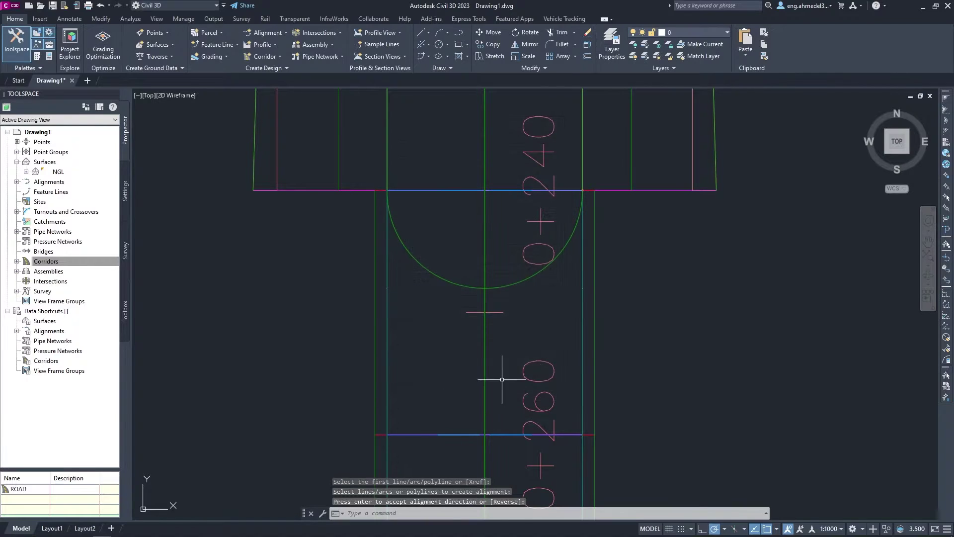
{"action": "scroll", "coordinate": [503, 379], "scroll_direction": "down", "scroll_amount": 5}
{"action": "scroll", "coordinate": [458, 262], "scroll_direction": "up", "scroll_amount": 5}
{"action": "scroll", "coordinate": [473, 259], "scroll_direction": "up", "scroll_amount": 5}
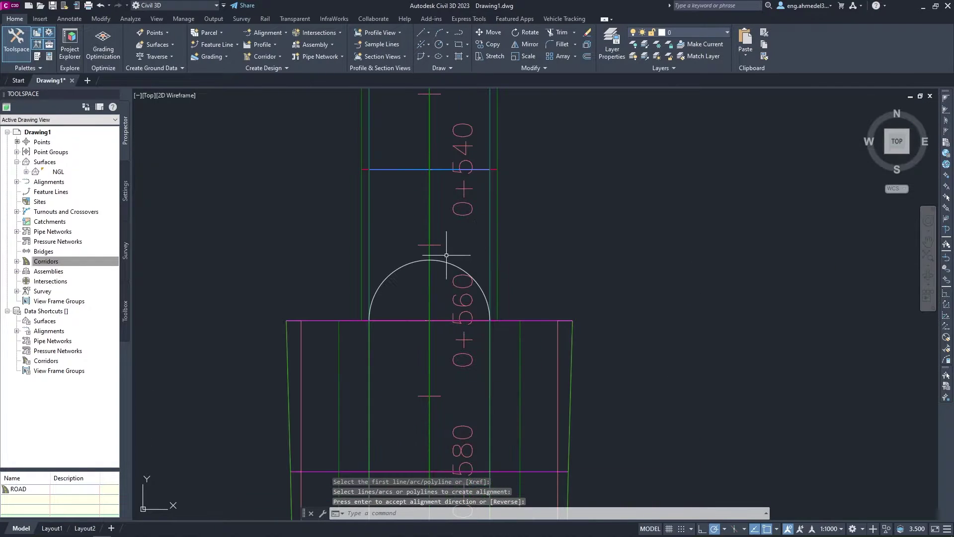
{"action": "key", "text": "Escape"}
{"action": "key", "text": "Escape"}
Create the S ABUTMENT alignment from the arc near station 0+560
{"action": "left_click", "coordinate": [256, 33]}
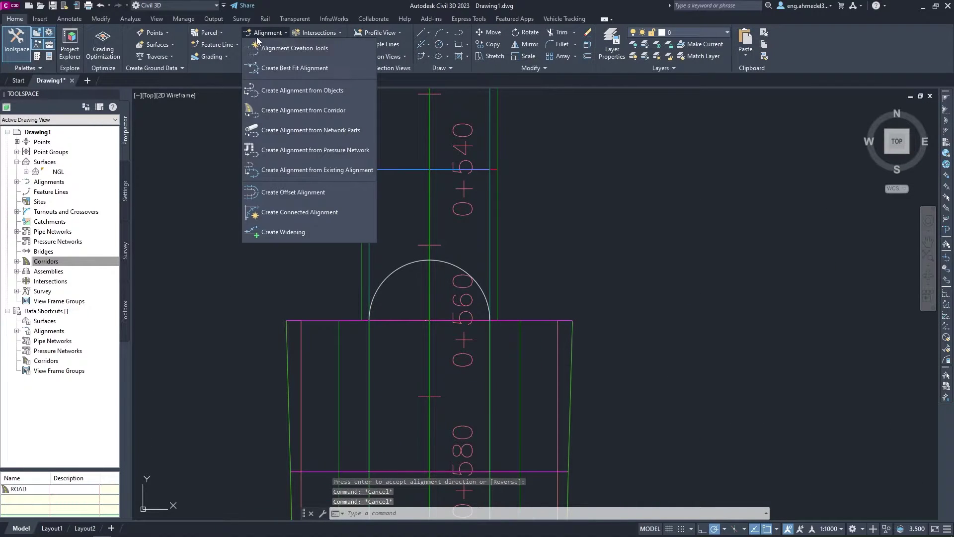
{"action": "left_click", "coordinate": [278, 85]}
{"action": "left_click", "coordinate": [395, 271]}
{"action": "key", "text": "Return"}
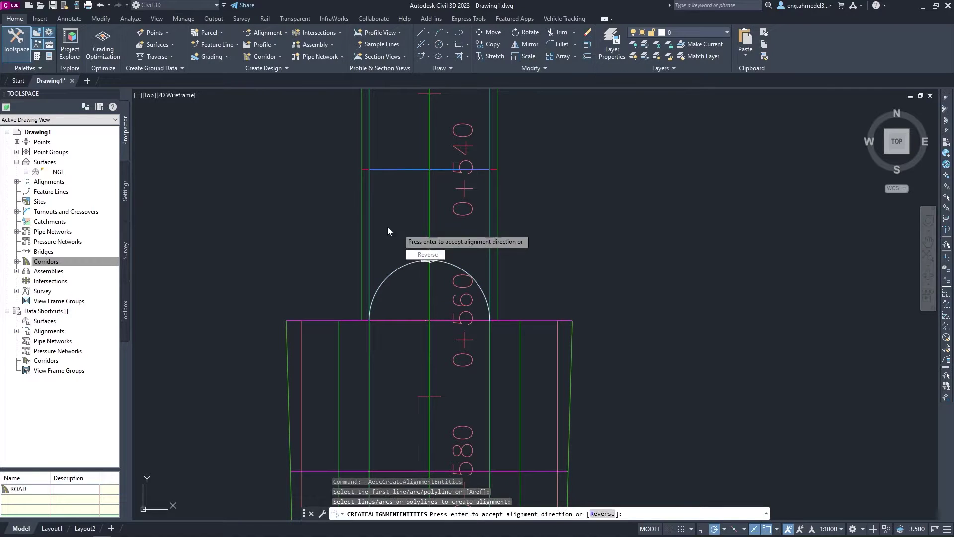
{"action": "key", "text": "Return"}
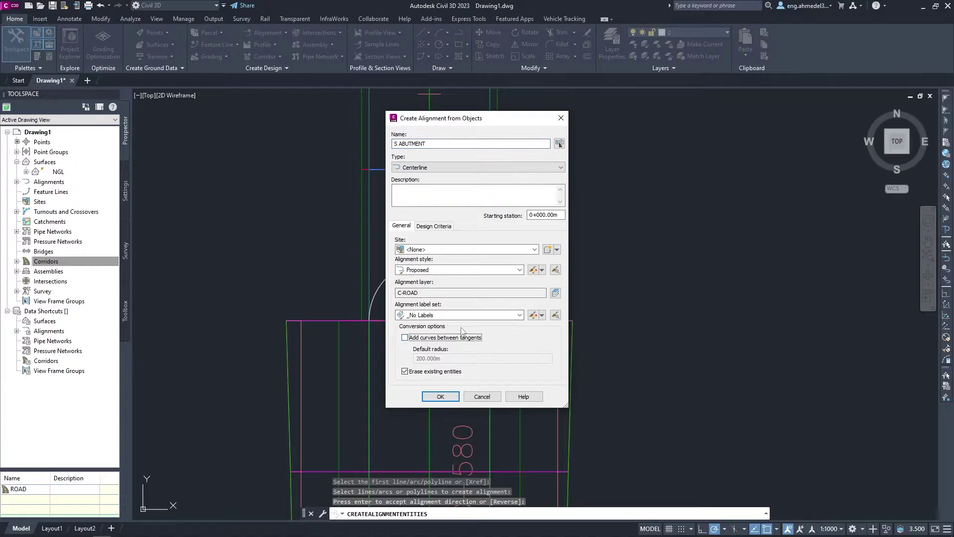
{"action": "left_click", "coordinate": [441, 396]}
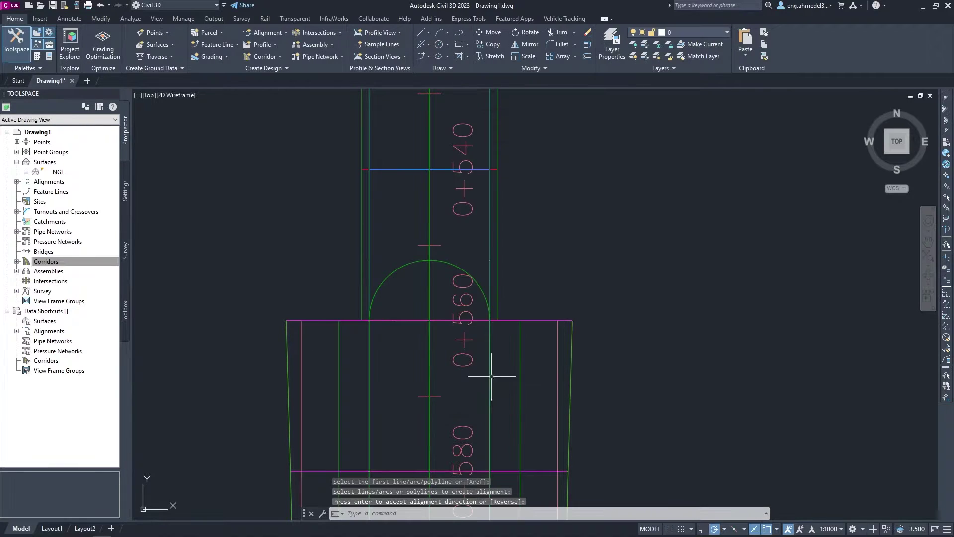
{"action": "scroll", "coordinate": [447, 299], "scroll_direction": "down", "scroll_amount": 5}
{"action": "key", "text": "Escape"}
{"action": "scroll", "coordinate": [446, 188], "scroll_direction": "up", "scroll_amount": 5}
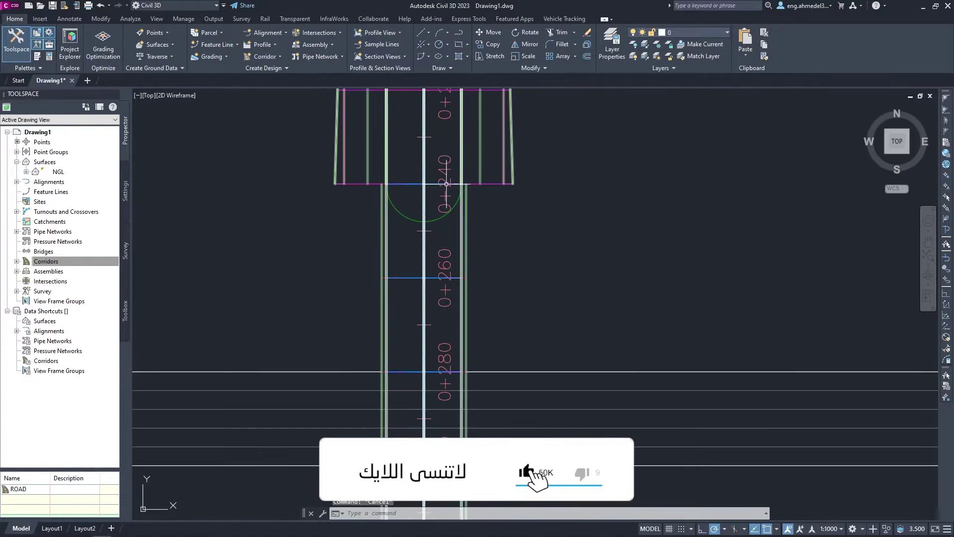
Sample the NGL profile along N ABUTMENT and place its profile view
{"action": "left_click", "coordinate": [448, 213]}
{"action": "scroll", "coordinate": [444, 290], "scroll_direction": "down", "scroll_amount": 5}
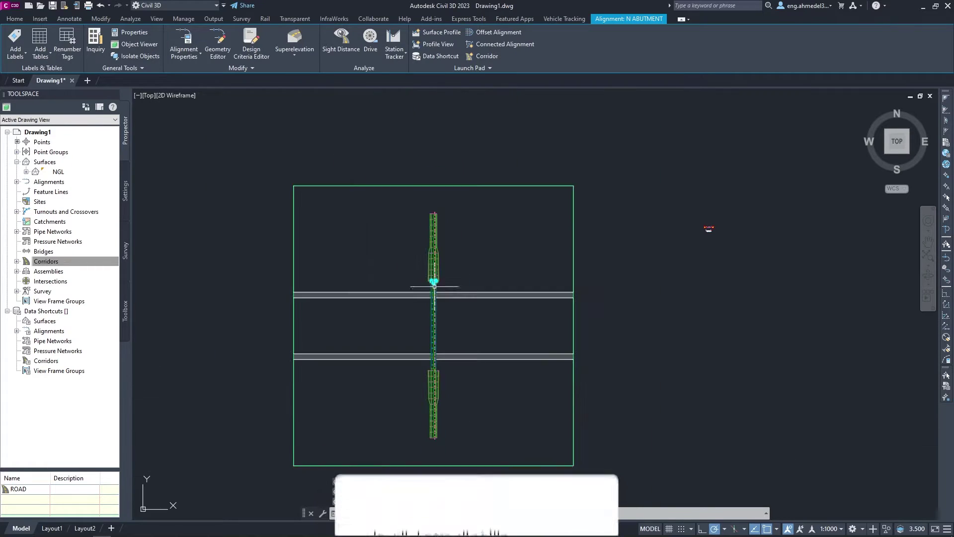
{"action": "left_click", "coordinate": [437, 32]}
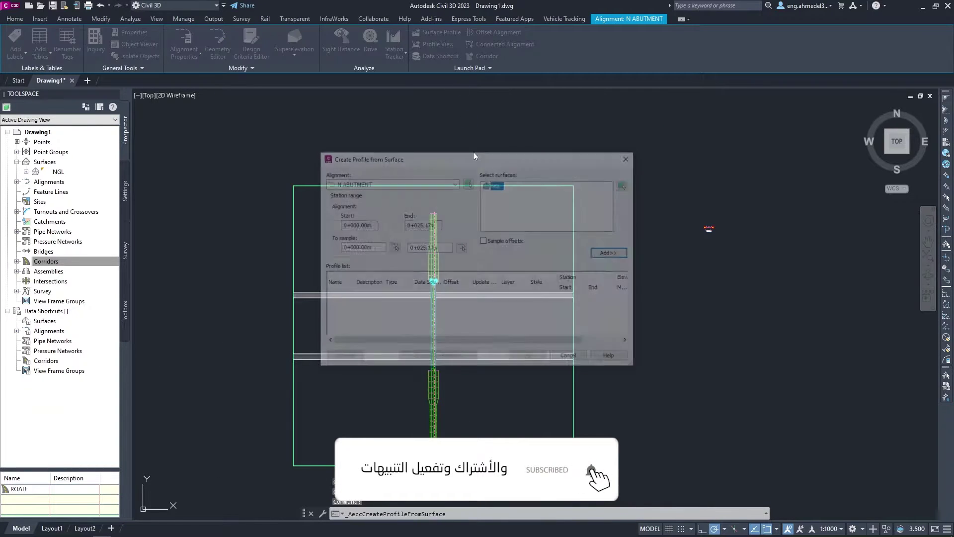
{"action": "left_click", "coordinate": [443, 358]}
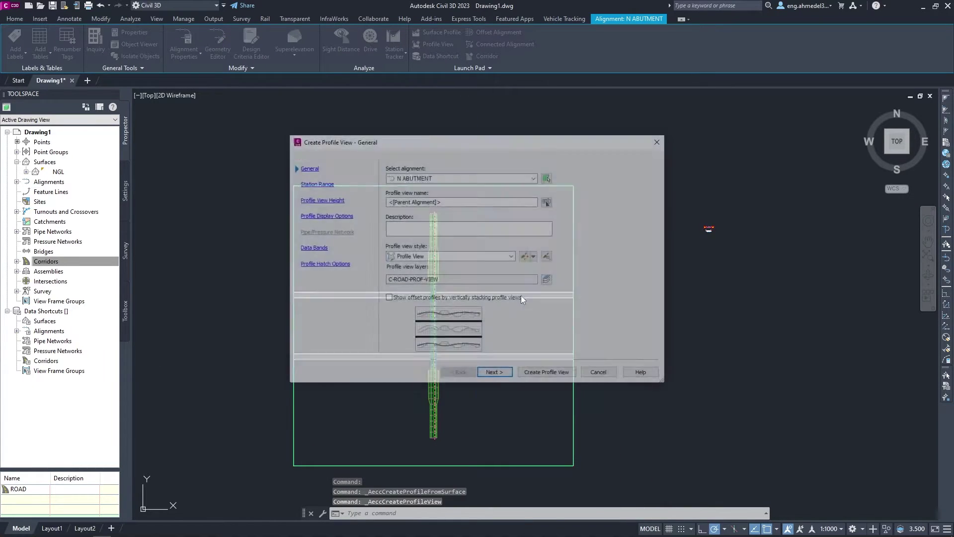
{"action": "left_click", "coordinate": [496, 374]}
{"action": "left_click", "coordinate": [496, 374]}
{"action": "left_click", "coordinate": [495, 373]}
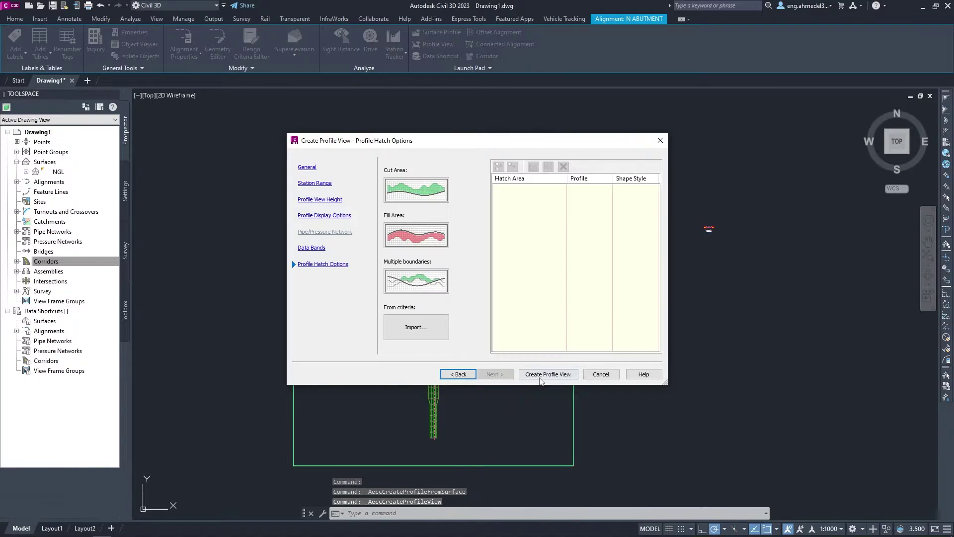
{"action": "left_click", "coordinate": [548, 374]}
{"action": "scroll", "coordinate": [497, 318], "scroll_direction": "up", "scroll_amount": 3}
{"action": "left_click", "coordinate": [426, 266]}
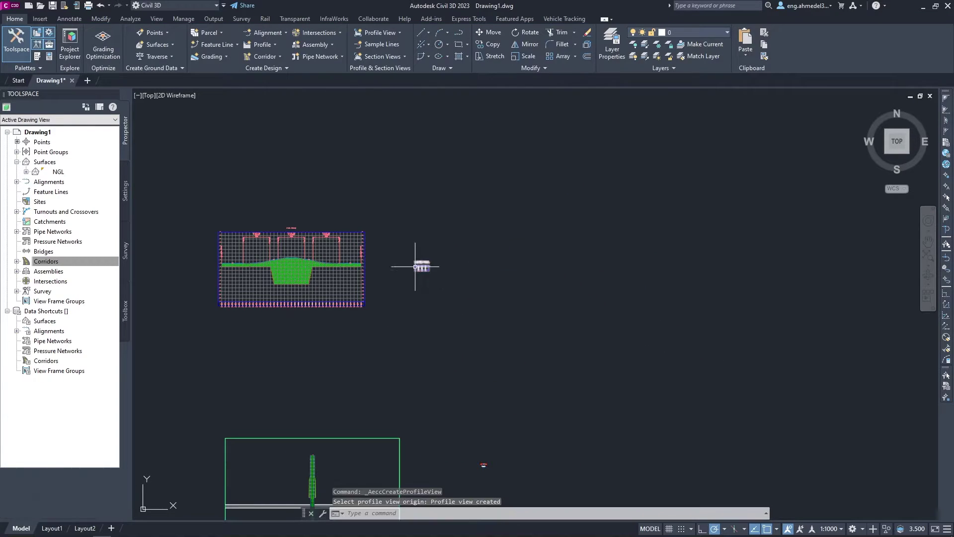
{"action": "key", "text": "Escape"}
Fix the N ABUTMENT profile view elevation range at -10 m to 10 m
{"action": "left_click", "coordinate": [493, 313]}
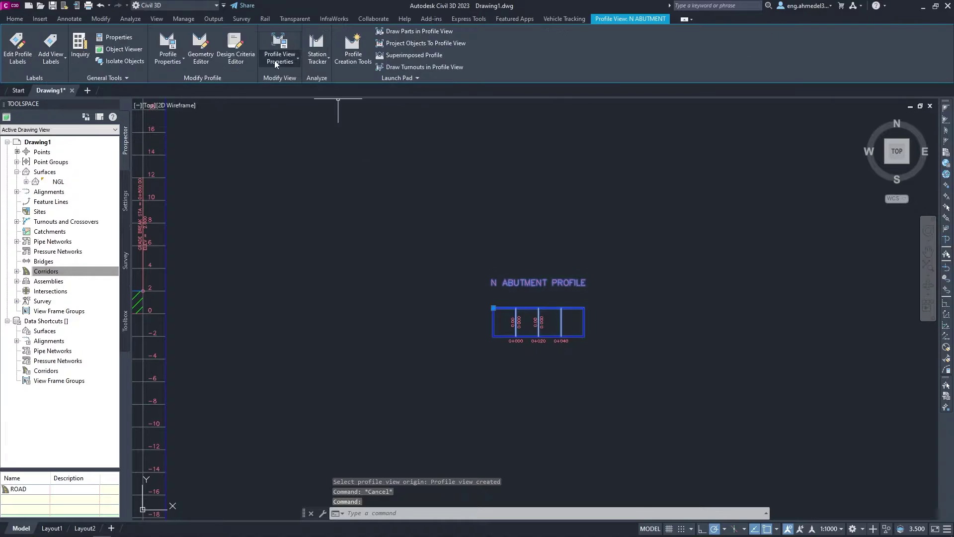
{"action": "left_click", "coordinate": [280, 44]}
{"action": "left_click", "coordinate": [344, 160]}
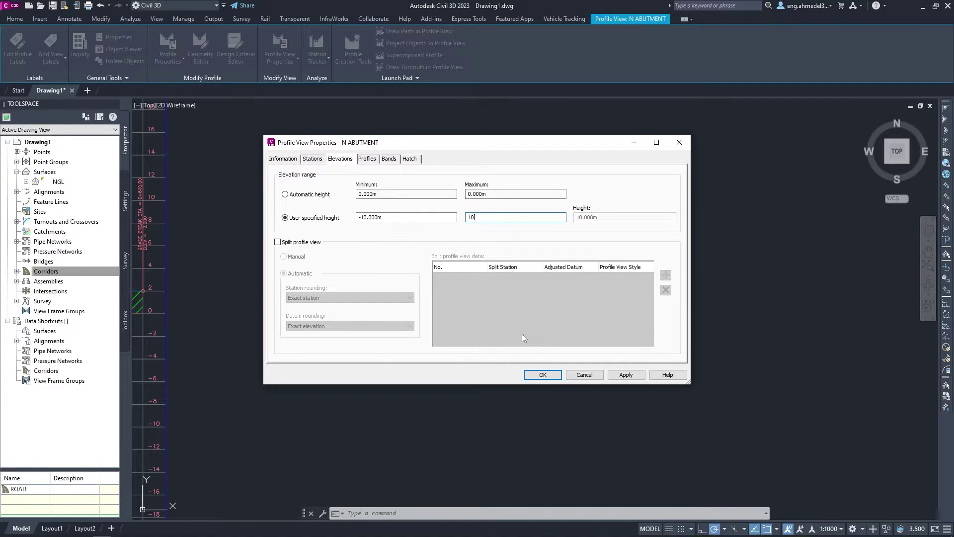
{"action": "left_click", "coordinate": [535, 379]}
{"action": "scroll", "coordinate": [448, 269], "scroll_direction": "down", "scroll_amount": 5}
{"action": "scroll", "coordinate": [386, 277], "scroll_direction": "down", "scroll_amount": 2}
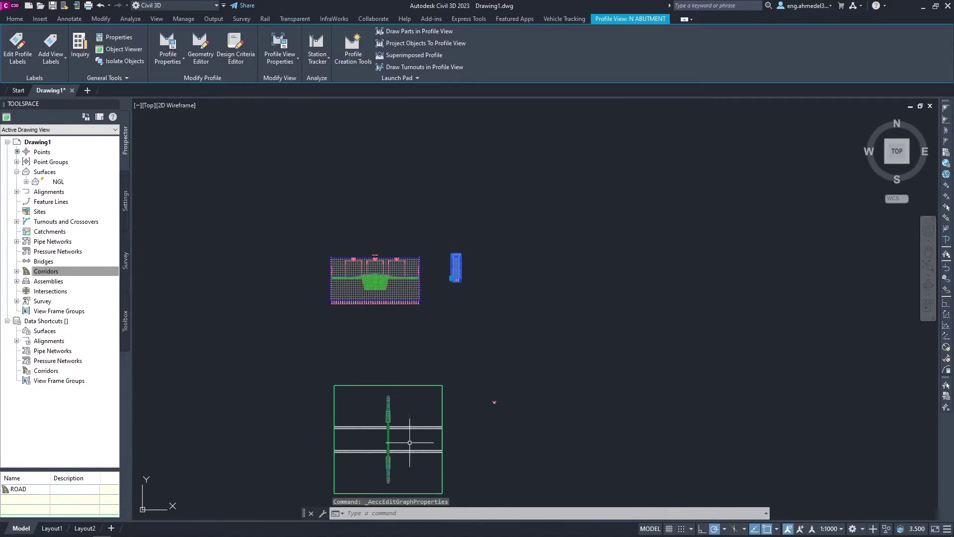
{"action": "scroll", "coordinate": [389, 371], "scroll_direction": "up", "scroll_amount": 5}
{"action": "scroll", "coordinate": [389, 371], "scroll_direction": "up", "scroll_amount": 3}
{"action": "key", "text": "Escape"}
{"action": "key", "text": "Escape"}
Sample the NGL profile along S ABUTMENT and place its view beside the others
{"action": "left_click", "coordinate": [403, 325]}
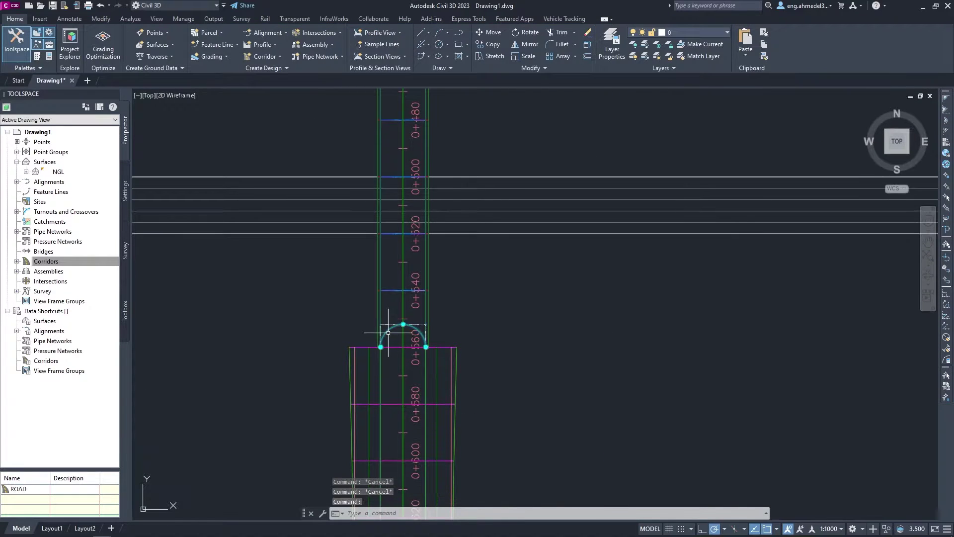
{"action": "left_click", "coordinate": [443, 32]}
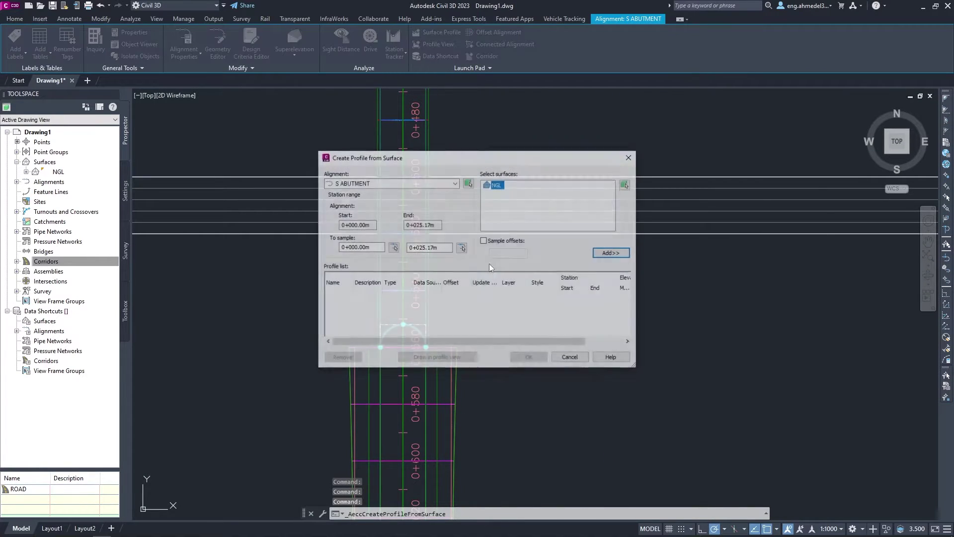
{"action": "left_click", "coordinate": [606, 253]}
{"action": "left_click", "coordinate": [436, 357]}
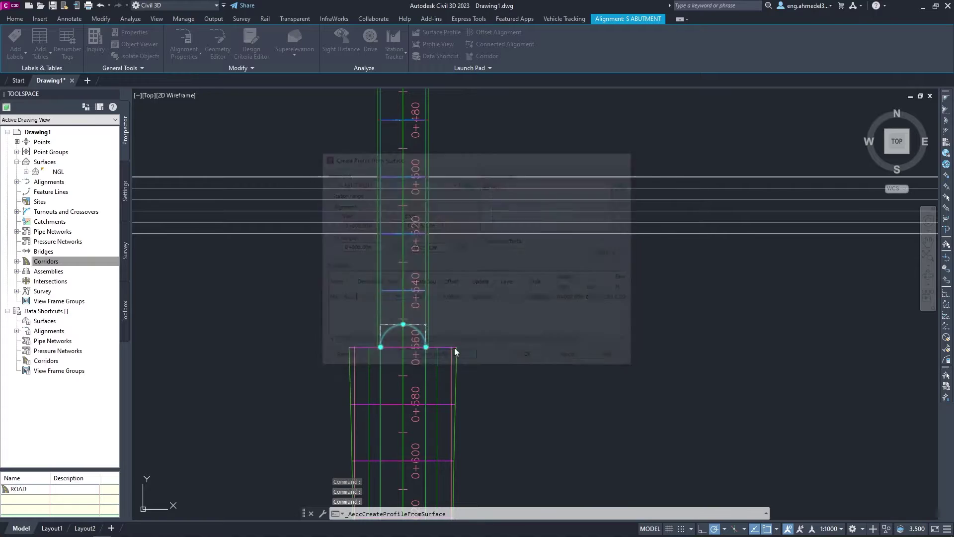
{"action": "left_click", "coordinate": [496, 374]}
{"action": "left_click", "coordinate": [495, 374]}
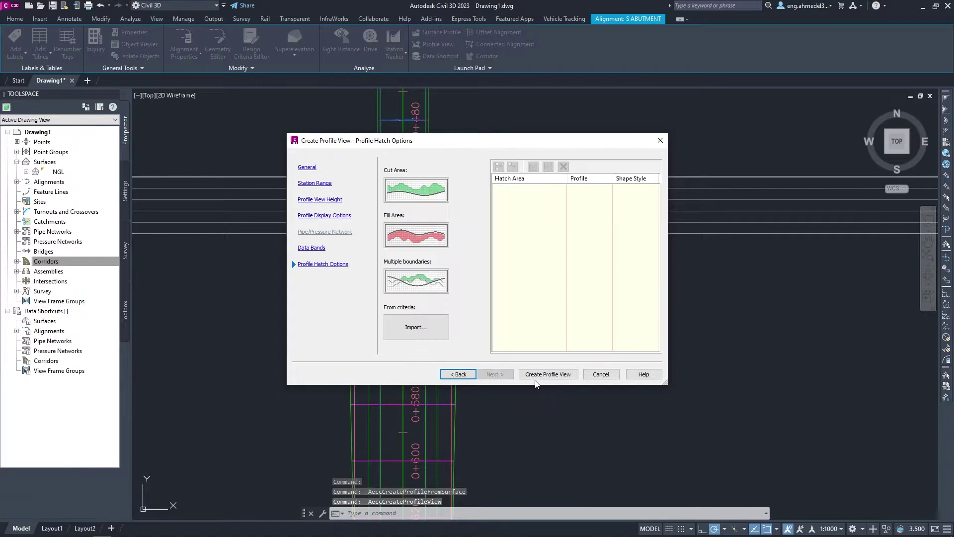
{"action": "left_click", "coordinate": [549, 374]}
{"action": "scroll", "coordinate": [592, 419], "scroll_direction": "down", "scroll_amount": 3}
{"action": "scroll", "coordinate": [724, 213], "scroll_direction": "down", "scroll_amount": 2}
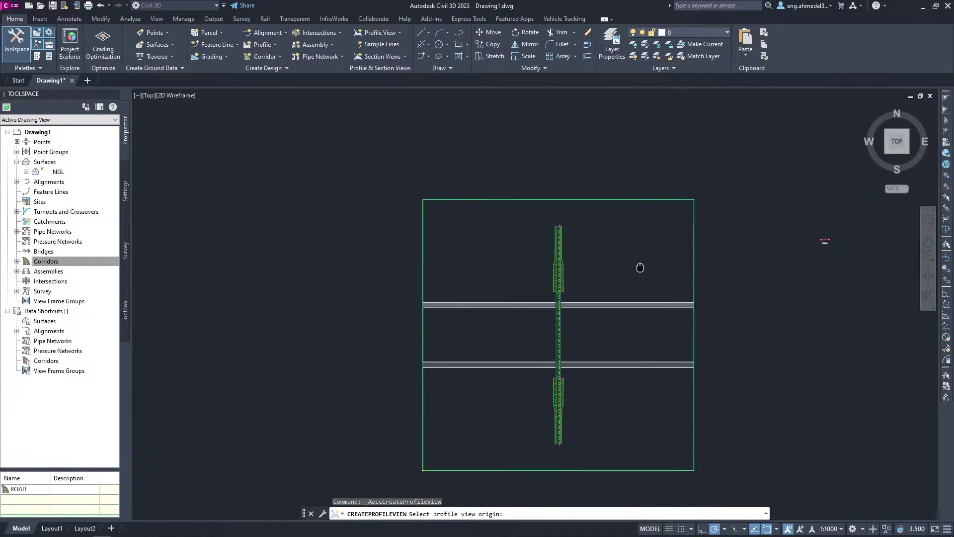
{"action": "mouse_move", "coordinate": [763, 240]}
{"action": "middle_mouse_down"}
{"action": "mouse_move", "coordinate": [589, 234]}
{"action": "mouse_move", "coordinate": [554, 296]}
{"action": "middle_mouse_up"}
{"action": "left_click", "coordinate": [515, 256]}
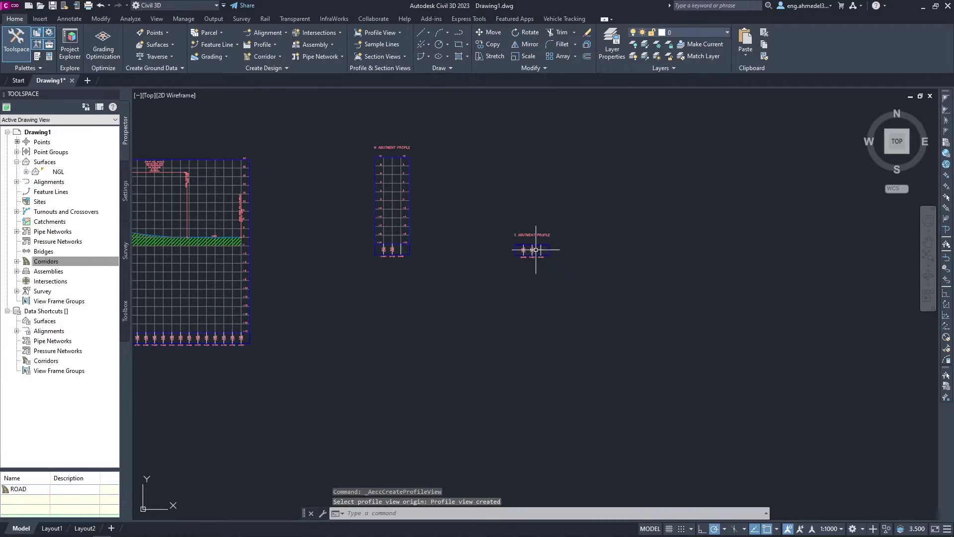
{"action": "key", "text": "Escape"}
Set the S ABUTMENT profile view elevations to -10 m through 10 m
{"action": "left_click", "coordinate": [532, 250]}
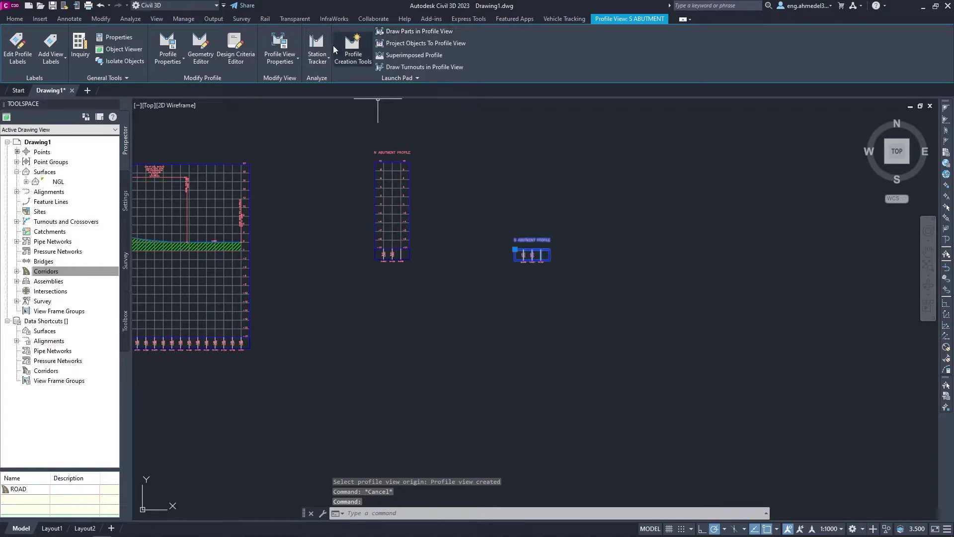
{"action": "left_click", "coordinate": [279, 44]}
{"action": "type", "text": "10"}
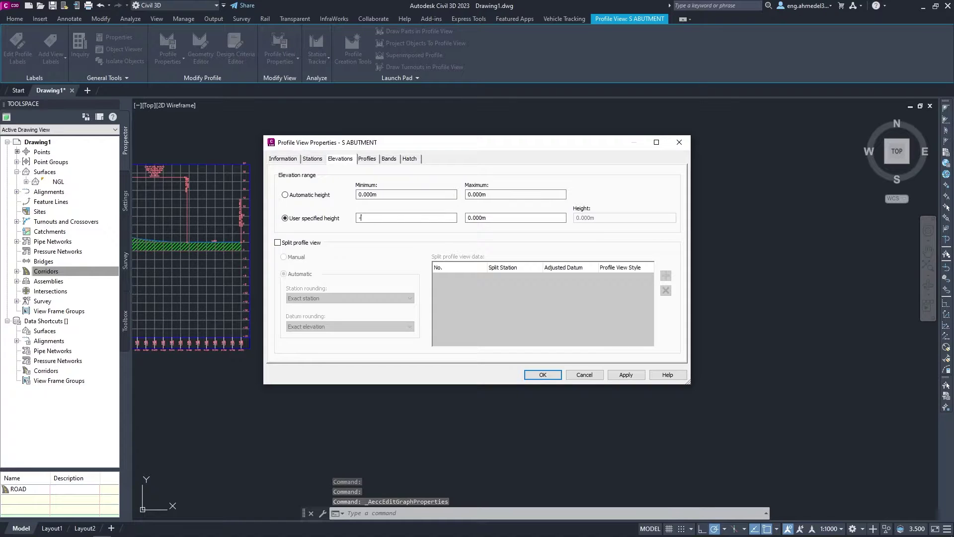
{"action": "left_click", "coordinate": [542, 374]}
{"action": "key", "text": "Escape"}
{"action": "key", "text": "Escape"}
{"action": "scroll", "coordinate": [394, 274], "scroll_direction": "up", "scroll_amount": 3}
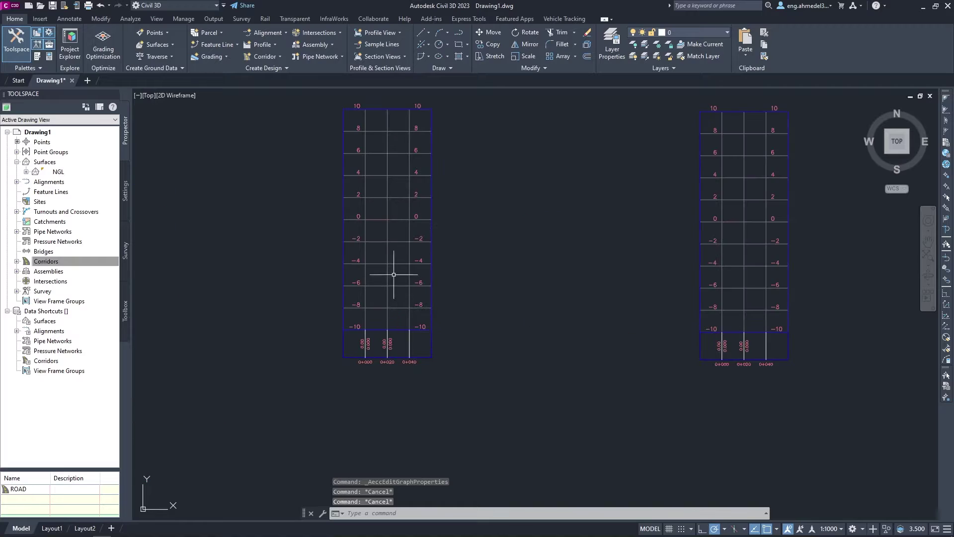
{"action": "scroll", "coordinate": [535, 300], "scroll_direction": "down", "scroll_amount": 3}
{"action": "scroll", "coordinate": [502, 272], "scroll_direction": "up", "scroll_amount": 2}
{"action": "middle_click_drag", "start_coordinate": [502, 273], "coordinate": [387, 408]}
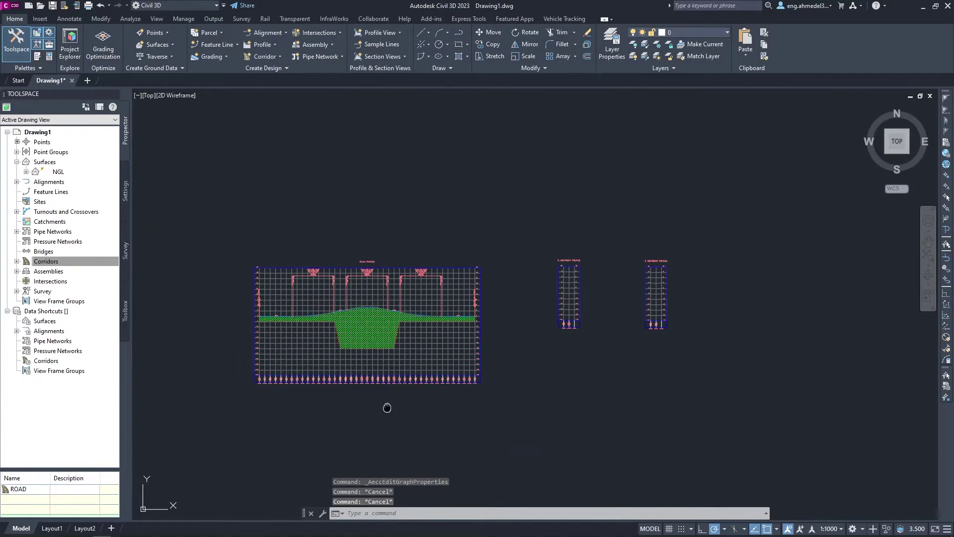
{"action": "scroll", "coordinate": [387, 407], "scroll_direction": "down", "scroll_amount": 5}
{"action": "scroll", "coordinate": [488, 324], "scroll_direction": "up", "scroll_amount": 3}
{"action": "scroll", "coordinate": [559, 371], "scroll_direction": "up", "scroll_amount": 3}
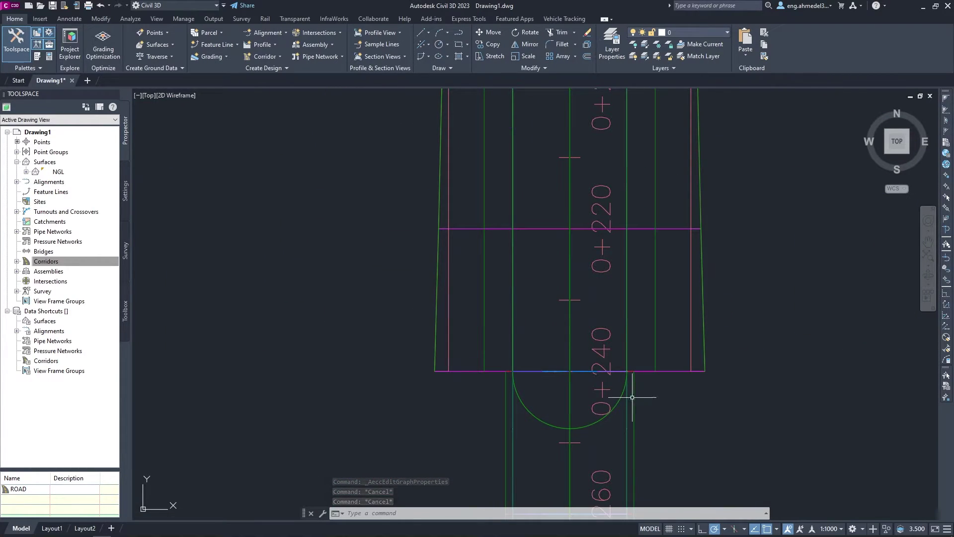
{"action": "scroll", "coordinate": [632, 397], "scroll_direction": "down", "scroll_amount": 2}
{"action": "scroll", "coordinate": [633, 397], "scroll_direction": "down", "scroll_amount": 3}
{"action": "middle_click_drag", "start_coordinate": [632, 397], "coordinate": [522, 167]}
{"action": "scroll", "coordinate": [415, 211], "scroll_direction": "up", "scroll_amount": 3}
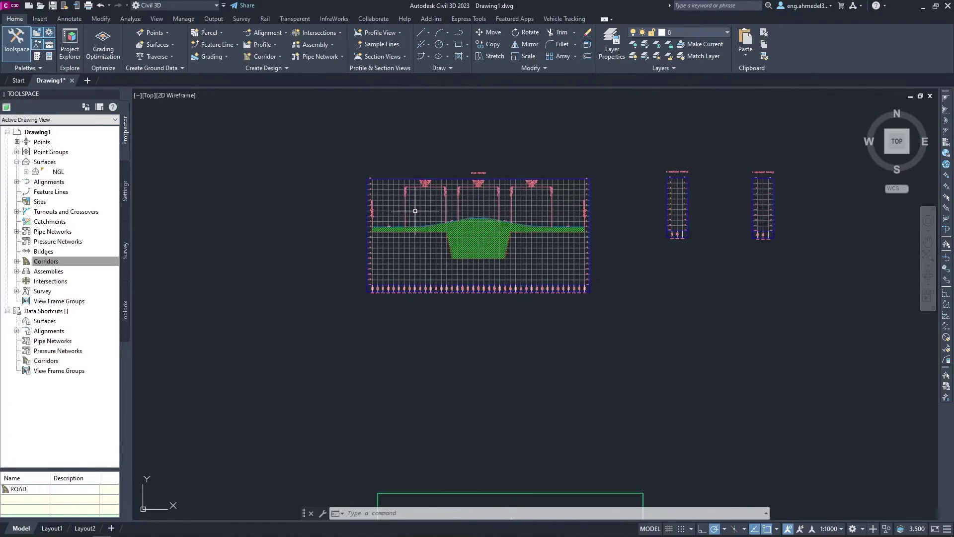
{"action": "scroll", "coordinate": [415, 210], "scroll_direction": "up", "scroll_amount": 5}
Try adding station-elevation labels at station 240 on the ROAD profile view, then cancel
{"action": "left_click", "coordinate": [456, 239]}
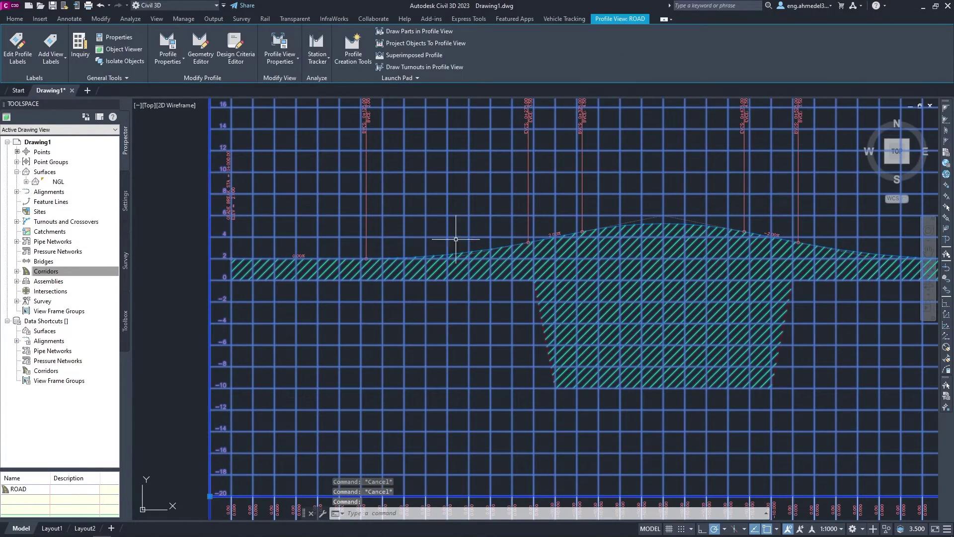
{"action": "left_click", "coordinate": [58, 63]}
{"action": "left_click", "coordinate": [69, 84]}
{"action": "scroll", "coordinate": [479, 203], "scroll_direction": "up", "scroll_amount": 3}
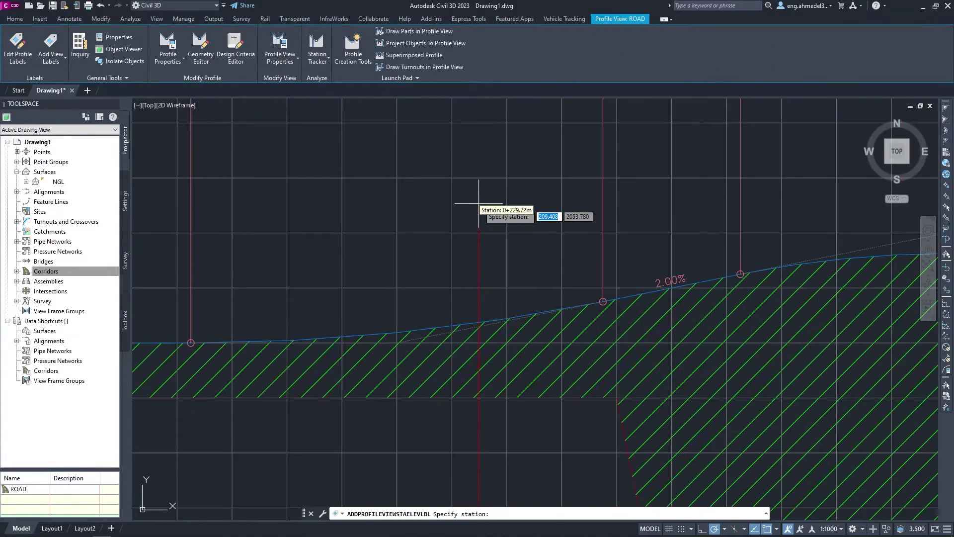
{"action": "key", "text": "Return"}
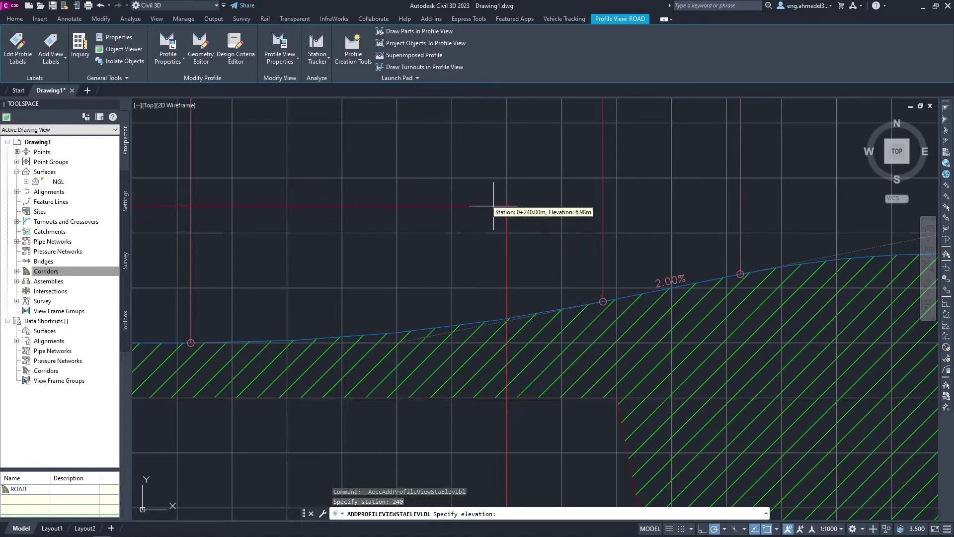
{"action": "scroll", "coordinate": [509, 317], "scroll_direction": "up", "scroll_amount": 2}
{"action": "scroll", "coordinate": [510, 317], "scroll_direction": "up", "scroll_amount": 2}
{"action": "scroll", "coordinate": [509, 317], "scroll_direction": "up", "scroll_amount": 2}
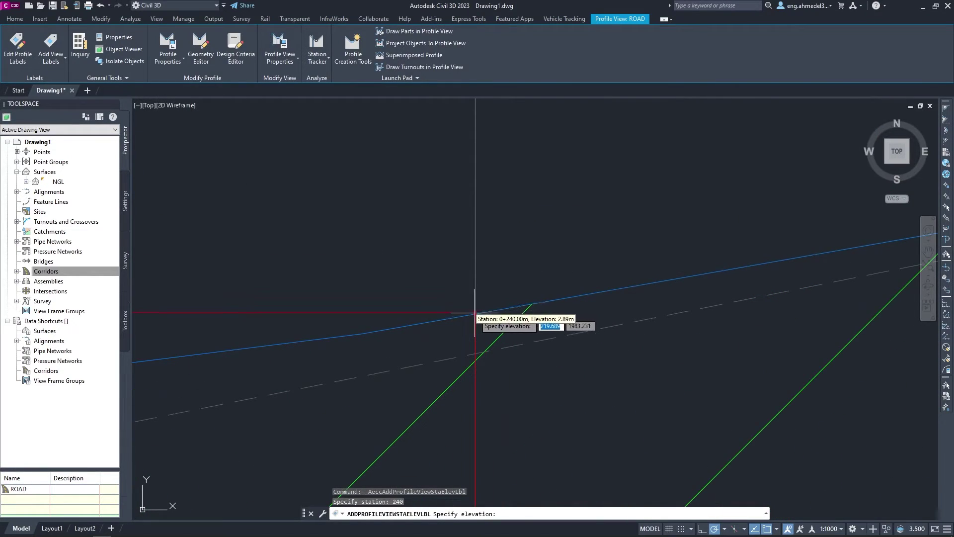
{"action": "left_click", "coordinate": [476, 313]}
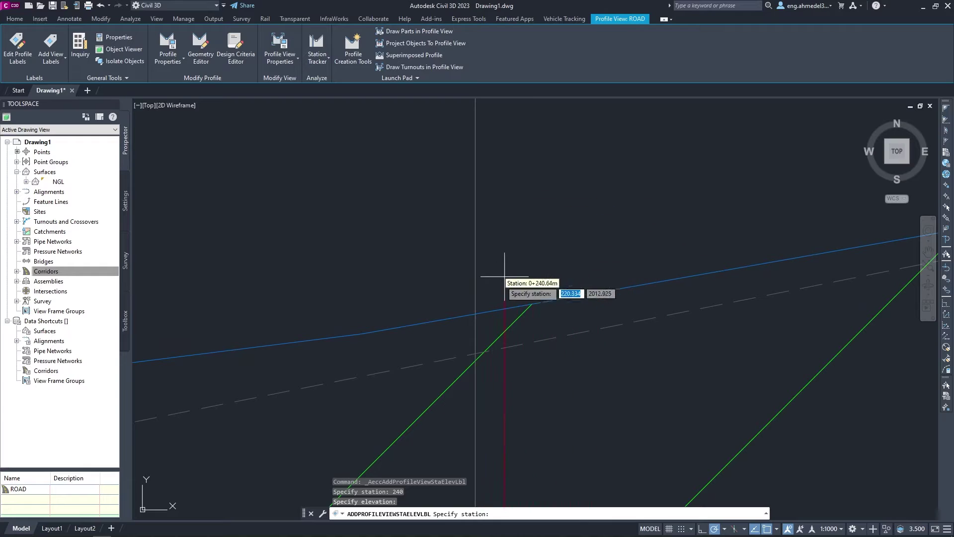
{"action": "scroll", "coordinate": [433, 246], "scroll_direction": "down", "scroll_amount": 2}
{"action": "type", "text": "240"}
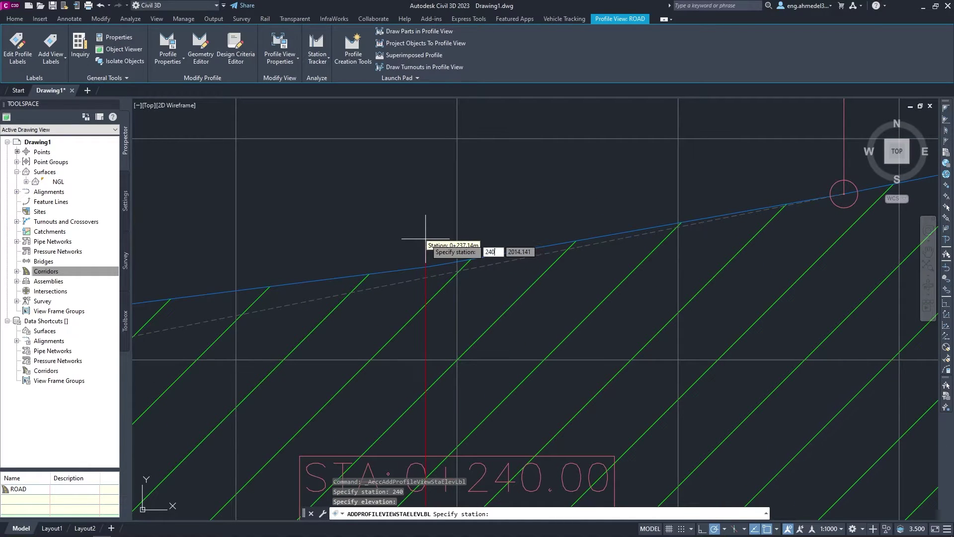
{"action": "key", "text": "Return"}
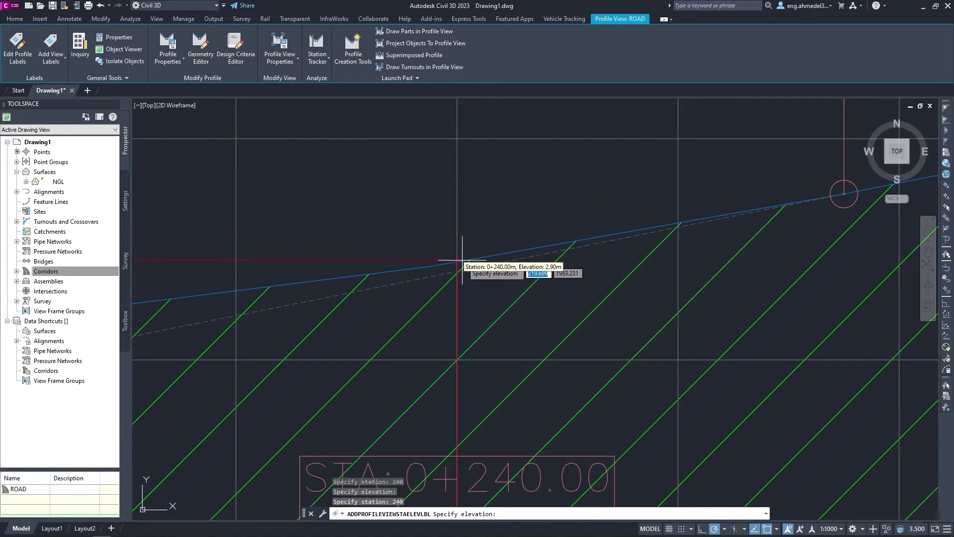
{"action": "key", "text": "Escape"}
Regenerate the drawing and retry a station-elevation label at 240, cancelling the elevation pick
{"action": "type", "text": "RE"}
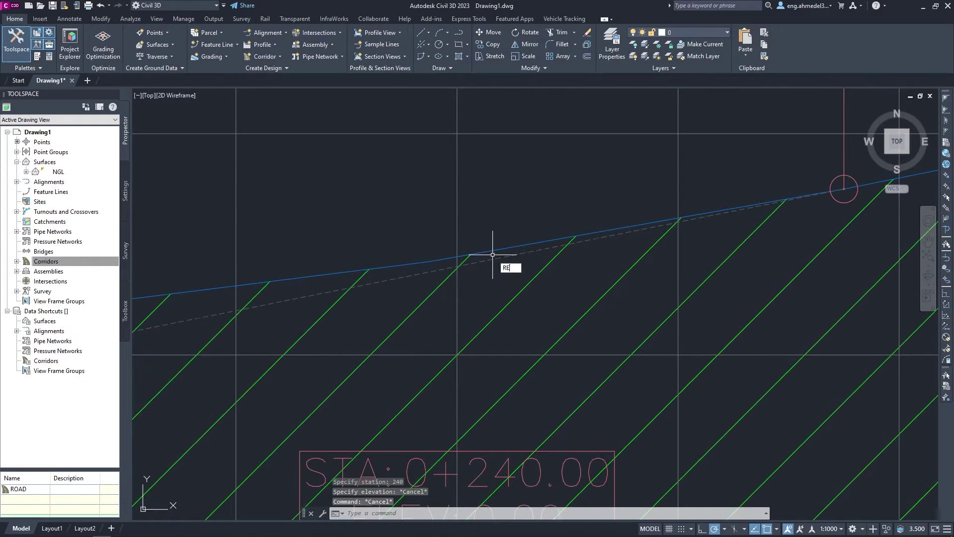
{"action": "key", "text": "Return"}
{"action": "left_click", "coordinate": [456, 215]}
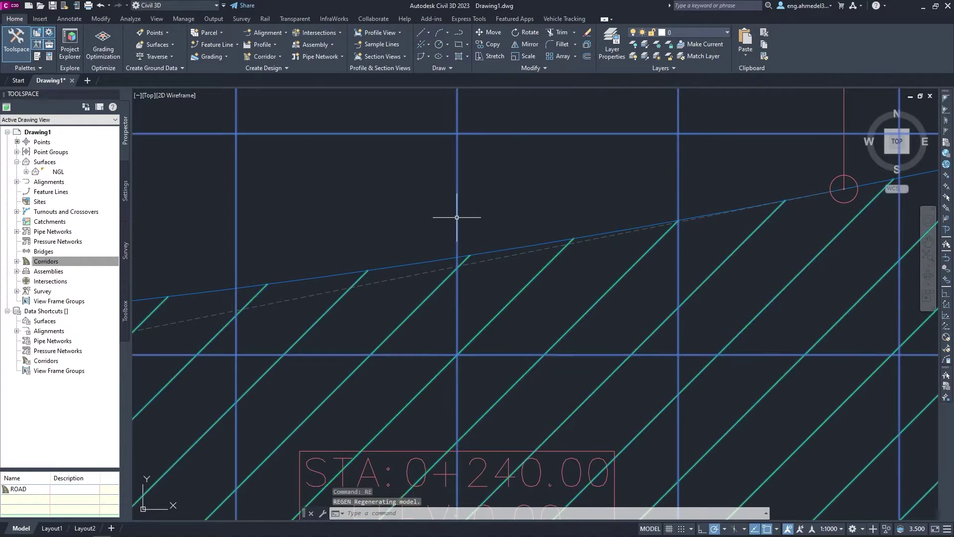
{"action": "left_click", "coordinate": [70, 79]}
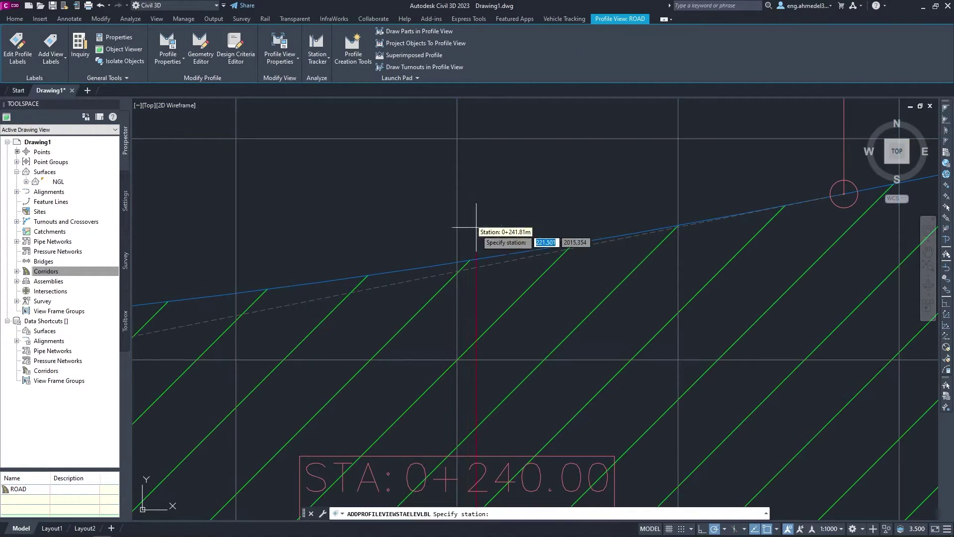
{"action": "type", "text": "0"}
{"action": "key", "text": "Return"}
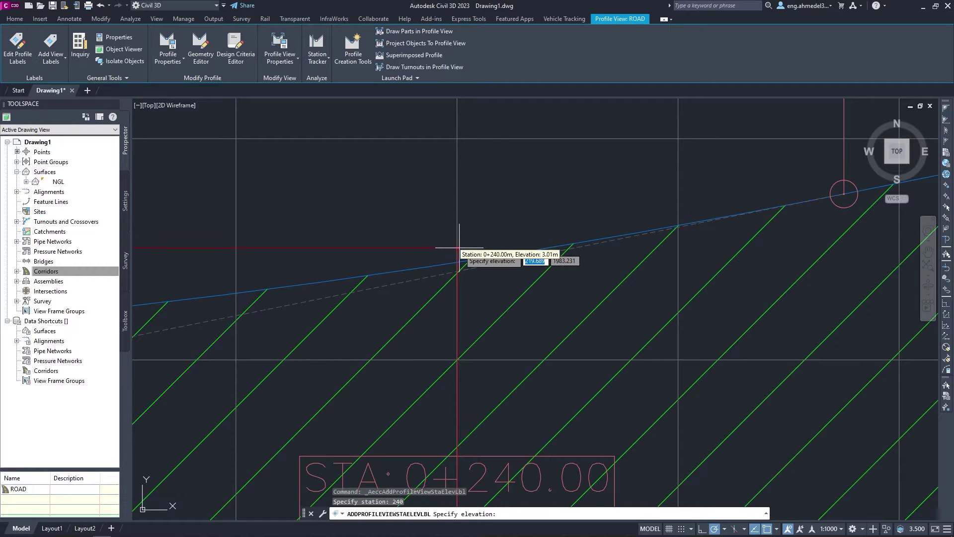
{"action": "key", "text": "Escape"}
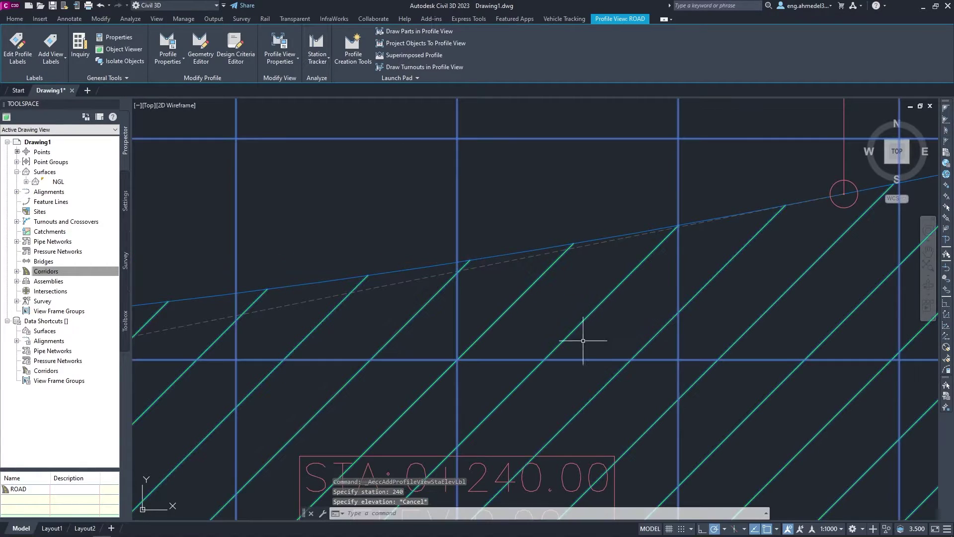
Confirm the object snap settings and reselect the ROAD profile view
{"action": "left_click", "coordinate": [774, 528]}
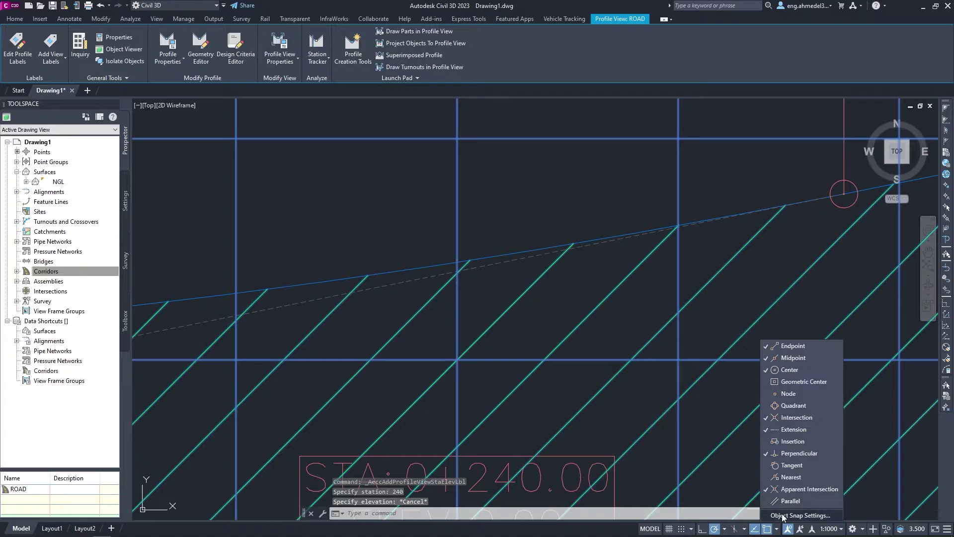
{"action": "left_click", "coordinate": [783, 516]}
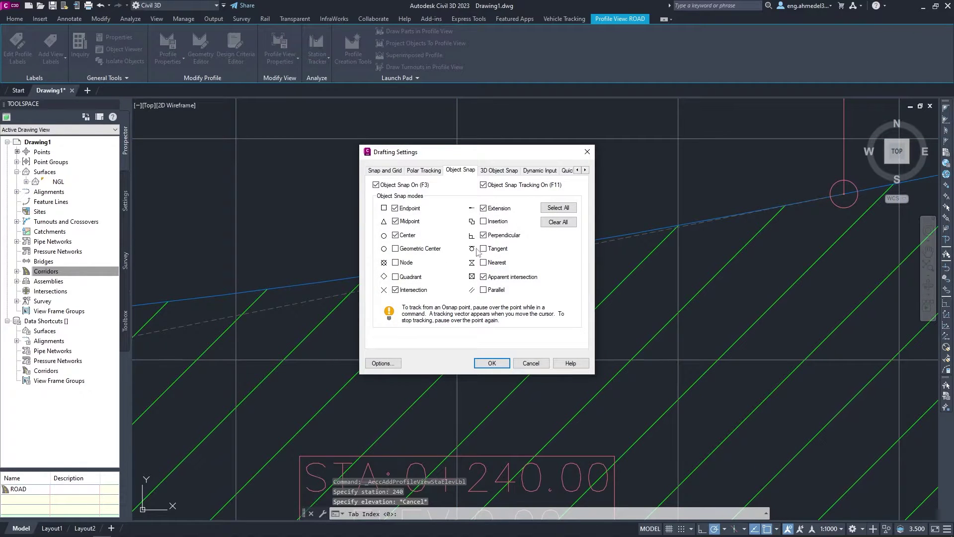
{"action": "left_click", "coordinate": [500, 362]}
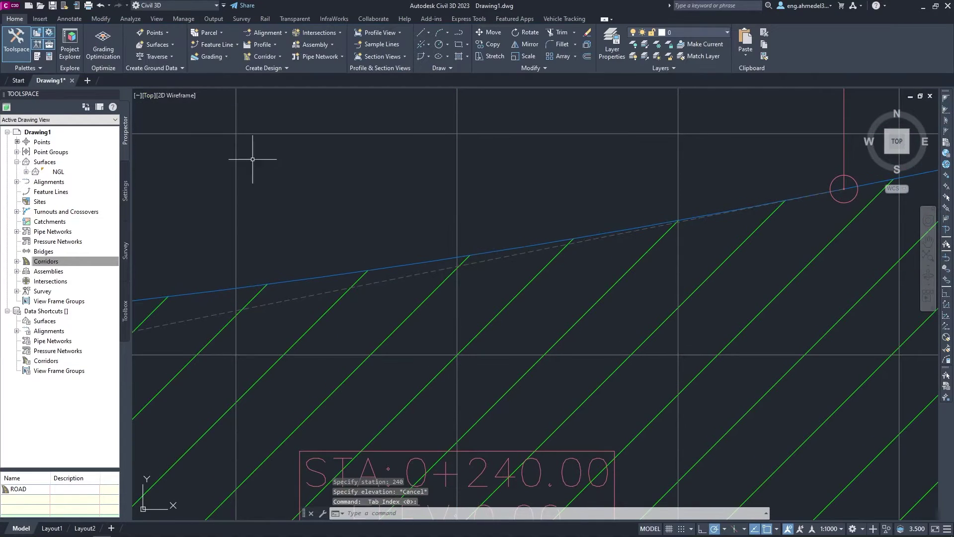
{"action": "left_click", "coordinate": [234, 206]}
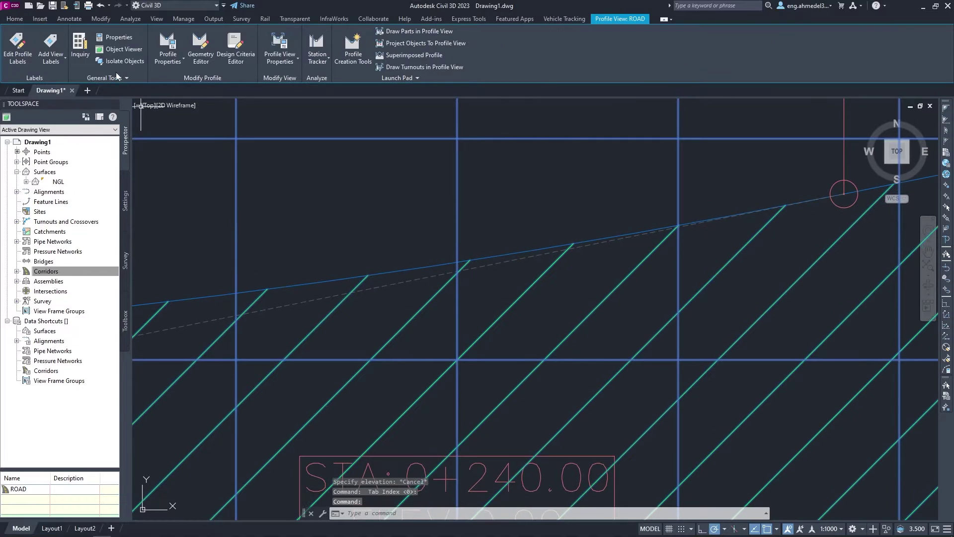
Add a station-elevation label on the ROAD profile at 0+240.00 (ELEV 2.88)
{"action": "left_click", "coordinate": [52, 55]}
{"action": "left_click", "coordinate": [71, 82]}
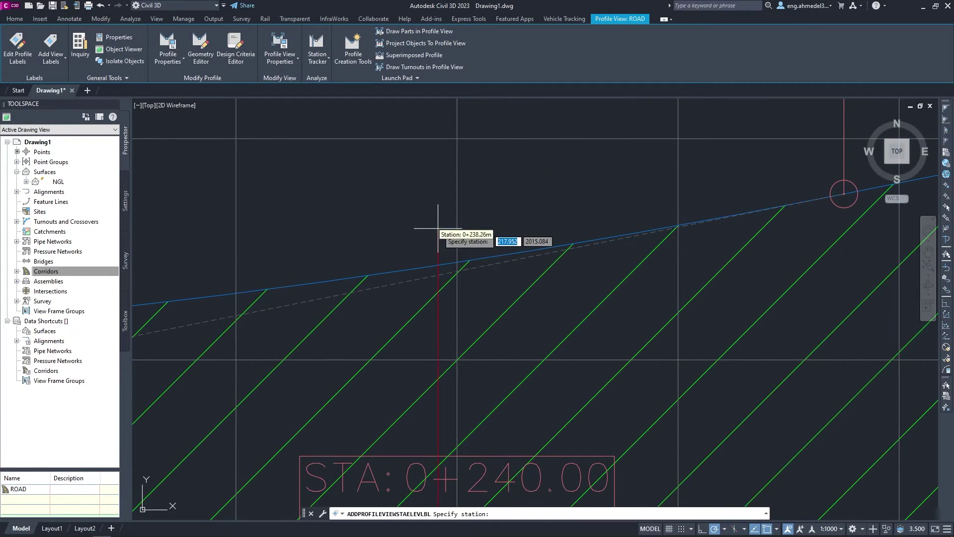
{"action": "type", "text": "240"}
{"action": "key", "text": "Return"}
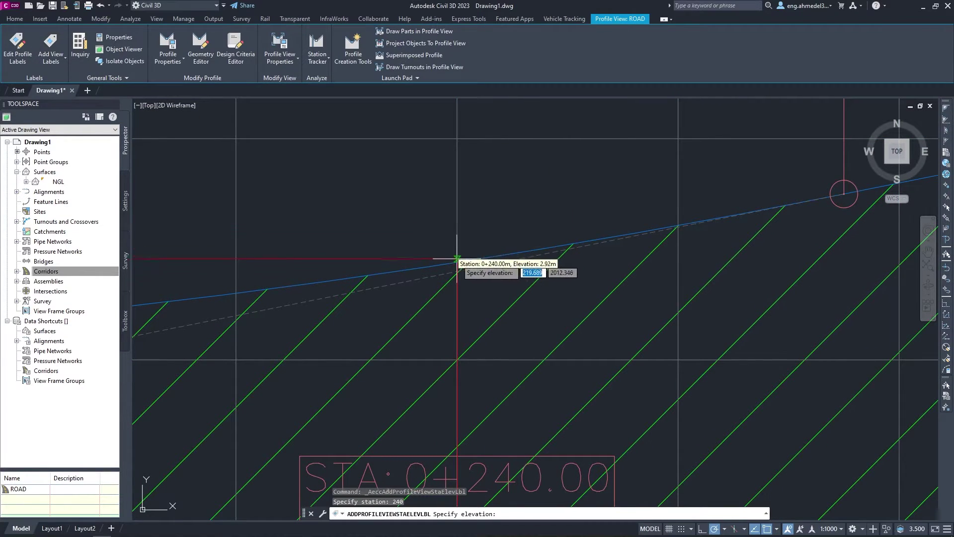
{"action": "left_click", "coordinate": [457, 261]}
Add the second station-elevation label at 0+560.00 (ELEV 2.90) and finish labeling
{"action": "scroll", "coordinate": [462, 291], "scroll_direction": "down", "scroll_amount": 3}
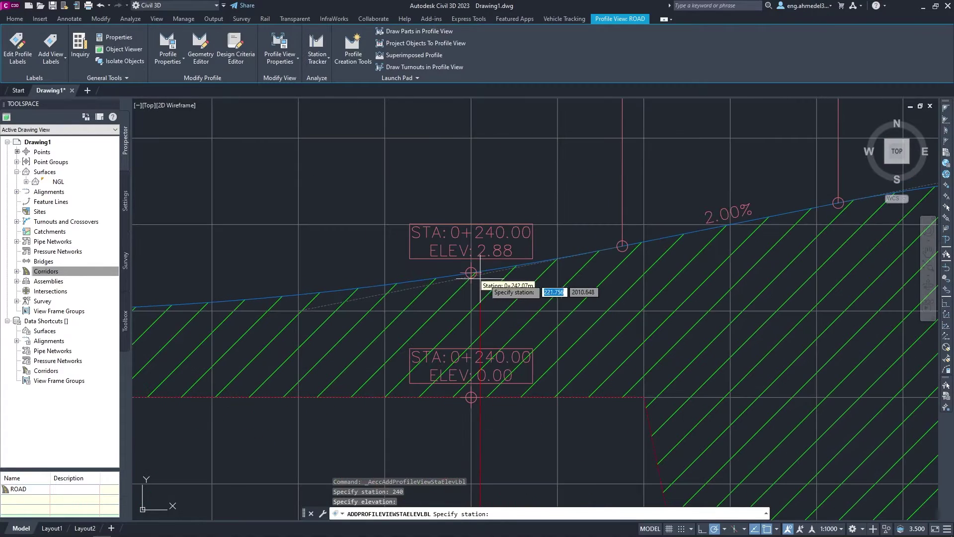
{"action": "scroll", "coordinate": [423, 271], "scroll_direction": "down", "scroll_amount": 5}
{"action": "scroll", "coordinate": [490, 266], "scroll_direction": "down", "scroll_amount": 2}
{"action": "scroll", "coordinate": [485, 266], "scroll_direction": "up", "scroll_amount": 3}
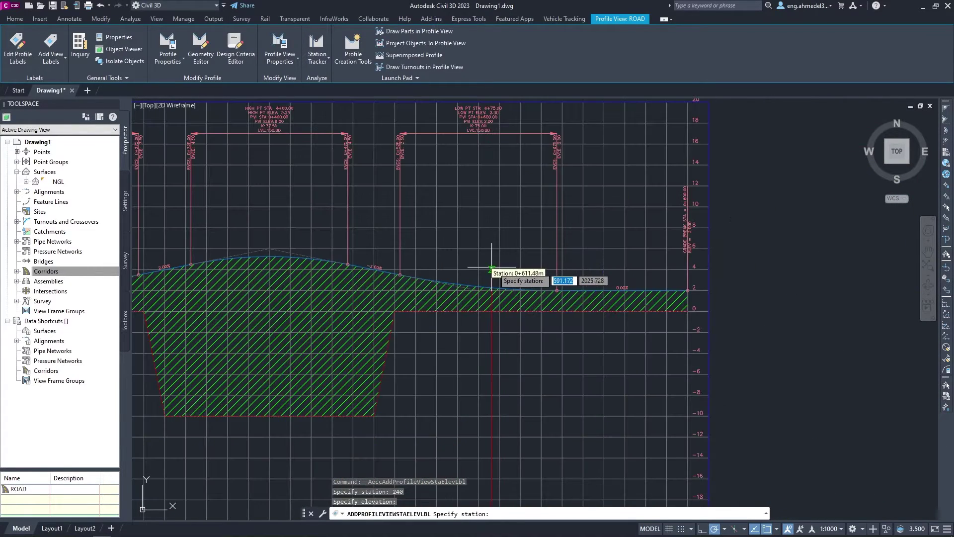
{"action": "scroll", "coordinate": [474, 264], "scroll_direction": "down", "scroll_amount": 2}
{"action": "scroll", "coordinate": [468, 251], "scroll_direction": "down", "scroll_amount": 5}
{"action": "scroll", "coordinate": [467, 253], "scroll_direction": "down", "scroll_amount": 3}
{"action": "scroll", "coordinate": [455, 397], "scroll_direction": "up", "scroll_amount": 5}
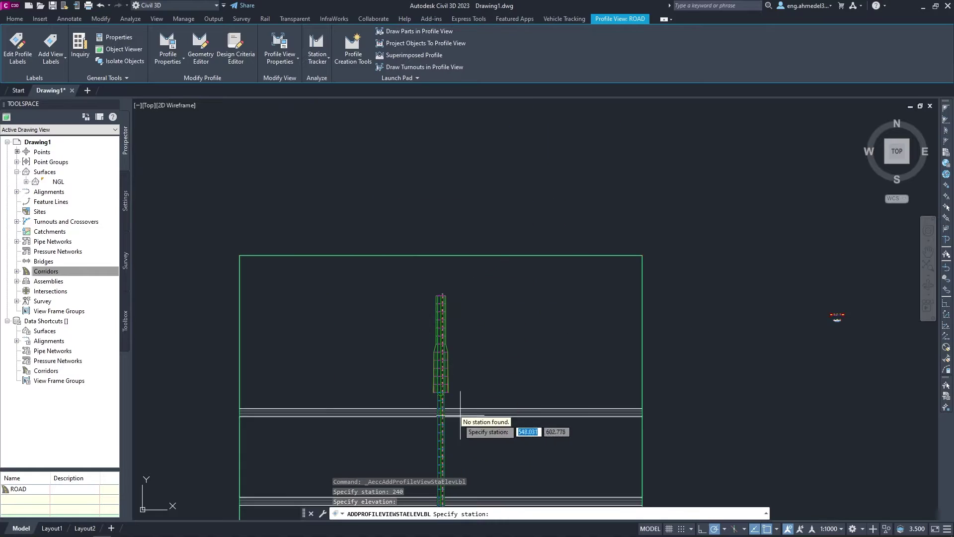
{"action": "scroll", "coordinate": [450, 393], "scroll_direction": "down", "scroll_amount": 4}
{"action": "scroll", "coordinate": [446, 415], "scroll_direction": "up", "scroll_amount": 6}
{"action": "scroll", "coordinate": [446, 416], "scroll_direction": "down", "scroll_amount": 2}
{"action": "scroll", "coordinate": [469, 383], "scroll_direction": "down", "scroll_amount": 4}
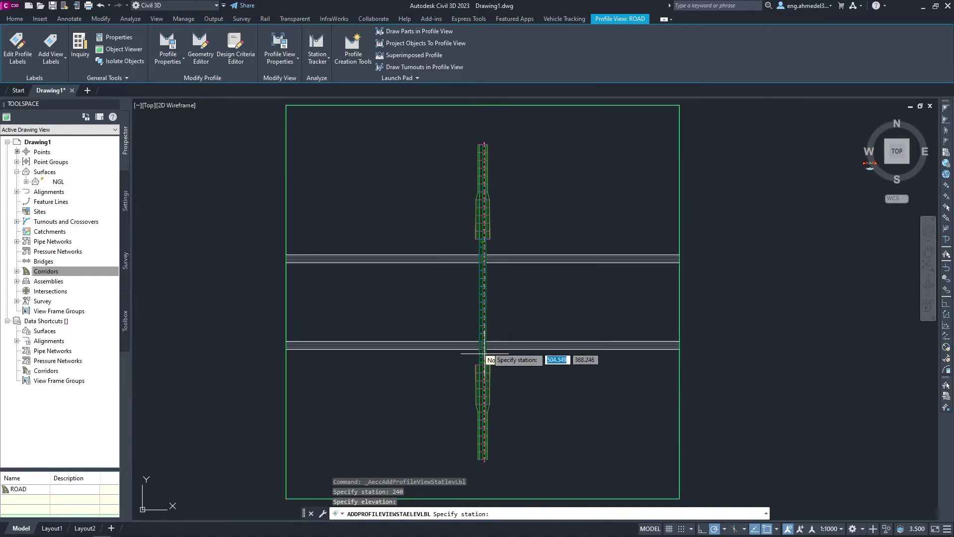
{"action": "scroll", "coordinate": [492, 298], "scroll_direction": "down", "scroll_amount": 5}
{"action": "scroll", "coordinate": [503, 195], "scroll_direction": "up", "scroll_amount": 3}
{"action": "scroll", "coordinate": [504, 195], "scroll_direction": "up", "scroll_amount": 5}
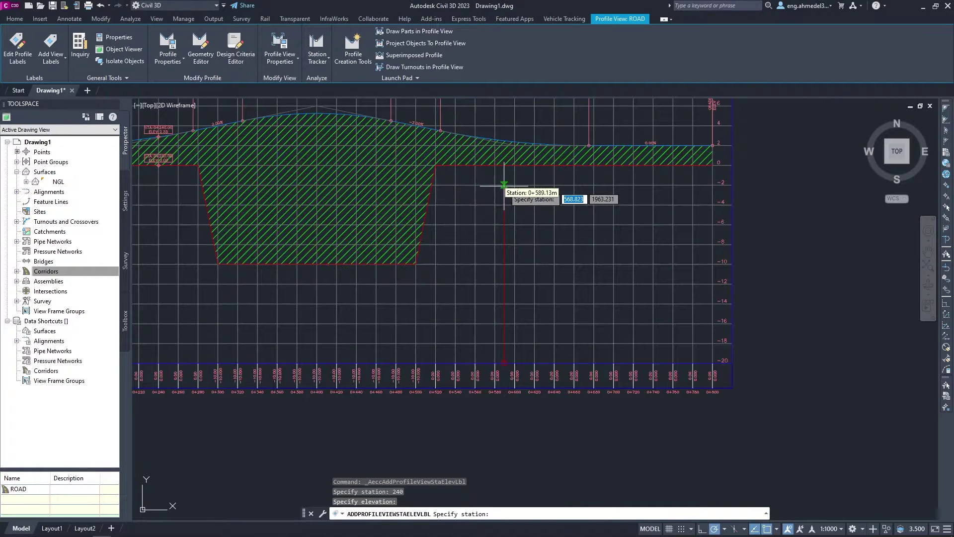
{"action": "scroll", "coordinate": [492, 159], "scroll_direction": "down", "scroll_amount": 2}
{"action": "scroll", "coordinate": [470, 167], "scroll_direction": "up", "scroll_amount": 5}
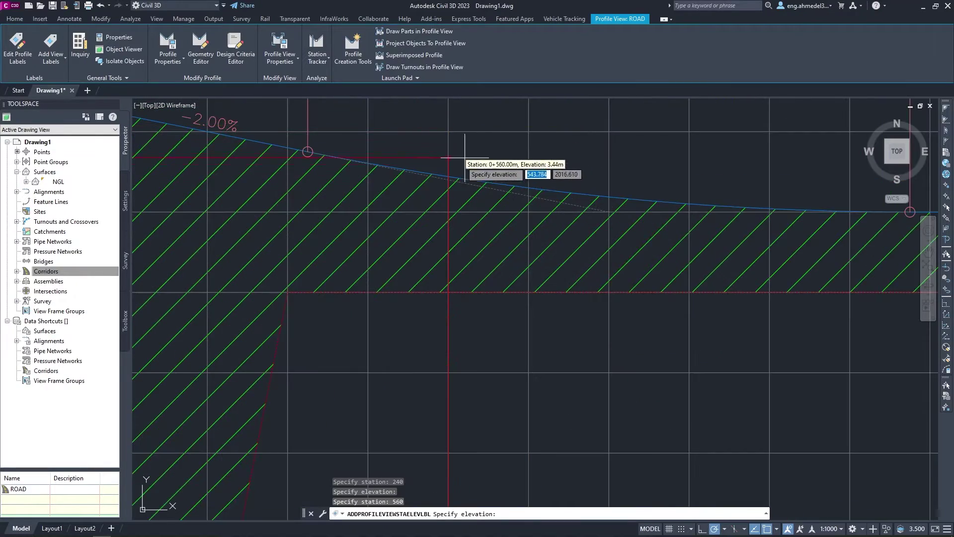
{"action": "scroll", "coordinate": [456, 175], "scroll_direction": "up", "scroll_amount": 3}
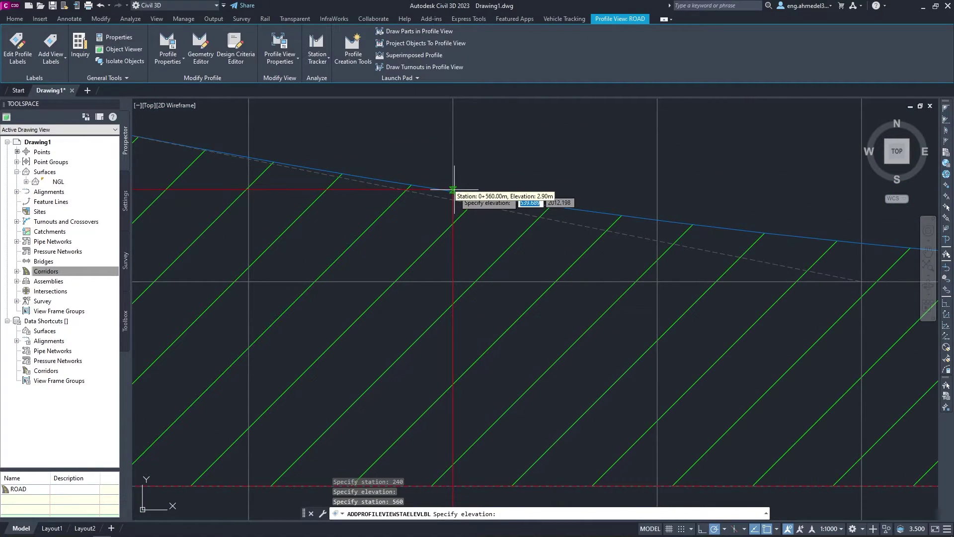
{"action": "left_click", "coordinate": [453, 189]}
{"action": "key", "text": "Escape"}
{"action": "scroll", "coordinate": [453, 190], "scroll_direction": "down", "scroll_amount": 5}
{"action": "scroll", "coordinate": [596, 234], "scroll_direction": "down", "scroll_amount": 3}
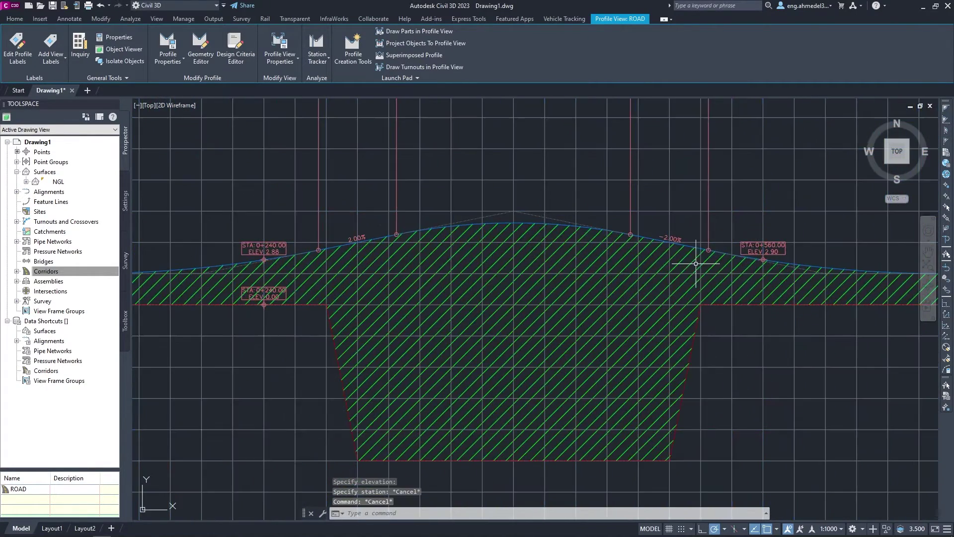
{"action": "key", "text": "Escape"}
{"action": "middle_click_drag", "start_coordinate": [646, 246], "coordinate": [571, 231]}
{"action": "middle_click_drag", "start_coordinate": [170, 236], "coordinate": [406, 236]}
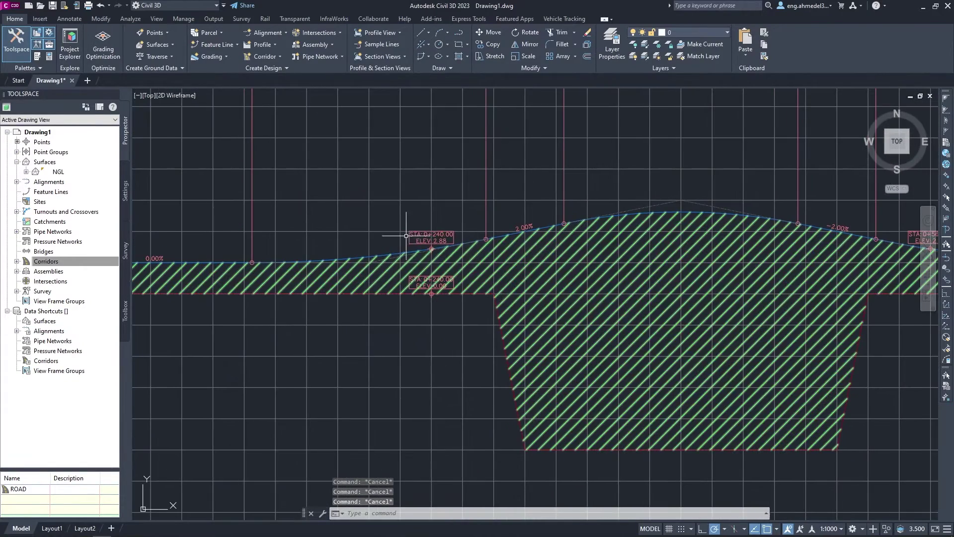
{"action": "scroll", "coordinate": [486, 255], "scroll_direction": "up", "scroll_amount": 4}
{"action": "scroll", "coordinate": [485, 256], "scroll_direction": "up", "scroll_amount": 3}
{"action": "scroll", "coordinate": [494, 260], "scroll_direction": "up", "scroll_amount": 3}
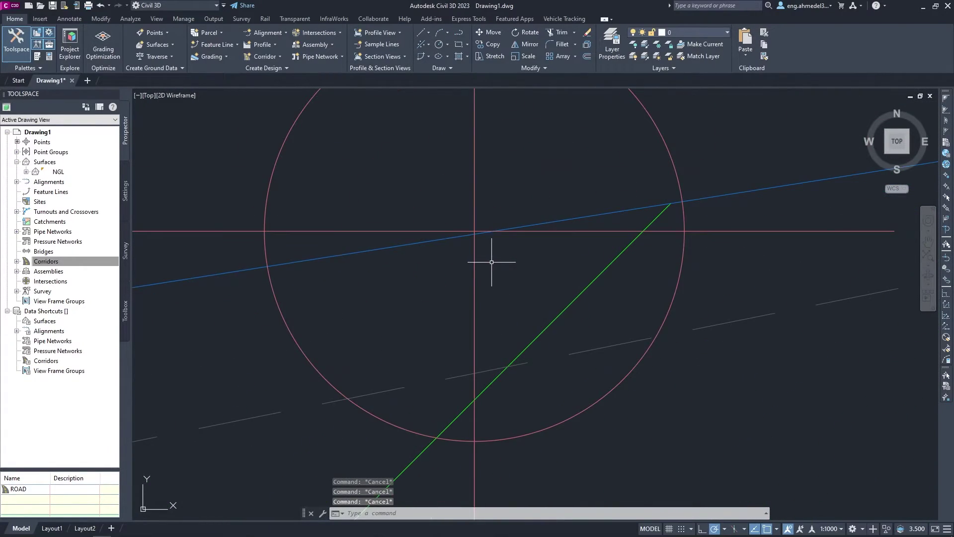
{"action": "left_click", "coordinate": [474, 240]}
{"action": "scroll", "coordinate": [472, 218], "scroll_direction": "up", "scroll_amount": 3}
{"action": "left_click", "coordinate": [463, 193]}
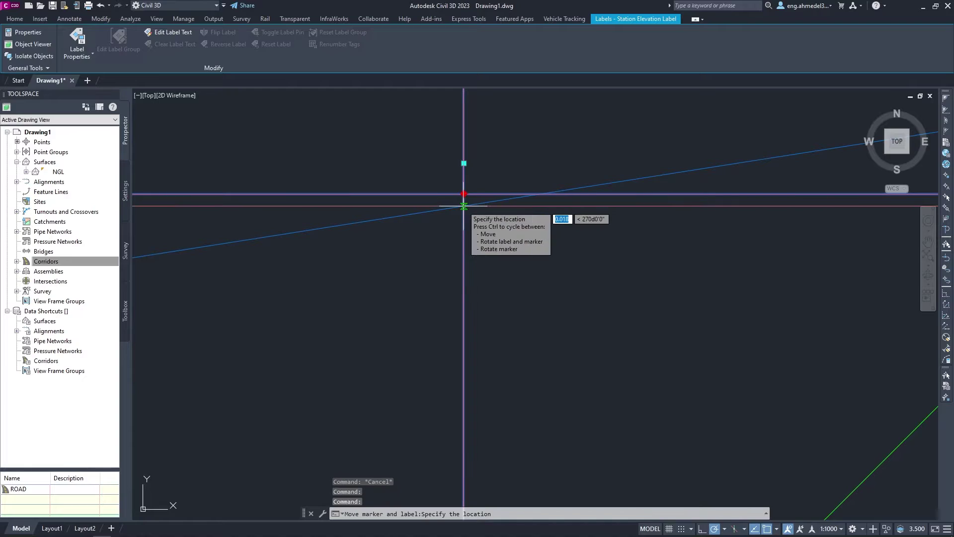
{"action": "key", "text": "Escape"}
{"action": "scroll", "coordinate": [496, 206], "scroll_direction": "down", "scroll_amount": 3}
{"action": "scroll", "coordinate": [498, 209], "scroll_direction": "down", "scroll_amount": 2}
{"action": "scroll", "coordinate": [498, 210], "scroll_direction": "down", "scroll_amount": 5}
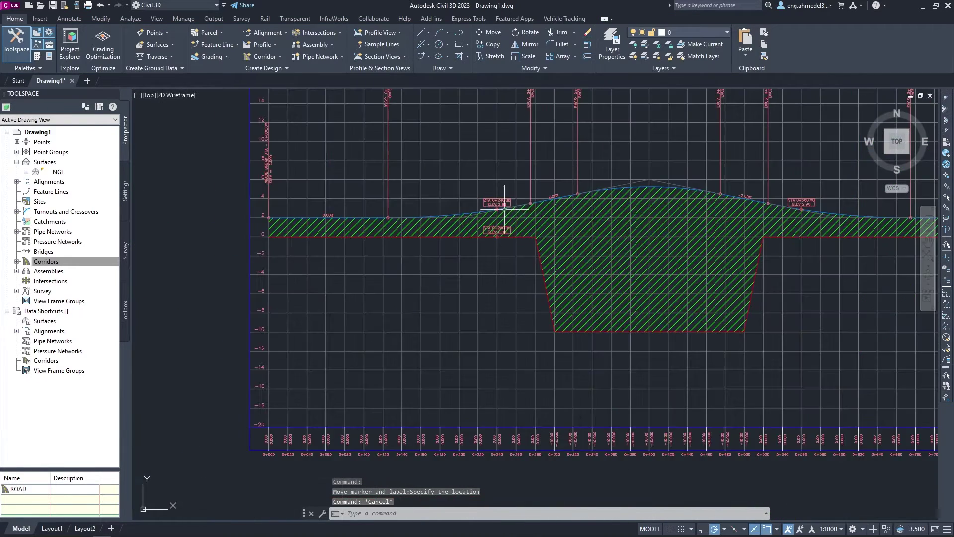
{"action": "scroll", "coordinate": [550, 213], "scroll_direction": "up", "scroll_amount": 5}
{"action": "scroll", "coordinate": [542, 213], "scroll_direction": "up", "scroll_amount": 3}
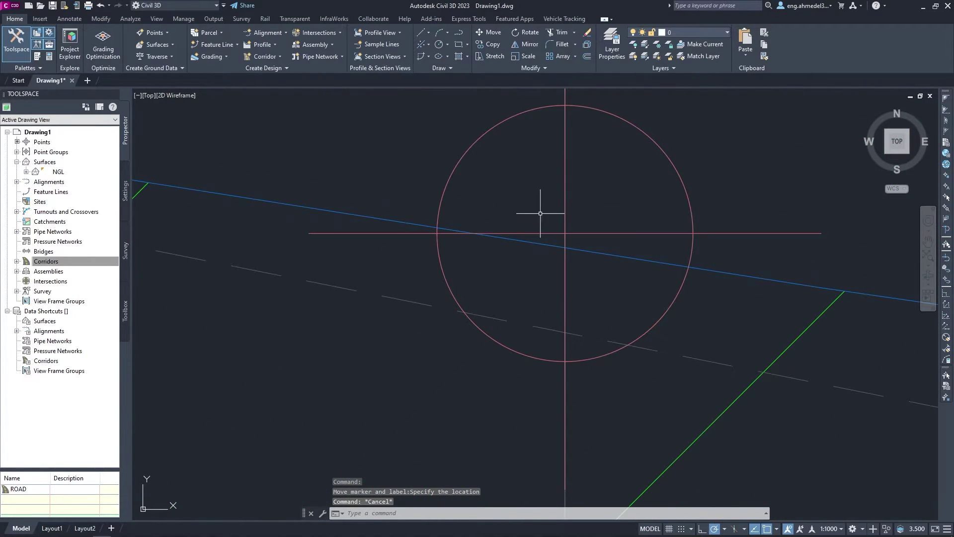
{"action": "left_click", "coordinate": [559, 232]}
{"action": "scroll", "coordinate": [574, 248], "scroll_direction": "up", "scroll_amount": 4}
{"action": "left_click", "coordinate": [550, 207]}
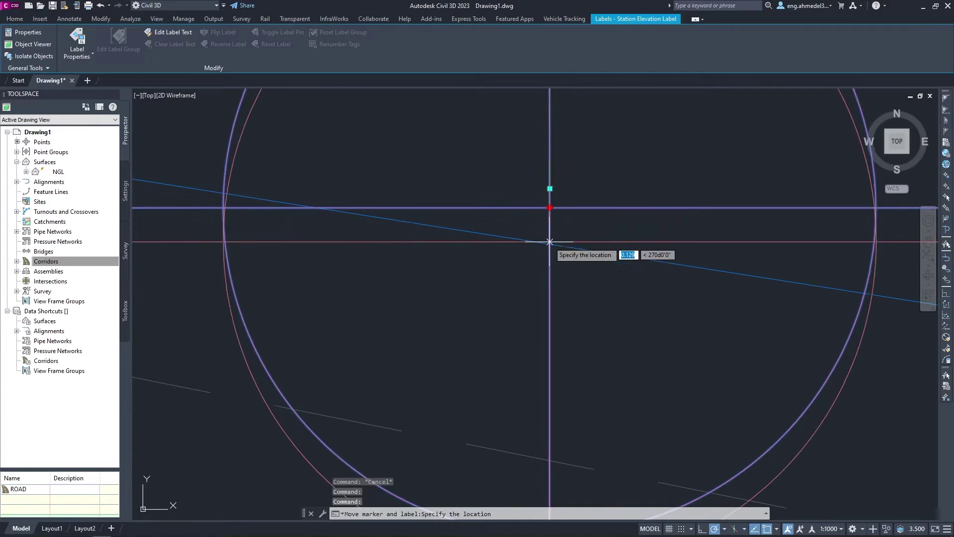
{"action": "key", "text": "Escape"}
{"action": "scroll", "coordinate": [643, 273], "scroll_direction": "down", "scroll_amount": 3}
{"action": "scroll", "coordinate": [610, 221], "scroll_direction": "down", "scroll_amount": 3}
{"action": "scroll", "coordinate": [610, 221], "scroll_direction": "down", "scroll_amount": 3}
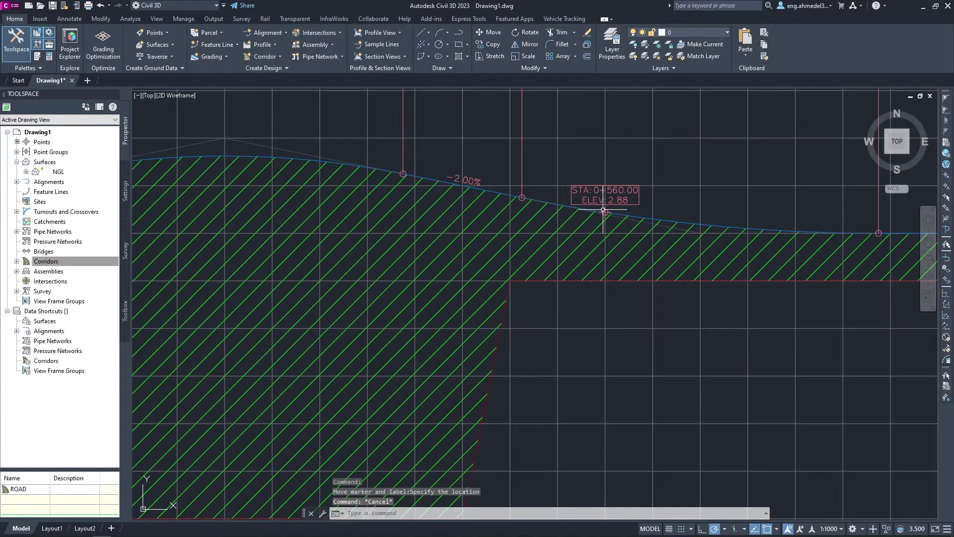
{"action": "scroll", "coordinate": [610, 221], "scroll_direction": "down", "scroll_amount": 3}
{"action": "scroll", "coordinate": [504, 221], "scroll_direction": "up", "scroll_amount": 2}
{"action": "scroll", "coordinate": [504, 221], "scroll_direction": "up", "scroll_amount": 1}
Create a new profile in the N ABUTMENT profile view, named by Alignment Name
{"action": "scroll", "coordinate": [504, 221], "scroll_direction": "up", "scroll_amount": 4}
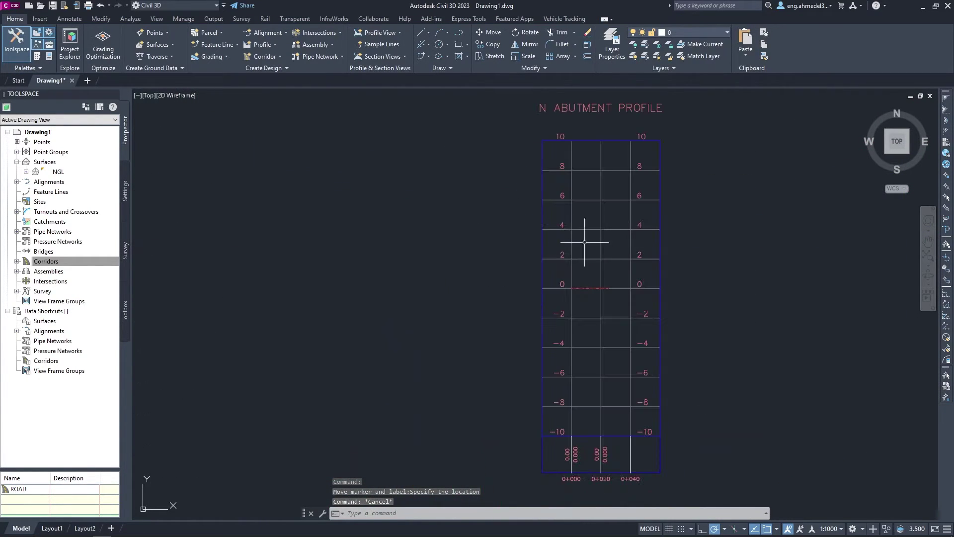
{"action": "left_click", "coordinate": [542, 230]}
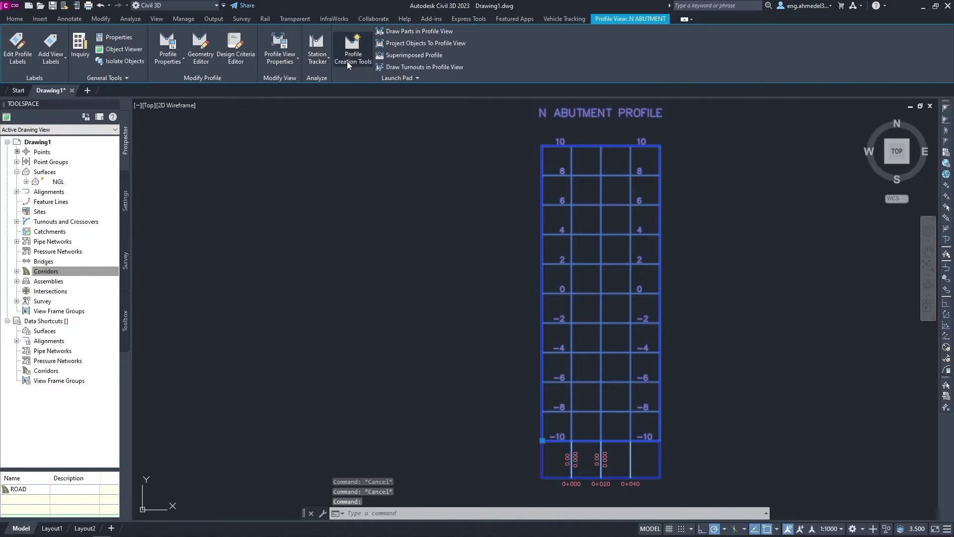
{"action": "left_click", "coordinate": [352, 49]}
{"action": "left_click", "coordinate": [557, 182]}
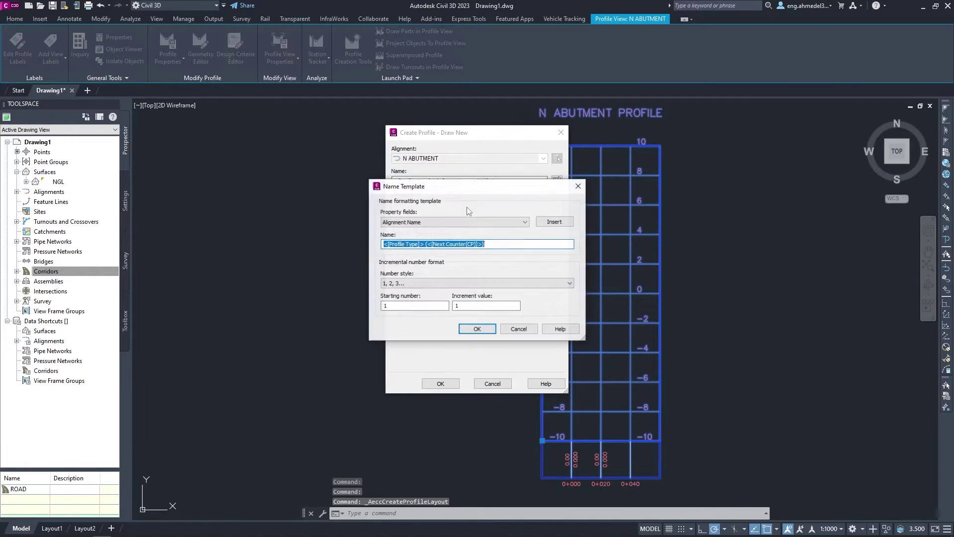
{"action": "left_click", "coordinate": [468, 221]}
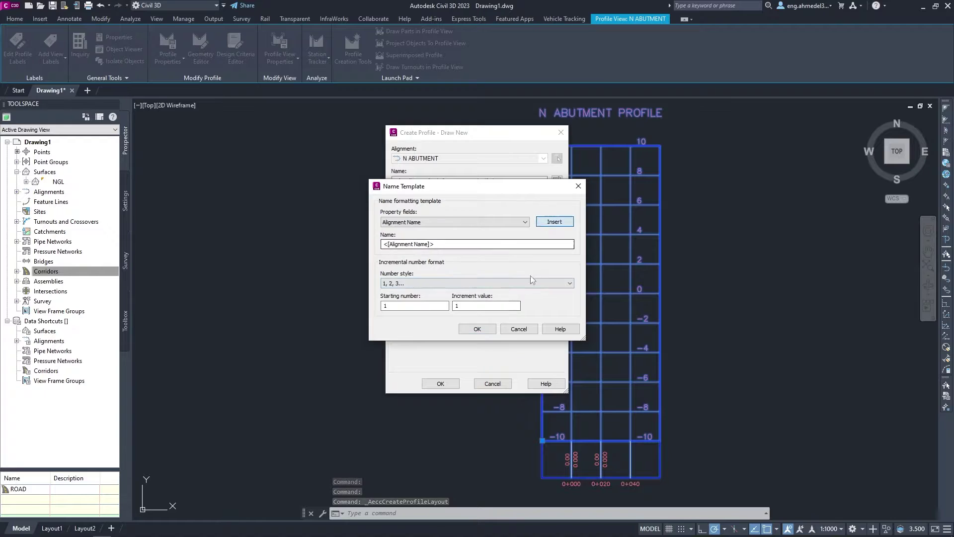
{"action": "left_click", "coordinate": [478, 329]}
{"action": "left_click", "coordinate": [440, 383]}
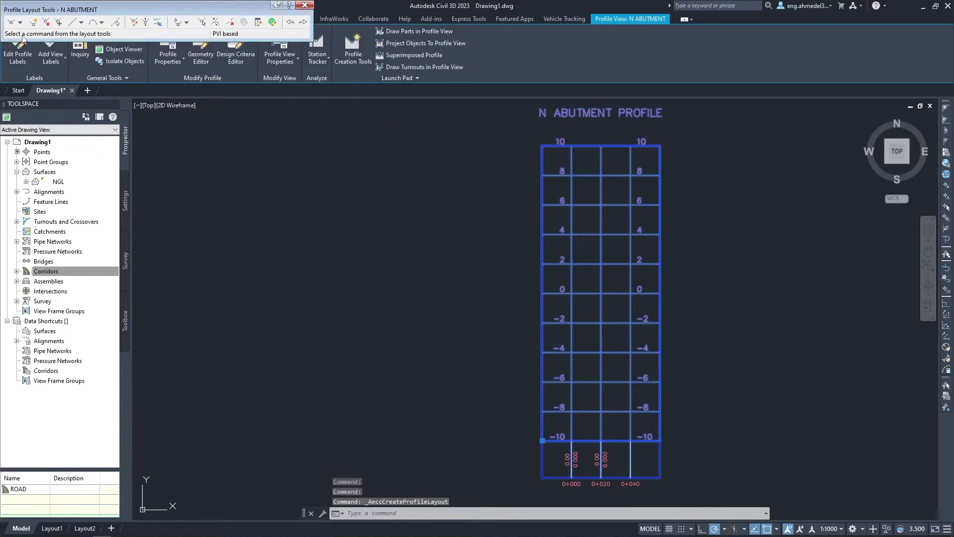
Draw a single profile tangent from station 0+000 to 0+040
{"action": "left_click", "coordinate": [20, 22]}
{"action": "scroll", "coordinate": [455, 241], "scroll_direction": "up", "scroll_amount": 1}
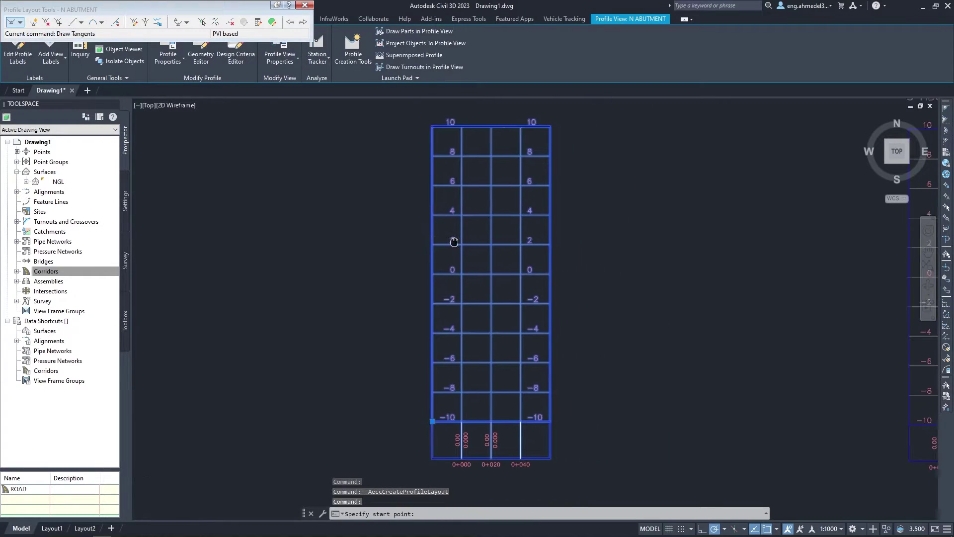
{"action": "scroll", "coordinate": [463, 240], "scroll_direction": "up", "scroll_amount": 2}
{"action": "left_click", "coordinate": [461, 244]}
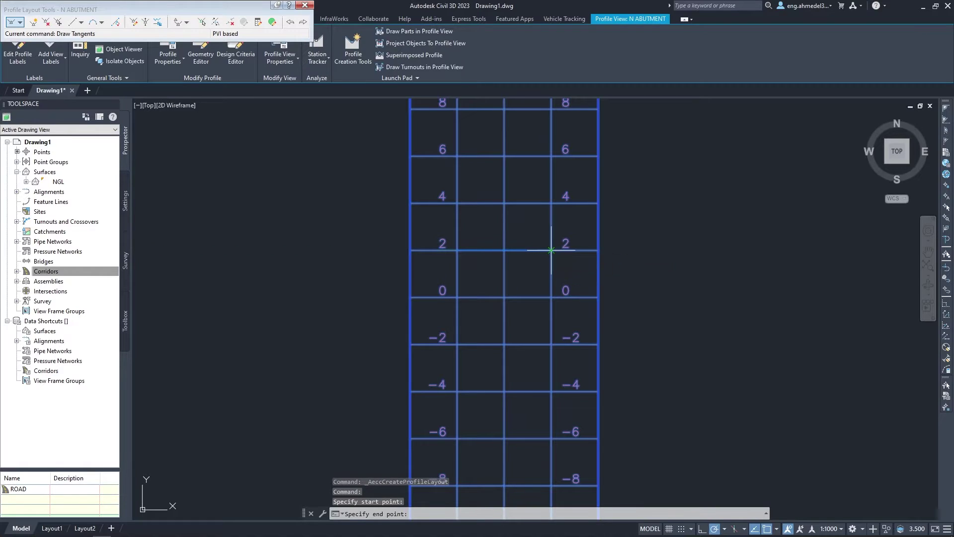
{"action": "left_click", "coordinate": [551, 250]}
{"action": "key", "text": "Return"}
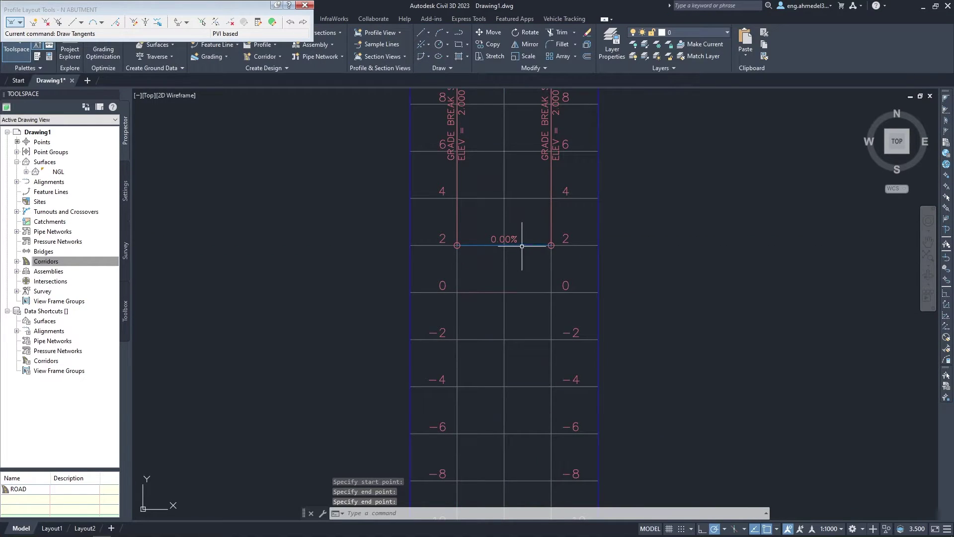
{"action": "key", "text": "Return"}
Set both PVI elevations to 2.880 m in the Panorama table
{"action": "left_click", "coordinate": [272, 21]}
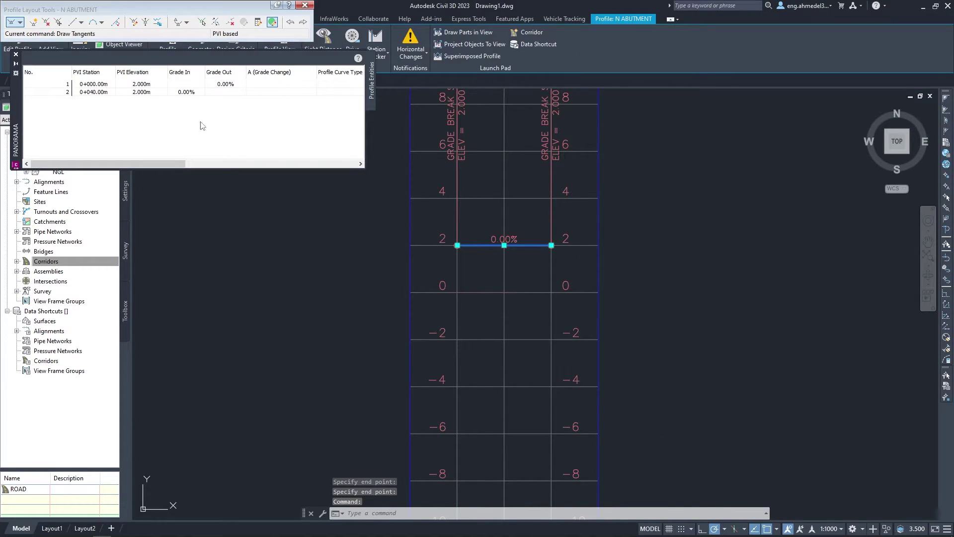
{"action": "double_click", "coordinate": [142, 83]}
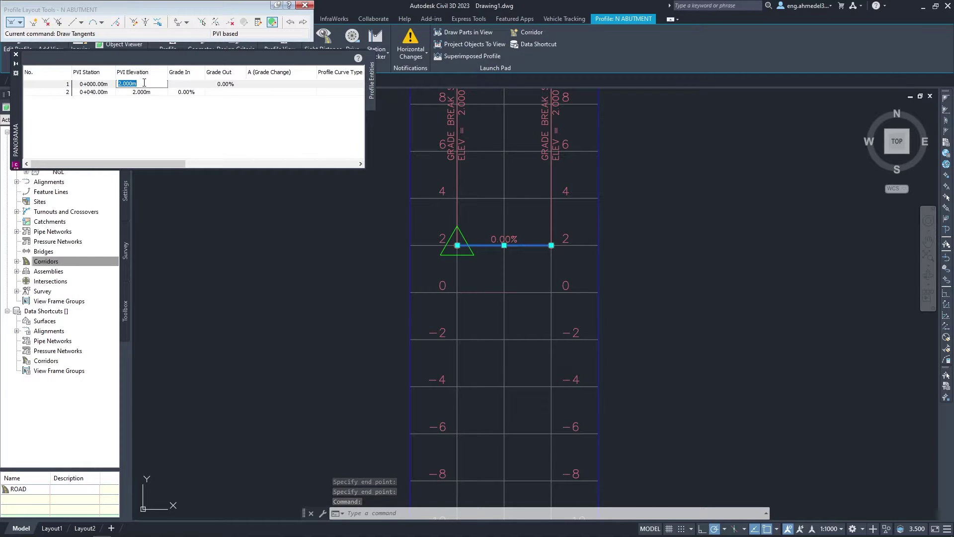
{"action": "type", "text": "2.88"}
{"action": "key", "text": "Return"}
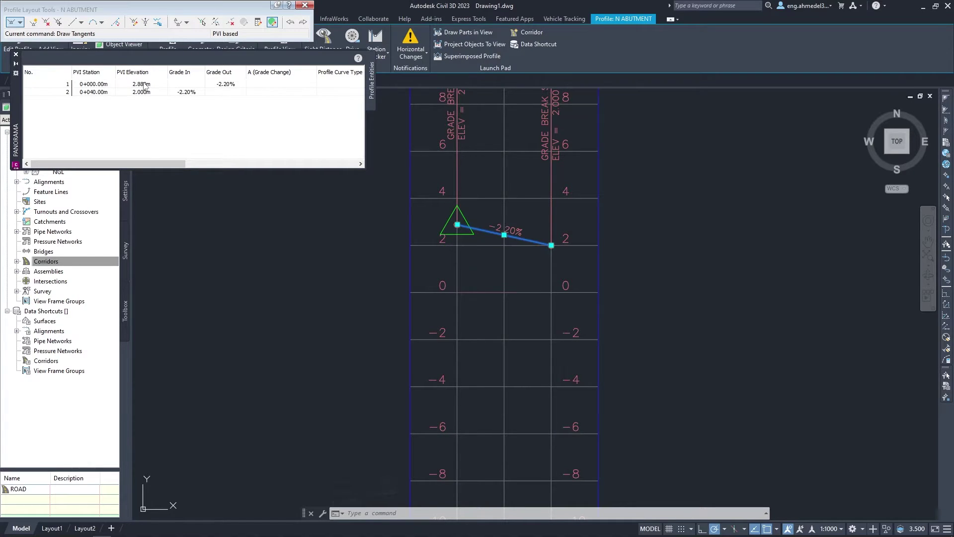
{"action": "left_click", "coordinate": [159, 94]}
{"action": "type", "text": "2."}
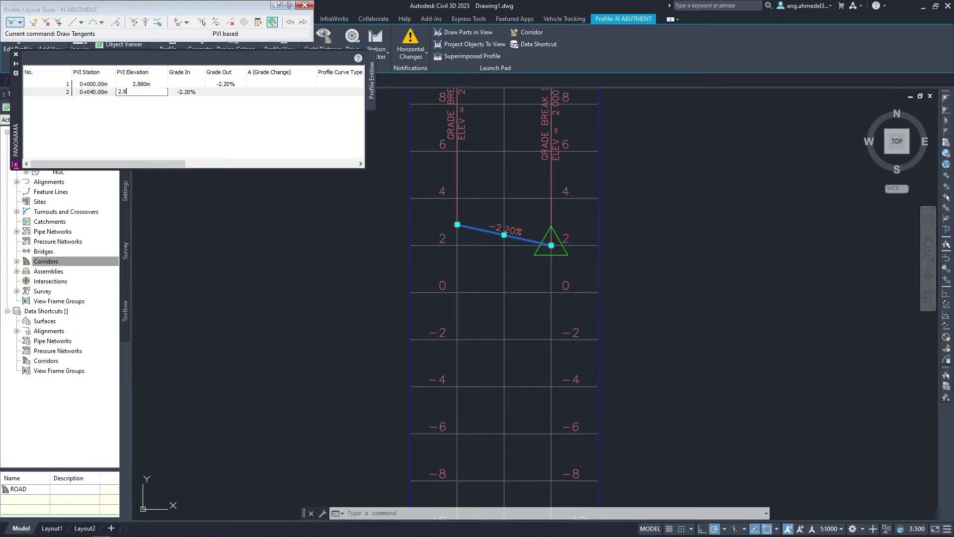
{"action": "type", "text": "8"}
{"action": "key", "text": "Return"}
{"action": "left_click", "coordinate": [16, 55]}
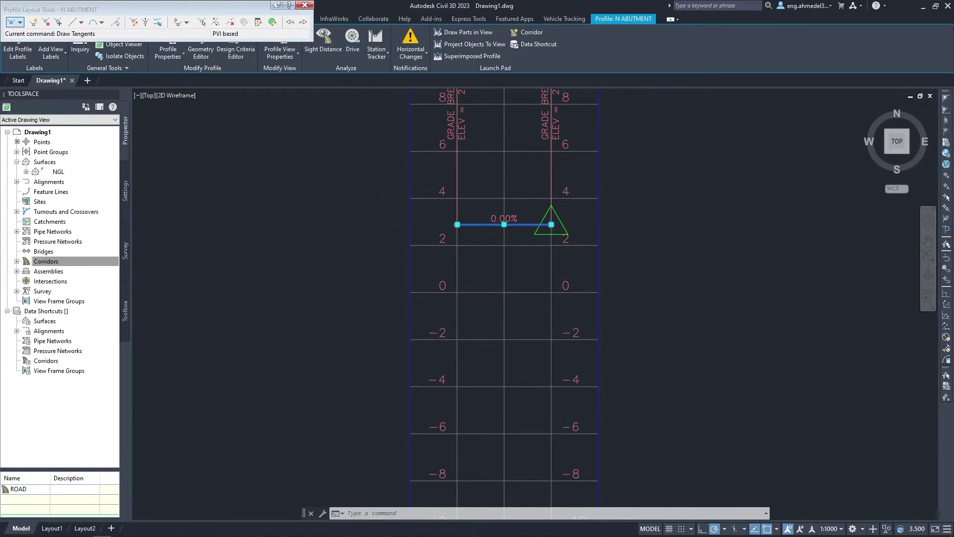
{"action": "scroll", "coordinate": [390, 260], "scroll_direction": "down", "scroll_amount": 5}
{"action": "key", "text": "Escape"}
{"action": "scroll", "coordinate": [380, 129], "scroll_direction": "up", "scroll_amount": 2}
Create a new profile in the S ABUTMENT profile view, named after its alignment
{"action": "left_click", "coordinate": [305, 6]}
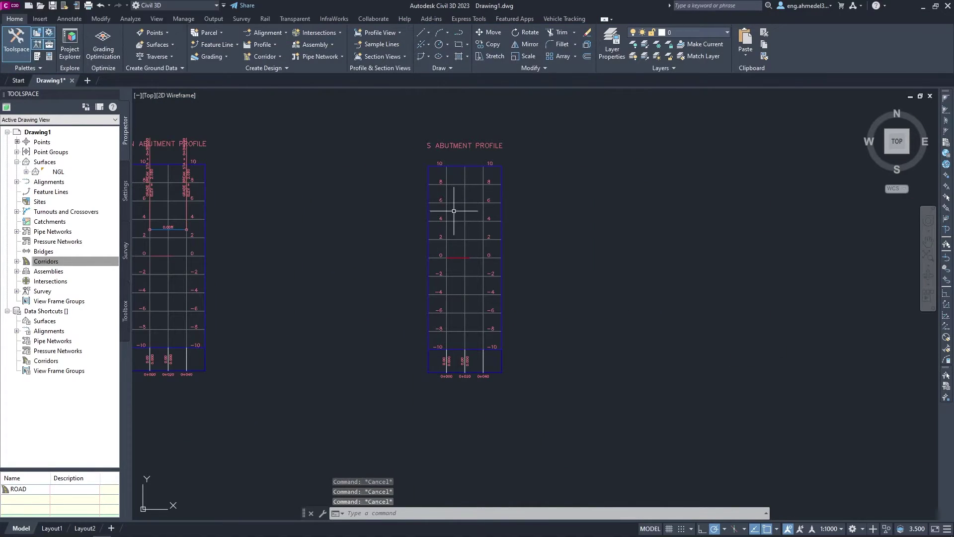
{"action": "left_click", "coordinate": [454, 211]}
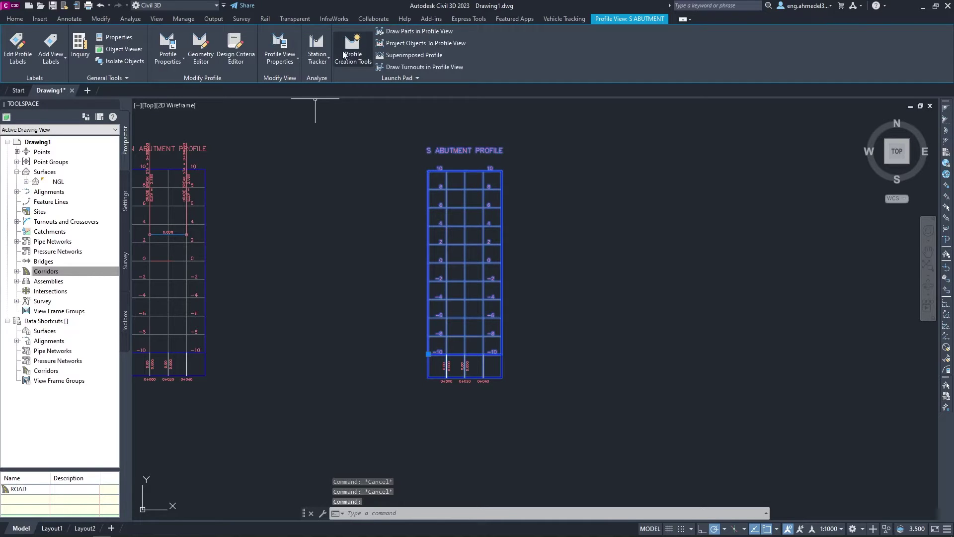
{"action": "left_click", "coordinate": [344, 69]}
{"action": "left_click", "coordinate": [557, 181]}
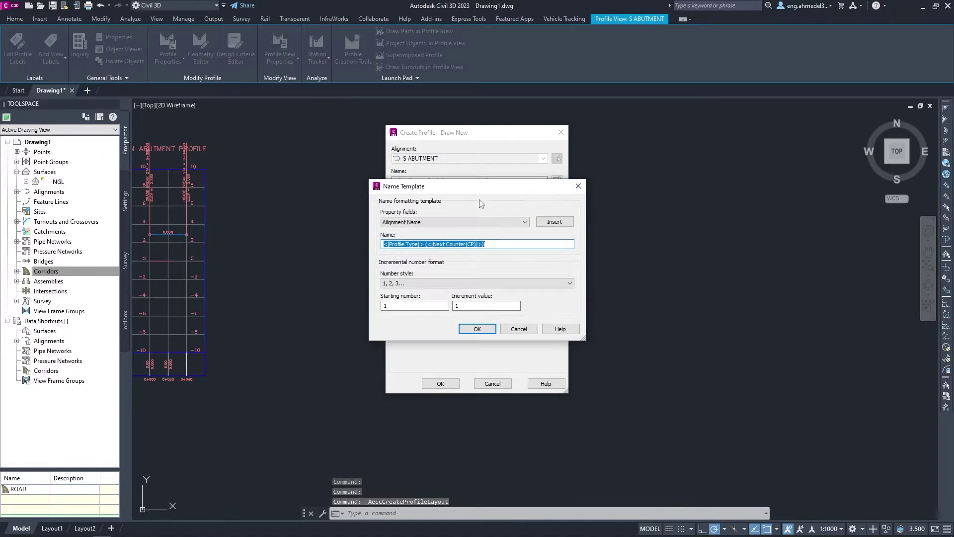
{"action": "left_click", "coordinate": [559, 219]}
{"action": "left_click", "coordinate": [491, 326]}
{"action": "left_click", "coordinate": [460, 384]}
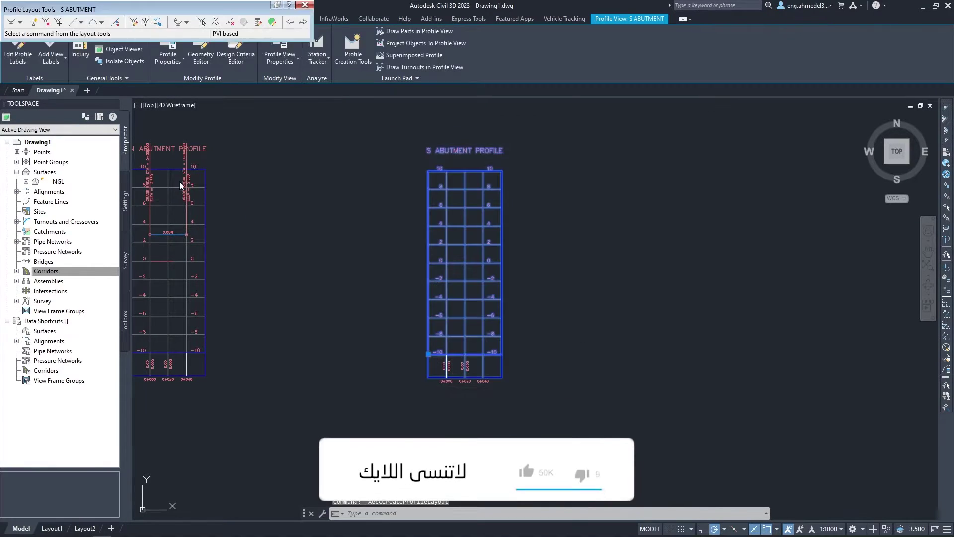
Draw a single profile tangent from station 0+000 to 0+040
{"action": "left_click", "coordinate": [20, 22]}
{"action": "scroll", "coordinate": [409, 197], "scroll_direction": "up", "scroll_amount": 3}
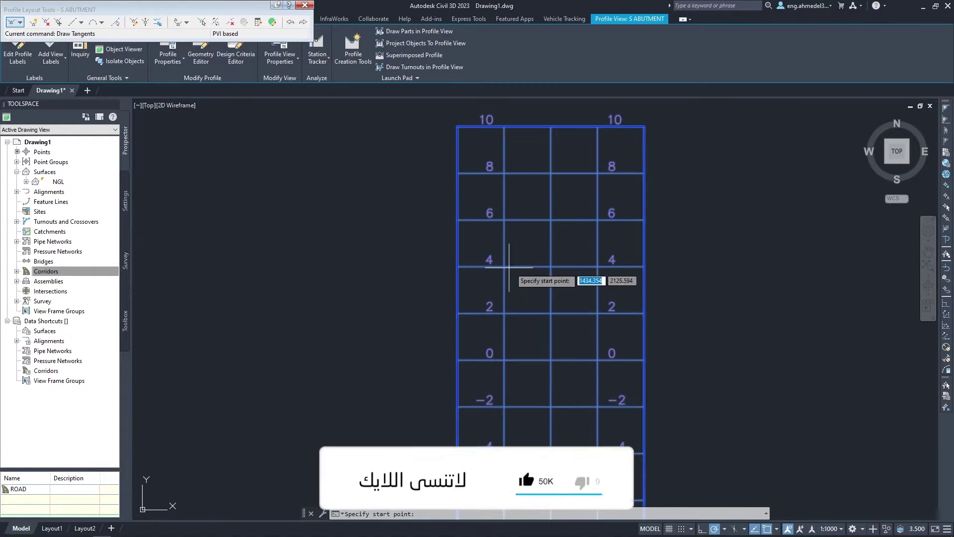
{"action": "left_click", "coordinate": [504, 266]}
{"action": "left_click", "coordinate": [598, 267]}
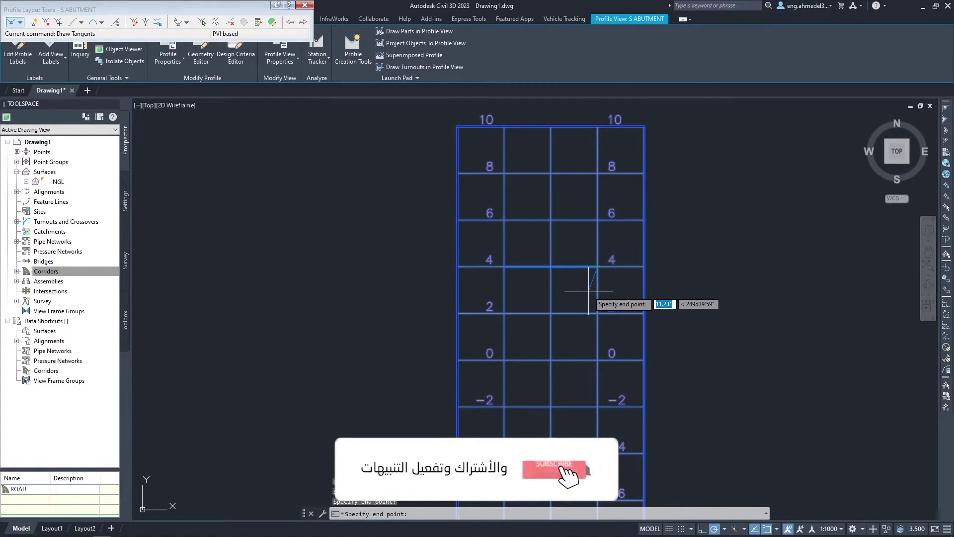
{"action": "key", "text": "Return"}
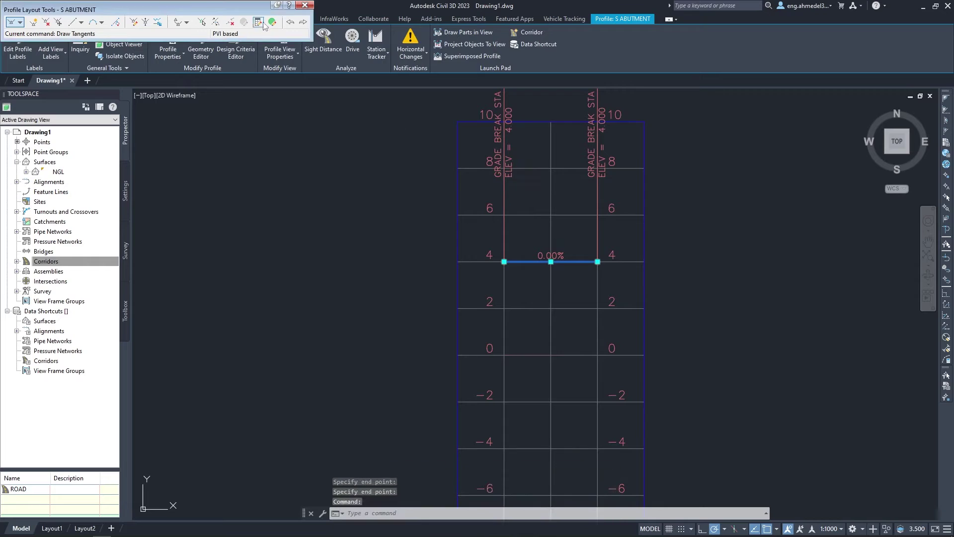
Set both PVI elevations to 2.880 m and close the profile layout tools
{"action": "left_click", "coordinate": [272, 21]}
{"action": "double_click", "coordinate": [155, 84]}
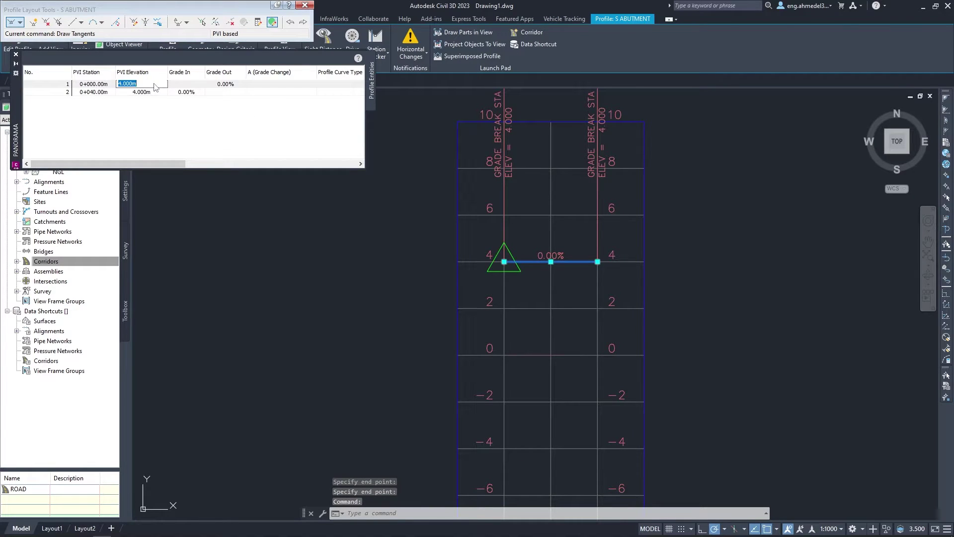
{"action": "key", "text": "Return"}
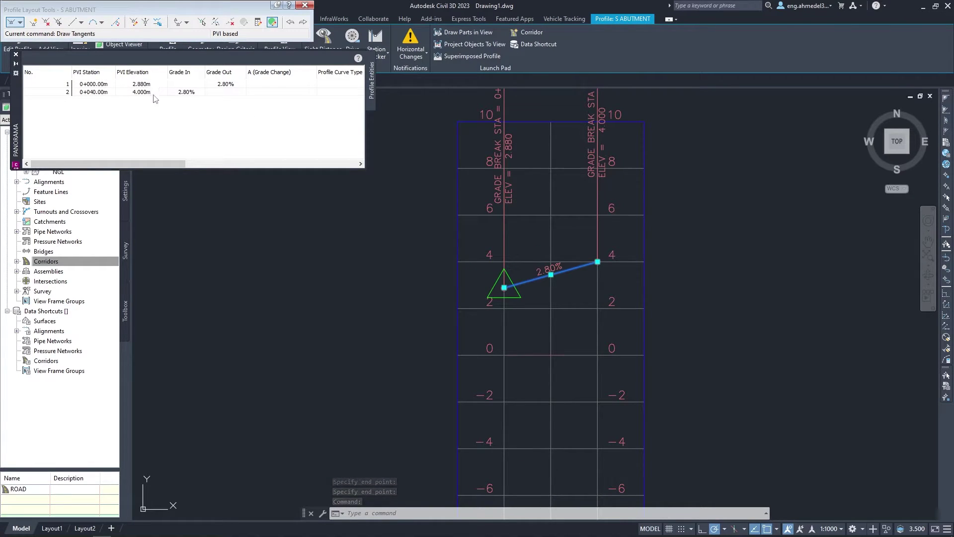
{"action": "double_click", "coordinate": [154, 94]}
{"action": "type", "text": "2.88"}
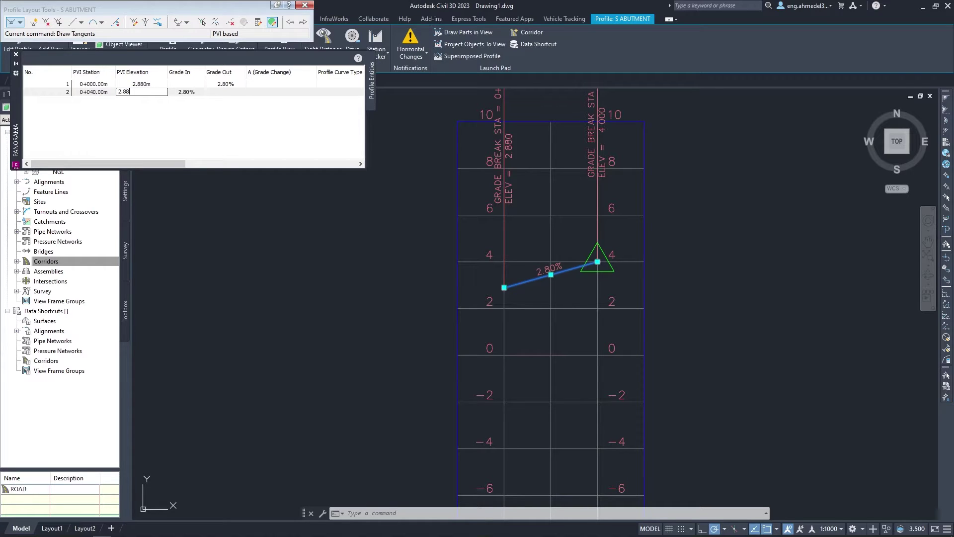
{"action": "key", "text": "Return"}
{"action": "left_click", "coordinate": [16, 54]}
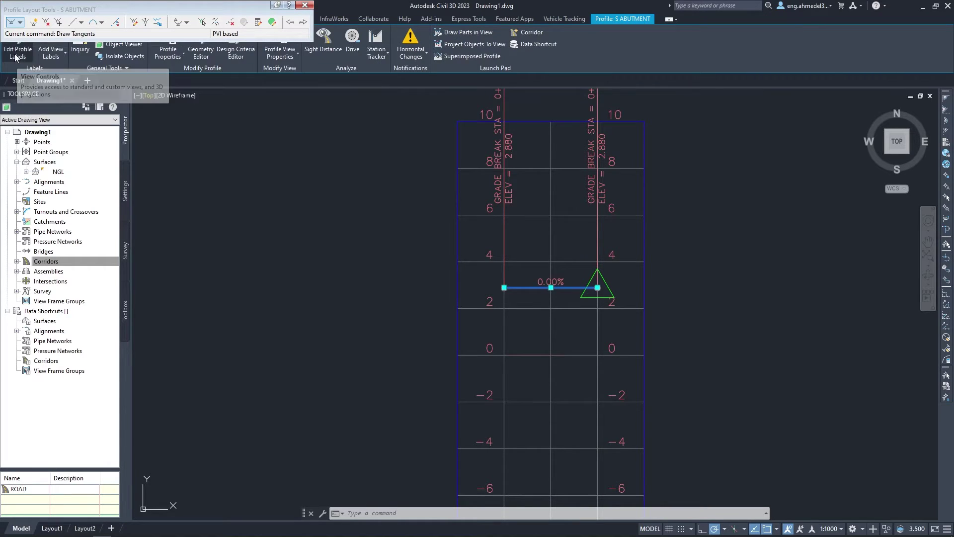
{"action": "left_click", "coordinate": [305, 5]}
{"action": "scroll", "coordinate": [423, 172], "scroll_direction": "down", "scroll_amount": 5}
{"action": "scroll", "coordinate": [494, 188], "scroll_direction": "up", "scroll_amount": 2}
Create the ABUTMENT assembly with its baseline below the bridge section
{"action": "scroll", "coordinate": [490, 269], "scroll_direction": "down", "scroll_amount": 3}
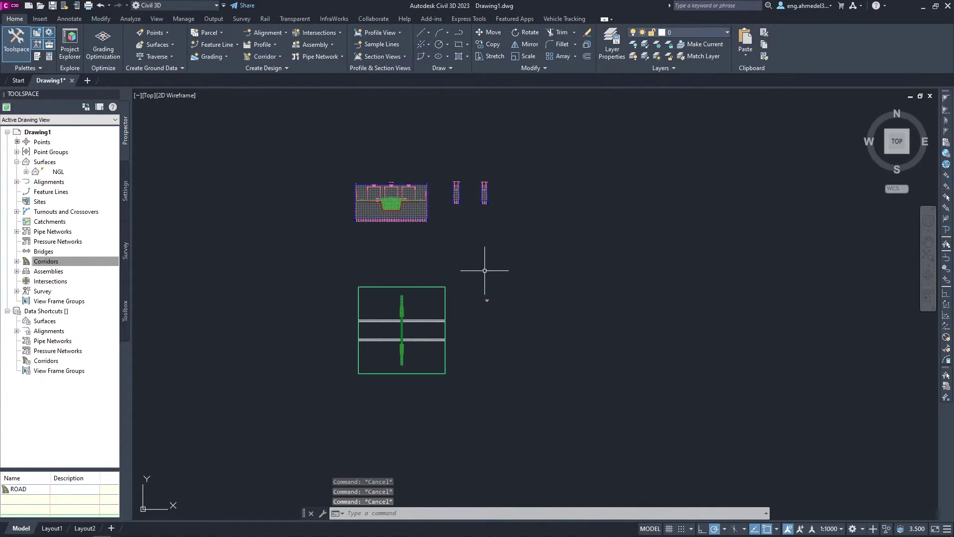
{"action": "scroll", "coordinate": [511, 294], "scroll_direction": "up", "scroll_amount": 4}
{"action": "scroll", "coordinate": [376, 166], "scroll_direction": "up", "scroll_amount": 4}
{"action": "left_click", "coordinate": [326, 45]}
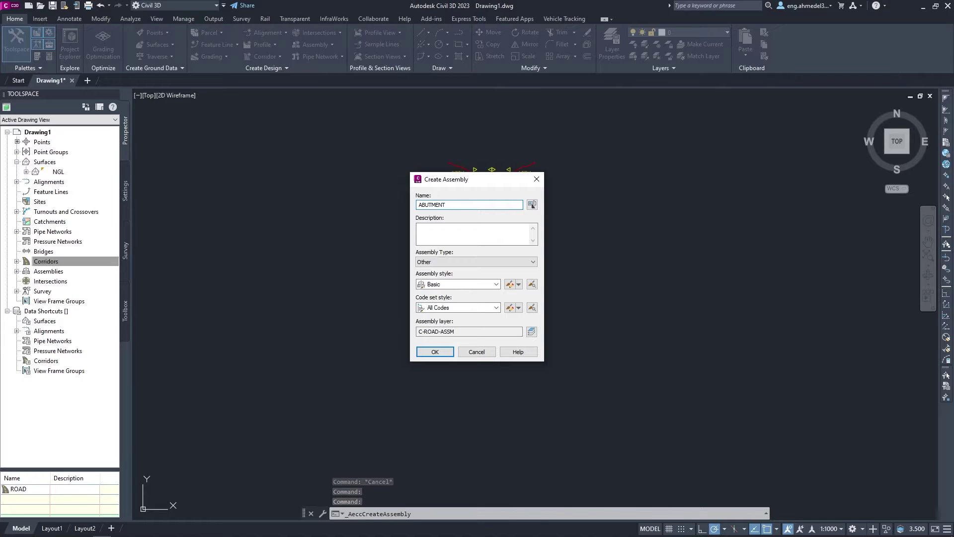
{"action": "left_click", "coordinate": [435, 353]}
{"action": "left_click", "coordinate": [494, 238]}
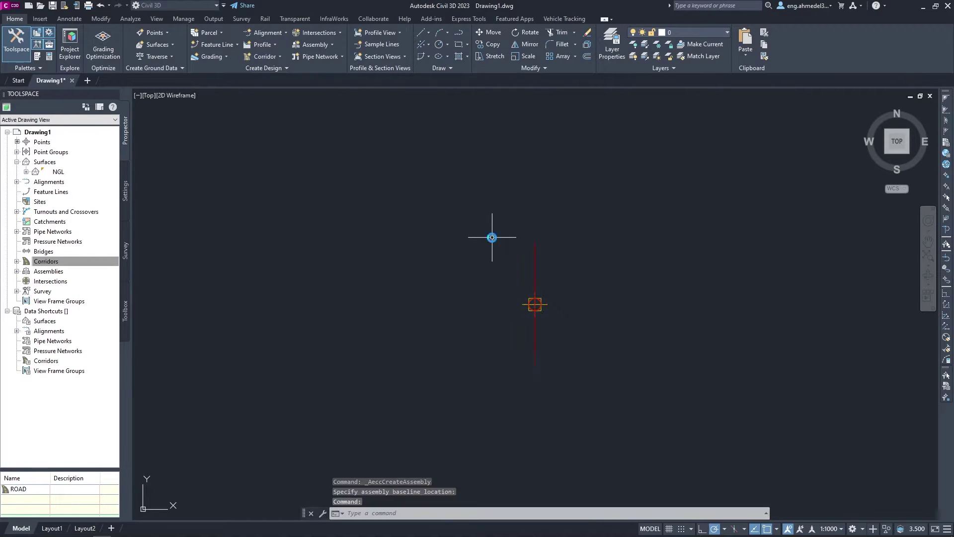
{"action": "mouse_move", "coordinate": [494, 234]}
{"action": "middle_mouse_down"}
{"action": "mouse_move", "coordinate": [494, 154]}
{"action": "mouse_move", "coordinate": [492, 348]}
{"action": "middle_mouse_up"}
Copy the left DaylightBench side slope onto the ABUTMENT assembly marker, then end the command
{"action": "scroll", "coordinate": [494, 154], "scroll_direction": "down", "scroll_amount": 2}
{"action": "left_click", "coordinate": [431, 234]}
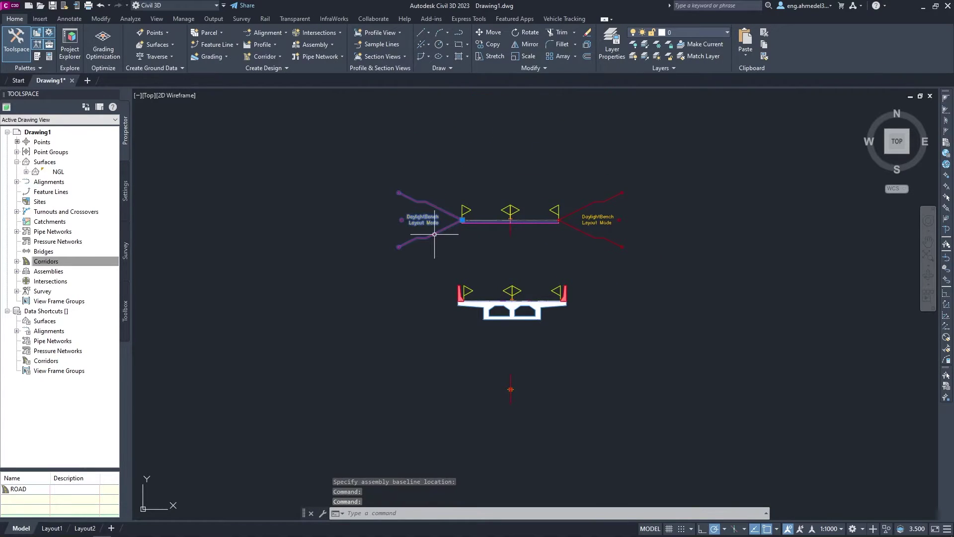
{"action": "scroll", "coordinate": [389, 263], "scroll_direction": "down", "scroll_amount": 3}
{"action": "scroll", "coordinate": [389, 292], "scroll_direction": "up", "scroll_amount": 2}
{"action": "scroll", "coordinate": [375, 334], "scroll_direction": "up", "scroll_amount": 2}
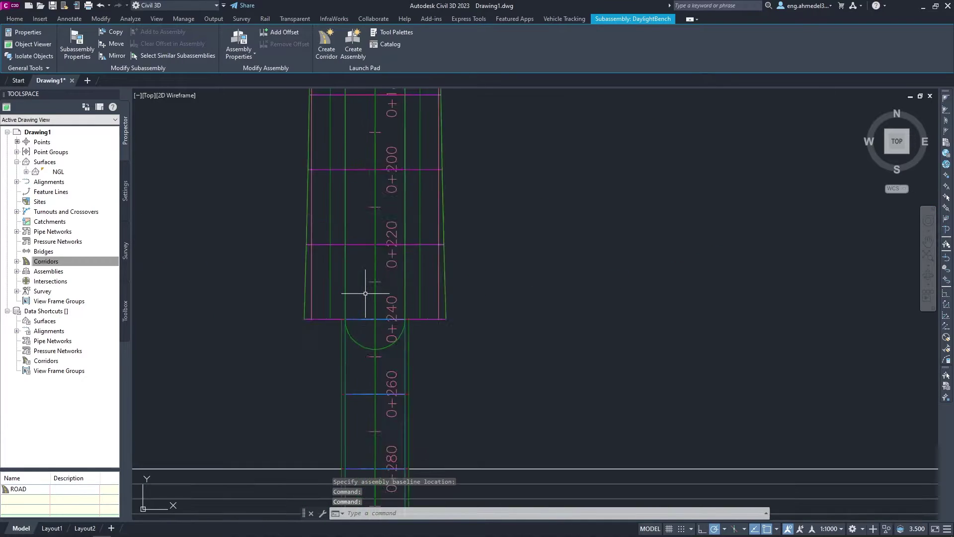
{"action": "scroll", "coordinate": [368, 292], "scroll_direction": "up", "scroll_amount": 2}
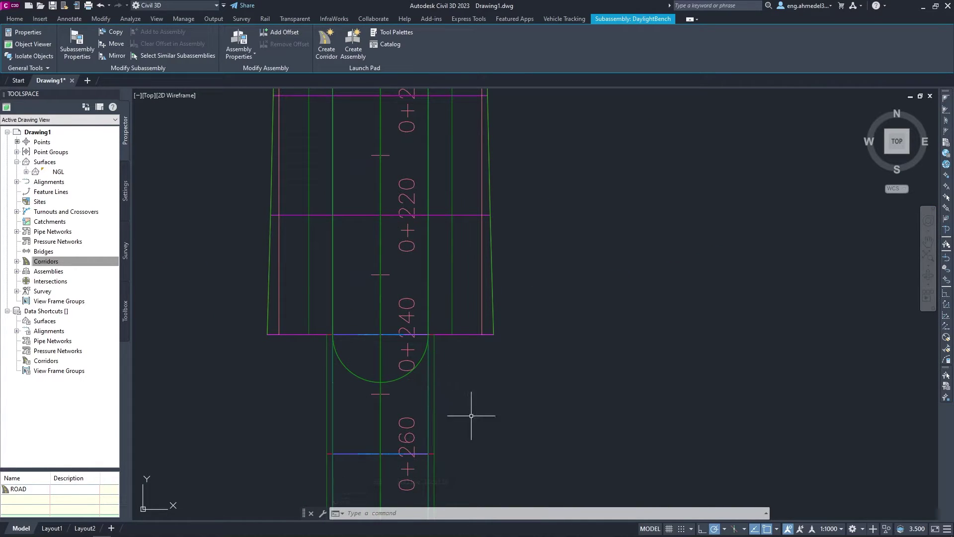
{"action": "scroll", "coordinate": [438, 385], "scroll_direction": "down", "scroll_amount": 3}
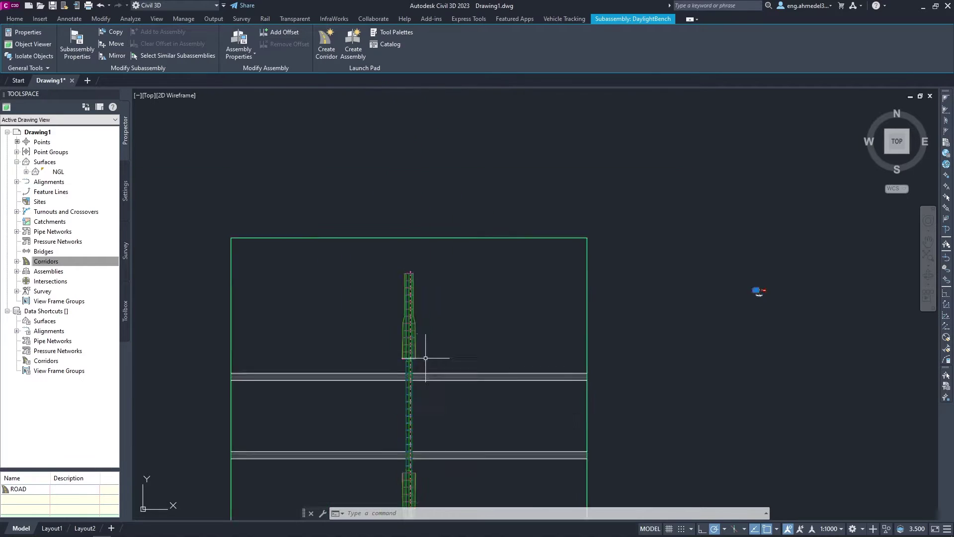
{"action": "scroll", "coordinate": [415, 353], "scroll_direction": "down", "scroll_amount": 3}
{"action": "scroll", "coordinate": [378, 330], "scroll_direction": "down", "scroll_amount": 3}
{"action": "middle_click_drag", "start_coordinate": [351, 319], "coordinate": [492, 326]}
{"action": "scroll", "coordinate": [492, 326], "scroll_direction": "up", "scroll_amount": 2}
{"action": "scroll", "coordinate": [458, 345], "scroll_direction": "up", "scroll_amount": 2}
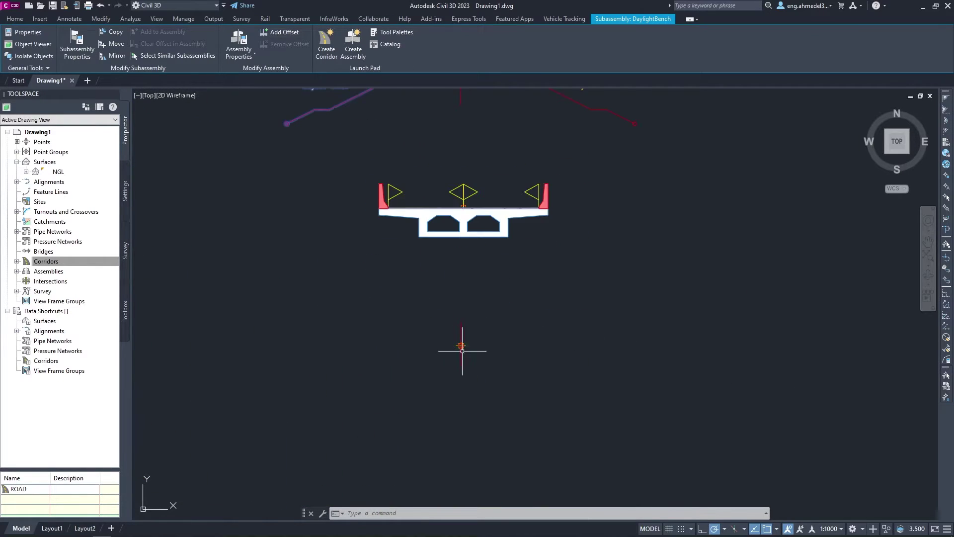
{"action": "scroll", "coordinate": [454, 313], "scroll_direction": "down", "scroll_amount": 1}
{"action": "left_click", "coordinate": [115, 31]}
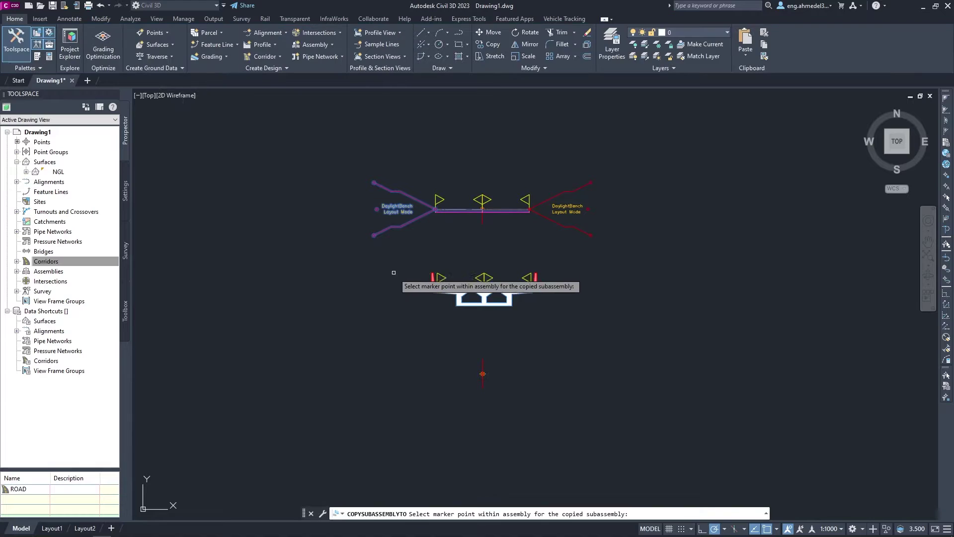
{"action": "left_click", "coordinate": [483, 373]}
{"action": "scroll", "coordinate": [512, 377], "scroll_direction": "down", "scroll_amount": 5}
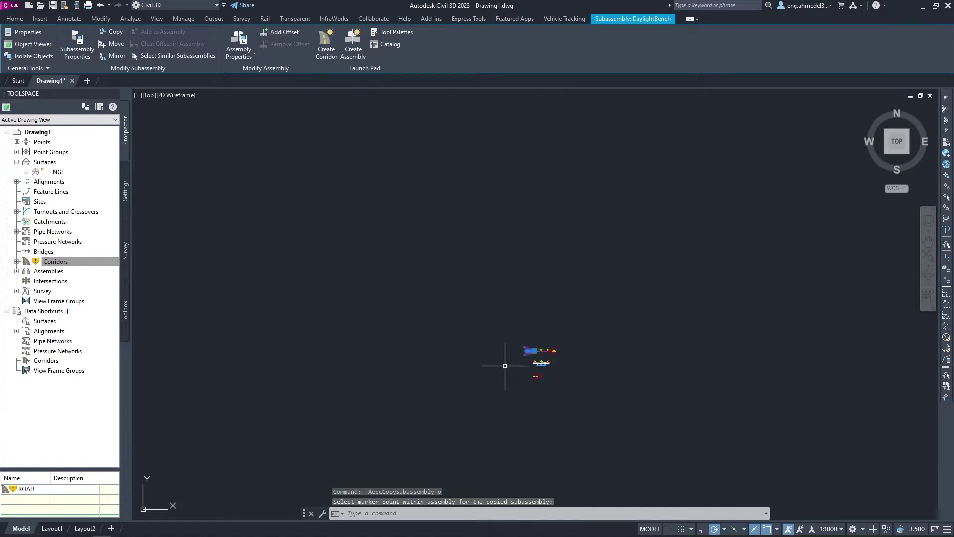
{"action": "scroll", "coordinate": [489, 298], "scroll_direction": "up", "scroll_amount": 3}
{"action": "scroll", "coordinate": [492, 283], "scroll_direction": "up", "scroll_amount": 3}
{"action": "key", "text": "Escape"}
{"action": "key", "text": "Escape"}
{"action": "scroll", "coordinate": [481, 251], "scroll_direction": "up", "scroll_amount": 2}
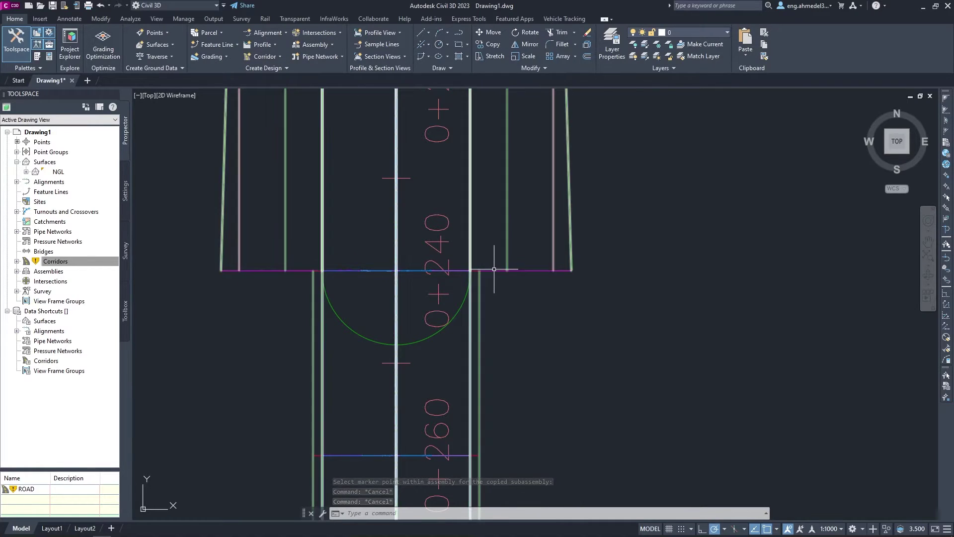
Add an N ABUTMENT baseline to the ROAD corridor using the N ABUTMENT profile
{"action": "left_click", "coordinate": [472, 239]}
{"action": "left_click", "coordinate": [168, 56]}
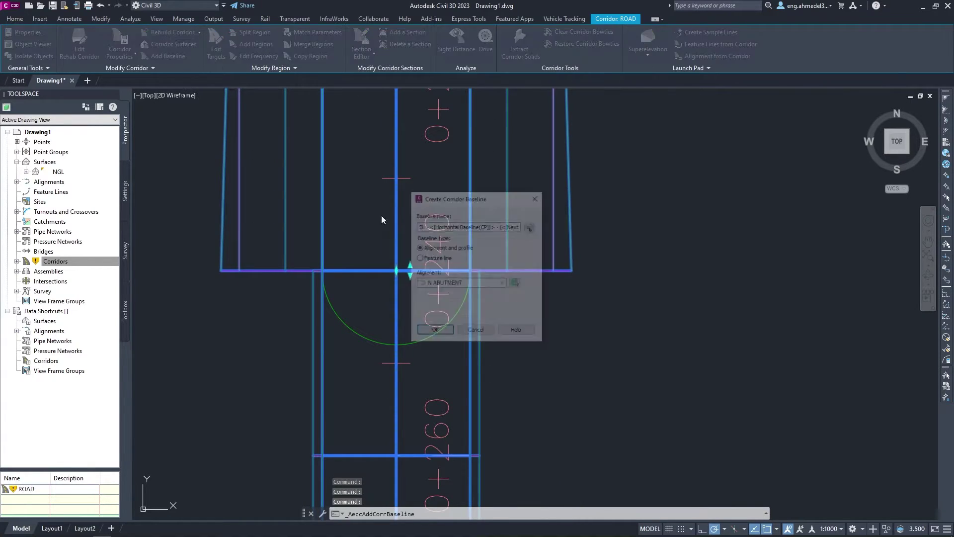
{"action": "left_click", "coordinate": [477, 284]}
{"action": "left_click", "coordinate": [448, 295]}
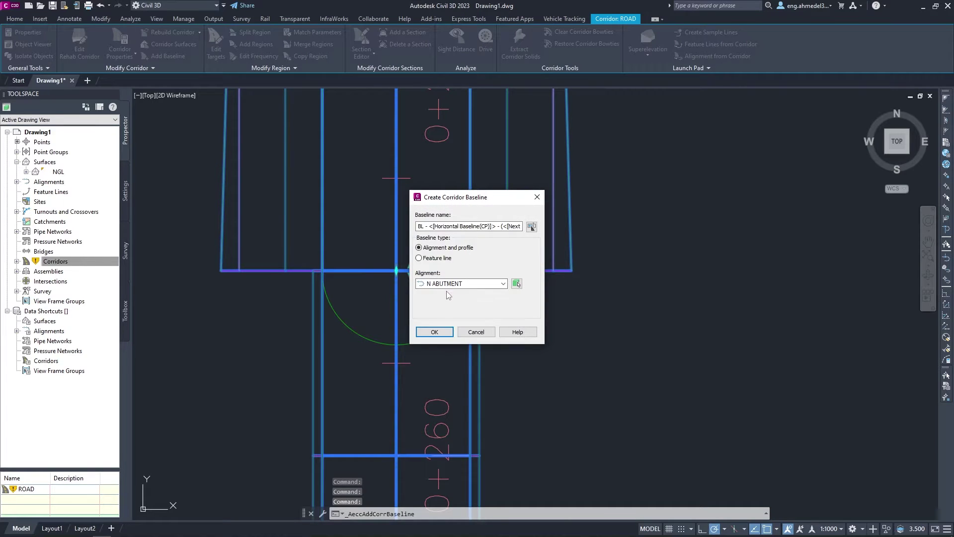
{"action": "left_click", "coordinate": [434, 332]}
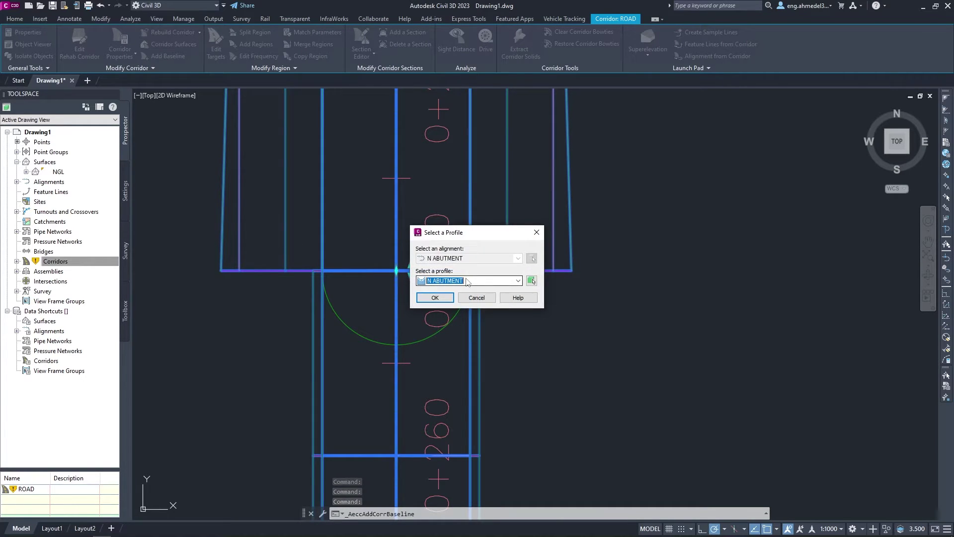
{"action": "left_click", "coordinate": [467, 282]}
{"action": "left_click", "coordinate": [435, 297]}
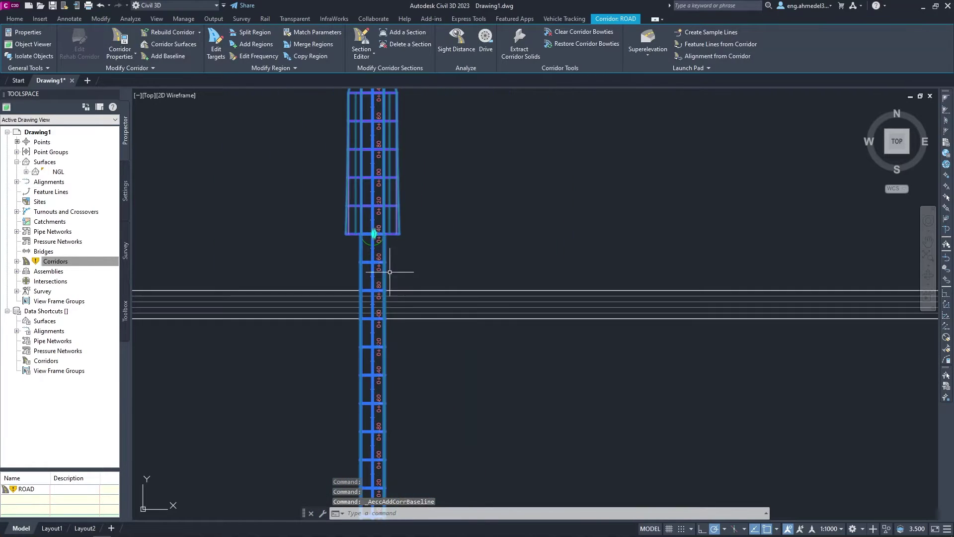
{"action": "scroll", "coordinate": [360, 235], "scroll_direction": "down", "scroll_amount": 3}
{"action": "scroll", "coordinate": [401, 306], "scroll_direction": "down", "scroll_amount": 3}
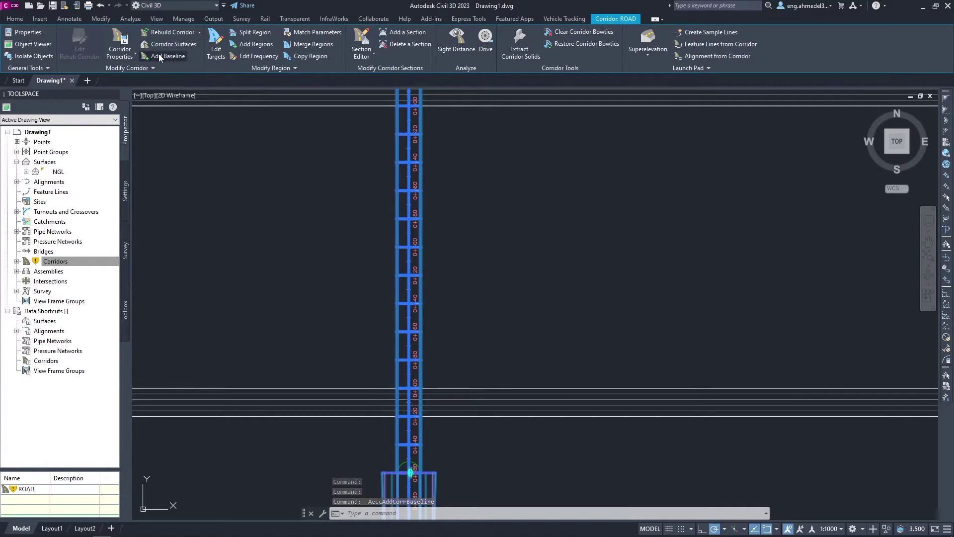
Add a second baseline using the S ABUTMENT alignment and S ABUTMENT profile
{"action": "key", "text": "Return"}
{"action": "left_click", "coordinate": [469, 284]}
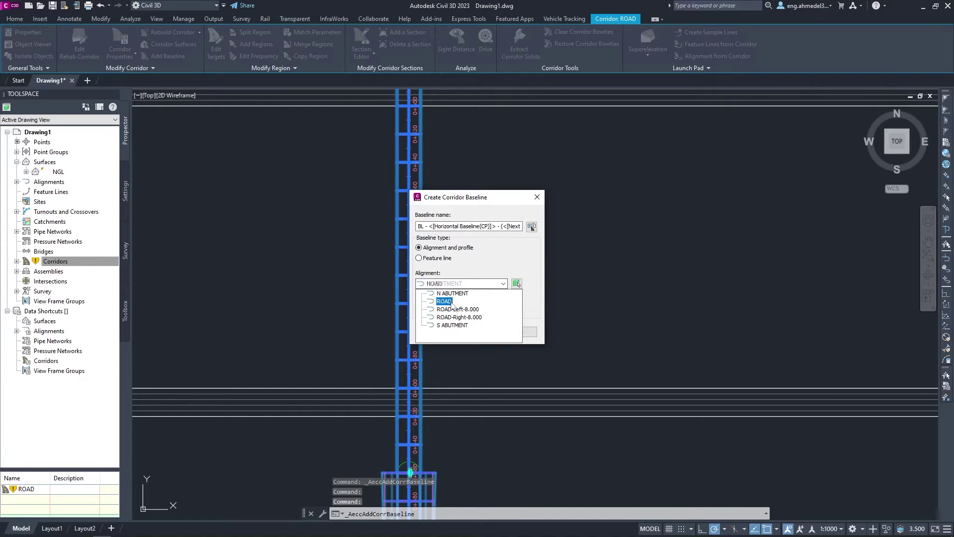
{"action": "left_click", "coordinate": [450, 325]}
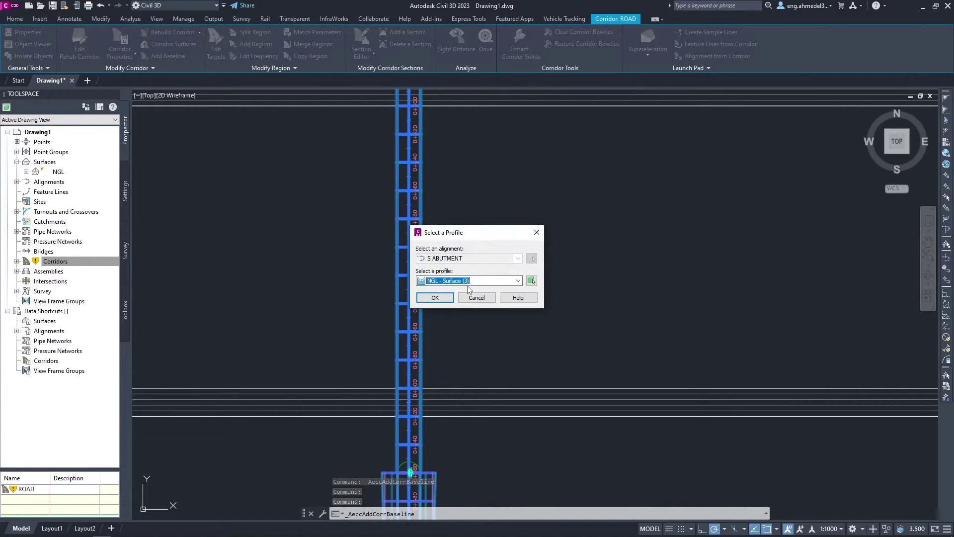
{"action": "left_click", "coordinate": [469, 283]}
{"action": "left_click", "coordinate": [450, 297]}
{"action": "left_click", "coordinate": [434, 297]}
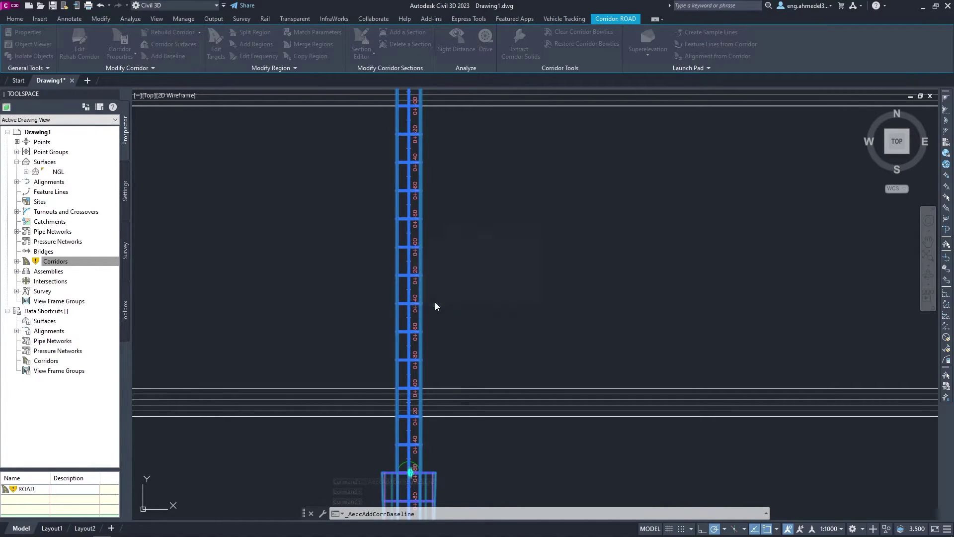
{"action": "scroll", "coordinate": [426, 206], "scroll_direction": "up", "scroll_amount": 3}
{"action": "scroll", "coordinate": [426, 264], "scroll_direction": "up", "scroll_amount": 2}
{"action": "scroll", "coordinate": [442, 215], "scroll_direction": "up", "scroll_amount": 2}
{"action": "key", "text": "Escape"}
{"action": "key", "text": "Escape"}
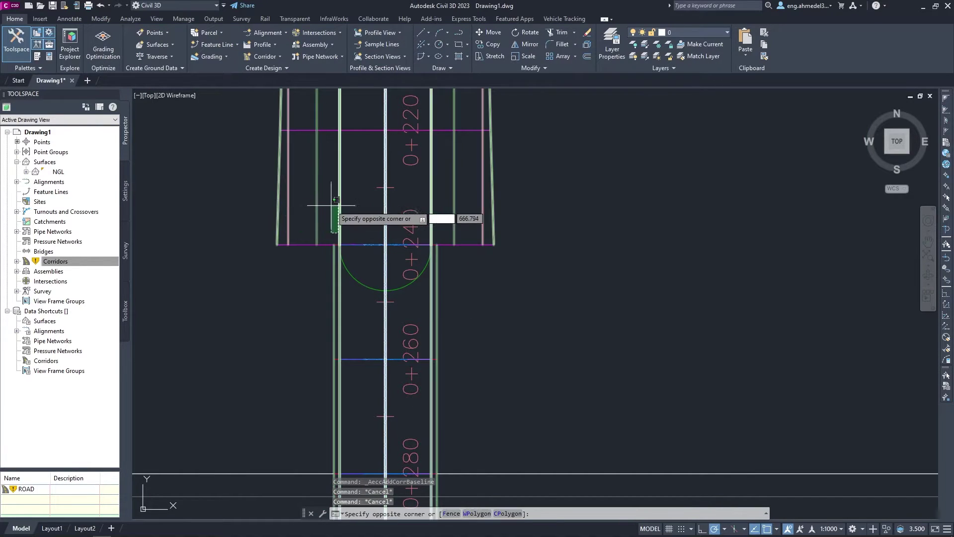
Add an ABUTMENT-assembly region to the N ABUTMENT baseline in ROAD corridor properties
{"action": "left_click", "coordinate": [340, 232]}
{"action": "left_click", "coordinate": [120, 37]}
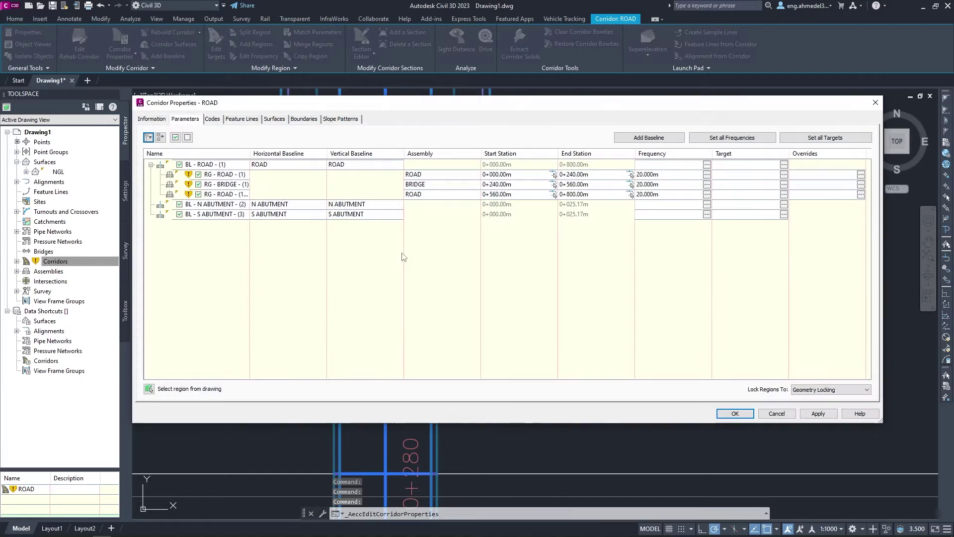
{"action": "right_click", "coordinate": [212, 205]}
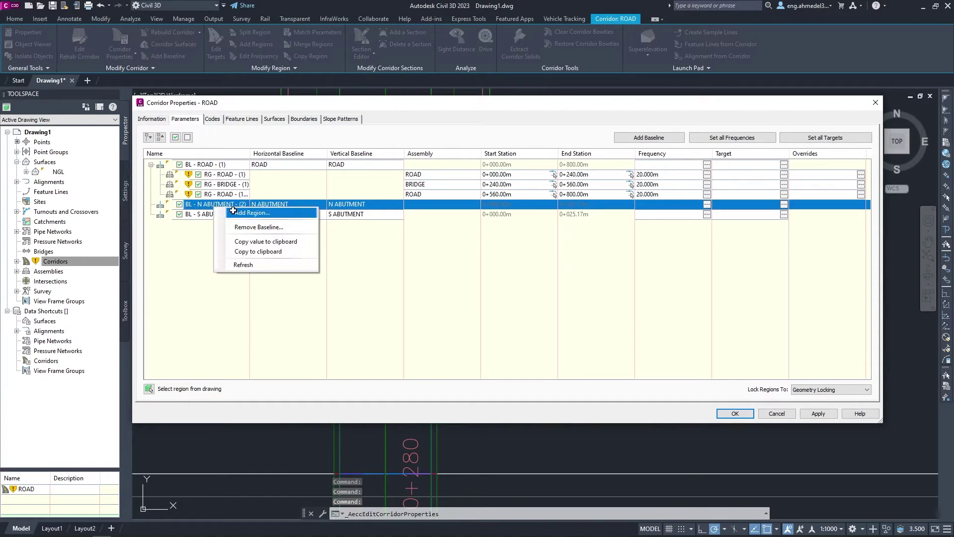
{"action": "left_click", "coordinate": [238, 212]}
{"action": "left_click", "coordinate": [477, 277]}
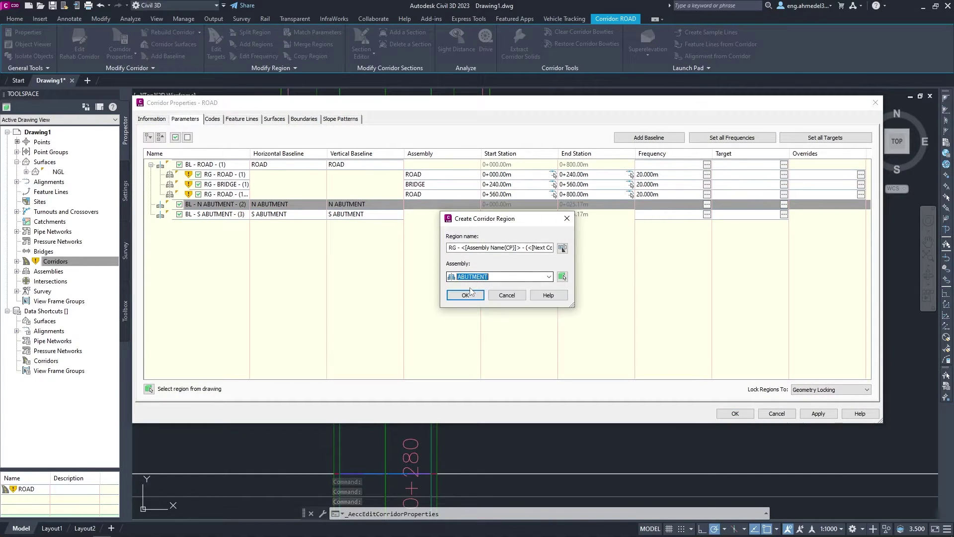
{"action": "left_click", "coordinate": [475, 279]}
{"action": "left_click", "coordinate": [452, 295]}
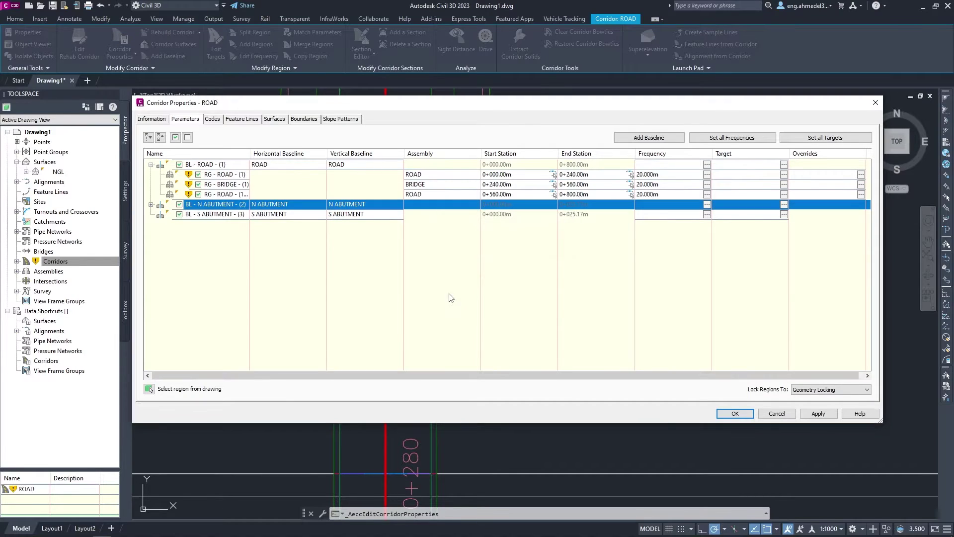
Add an ABUTMENT region to the S ABUTMENT baseline and rebuild the corridor
{"action": "right_click", "coordinate": [206, 215]}
{"action": "left_click", "coordinate": [232, 224]}
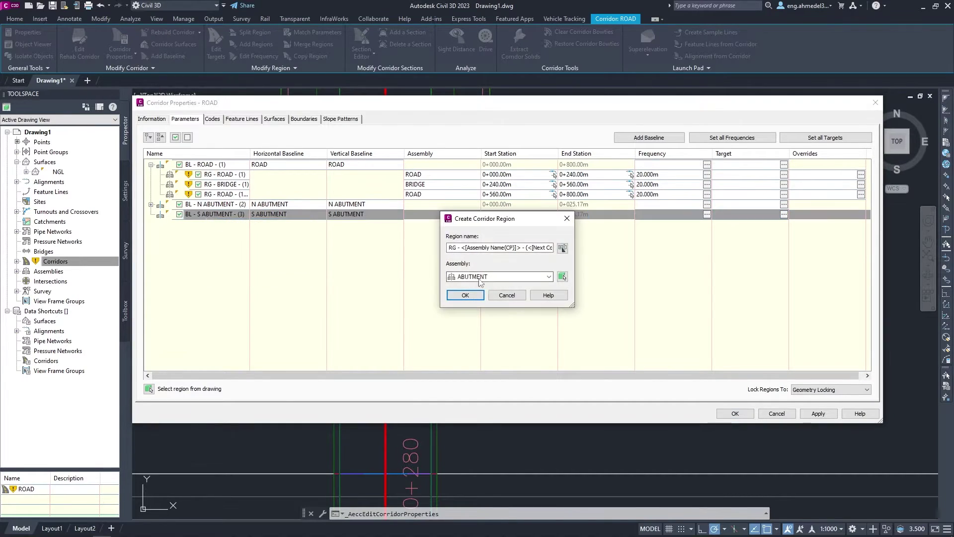
{"action": "left_click", "coordinate": [472, 296]}
{"action": "left_click", "coordinate": [736, 411]}
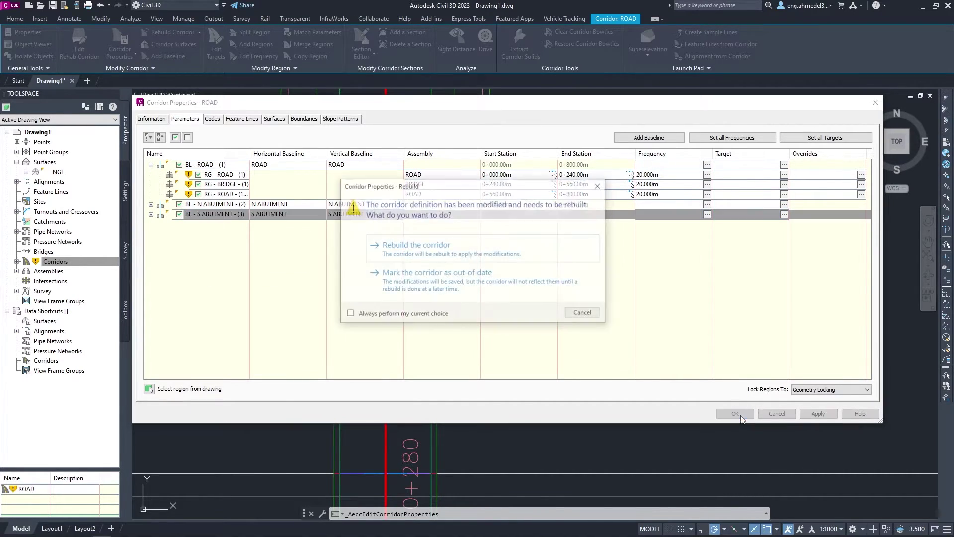
{"action": "left_click", "coordinate": [461, 243]}
Clear all rebuild warnings from the Event Viewer and close it
{"action": "scroll", "coordinate": [501, 295], "scroll_direction": "down", "scroll_amount": 2}
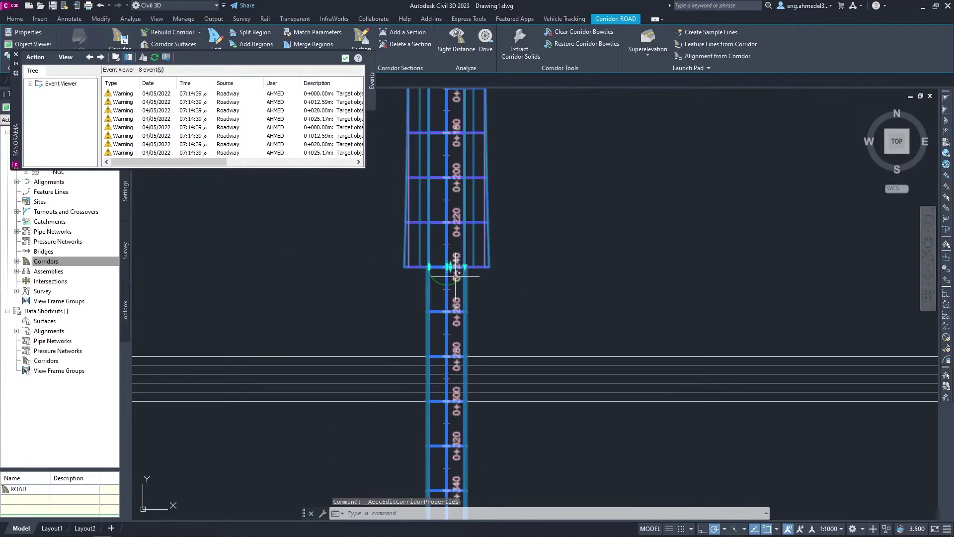
{"action": "left_click", "coordinate": [40, 57]}
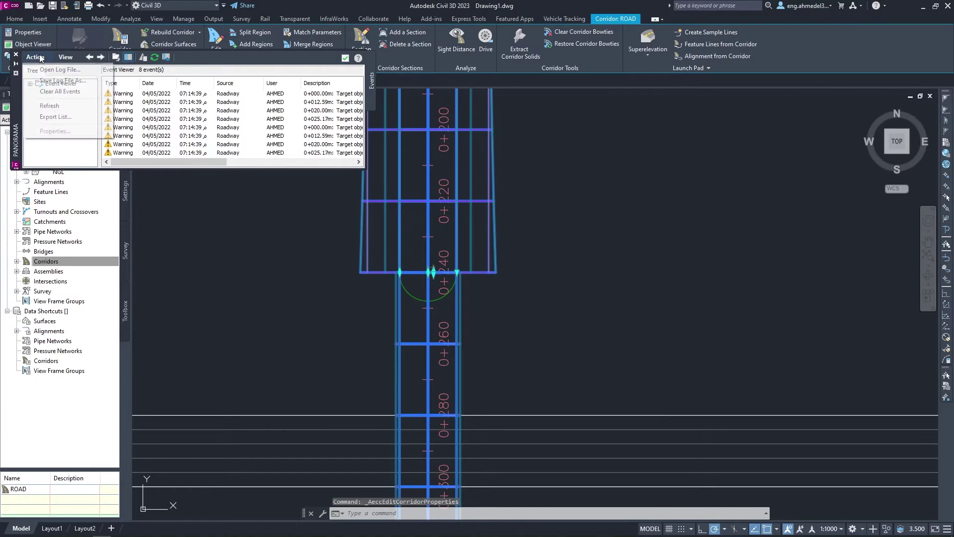
{"action": "left_click", "coordinate": [50, 91]}
{"action": "left_click", "coordinate": [345, 58]}
Set every ROAD corridor surface target to NGL and rebuild the corridor
{"action": "left_click", "coordinate": [108, 38]}
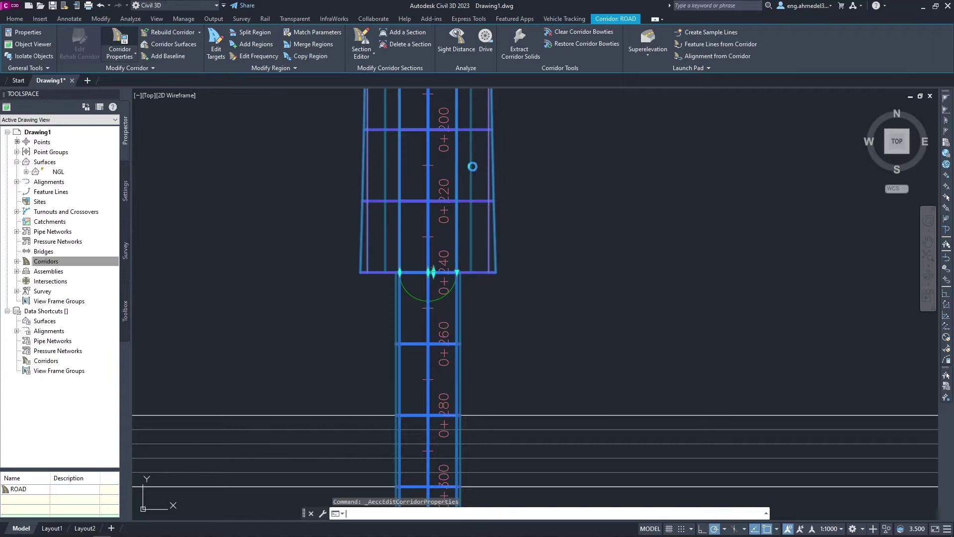
{"action": "left_click", "coordinate": [826, 138]}
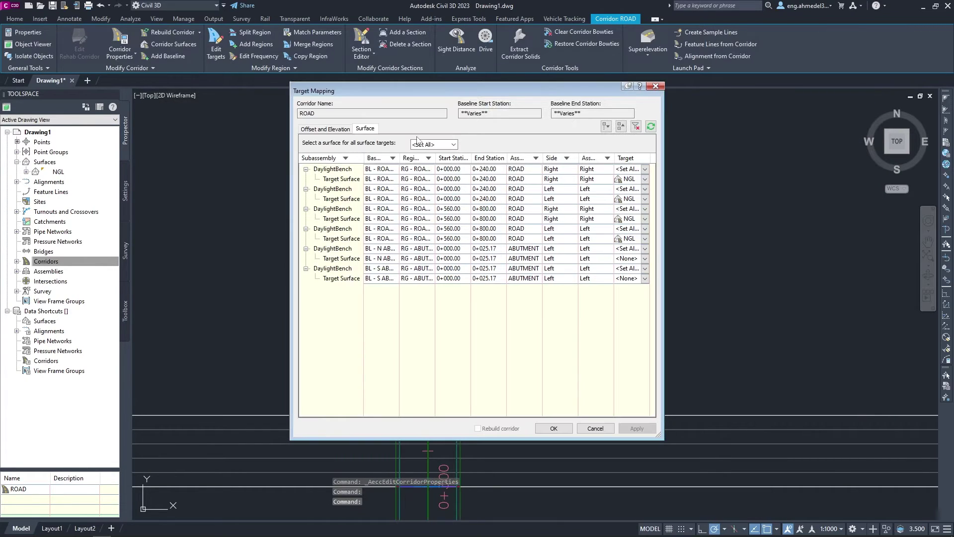
{"action": "left_click", "coordinate": [453, 145]}
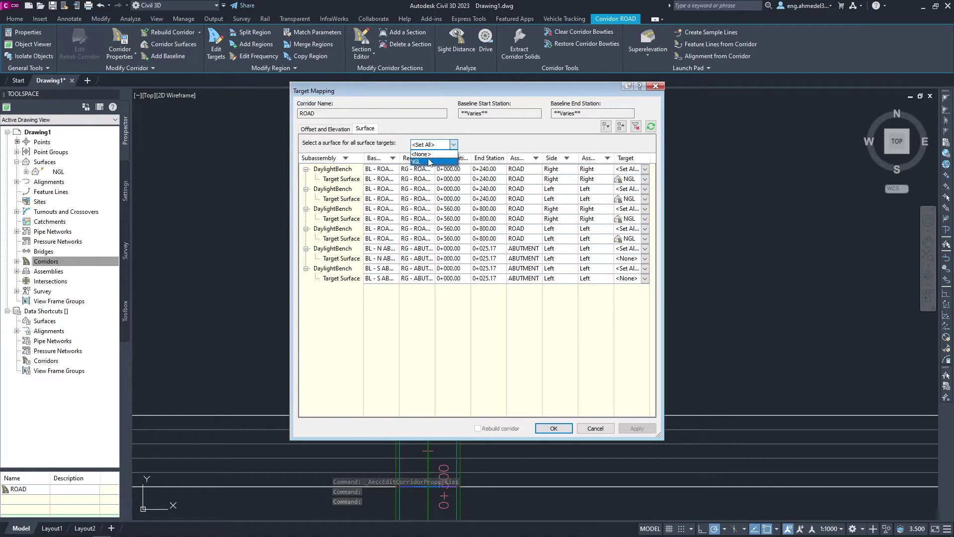
{"action": "left_click", "coordinate": [428, 158]}
{"action": "left_click", "coordinate": [552, 427]}
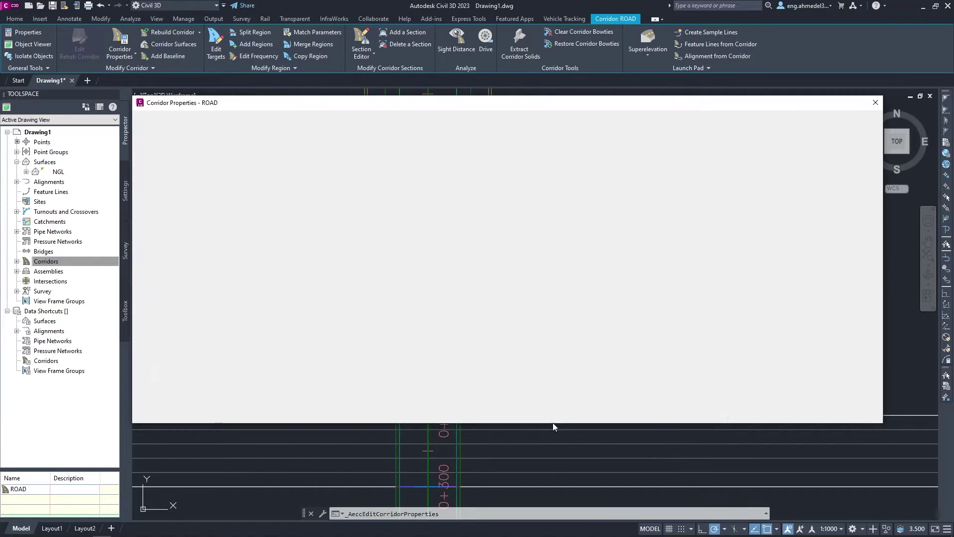
{"action": "left_click", "coordinate": [735, 413]}
{"action": "left_click", "coordinate": [514, 246]}
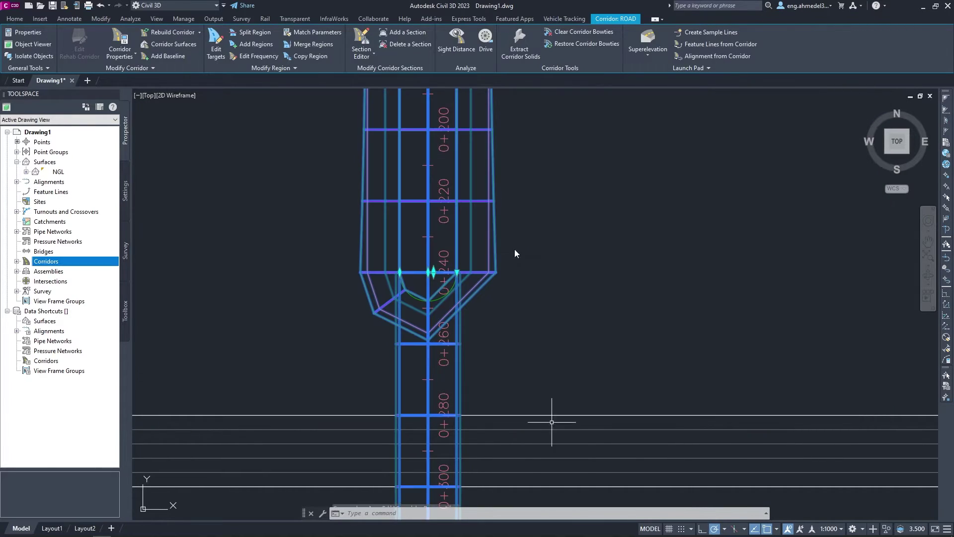
Check the rebuilt abutment slopes, then reopen the ROAD corridor's properties
{"action": "scroll", "coordinate": [399, 339], "scroll_direction": "down", "scroll_amount": 3}
{"action": "scroll", "coordinate": [438, 343], "scroll_direction": "down", "scroll_amount": 1}
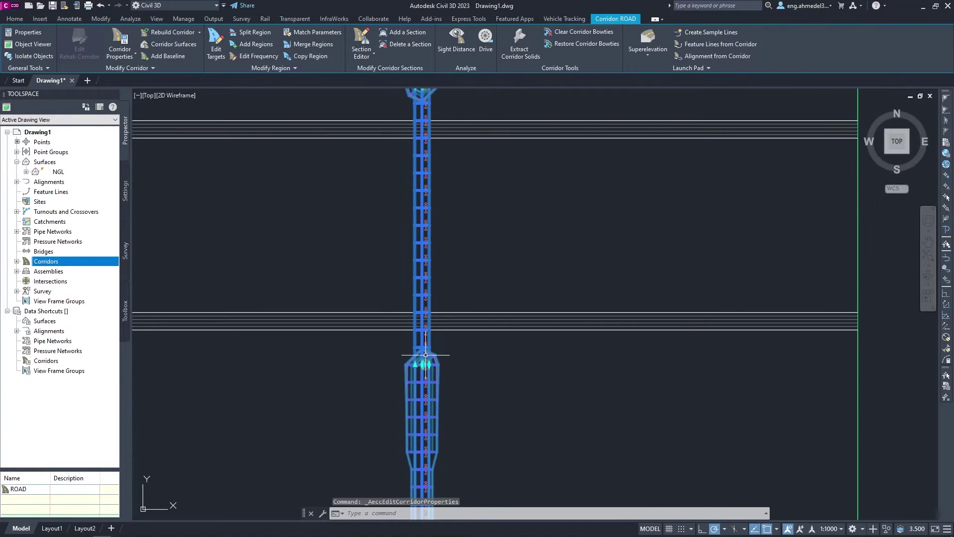
{"action": "scroll", "coordinate": [477, 278], "scroll_direction": "up", "scroll_amount": 2}
{"action": "scroll", "coordinate": [495, 219], "scroll_direction": "up", "scroll_amount": 2}
{"action": "scroll", "coordinate": [495, 219], "scroll_direction": "up", "scroll_amount": 2}
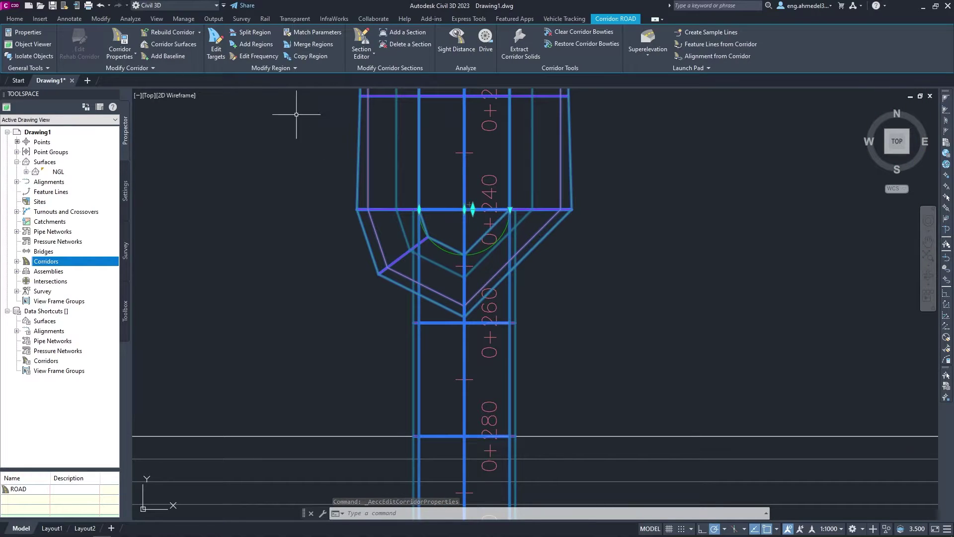
{"action": "left_click", "coordinate": [119, 41]}
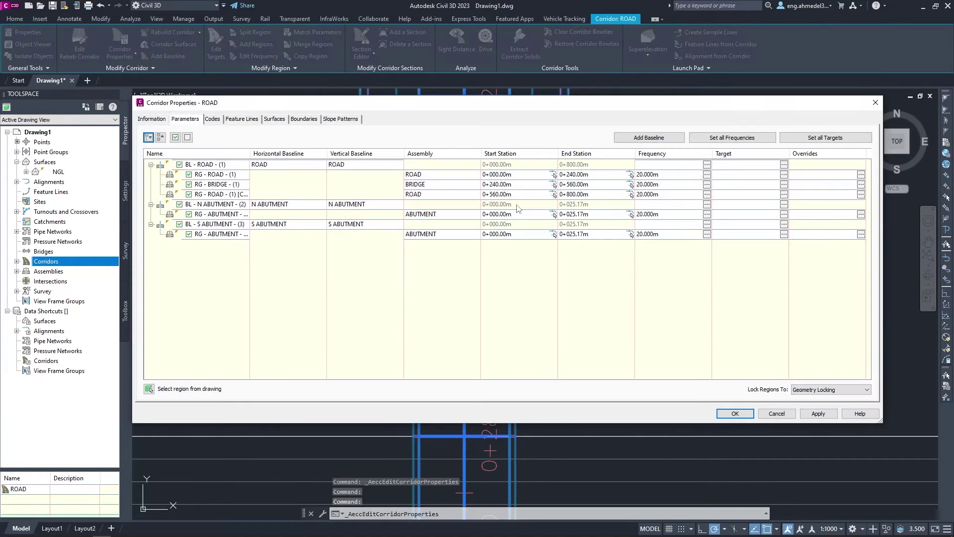
Set N ABUTMENT tangent, curve and spiral assembly frequencies to 1.000m
{"action": "left_click", "coordinate": [730, 139]}
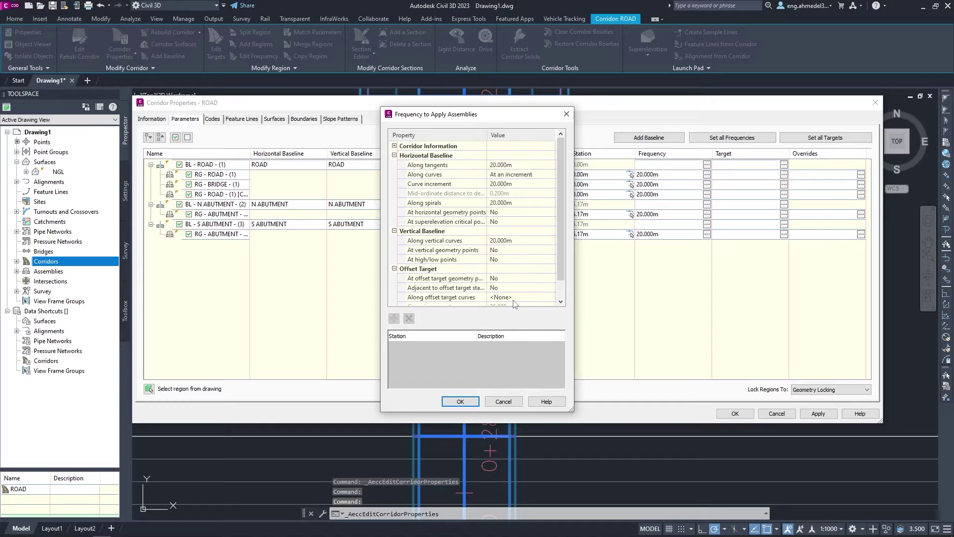
{"action": "left_click", "coordinate": [502, 403]}
{"action": "left_click", "coordinate": [222, 205]}
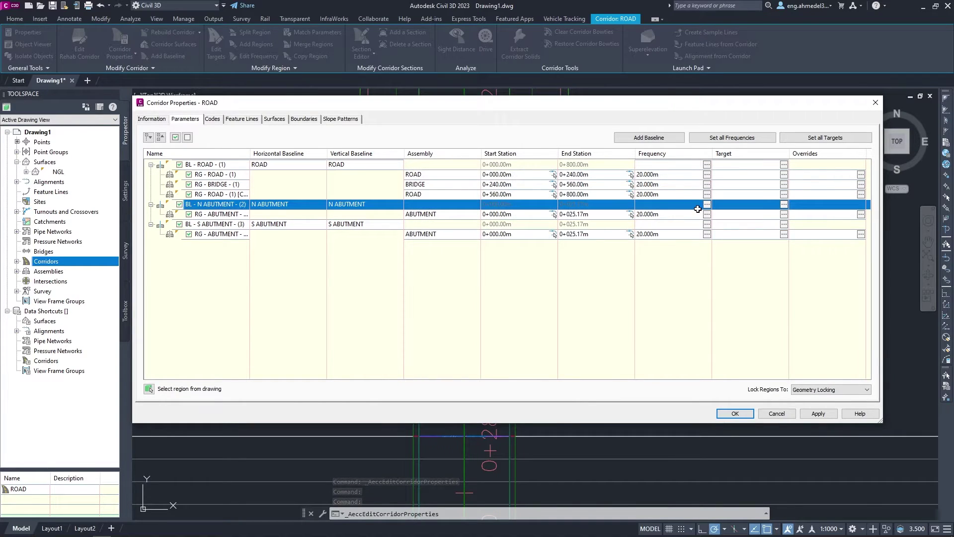
{"action": "left_click", "coordinate": [707, 205]}
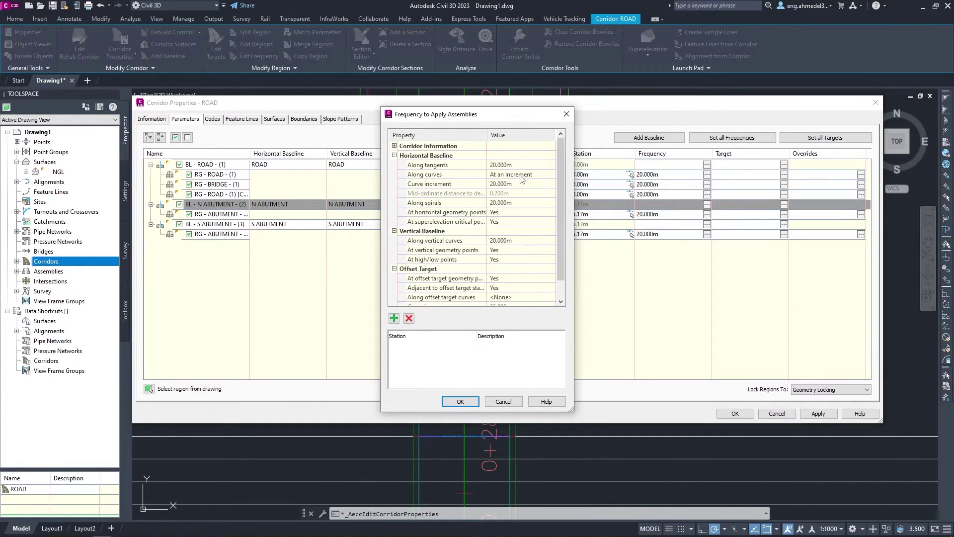
{"action": "left_click", "coordinate": [522, 184]}
{"action": "left_click", "coordinate": [519, 202]}
{"action": "type", "text": "1"}
{"action": "left_click", "coordinate": [514, 212]}
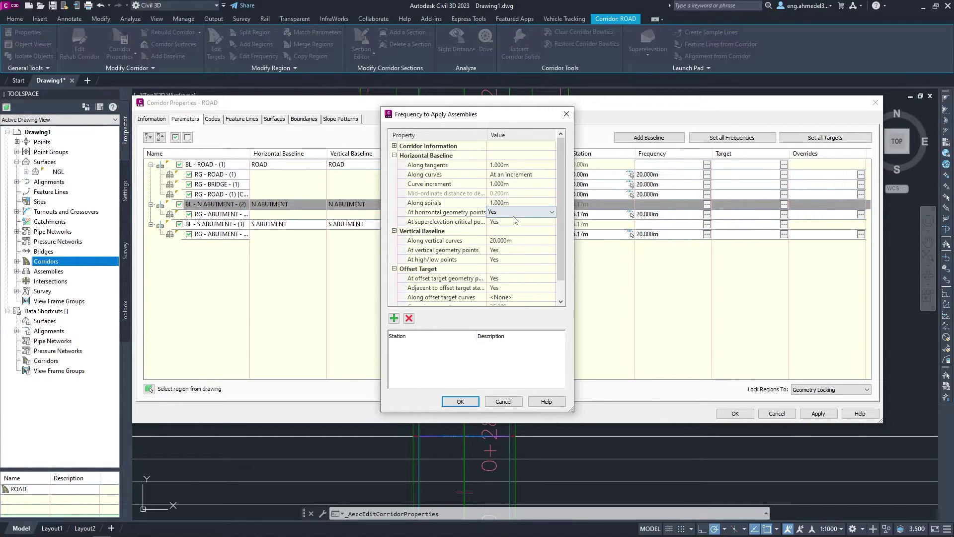
Turn off horizontal, superelevation, vertical and high/low point sampling; vertical curves at 1.000m
{"action": "left_click", "coordinate": [515, 230]}
{"action": "left_click", "coordinate": [512, 222]}
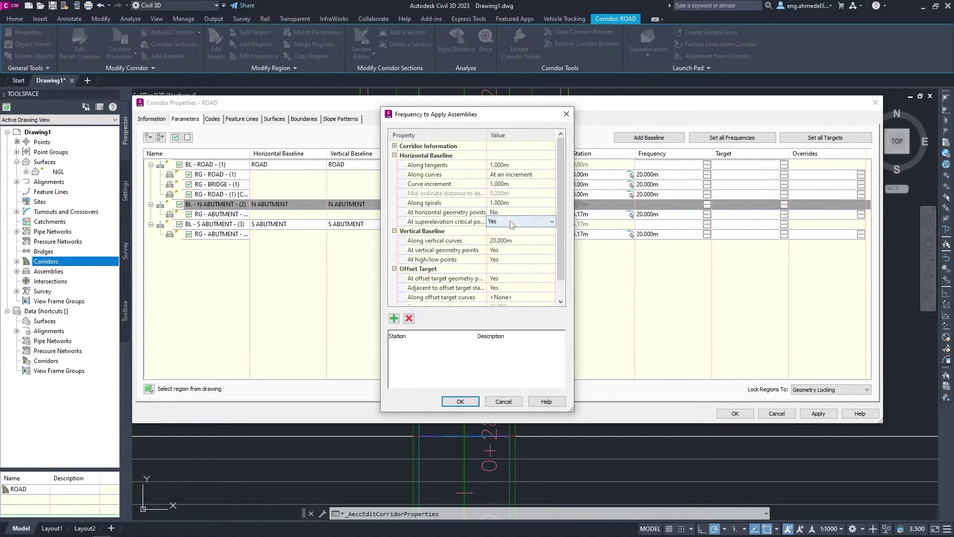
{"action": "left_click", "coordinate": [512, 241]}
{"action": "type", "text": "1"}
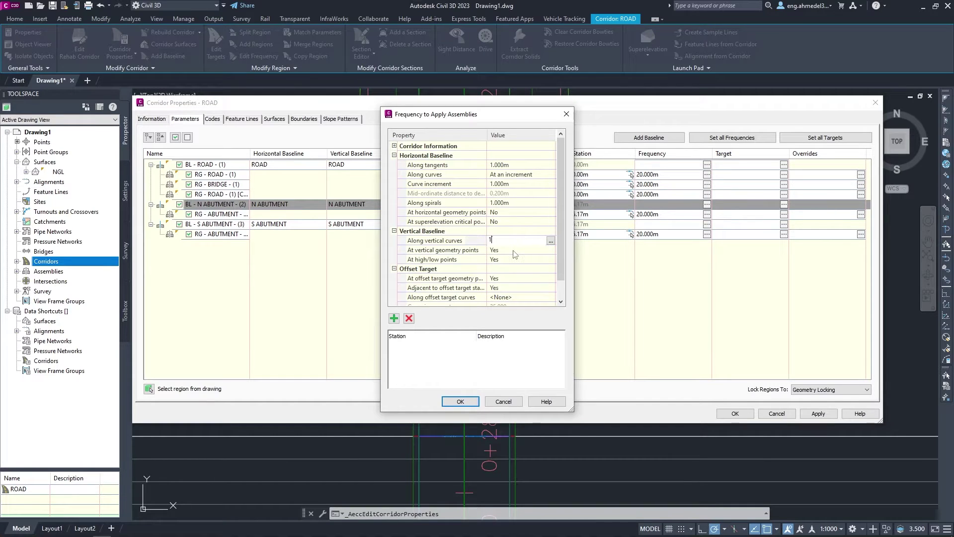
{"action": "left_click", "coordinate": [513, 250]}
{"action": "left_click", "coordinate": [513, 269]}
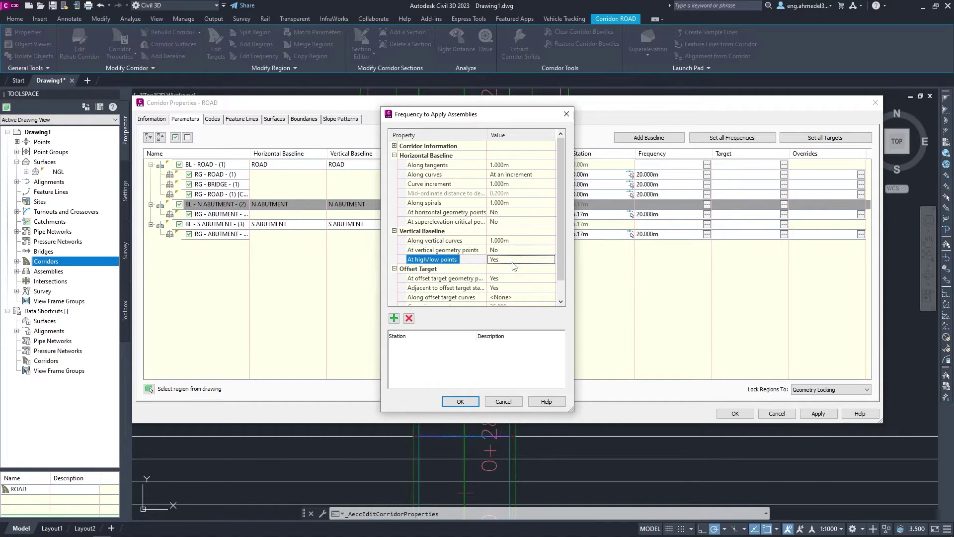
{"action": "left_click", "coordinate": [512, 263]}
{"action": "left_click", "coordinate": [507, 268]}
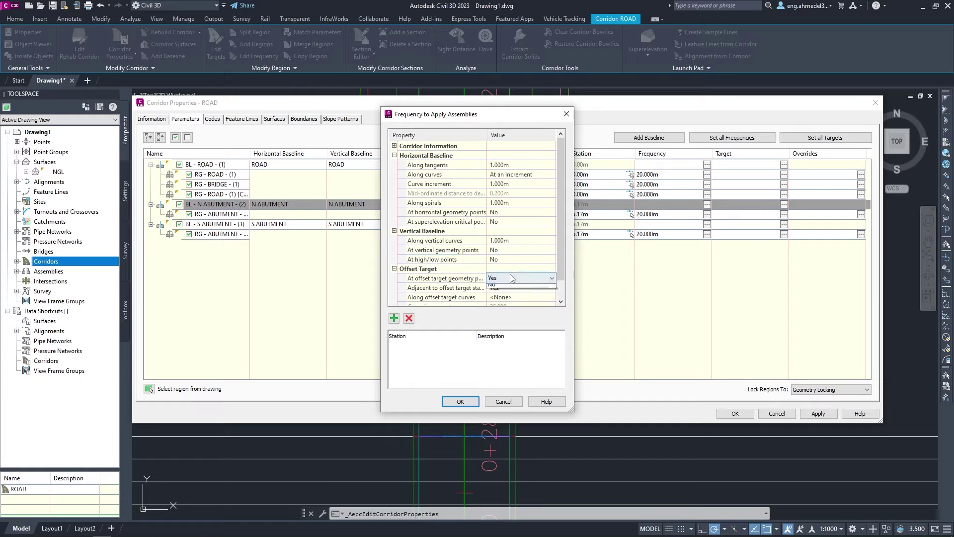
Turn off offset-target point sampling, apply the changes, and rebuild the corridor
{"action": "left_click", "coordinate": [513, 279]}
{"action": "left_click", "coordinate": [513, 278]}
{"action": "left_click", "coordinate": [514, 296]}
{"action": "left_click", "coordinate": [513, 288]}
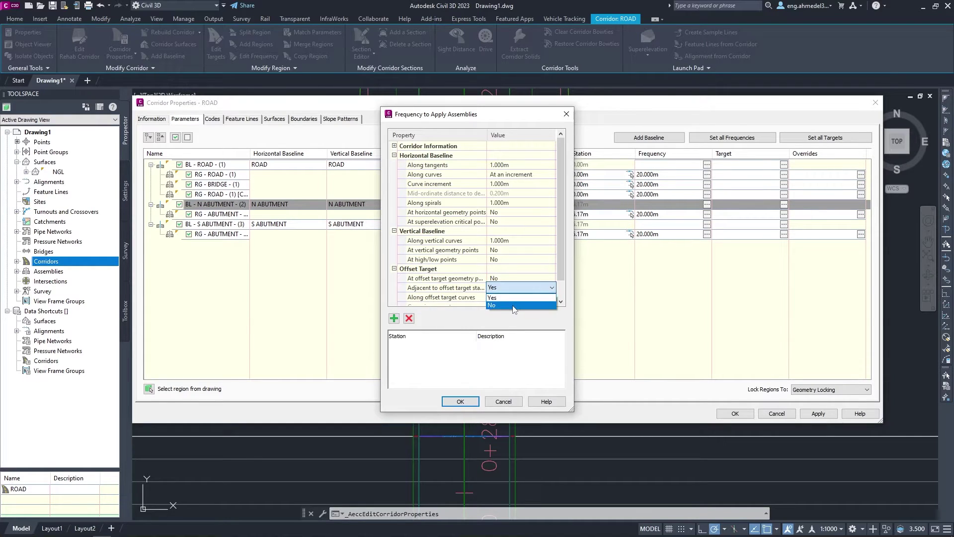
{"action": "left_click", "coordinate": [513, 306]}
{"action": "left_click", "coordinate": [460, 402]}
{"action": "left_click", "coordinate": [730, 413]}
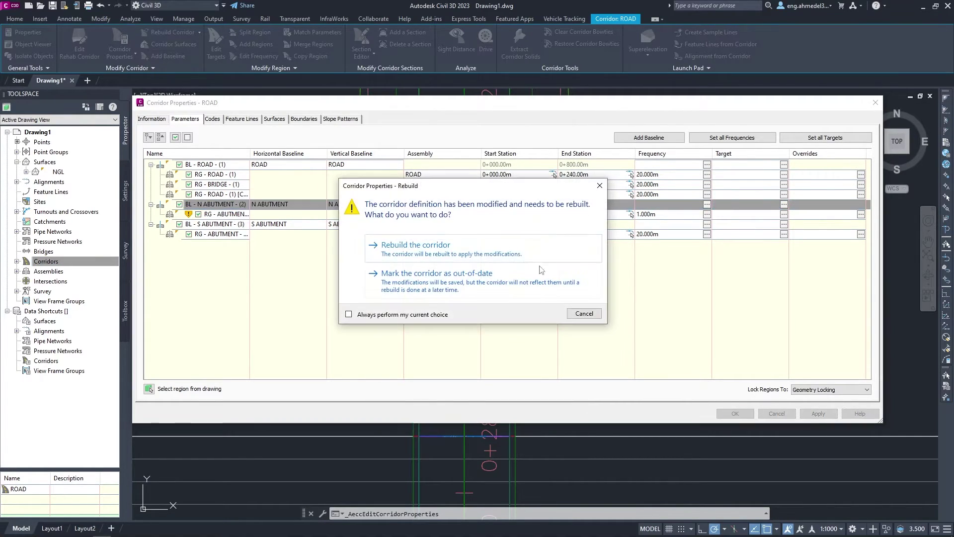
{"action": "left_click", "coordinate": [511, 241]}
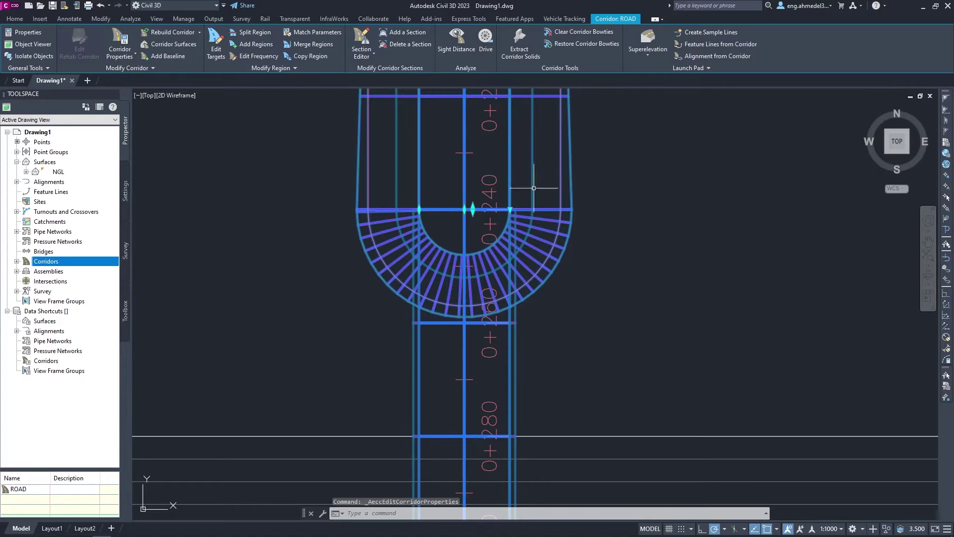
Set the S ABUTMENT baseline's tangent and curve assembly increments to 1.000m
{"action": "scroll", "coordinate": [465, 211], "scroll_direction": "down", "scroll_amount": 3}
{"action": "scroll", "coordinate": [494, 212], "scroll_direction": "down", "scroll_amount": 2}
{"action": "scroll", "coordinate": [453, 213], "scroll_direction": "down", "scroll_amount": 3}
{"action": "scroll", "coordinate": [438, 271], "scroll_direction": "down", "scroll_amount": 2}
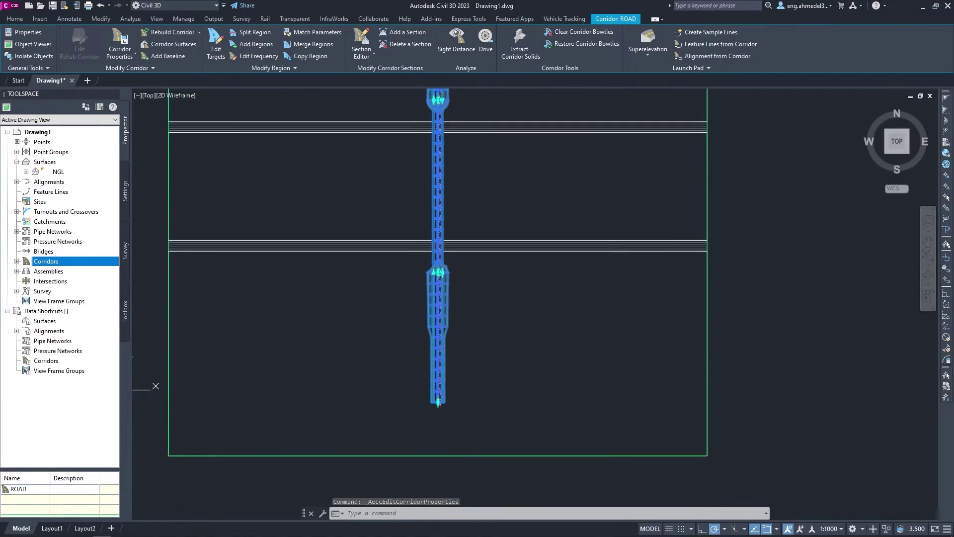
{"action": "scroll", "coordinate": [437, 272], "scroll_direction": "up", "scroll_amount": 5}
{"action": "scroll", "coordinate": [437, 272], "scroll_direction": "up", "scroll_amount": 2}
{"action": "left_click", "coordinate": [119, 45]}
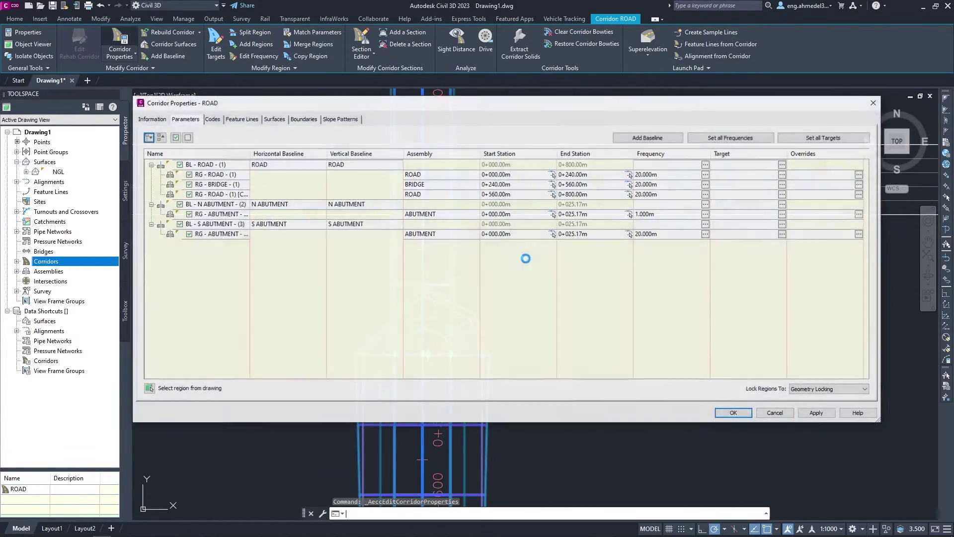
{"action": "left_click", "coordinate": [233, 225]}
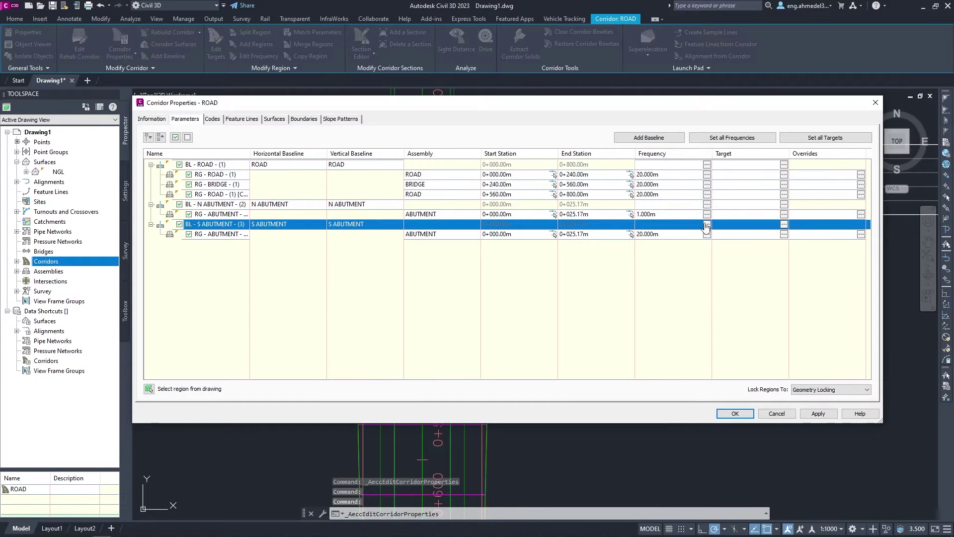
{"action": "left_click", "coordinate": [707, 224]}
{"action": "type", "text": "1"}
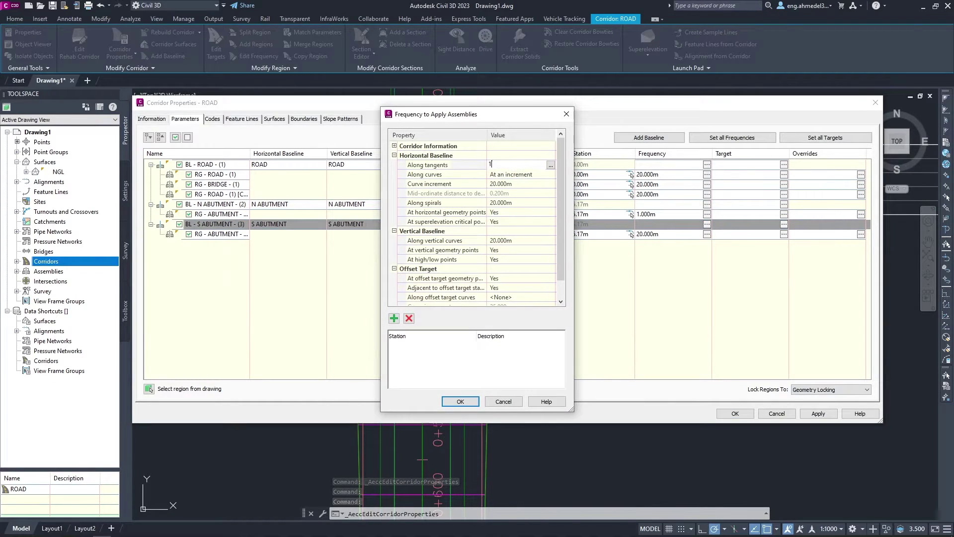
{"action": "left_click", "coordinate": [519, 184]}
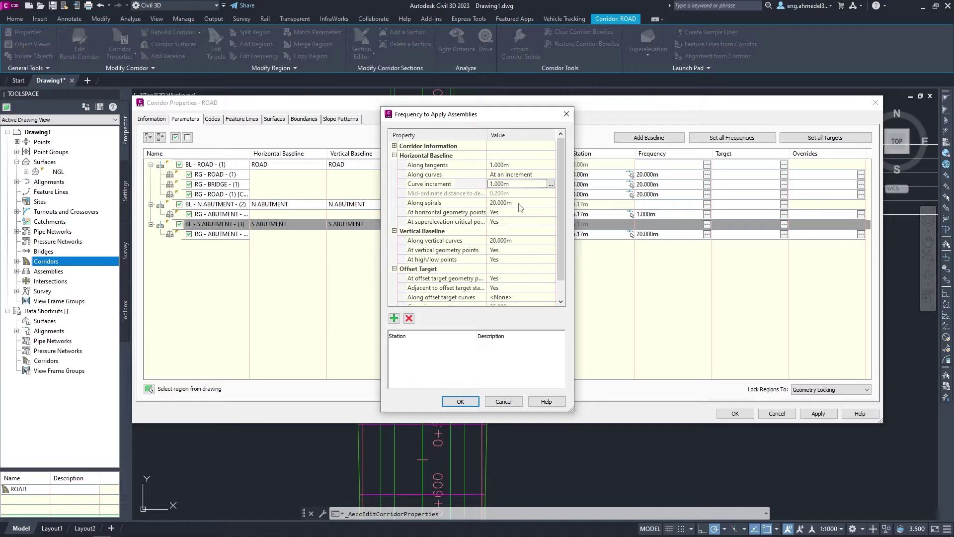
{"action": "left_click", "coordinate": [520, 203]}
Turn off sampling at horizontal geometry, superelevation critical and vertical geometry points
{"action": "left_click", "coordinate": [519, 212]}
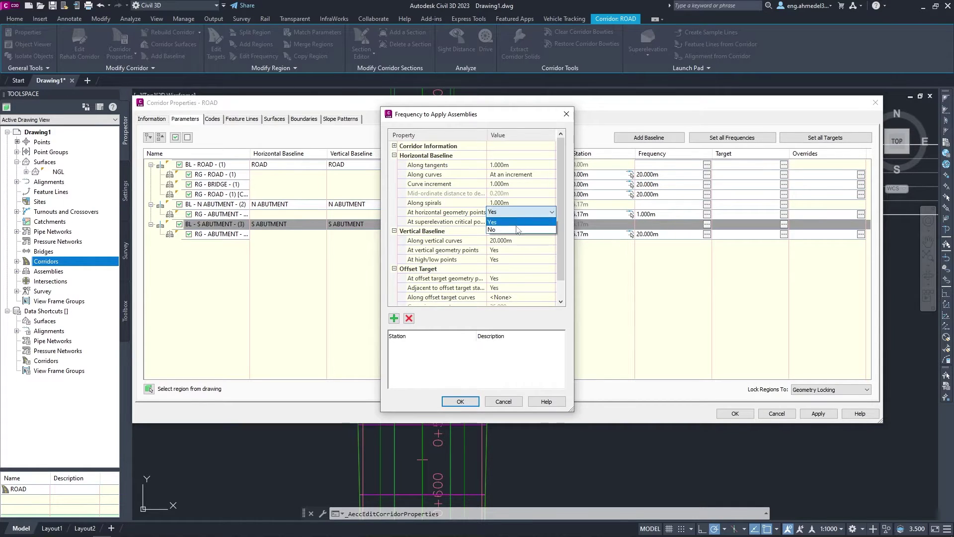
{"action": "left_click", "coordinate": [497, 229]}
{"action": "left_click", "coordinate": [517, 239]}
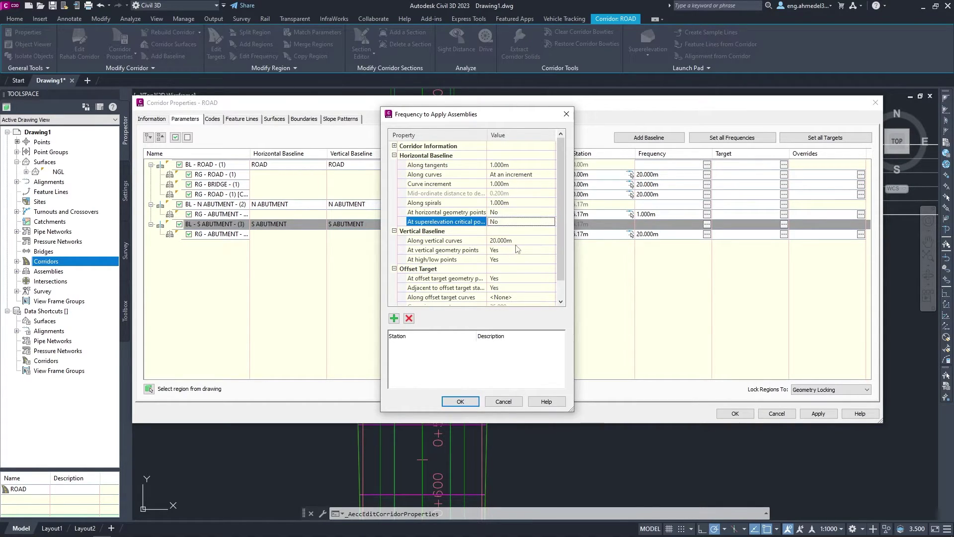
{"action": "type", "text": "1"}
{"action": "left_click", "coordinate": [517, 250]}
{"action": "left_click", "coordinate": [517, 267]}
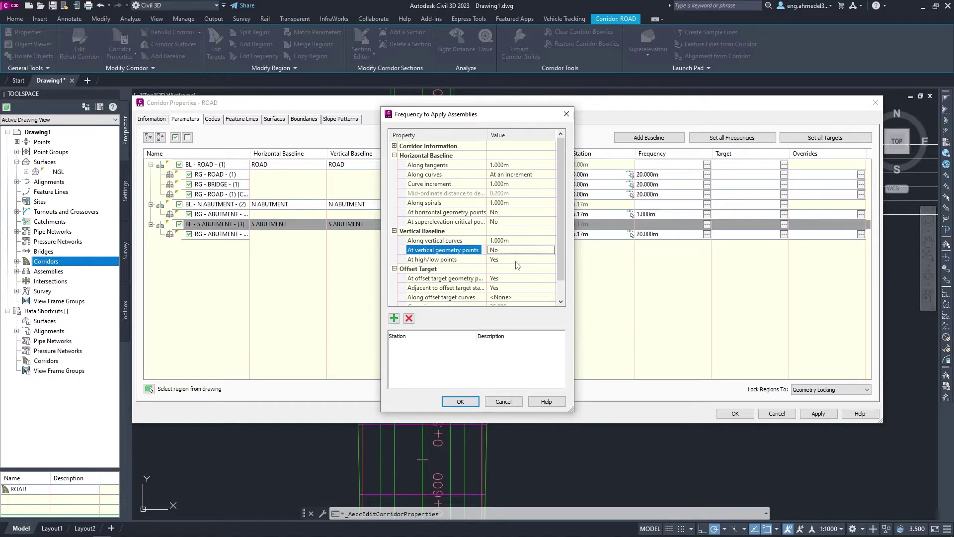
Turn off high/low and offset-target point sampling, confirm, and rebuild the corridor
{"action": "left_click", "coordinate": [512, 277]}
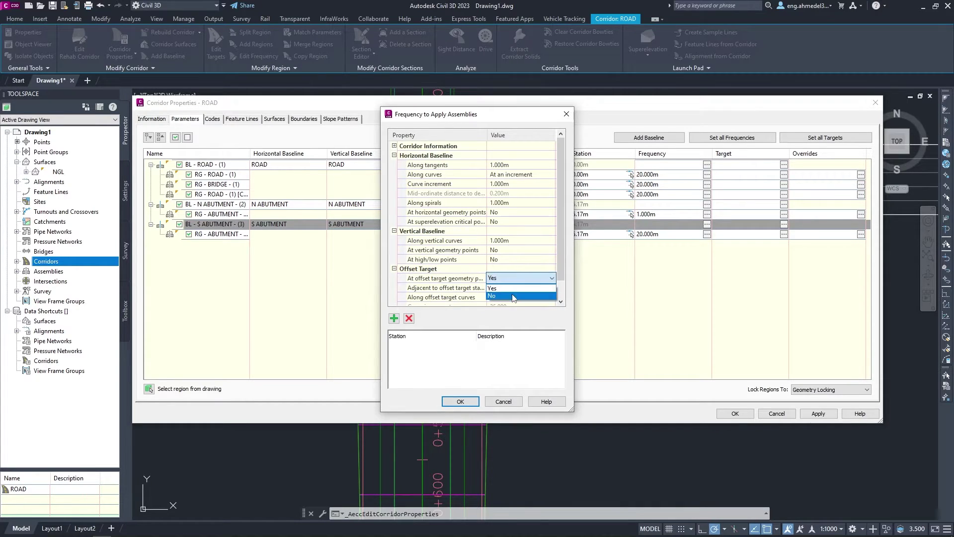
{"action": "left_click", "coordinate": [517, 297]}
{"action": "left_click", "coordinate": [517, 304]}
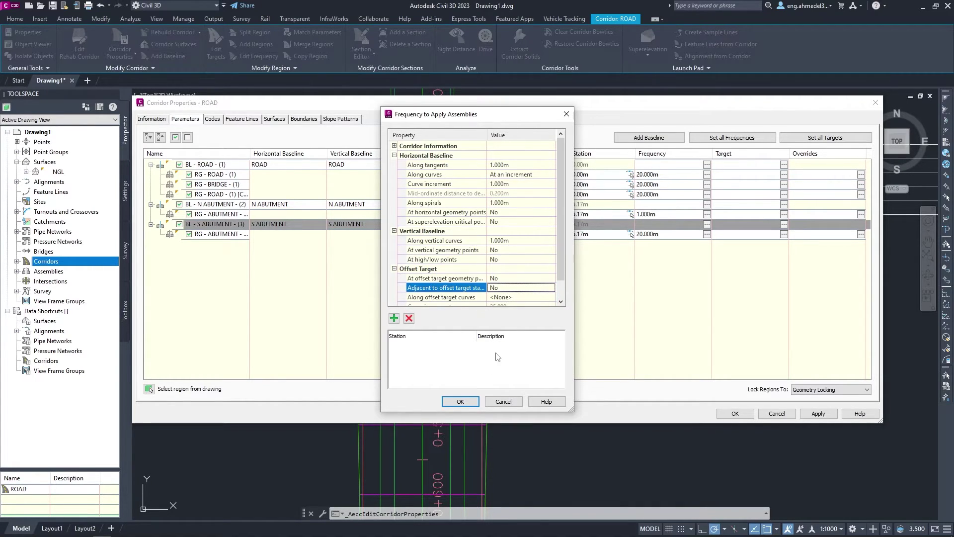
{"action": "left_click", "coordinate": [460, 401]}
{"action": "left_click", "coordinate": [490, 245]}
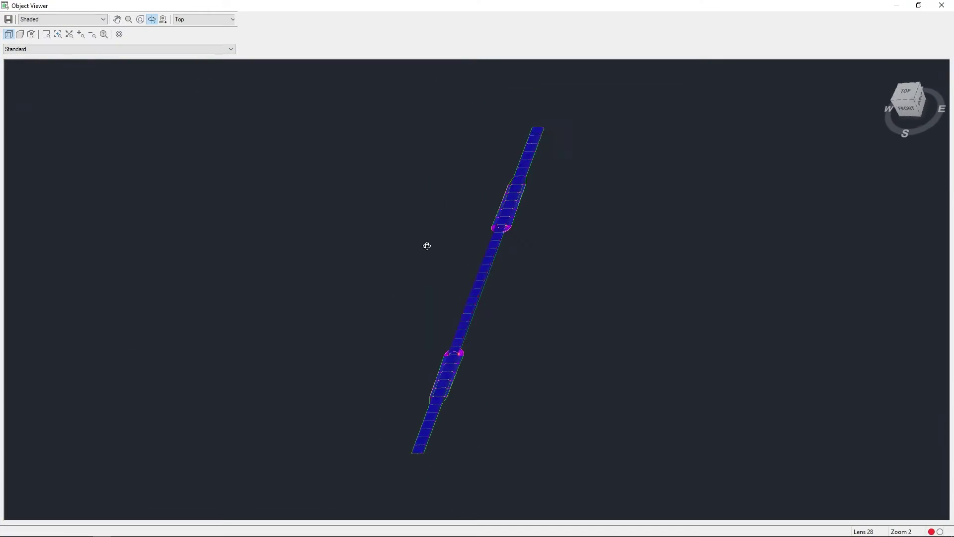
{"action": "mouse_move", "coordinate": [426, 255]}
{"action": "left_mouse_down"}
{"action": "mouse_move", "coordinate": [436, 291]}
{"action": "mouse_move", "coordinate": [663, 259]}
{"action": "left_mouse_up"}
{"action": "scroll", "coordinate": [528, 264], "scroll_direction": "up", "scroll_amount": 3}
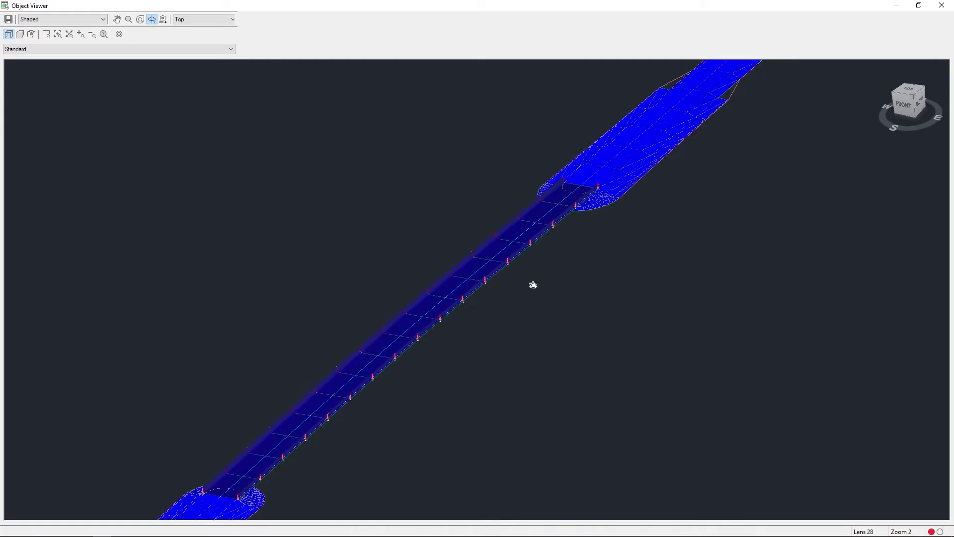
{"action": "scroll", "coordinate": [530, 283], "scroll_direction": "up", "scroll_amount": 3}
{"action": "scroll", "coordinate": [521, 256], "scroll_direction": "up", "scroll_amount": 2}
{"action": "scroll", "coordinate": [460, 326], "scroll_direction": "up", "scroll_amount": 2}
{"action": "scroll", "coordinate": [491, 302], "scroll_direction": "down", "scroll_amount": 2}
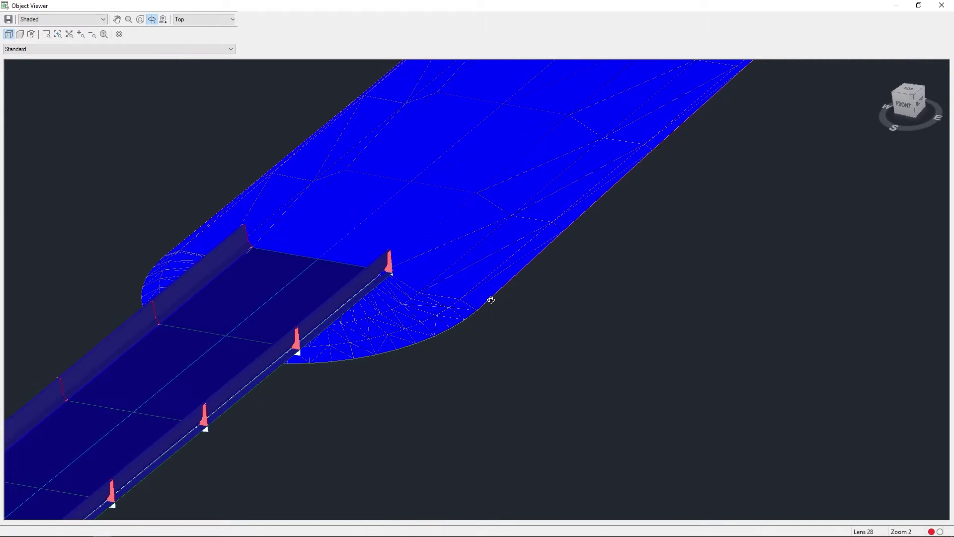
{"action": "left_click_drag", "start_coordinate": [545, 226], "coordinate": [568, 273]}
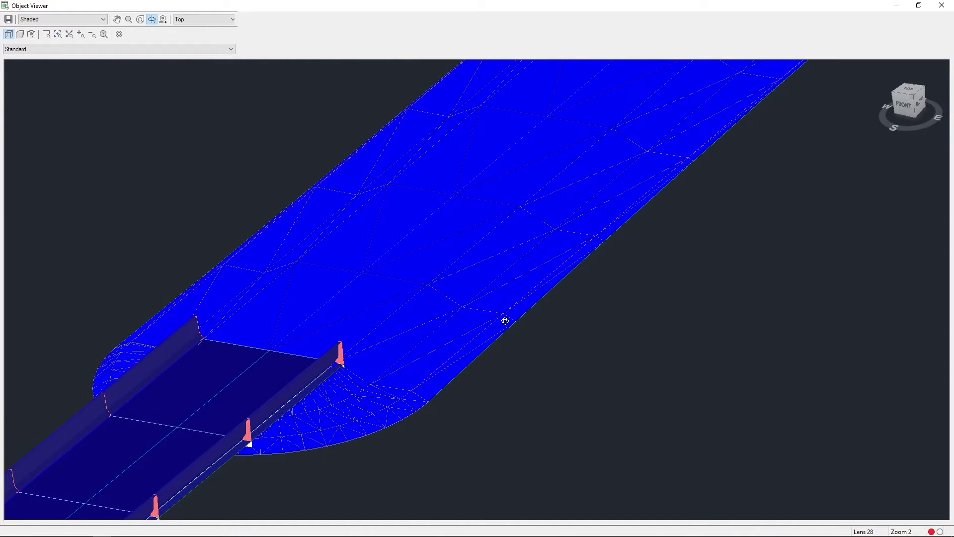
{"action": "scroll", "coordinate": [377, 399], "scroll_direction": "up", "scroll_amount": 2}
{"action": "mouse_move", "coordinate": [389, 399]}
{"action": "left_mouse_down"}
{"action": "mouse_move", "coordinate": [424, 379]}
{"action": "mouse_move", "coordinate": [456, 330]}
{"action": "left_mouse_up"}
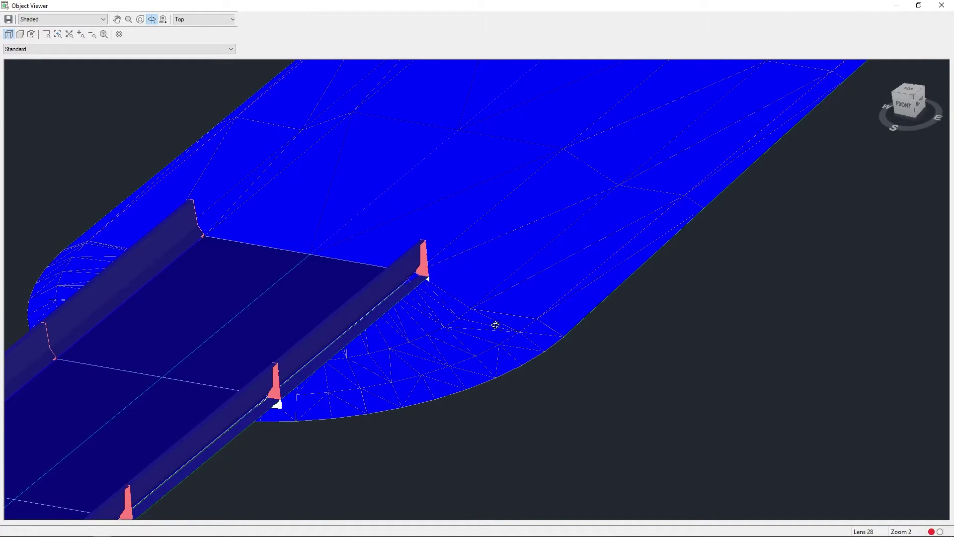
{"action": "scroll", "coordinate": [628, 215], "scroll_direction": "down", "scroll_amount": 3}
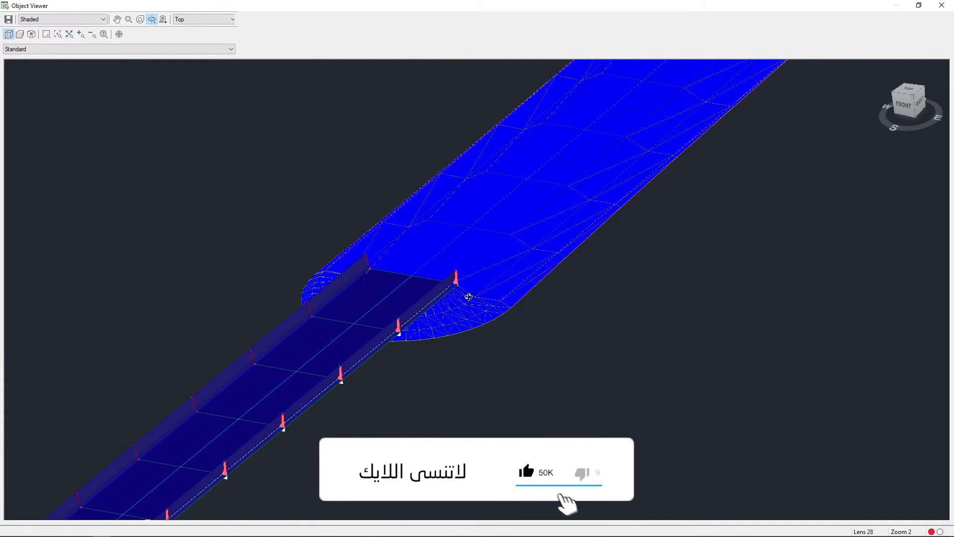
{"action": "left_click", "coordinate": [62, 19]}
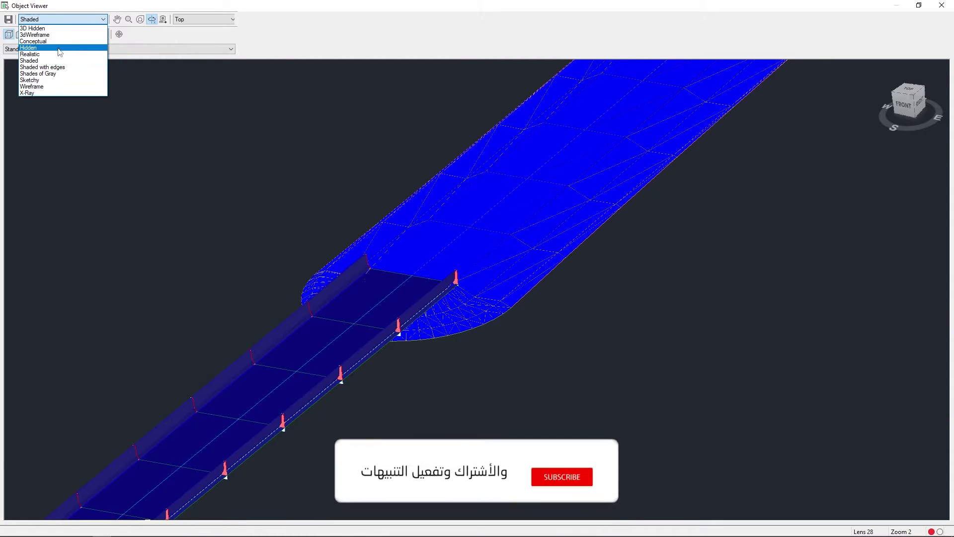
{"action": "left_click", "coordinate": [59, 54]}
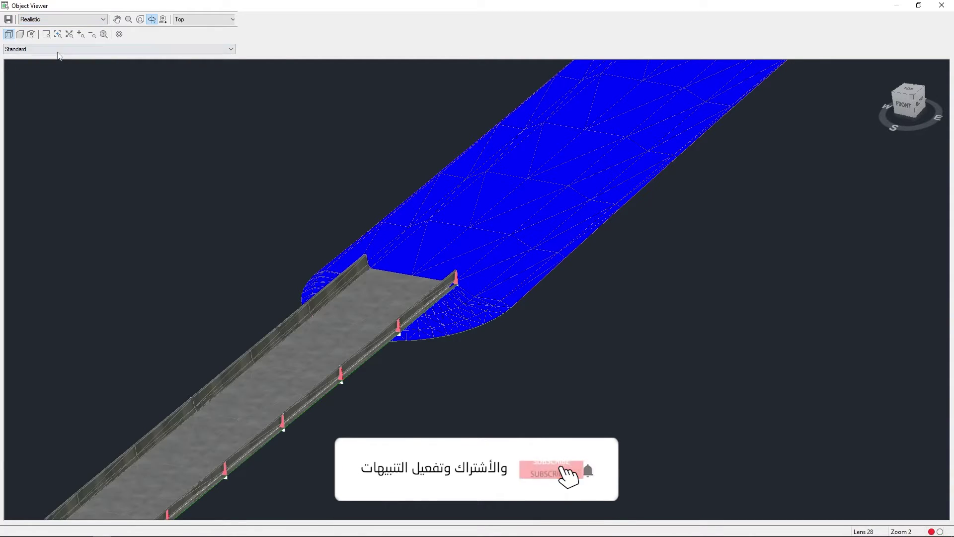
{"action": "left_click", "coordinate": [60, 19]}
{"action": "left_click", "coordinate": [53, 40]}
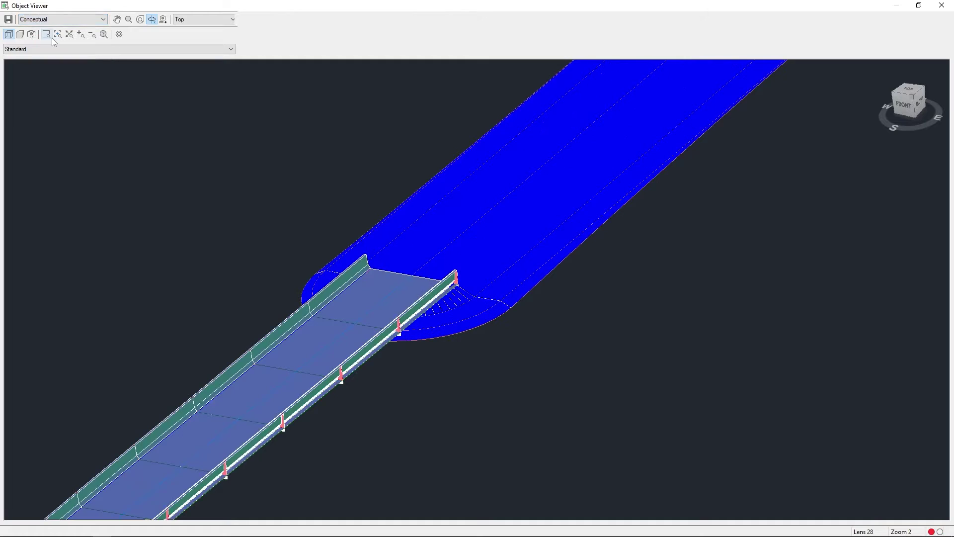
{"action": "left_click", "coordinate": [51, 20]}
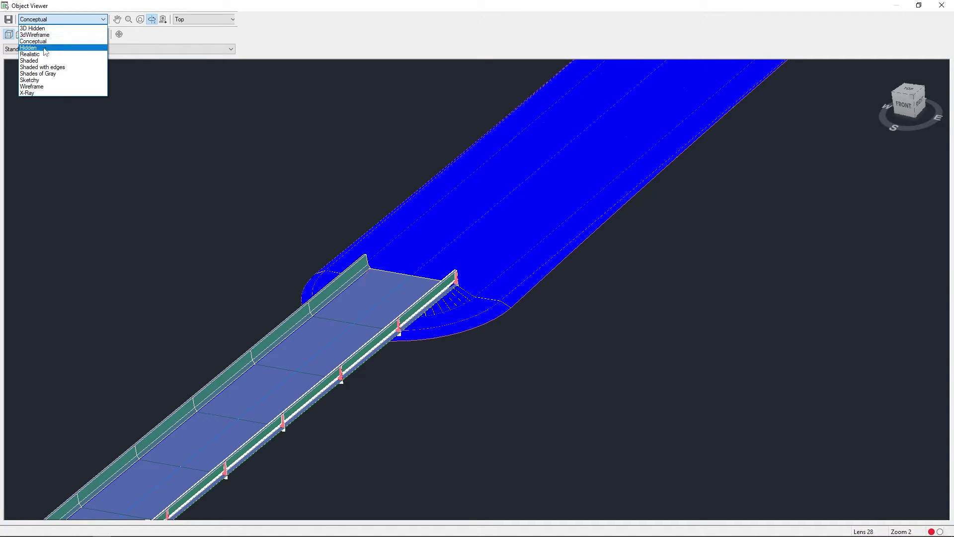
{"action": "left_click", "coordinate": [46, 47]}
{"action": "scroll", "coordinate": [520, 298], "scroll_direction": "up", "scroll_amount": 3}
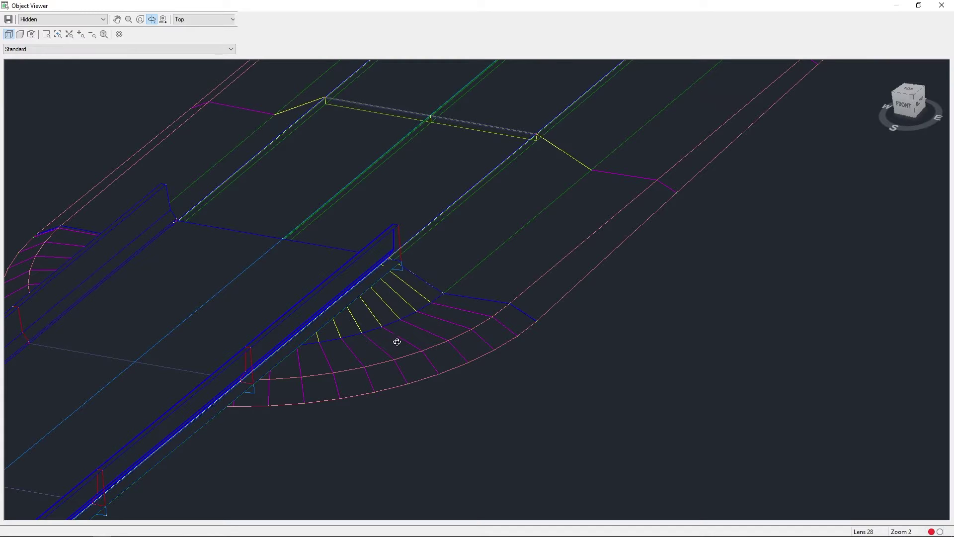
{"action": "scroll", "coordinate": [462, 278], "scroll_direction": "down", "scroll_amount": 5}
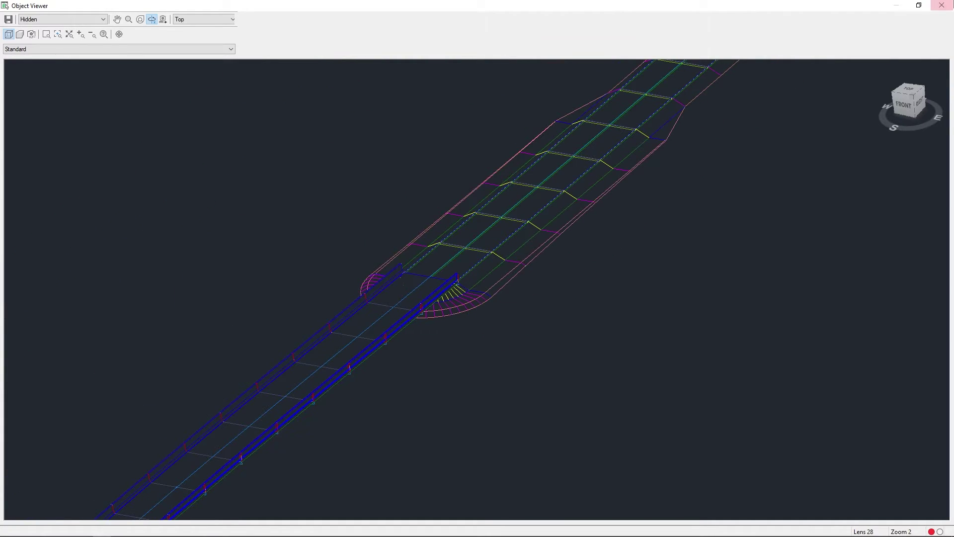
{"action": "key", "text": "Escape"}
{"action": "key", "text": "Escape"}
{"action": "key", "text": "Escape"}
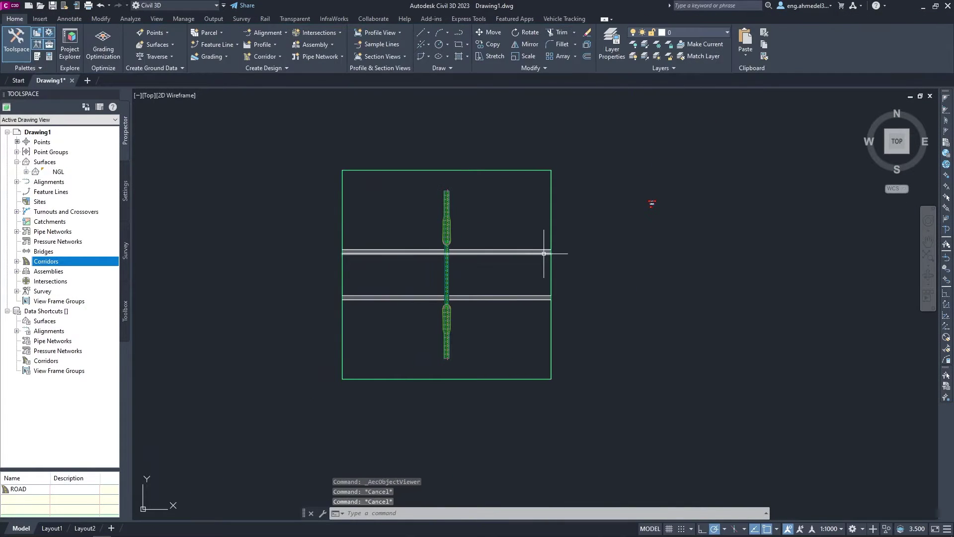
Zoom to the N ABUTMENT arc alignment and select it, cancelling a stray copy
{"action": "middle_click_drag", "start_coordinate": [502, 239], "coordinate": [440, 265]}
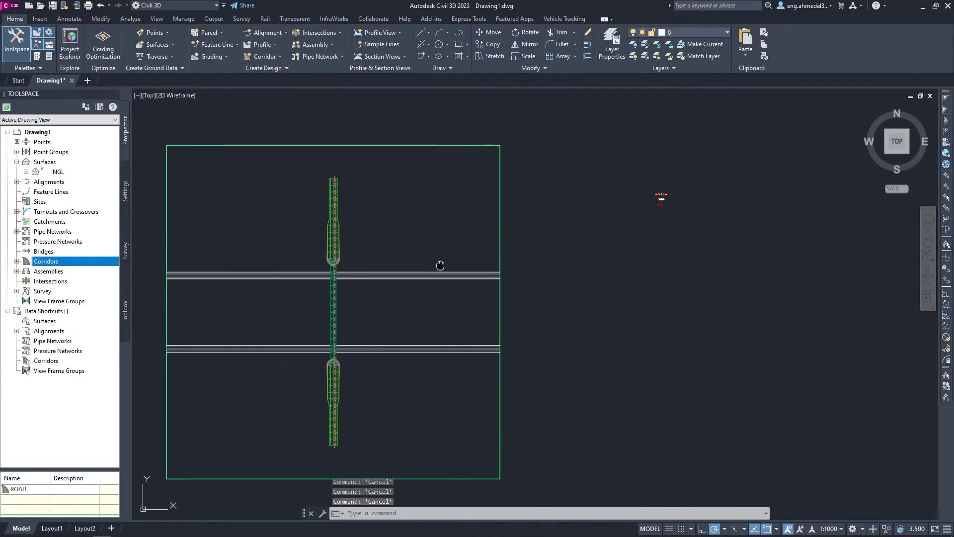
{"action": "middle_click", "coordinate": [441, 265]}
{"action": "scroll", "coordinate": [492, 379], "scroll_direction": "up", "scroll_amount": 3}
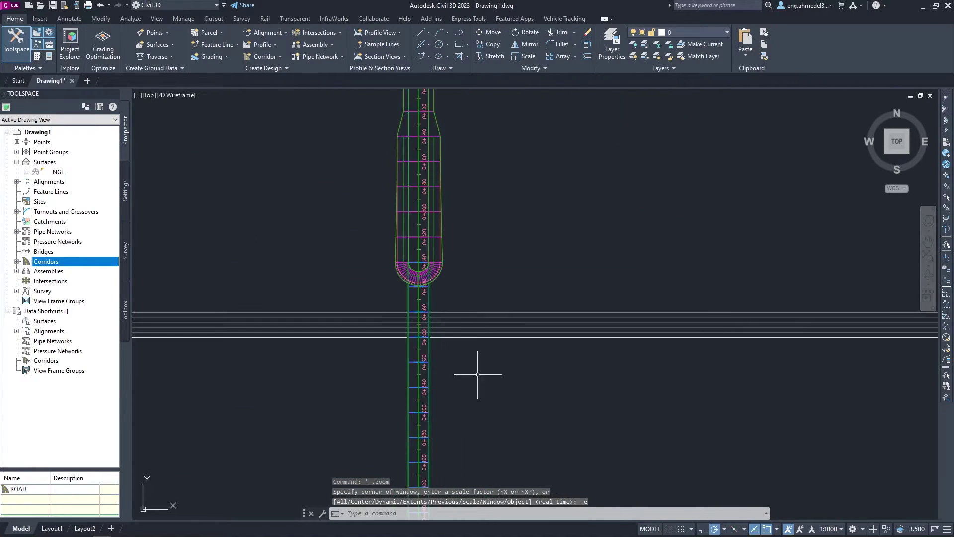
{"action": "scroll", "coordinate": [403, 286], "scroll_direction": "up", "scroll_amount": 2}
{"action": "scroll", "coordinate": [436, 223], "scroll_direction": "up", "scroll_amount": 2}
{"action": "scroll", "coordinate": [437, 223], "scroll_direction": "up", "scroll_amount": 2}
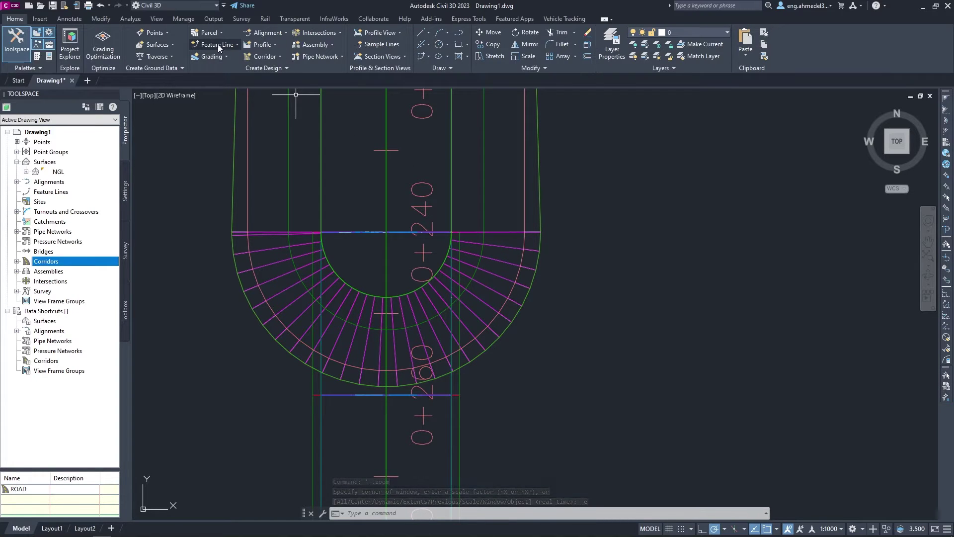
{"action": "left_click", "coordinate": [373, 295]}
{"action": "scroll", "coordinate": [406, 290], "scroll_direction": "up", "scroll_amount": 3}
{"action": "type", "text": "CO"}
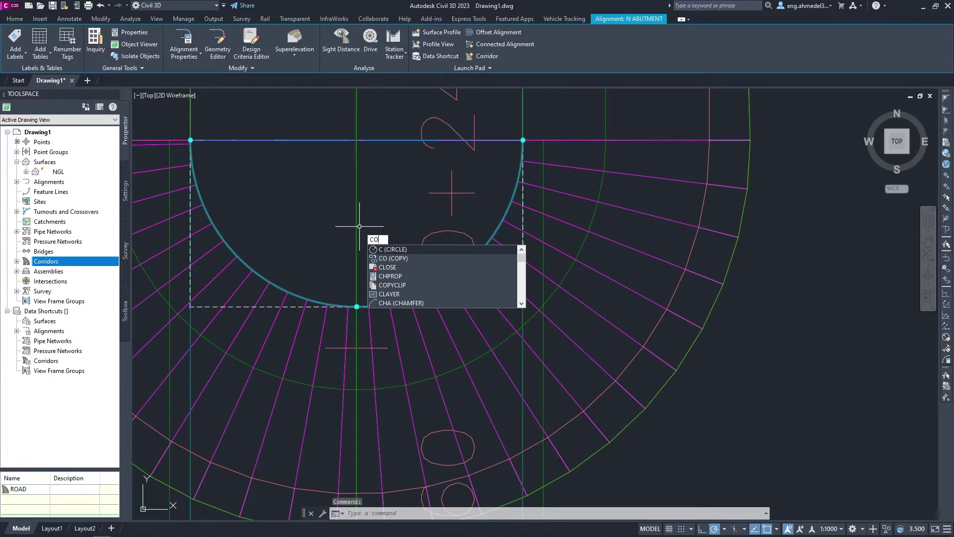
{"action": "key", "text": "Escape"}
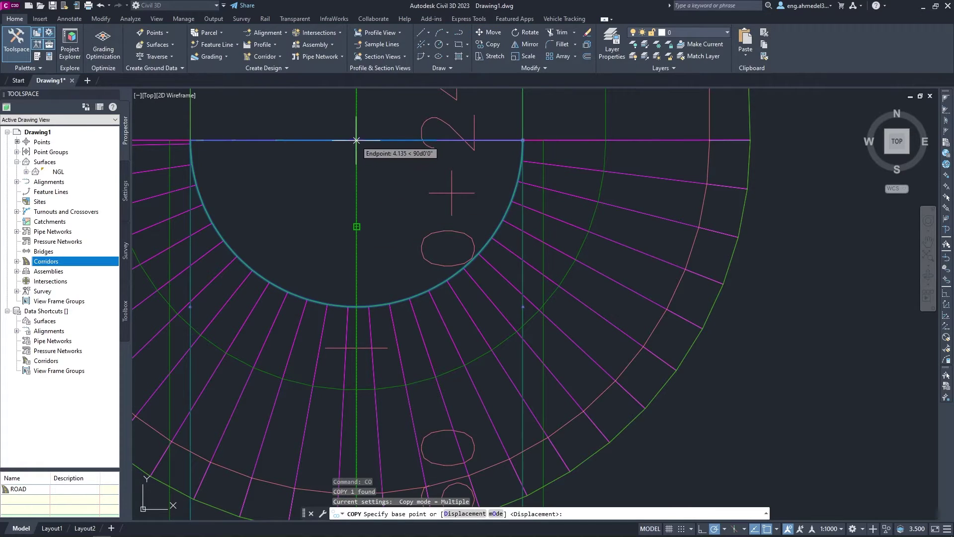
{"action": "left_click", "coordinate": [356, 220]}
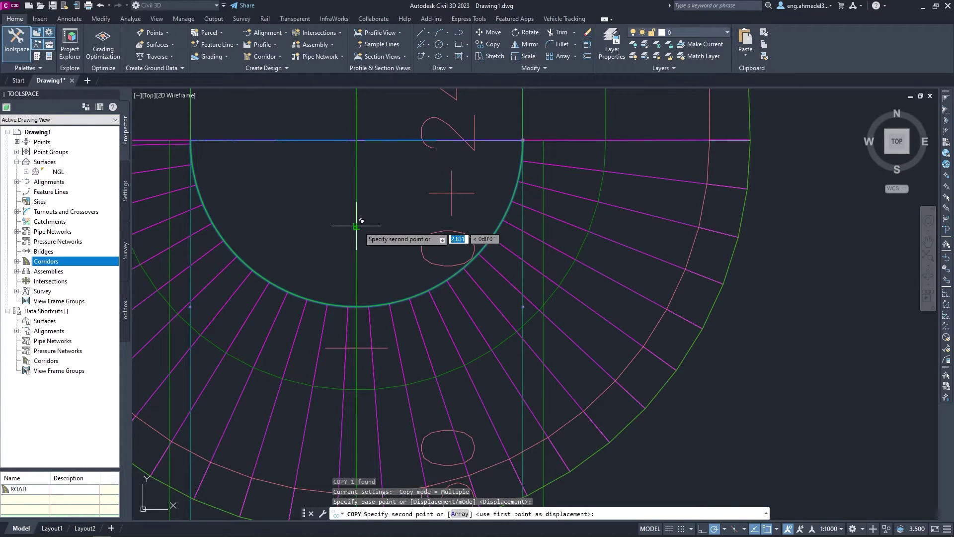
{"action": "key", "text": "Escape"}
{"action": "key", "text": "Escape"}
Explode the N ABUTMENT alignment twice (X) into a plain arc, checking its properties
{"action": "left_click", "coordinate": [456, 277]}
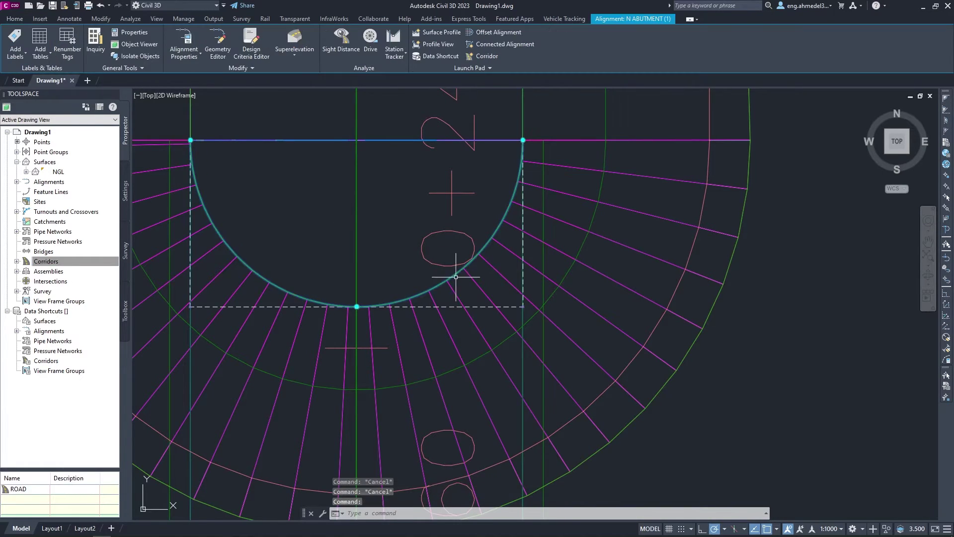
{"action": "mouse_move", "coordinate": [456, 276]}
{"action": "middle_mouse_down"}
{"action": "mouse_move", "coordinate": [476, 298]}
{"action": "mouse_move", "coordinate": [465, 288]}
{"action": "middle_mouse_up"}
{"action": "type", "text": "X"}
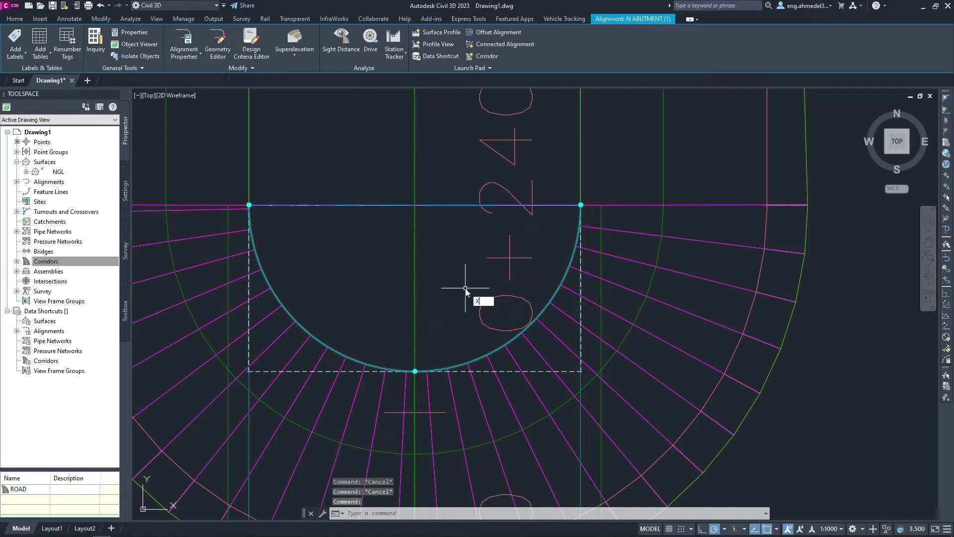
{"action": "key", "text": "Return"}
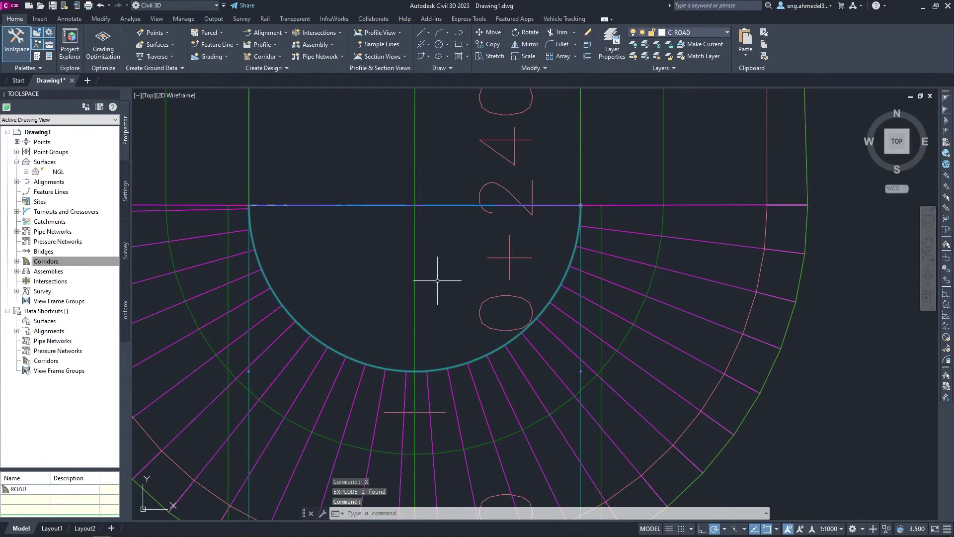
{"action": "scroll", "coordinate": [438, 280], "scroll_direction": "down", "scroll_amount": 2}
{"action": "middle_click_drag", "start_coordinate": [432, 286], "coordinate": [426, 291]}
{"action": "key", "text": "ctrl+1"}
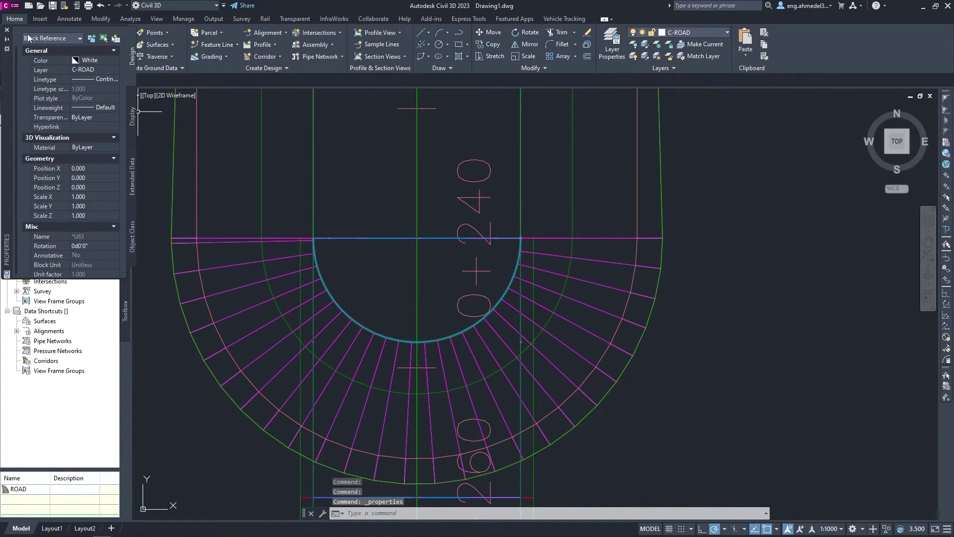
{"action": "left_click", "coordinate": [7, 31]}
{"action": "type", "text": "X"}
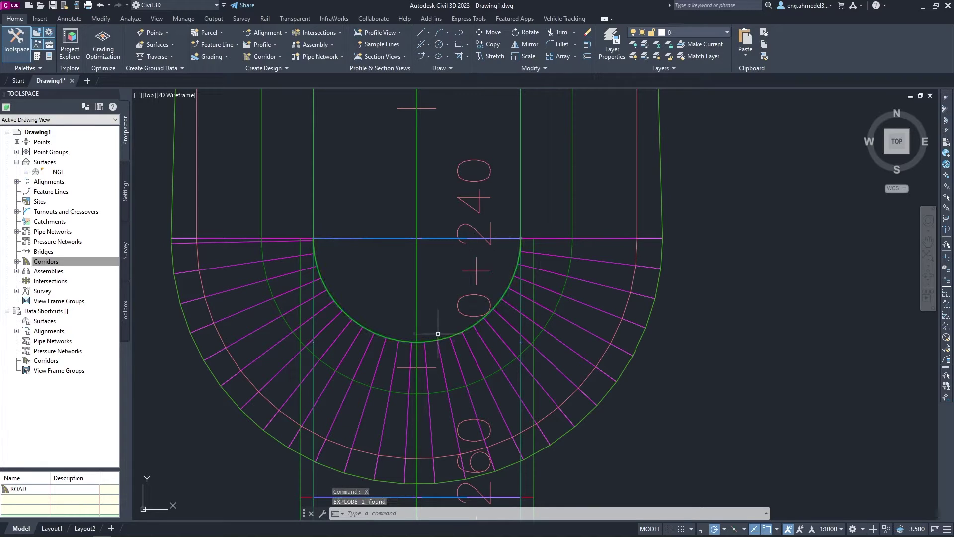
{"action": "type", "text": "x"}
{"action": "key", "text": "Return"}
{"action": "key", "text": "ctrl+1"}
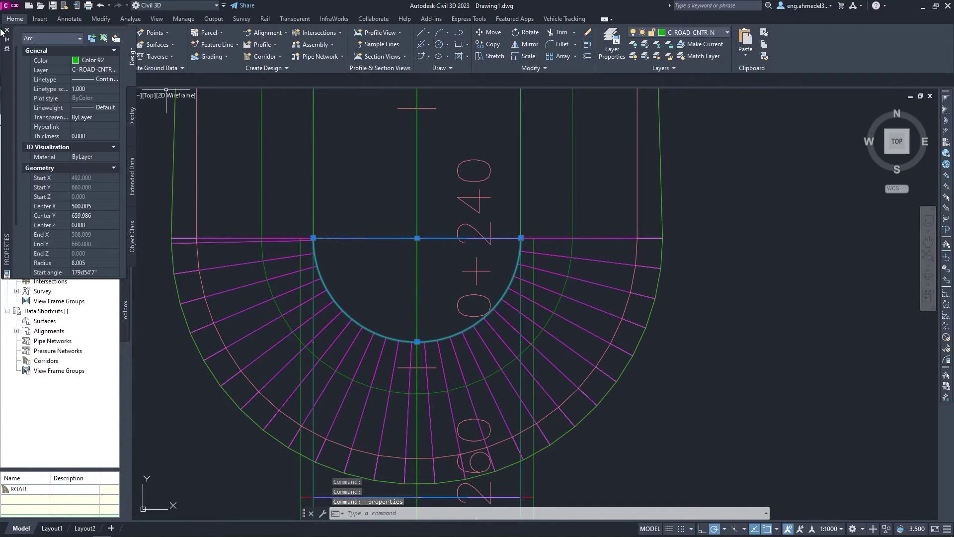
{"action": "left_click", "coordinate": [7, 30]}
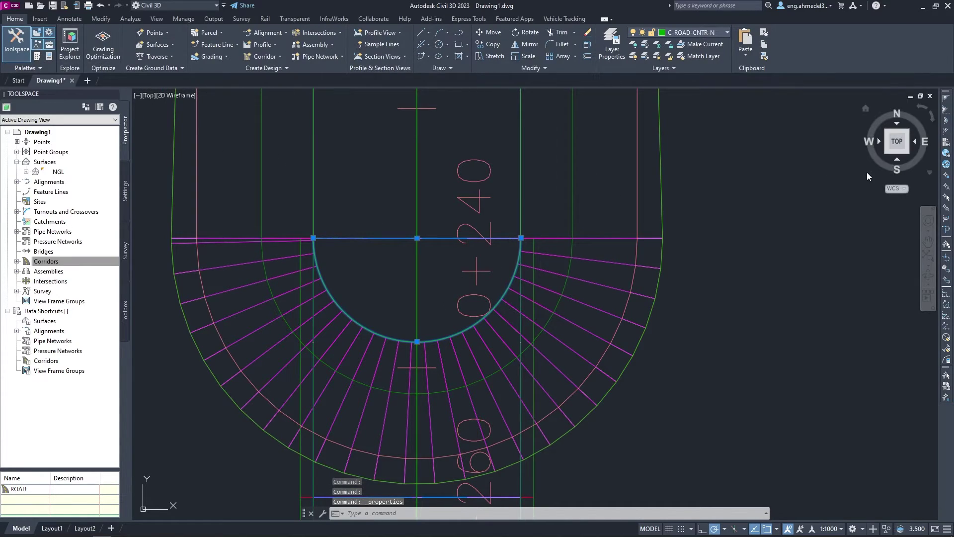
In SW Isometric view, move the arc from its endpoint to the bridge deck corner
{"action": "left_click", "coordinate": [887, 151]}
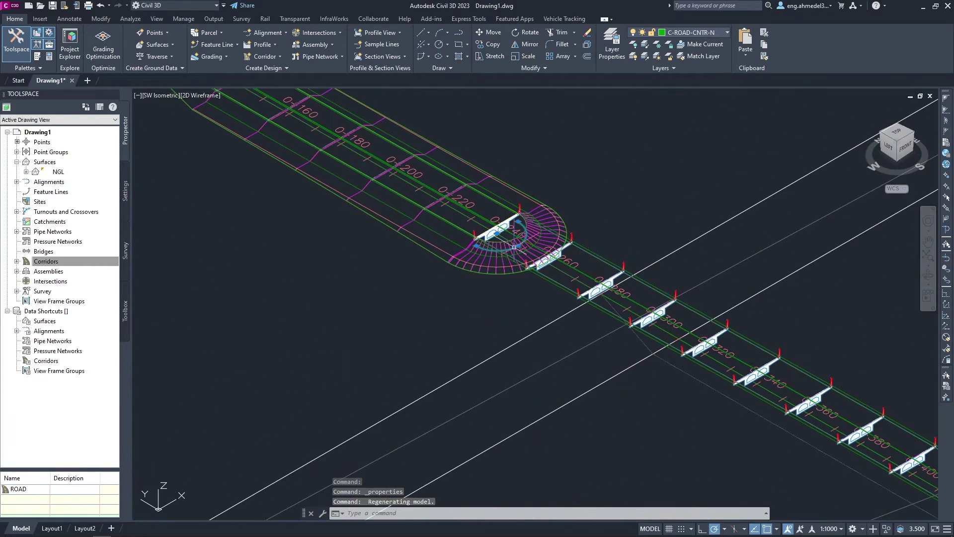
{"action": "scroll", "coordinate": [502, 221], "scroll_direction": "up", "scroll_amount": 2}
{"action": "scroll", "coordinate": [264, 348], "scroll_direction": "up", "scroll_amount": 2}
{"action": "scroll", "coordinate": [306, 288], "scroll_direction": "up", "scroll_amount": 2}
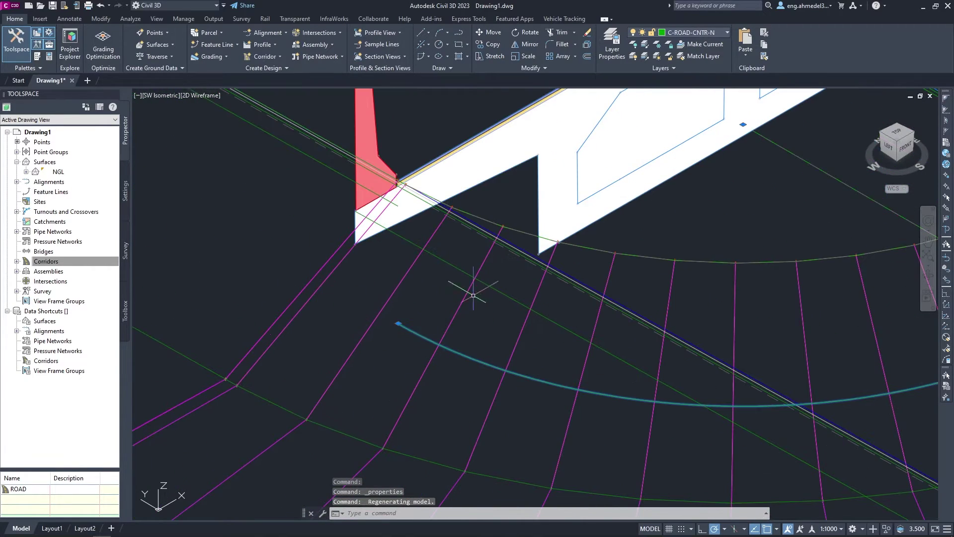
{"action": "scroll", "coordinate": [406, 216], "scroll_direction": "up", "scroll_amount": 1}
{"action": "scroll", "coordinate": [406, 279], "scroll_direction": "up", "scroll_amount": 1}
{"action": "type", "text": "M"}
{"action": "key", "text": "Return"}
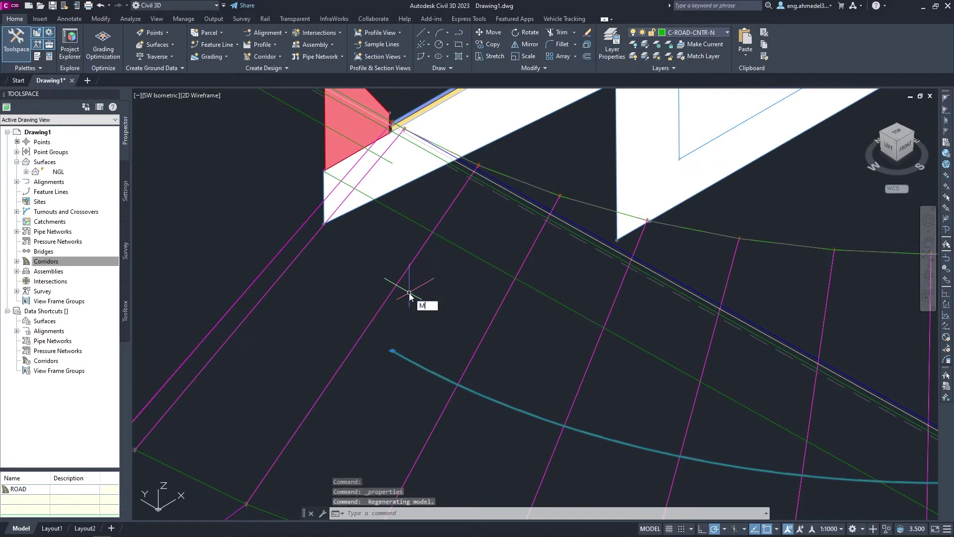
{"action": "left_click", "coordinate": [393, 351]}
{"action": "scroll", "coordinate": [397, 234], "scroll_direction": "up", "scroll_amount": 2}
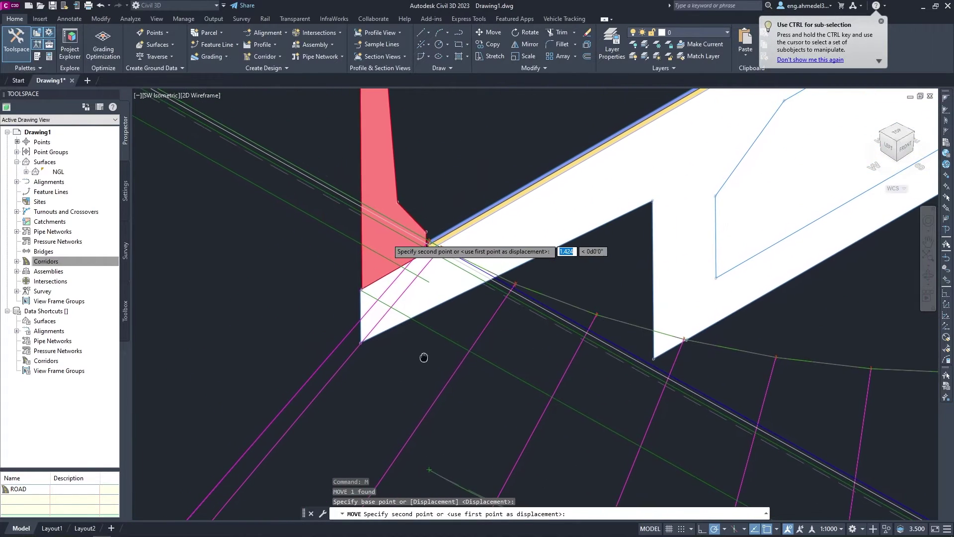
{"action": "scroll", "coordinate": [427, 209], "scroll_direction": "up", "scroll_amount": 1}
{"action": "scroll", "coordinate": [442, 191], "scroll_direction": "up", "scroll_amount": 1}
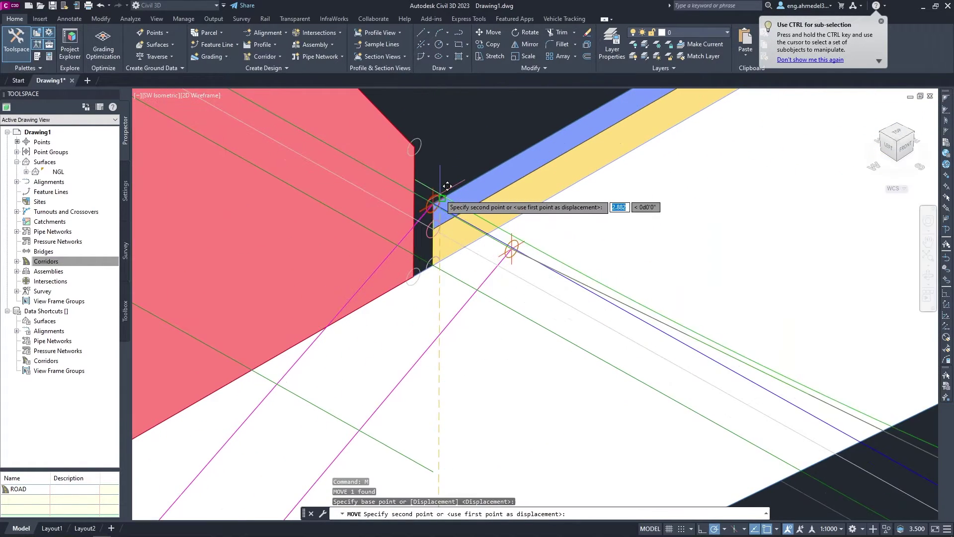
{"action": "scroll", "coordinate": [427, 202], "scroll_direction": "up", "scroll_amount": 1}
{"action": "scroll", "coordinate": [428, 201], "scroll_direction": "up", "scroll_amount": 1}
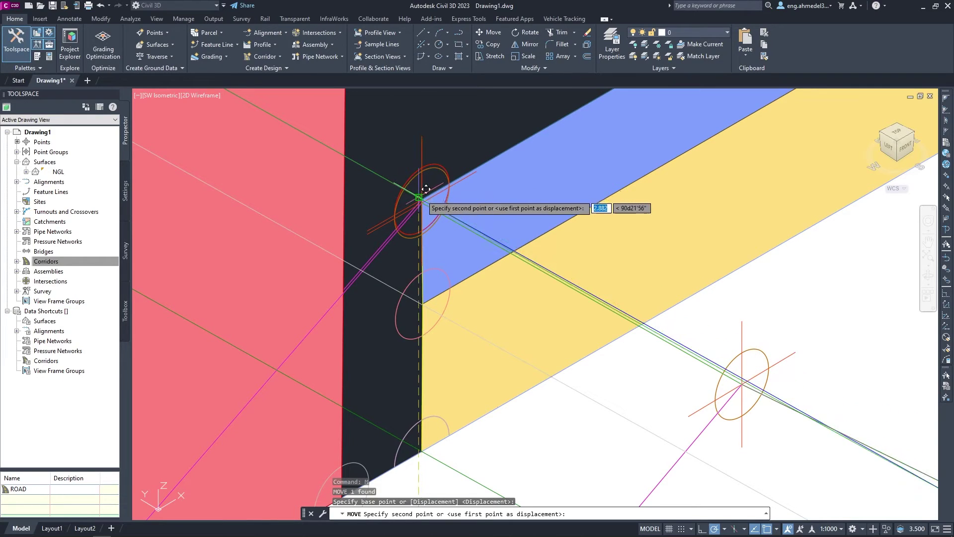
{"action": "scroll", "coordinate": [427, 190], "scroll_direction": "up", "scroll_amount": 3}
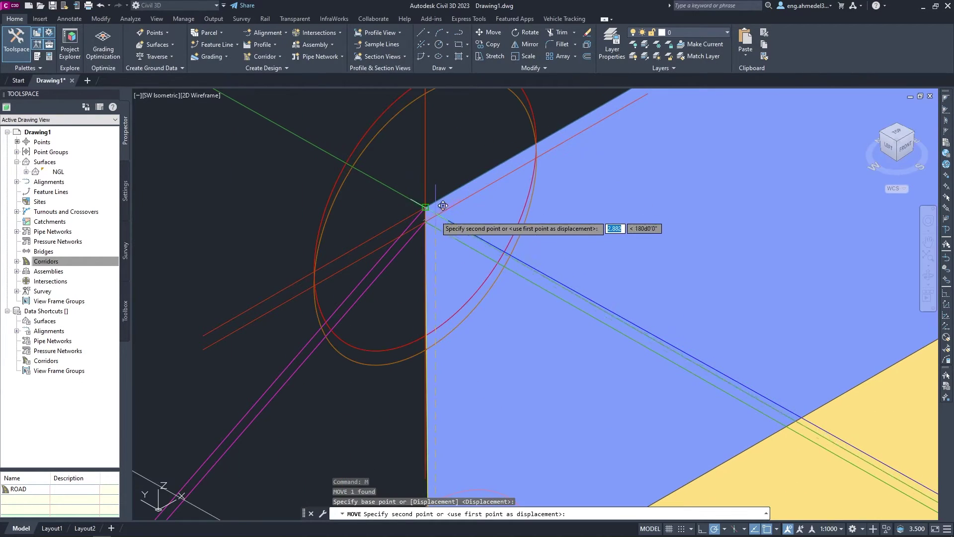
{"action": "left_click", "coordinate": [455, 233]}
Inspect the curve and NGL profile line near the deck corner by selecting them
{"action": "scroll", "coordinate": [455, 233], "scroll_direction": "down", "scroll_amount": 1}
{"action": "scroll", "coordinate": [455, 233], "scroll_direction": "down", "scroll_amount": 2}
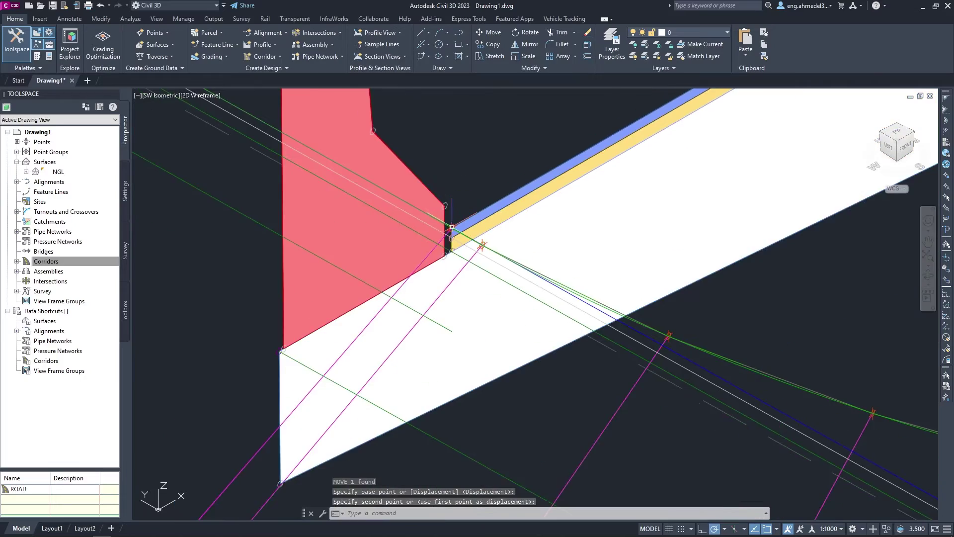
{"action": "scroll", "coordinate": [472, 224], "scroll_direction": "down", "scroll_amount": 1}
{"action": "scroll", "coordinate": [497, 209], "scroll_direction": "down", "scroll_amount": 2}
{"action": "scroll", "coordinate": [522, 189], "scroll_direction": "up", "scroll_amount": 1}
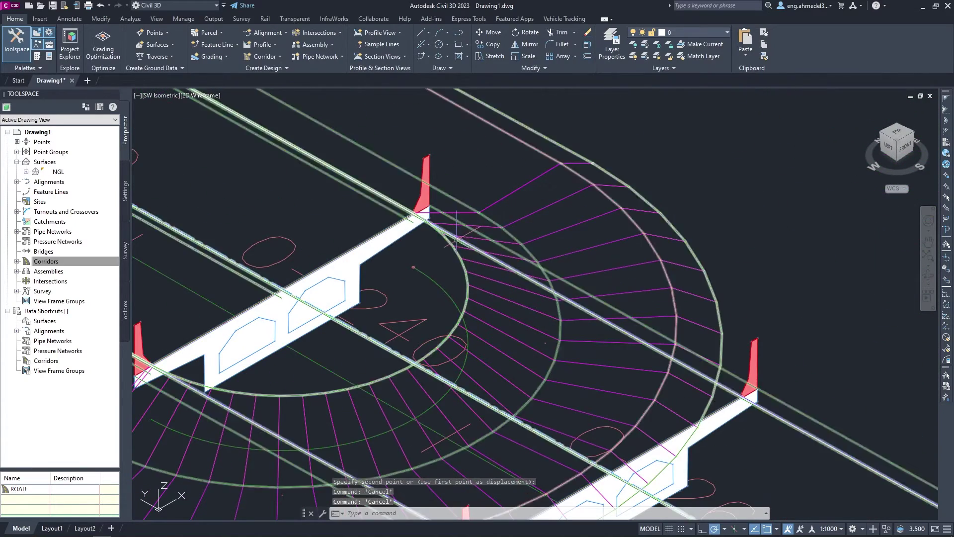
{"action": "key", "text": "Escape"}
{"action": "key", "text": "Escape"}
{"action": "left_click", "coordinate": [440, 283]}
{"action": "scroll", "coordinate": [484, 281], "scroll_direction": "down", "scroll_amount": 3}
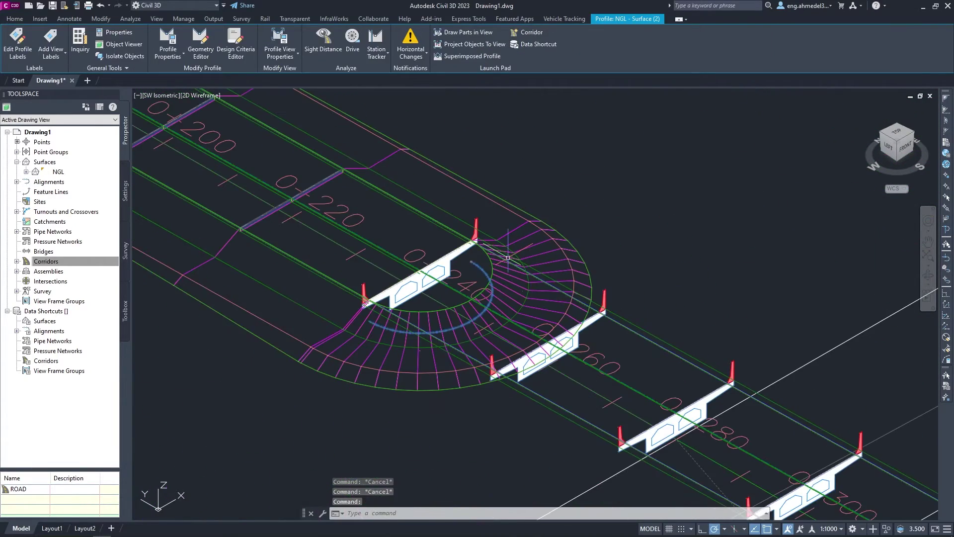
{"action": "key", "text": "Escape"}
{"action": "key", "text": "Escape"}
{"action": "left_click", "coordinate": [476, 270]}
{"action": "key", "text": "Escape"}
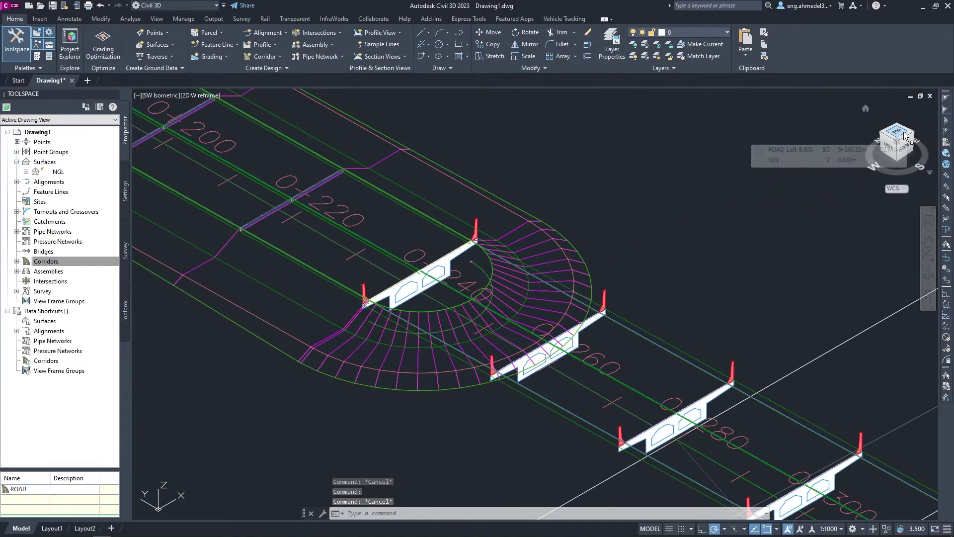
Switch between top and isometric views, ending in the standard top view
{"action": "left_click", "coordinate": [904, 134]}
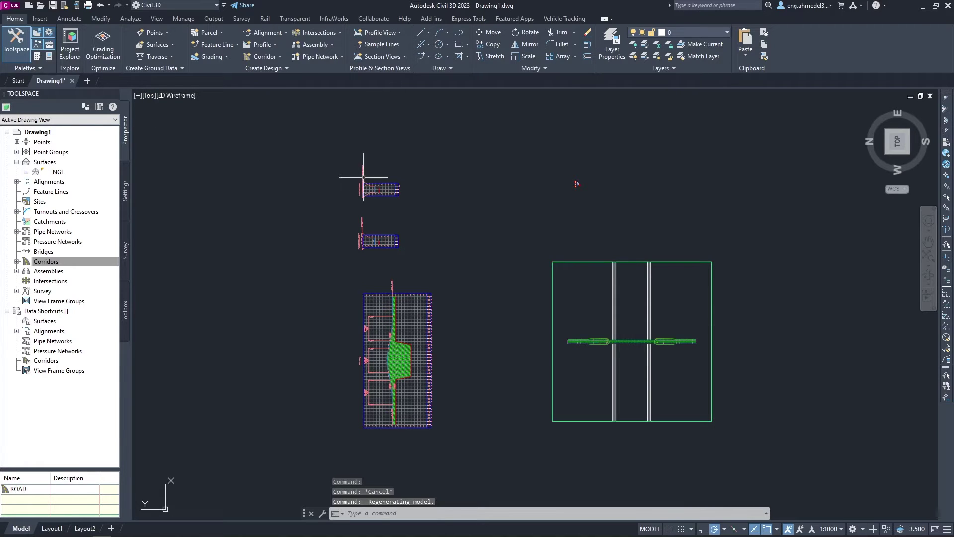
{"action": "middle_click_drag", "start_coordinate": [539, 263], "coordinate": [454, 251]}
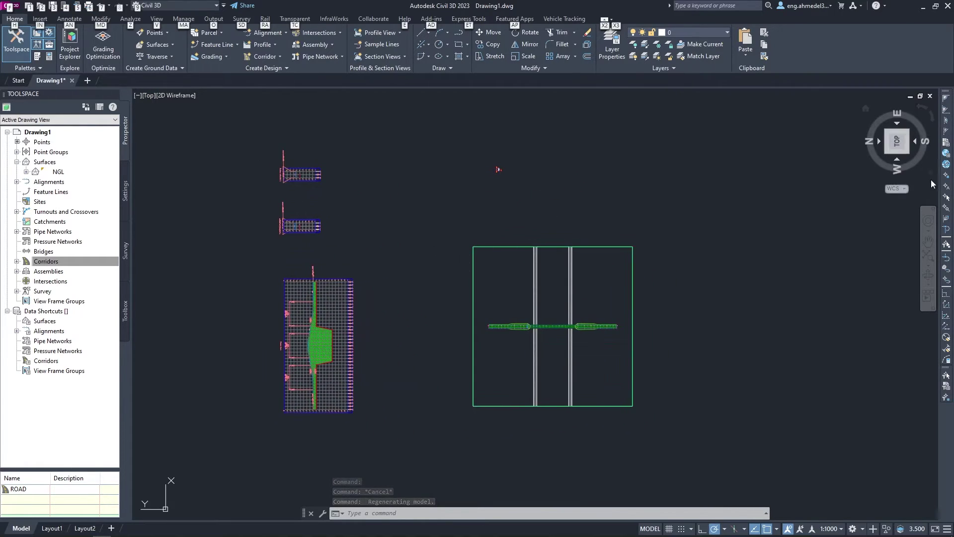
{"action": "left_click", "coordinate": [907, 155]}
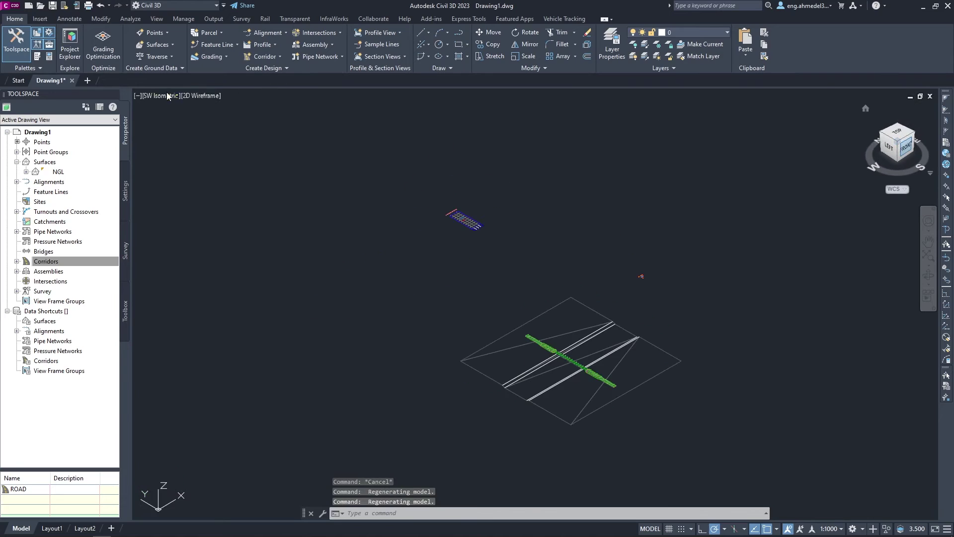
{"action": "left_click", "coordinate": [161, 95]}
{"action": "left_click", "coordinate": [178, 120]}
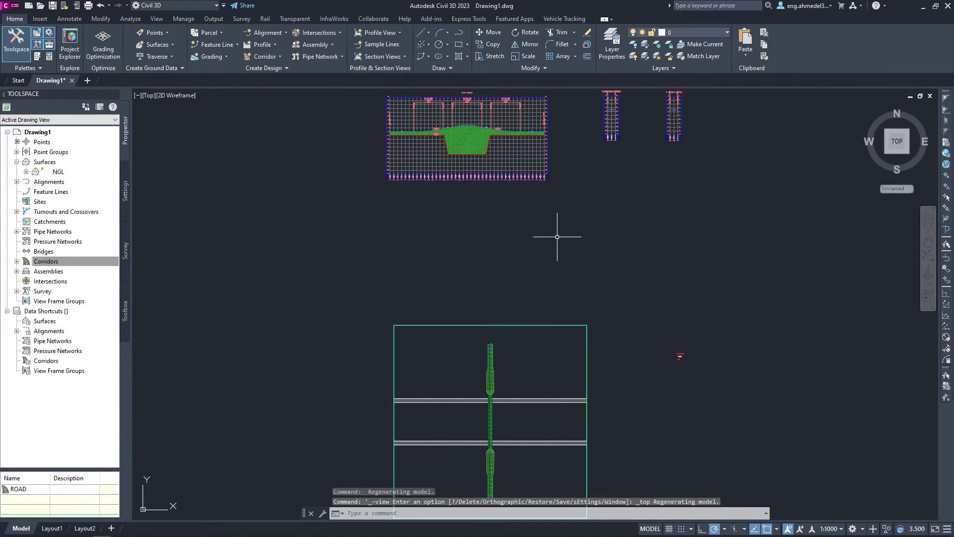
{"action": "scroll", "coordinate": [542, 273], "scroll_direction": "up", "scroll_amount": 5}
{"action": "scroll", "coordinate": [434, 219], "scroll_direction": "up", "scroll_amount": 5}
{"action": "key", "text": "Escape"}
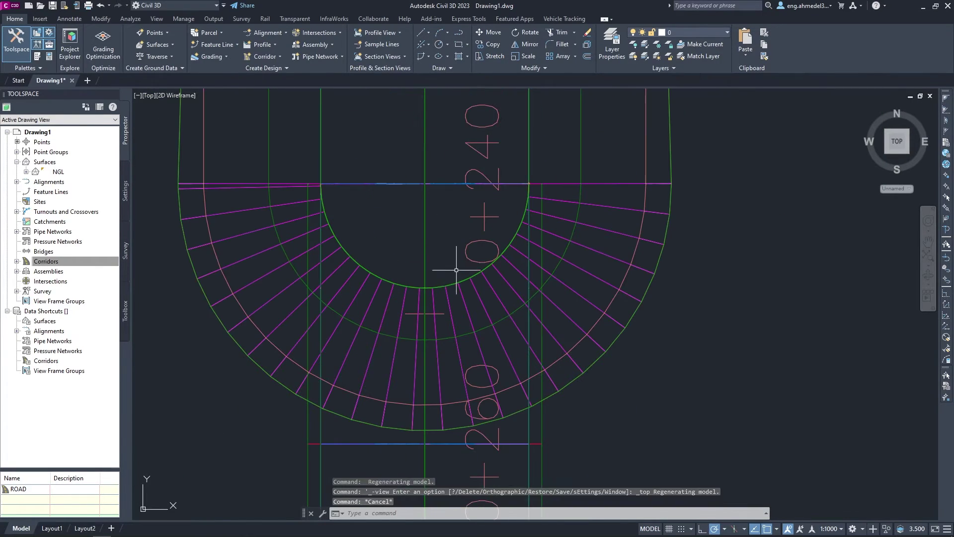
{"action": "key", "text": "Escape"}
Convert the abutment arc into a Site 1 feature line via Create Feature Lines from Objects
{"action": "left_click", "coordinate": [456, 270]}
{"action": "middle_click_drag", "start_coordinate": [438, 223], "coordinate": [456, 259]}
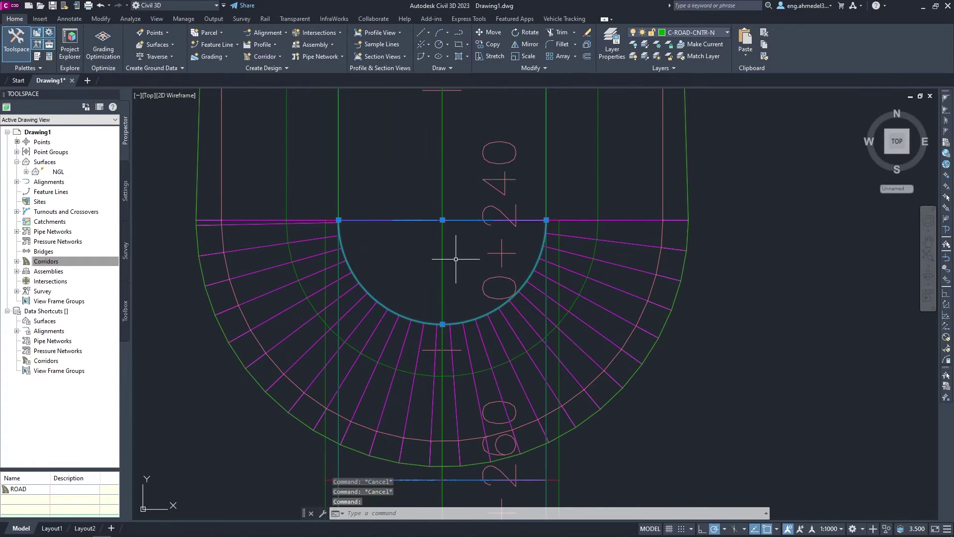
{"action": "left_click", "coordinate": [209, 44]}
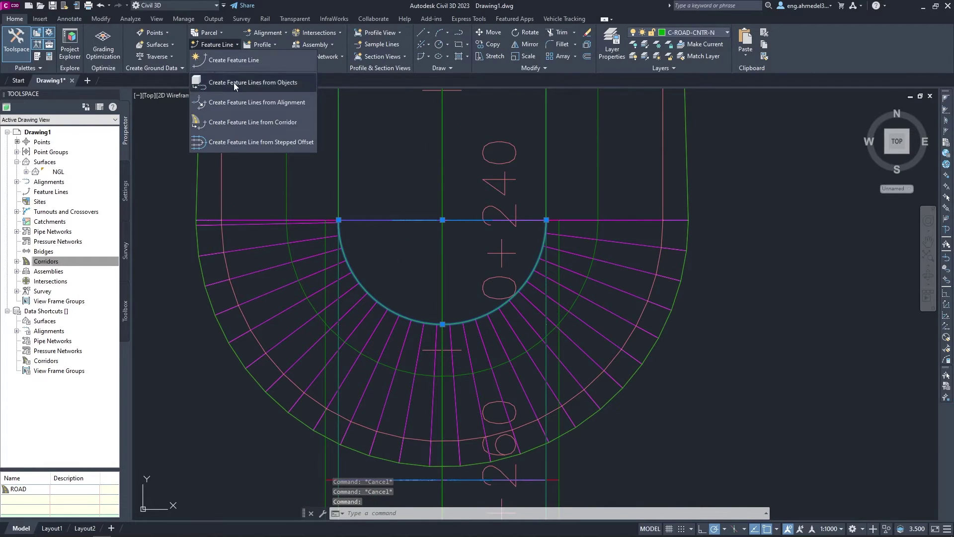
{"action": "left_click", "coordinate": [234, 82]}
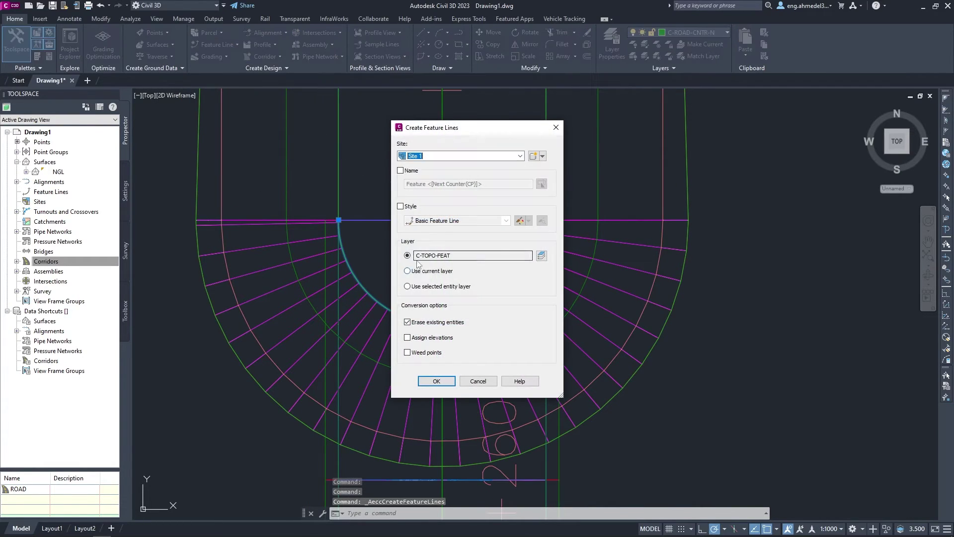
{"action": "left_click", "coordinate": [437, 382]}
{"action": "key", "text": "Escape"}
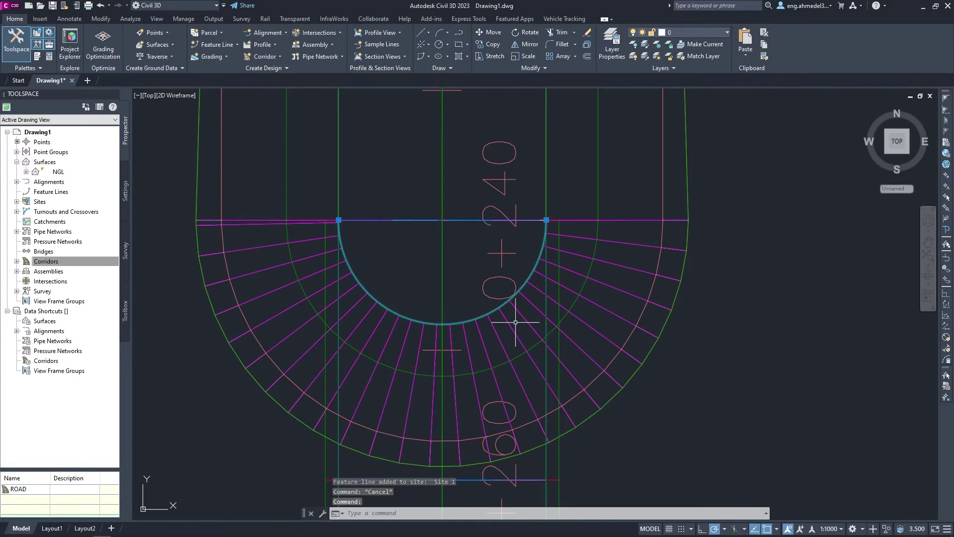
Check in the Elevation Editor that both feature line vertices sit at 2.882m
{"action": "left_click", "coordinate": [512, 298]}
{"action": "middle_click_drag", "start_coordinate": [512, 298], "coordinate": [391, 291]}
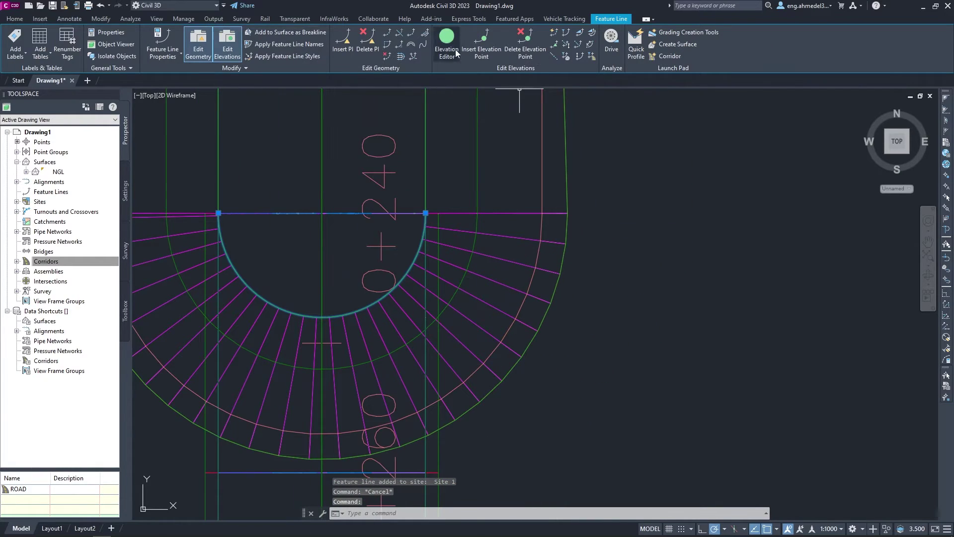
{"action": "left_click", "coordinate": [456, 50]}
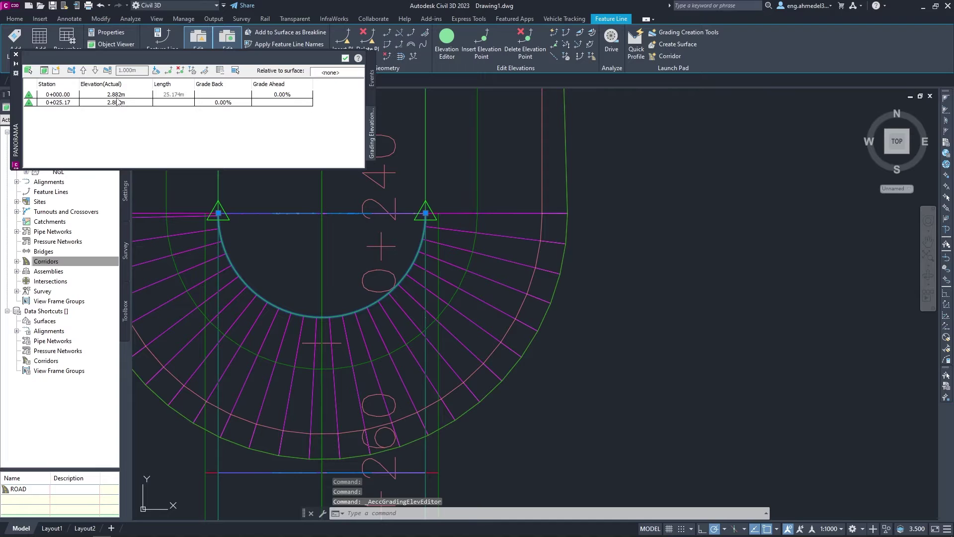
{"action": "left_click", "coordinate": [17, 56]}
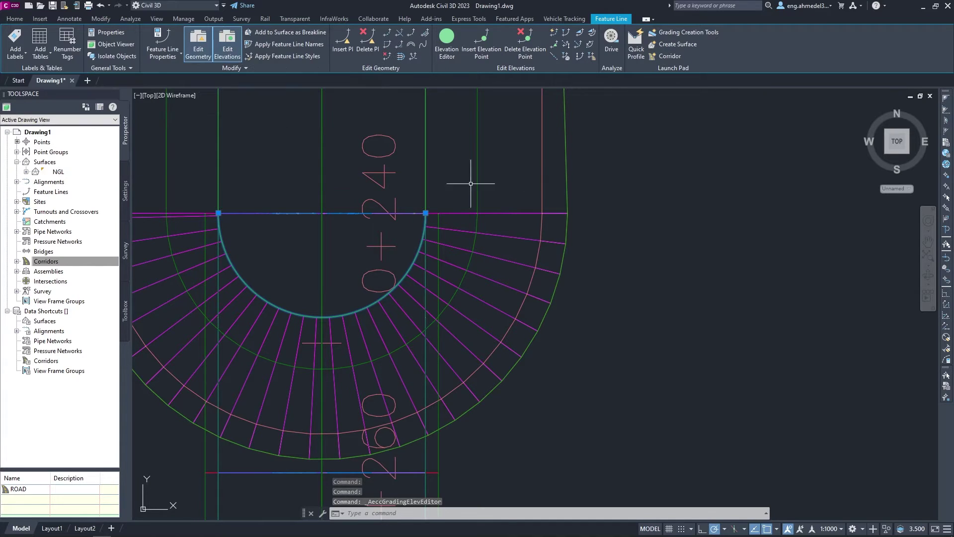
{"action": "scroll", "coordinate": [474, 281], "scroll_direction": "down", "scroll_amount": 2}
{"action": "left_click", "coordinate": [438, 45]}
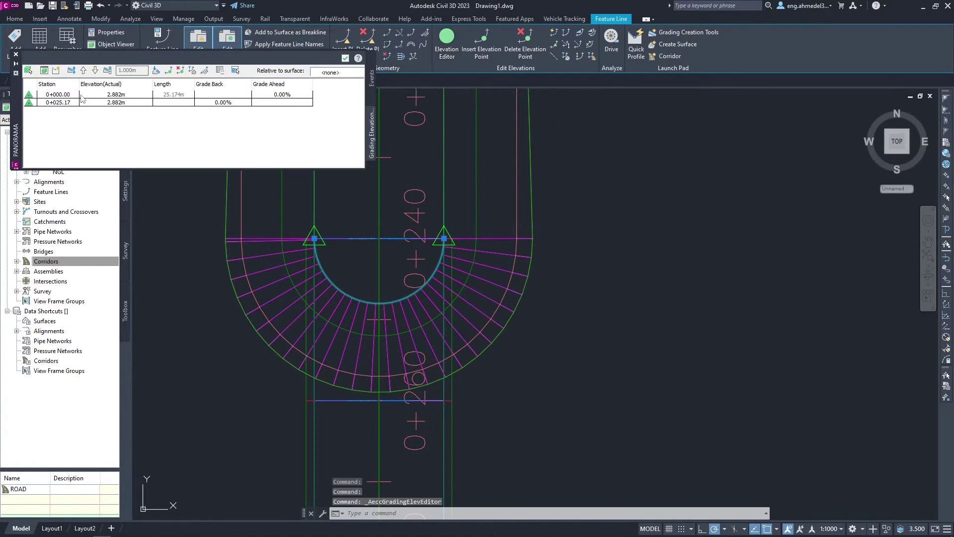
{"action": "left_click", "coordinate": [16, 55]}
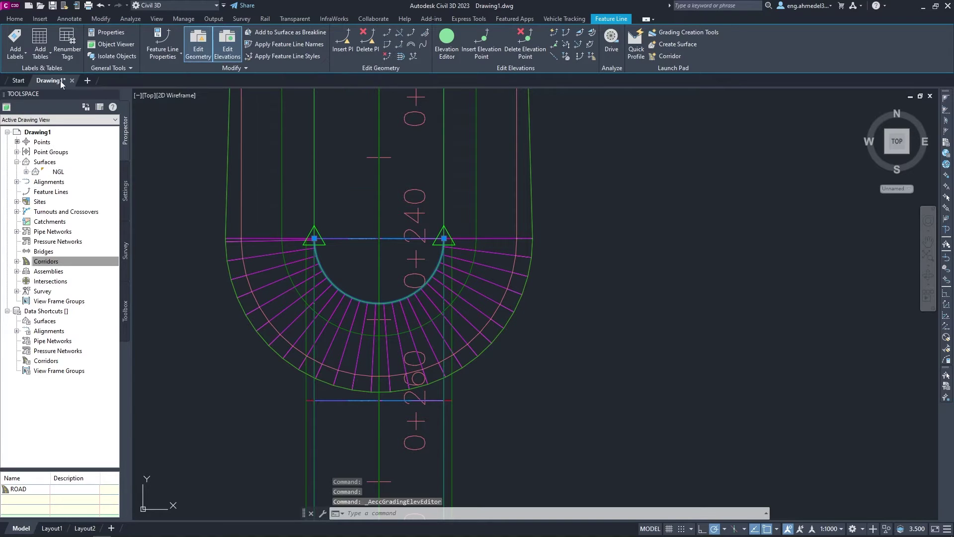
{"action": "key", "text": "Escape"}
Set the grading criteria to Grade to Surface (NGL) and create Grading Group 1
{"action": "left_click", "coordinate": [214, 56]}
{"action": "left_click", "coordinate": [221, 74]}
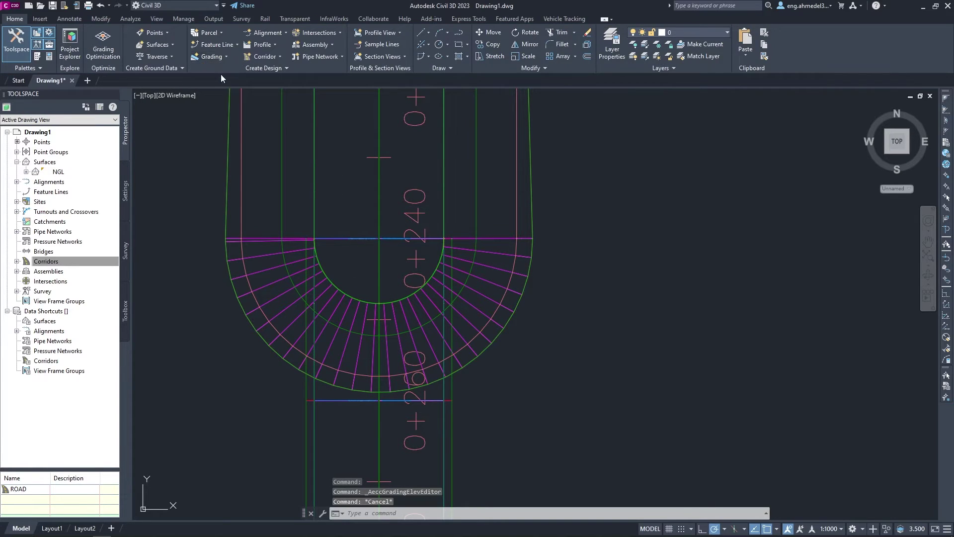
{"action": "left_click", "coordinate": [120, 22]}
{"action": "left_click", "coordinate": [90, 45]}
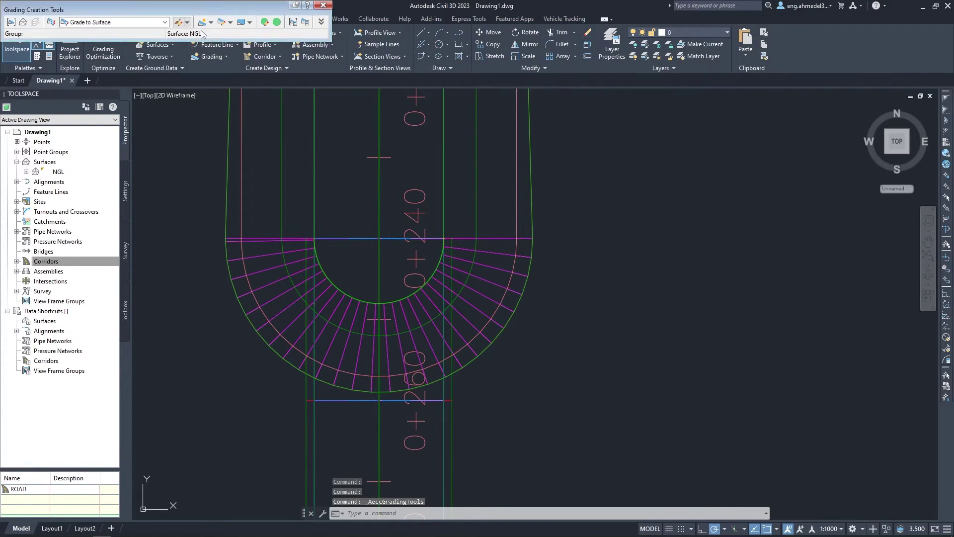
{"action": "left_click", "coordinate": [212, 22]}
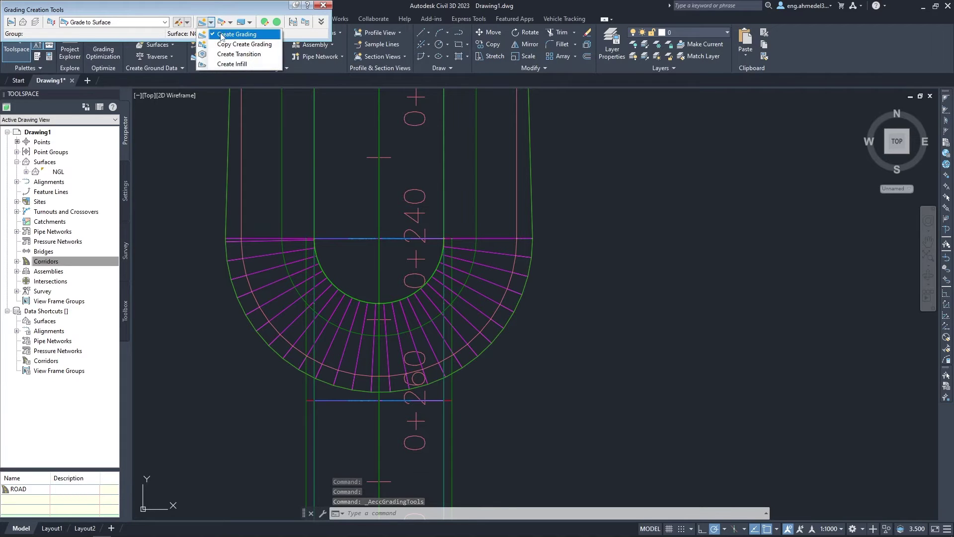
{"action": "left_click", "coordinate": [229, 39]}
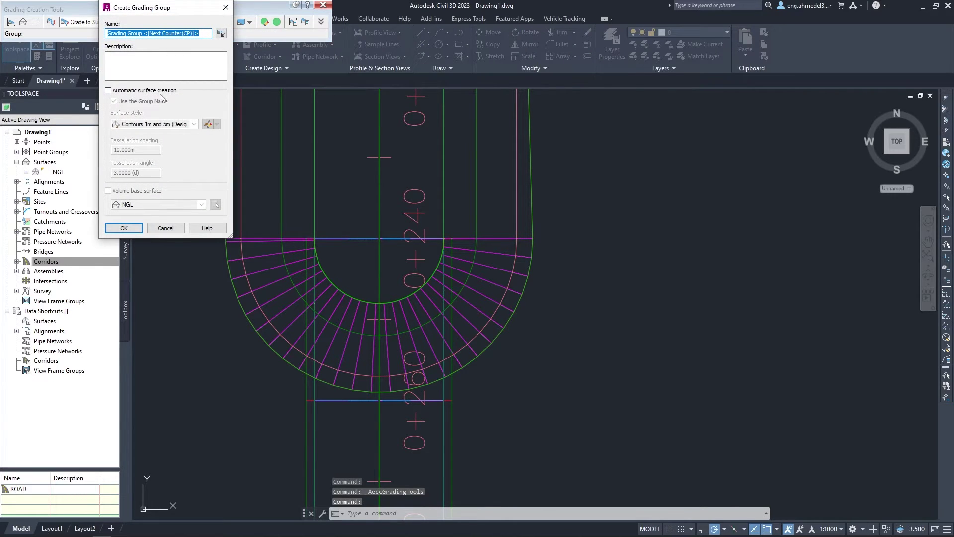
{"action": "left_click", "coordinate": [124, 228]}
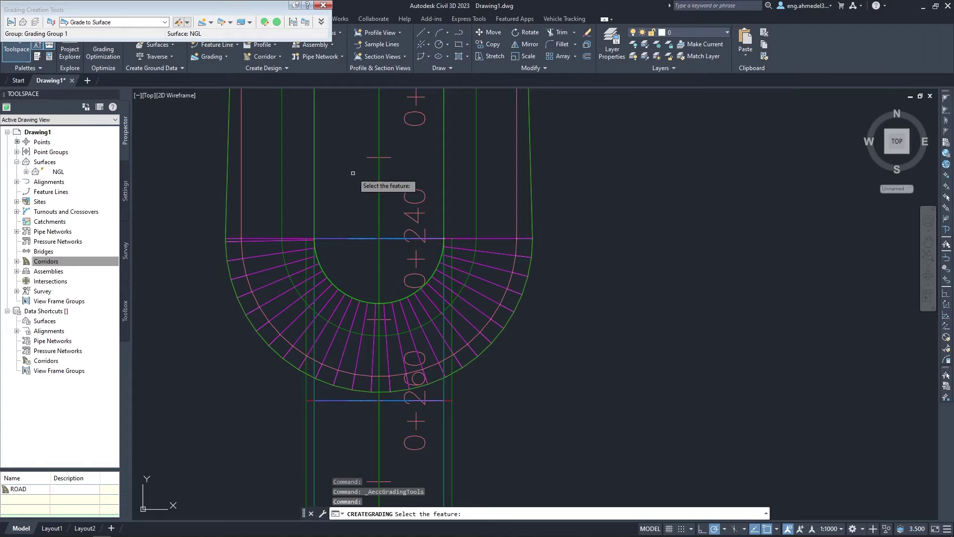
Grade the arc feature line outward along its entire length at 2:1 cut and fill slopes
{"action": "scroll", "coordinate": [401, 299], "scroll_direction": "up", "scroll_amount": 2}
{"action": "left_click", "coordinate": [401, 299]}
{"action": "scroll", "coordinate": [468, 298], "scroll_direction": "down", "scroll_amount": 2}
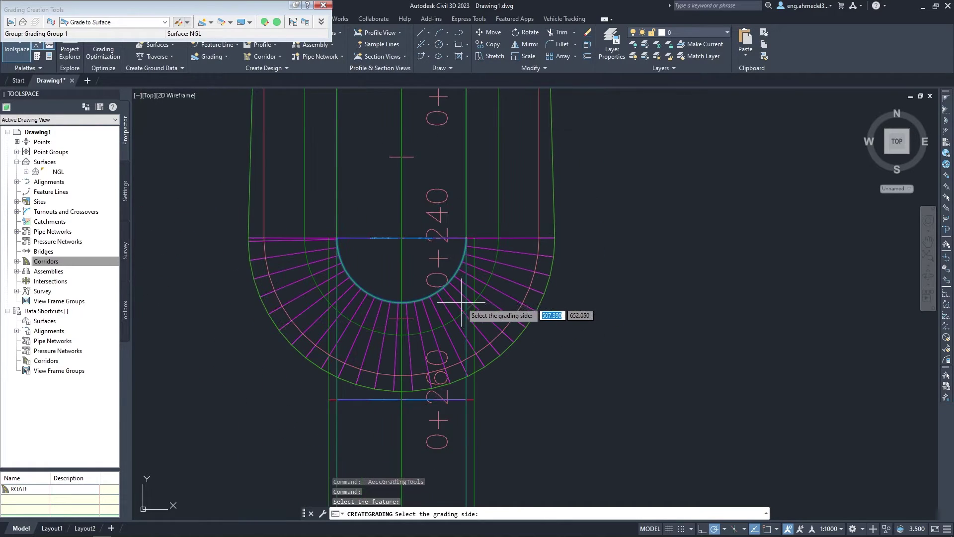
{"action": "left_click", "coordinate": [609, 404]}
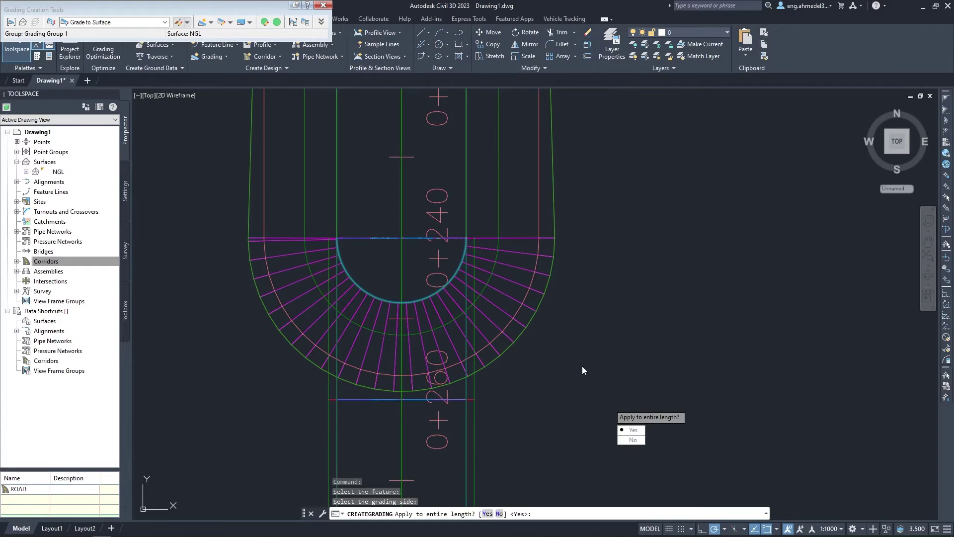
{"action": "key", "text": "Return"}
{"action": "key", "text": "Return"}
{"action": "key", "text": "Return"}
{"action": "key", "text": "Return"}
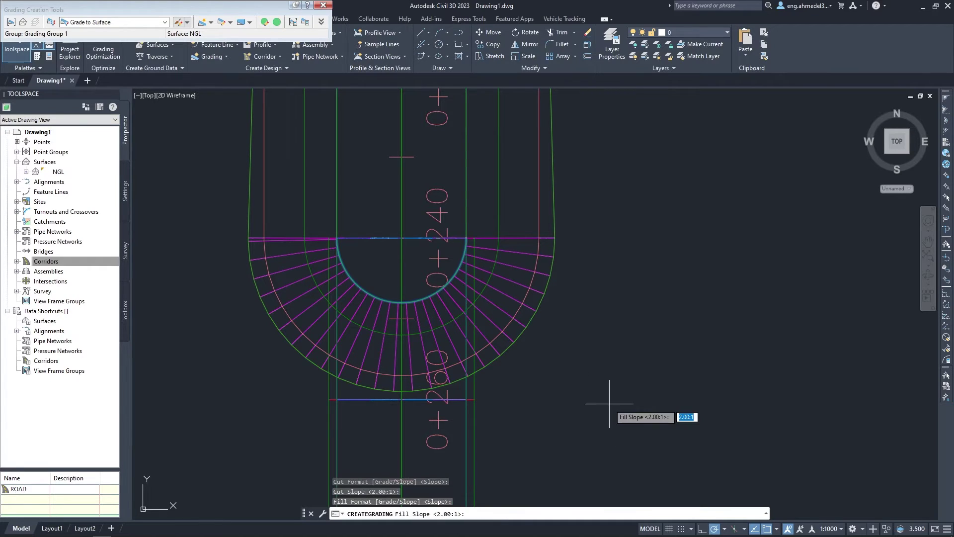
{"action": "key", "text": "Return"}
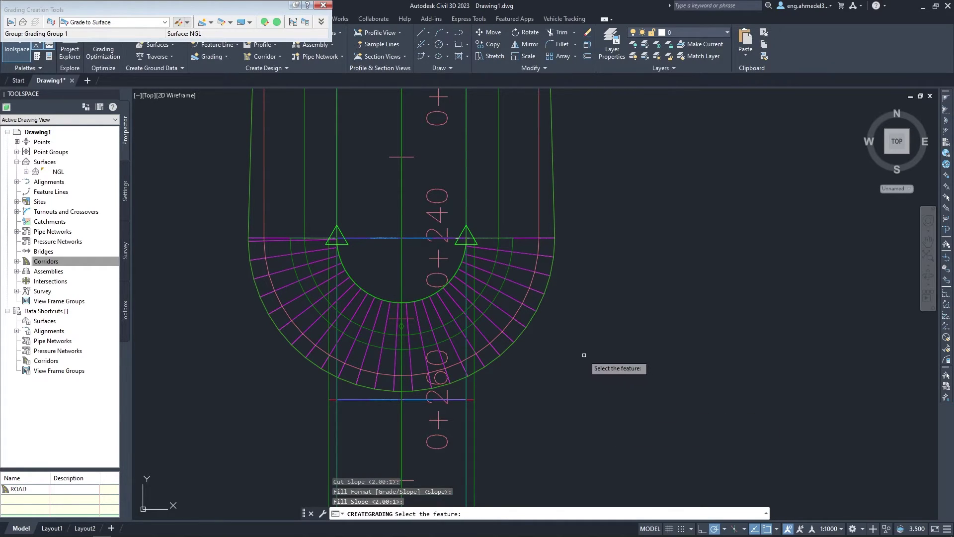
{"action": "key", "text": "Escape"}
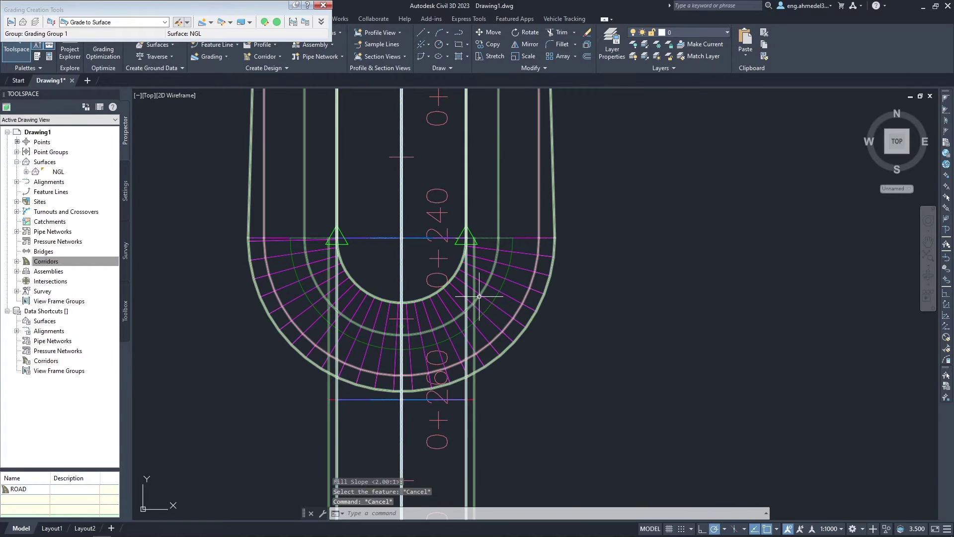
Check the new grading on the arc feature line, then close the grading creation toolbar
{"action": "left_click", "coordinate": [482, 297]}
{"action": "scroll", "coordinate": [457, 271], "scroll_direction": "up", "scroll_amount": 2}
{"action": "key", "text": "Escape"}
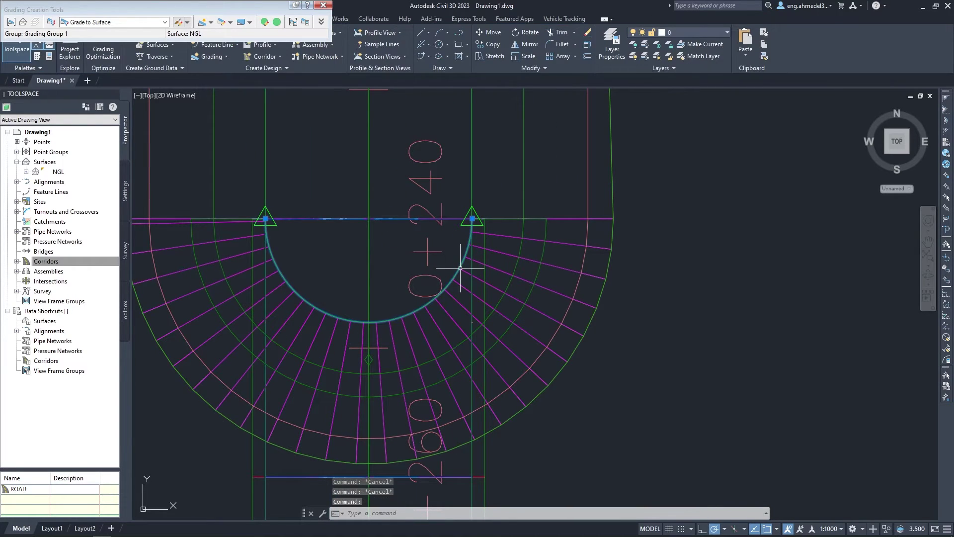
{"action": "left_click", "coordinate": [365, 219]}
{"action": "key", "text": "Escape"}
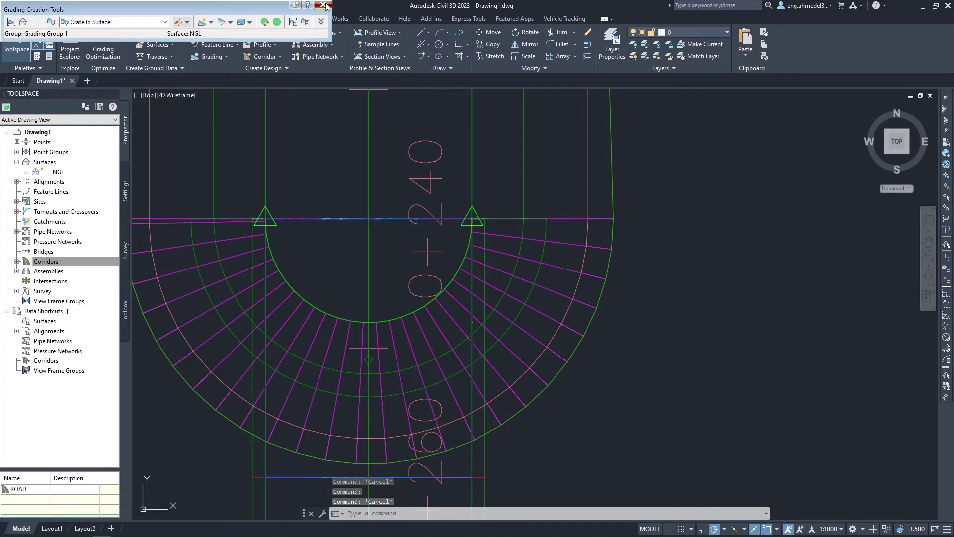
{"action": "left_click", "coordinate": [323, 6]}
{"action": "left_click", "coordinate": [26, 259]}
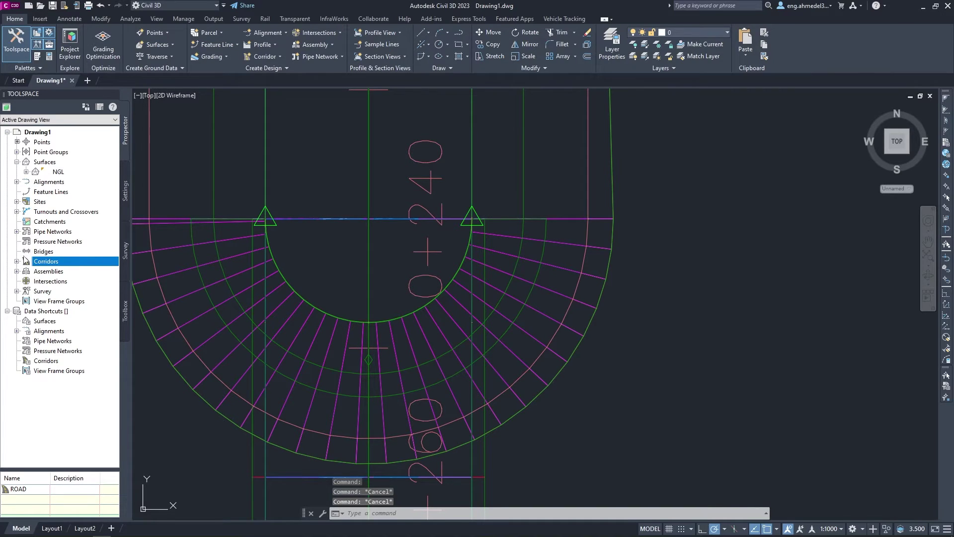
Select Grading Group 1 from Prospector's Site 1 grading groups and orbit it in the Object Viewer
{"action": "left_click", "coordinate": [16, 201]}
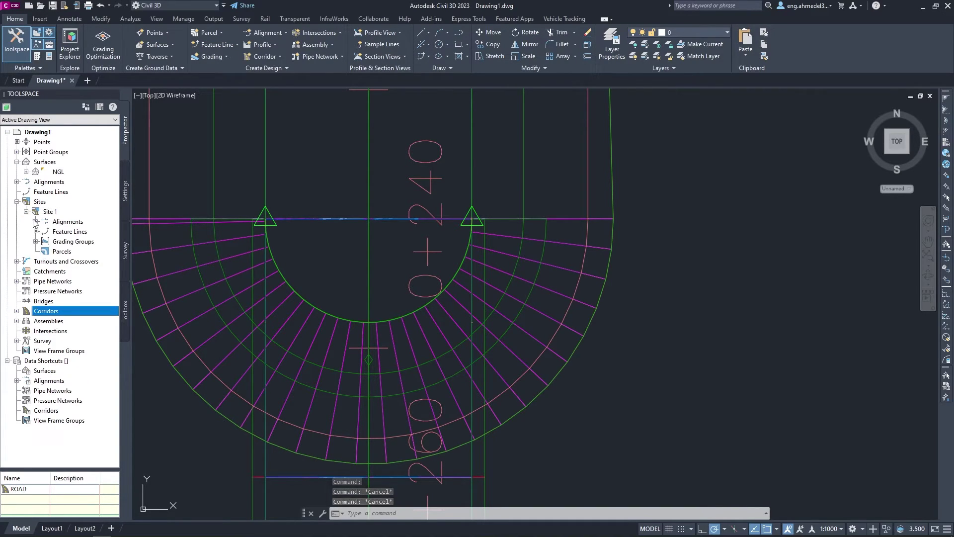
{"action": "left_click", "coordinate": [36, 241]}
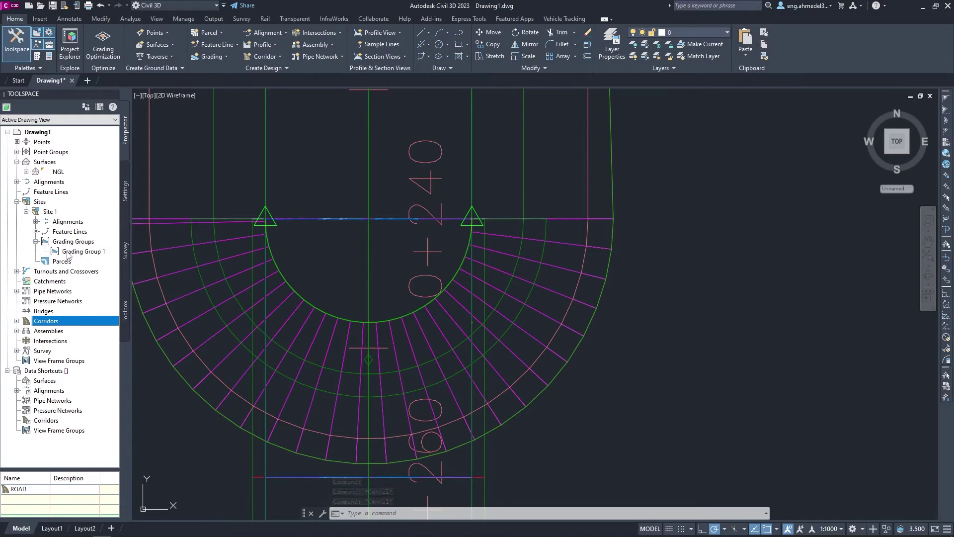
{"action": "right_click", "coordinate": [75, 252]}
{"action": "left_click", "coordinate": [116, 310]}
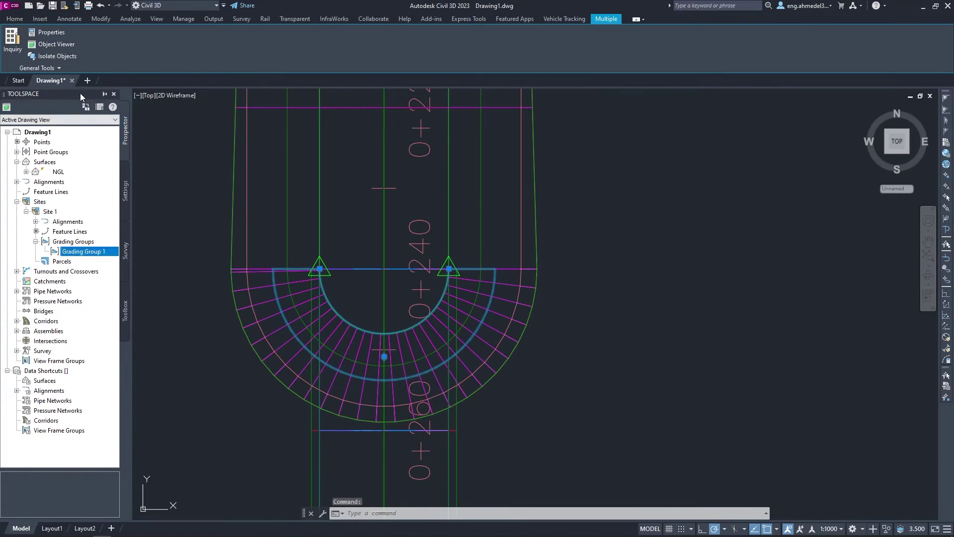
{"action": "left_click", "coordinate": [52, 44]}
{"action": "left_click_drag", "start_coordinate": [507, 414], "coordinate": [437, 341]}
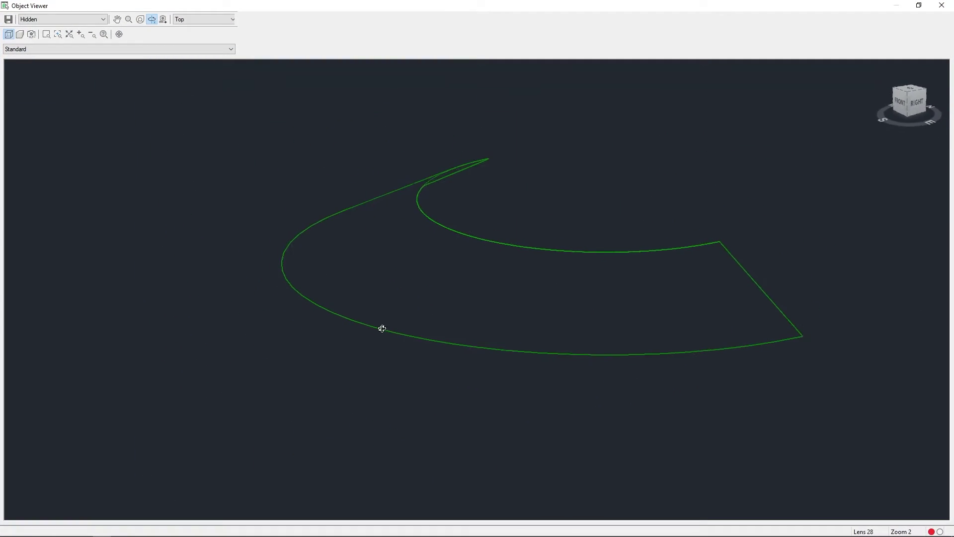
{"action": "key", "text": "Escape"}
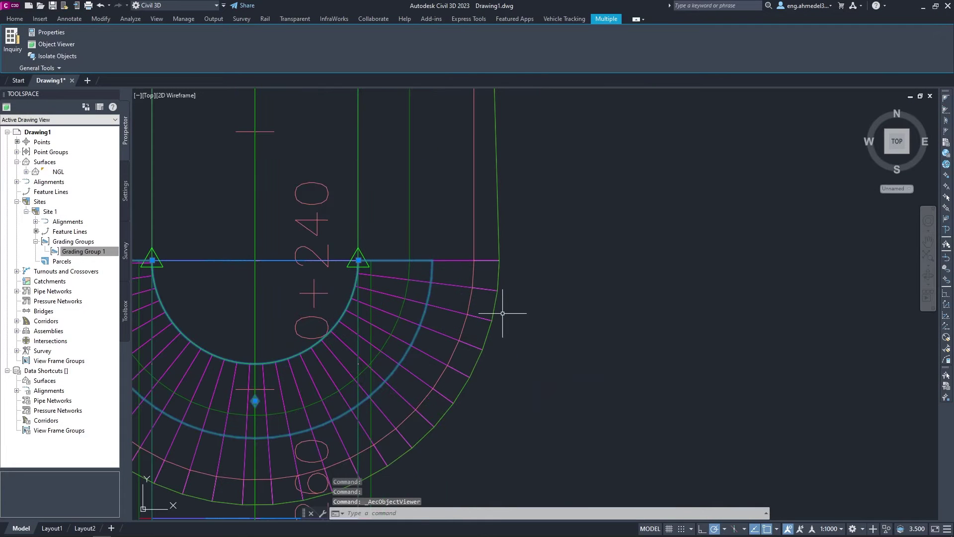
View the grading together with the corridor in the Object Viewer, orbiting and zooming along the graded arc
{"action": "left_click", "coordinate": [69, 48]}
{"action": "mouse_move", "coordinate": [513, 402]}
{"action": "left_mouse_down"}
{"action": "mouse_move", "coordinate": [490, 358]}
{"action": "mouse_move", "coordinate": [622, 177]}
{"action": "mouse_move", "coordinate": [436, 358]}
{"action": "left_mouse_up"}
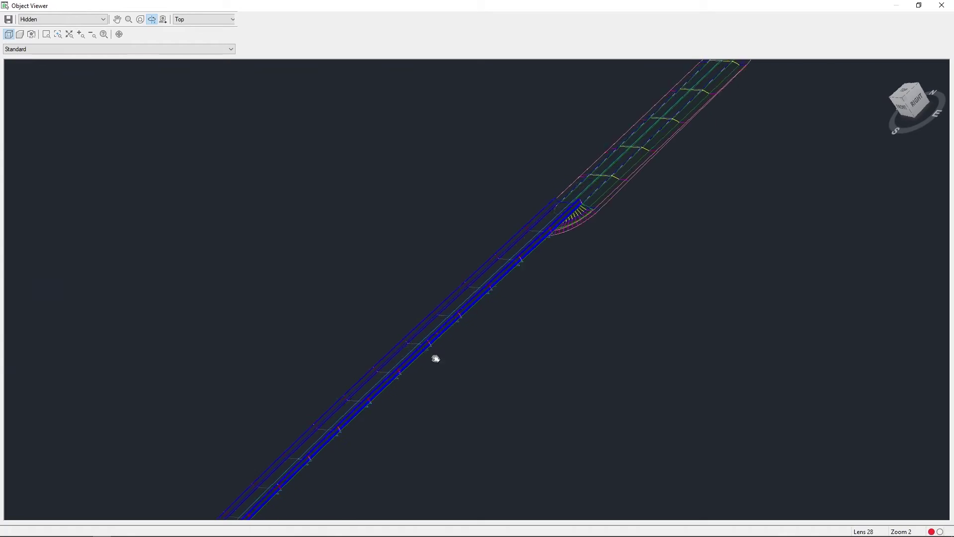
{"action": "scroll", "coordinate": [436, 358], "scroll_direction": "up", "scroll_amount": 2}
{"action": "scroll", "coordinate": [480, 373], "scroll_direction": "up", "scroll_amount": 2}
{"action": "scroll", "coordinate": [583, 358], "scroll_direction": "up", "scroll_amount": 2}
{"action": "scroll", "coordinate": [371, 377], "scroll_direction": "up", "scroll_amount": 2}
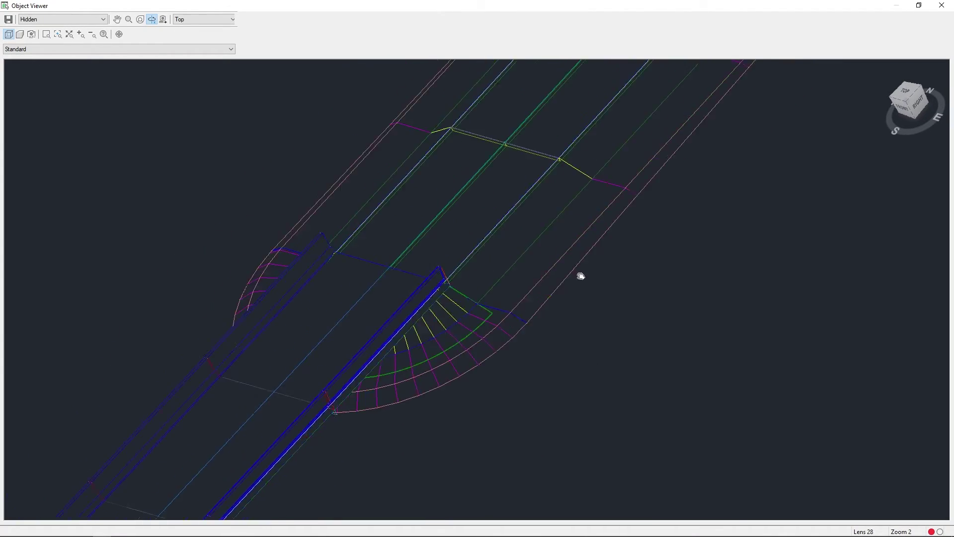
{"action": "scroll", "coordinate": [628, 296], "scroll_direction": "up", "scroll_amount": 2}
{"action": "scroll", "coordinate": [456, 311], "scroll_direction": "up", "scroll_amount": 2}
{"action": "scroll", "coordinate": [401, 247], "scroll_direction": "up", "scroll_amount": 2}
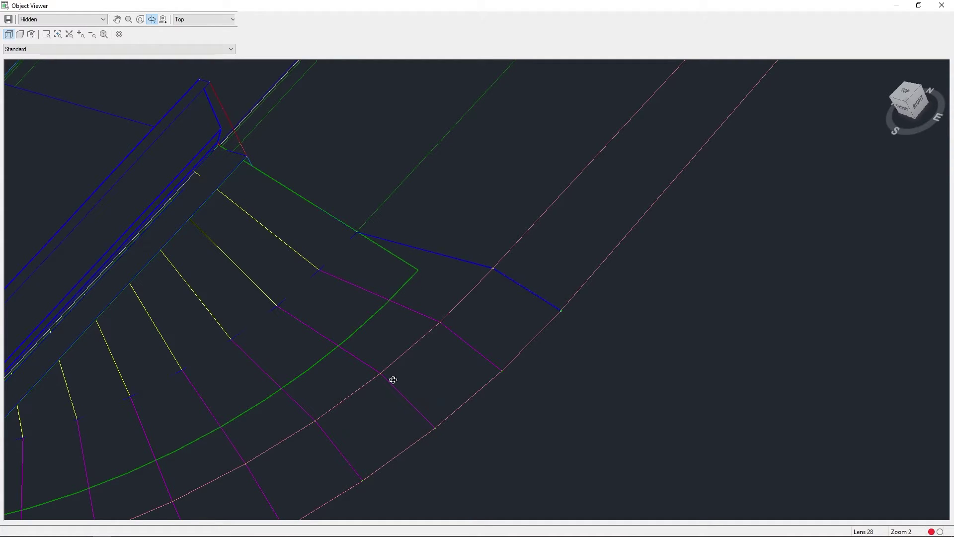
{"action": "middle_click_drag", "start_coordinate": [461, 366], "coordinate": [537, 375]}
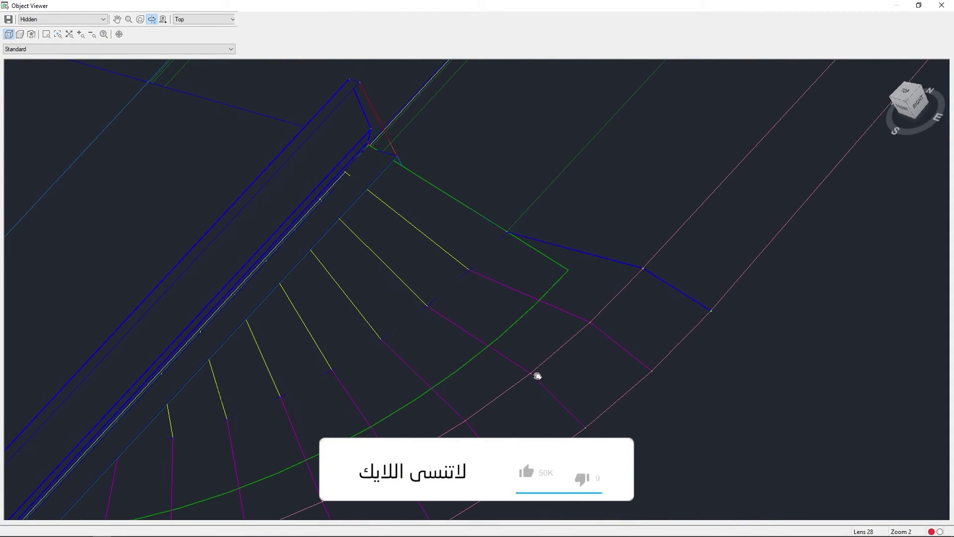
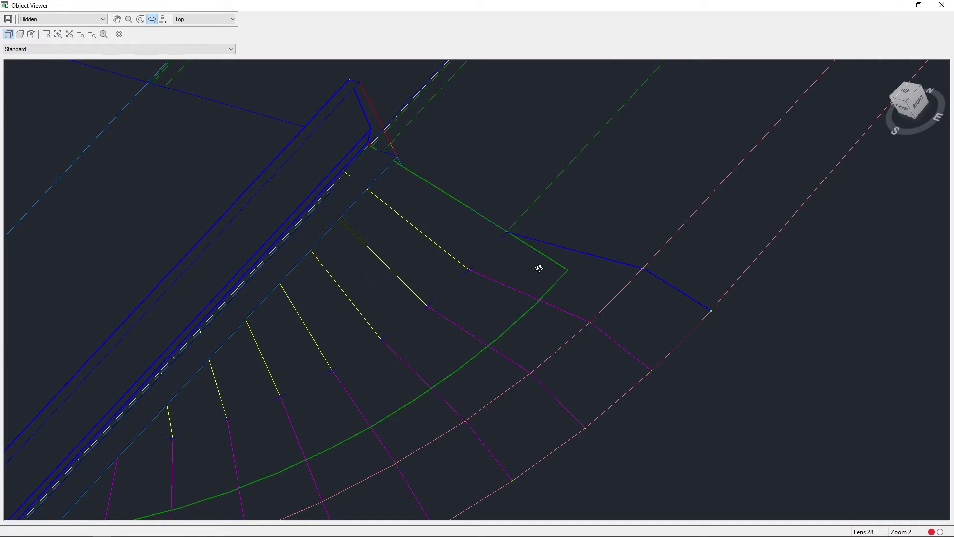
Orbit and zoom the corridor model in the Object Viewer to inspect it from two angles
{"action": "scroll", "coordinate": [539, 268], "scroll_direction": "down", "scroll_amount": 5}
{"action": "left_click_drag", "start_coordinate": [436, 390], "coordinate": [458, 340]}
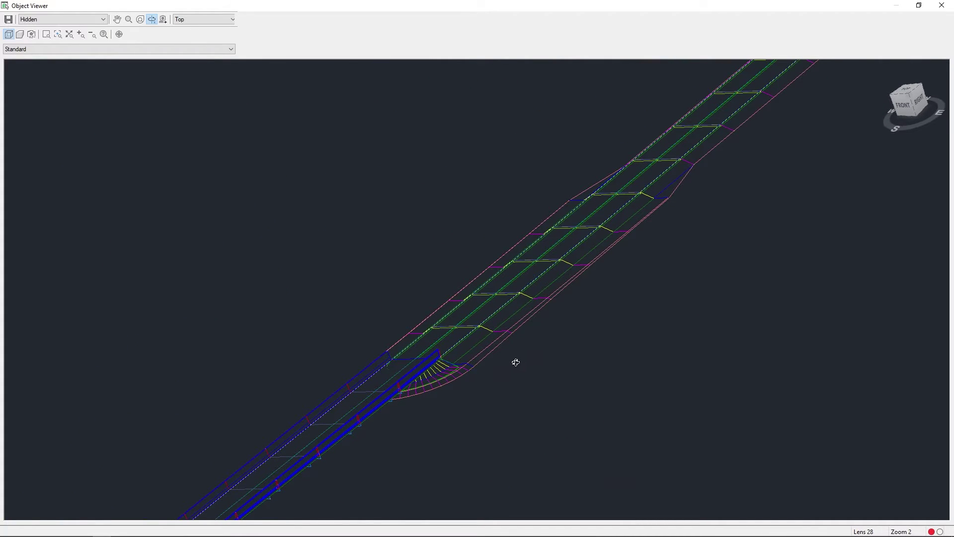
{"action": "scroll", "coordinate": [517, 365], "scroll_direction": "up", "scroll_amount": 3}
{"action": "scroll", "coordinate": [407, 269], "scroll_direction": "down", "scroll_amount": 5}
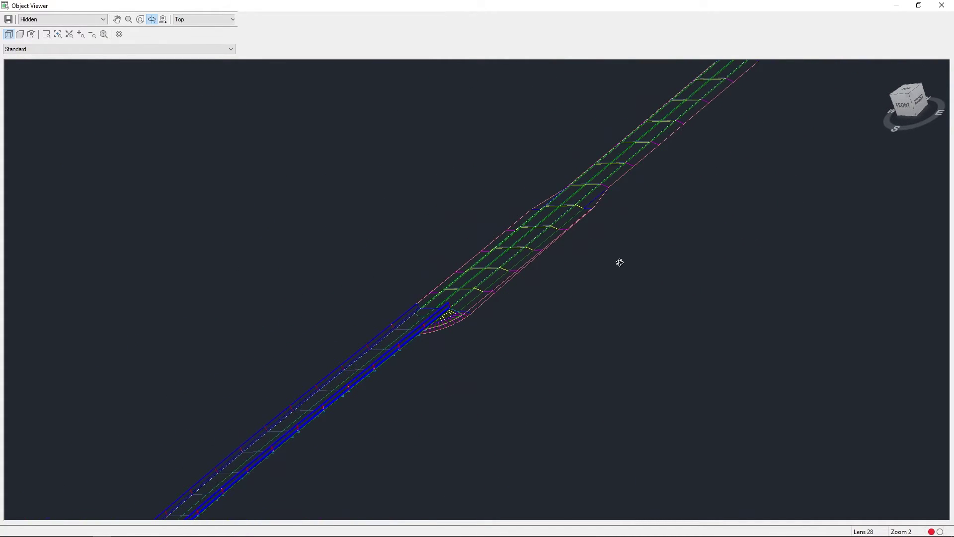
{"action": "mouse_move", "coordinate": [620, 262]}
{"action": "left_mouse_down"}
{"action": "mouse_move", "coordinate": [632, 299]}
{"action": "mouse_move", "coordinate": [565, 324]}
{"action": "mouse_move", "coordinate": [408, 351]}
{"action": "left_mouse_up"}
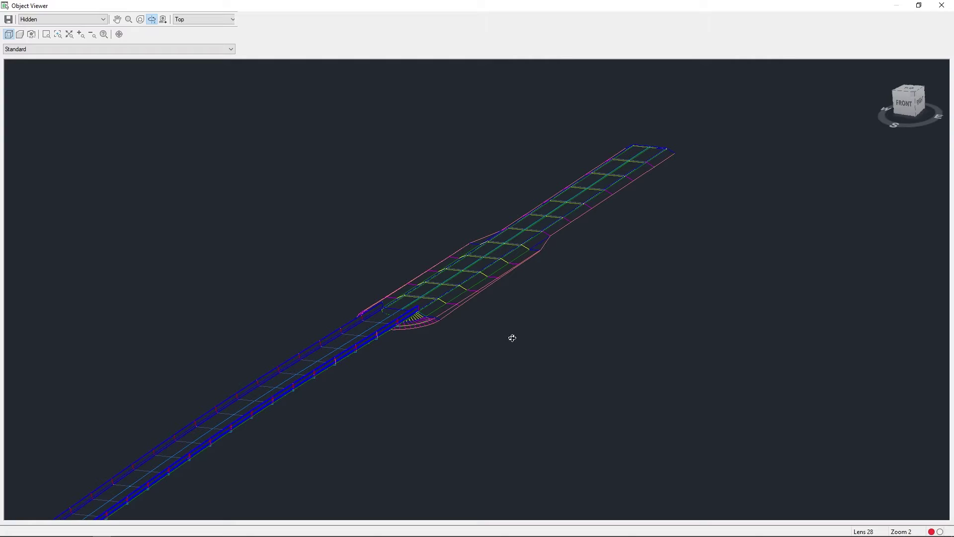
{"action": "scroll", "coordinate": [449, 337], "scroll_direction": "up", "scroll_amount": 2}
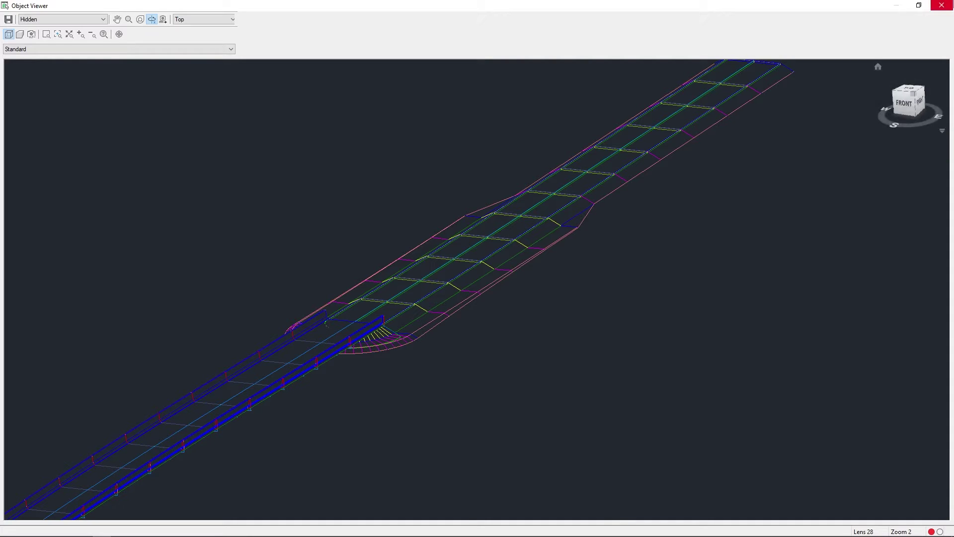
Close the Object Viewer and pan the plan drawing back to the grading group
{"action": "left_click", "coordinate": [942, 6]}
{"action": "scroll", "coordinate": [512, 250], "scroll_direction": "down", "scroll_amount": 5}
{"action": "mouse_move", "coordinate": [517, 293]}
{"action": "middle_mouse_down"}
{"action": "mouse_move", "coordinate": [465, 217]}
{"action": "mouse_move", "coordinate": [432, 227]}
{"action": "mouse_move", "coordinate": [434, 238]}
{"action": "middle_mouse_up"}
{"action": "key", "text": "Escape"}
{"action": "scroll", "coordinate": [465, 234], "scroll_direction": "down", "scroll_amount": 3}
{"action": "scroll", "coordinate": [450, 187], "scroll_direction": "down", "scroll_amount": 2}
Zoom in on the cul-de-sacs to check their grading in plan
{"action": "scroll", "coordinate": [438, 202], "scroll_direction": "down", "scroll_amount": 1}
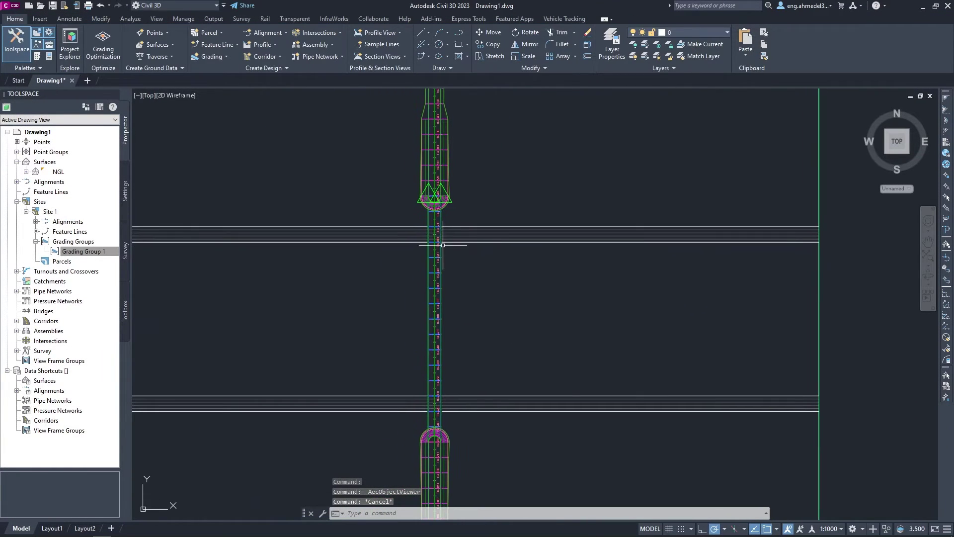
{"action": "scroll", "coordinate": [426, 177], "scroll_direction": "up", "scroll_amount": 2}
{"action": "scroll", "coordinate": [426, 177], "scroll_direction": "up", "scroll_amount": 6}
{"action": "scroll", "coordinate": [479, 283], "scroll_direction": "down", "scroll_amount": 4}
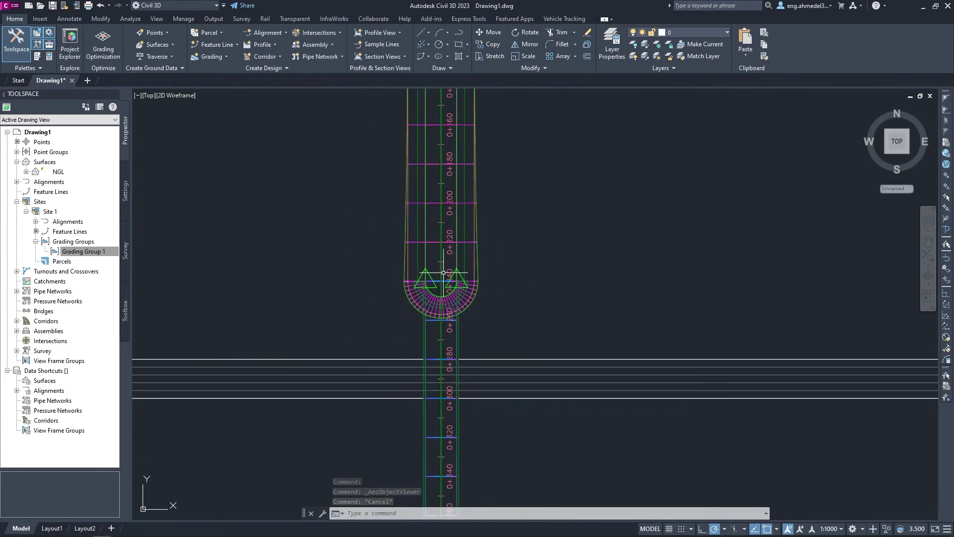
{"action": "scroll", "coordinate": [457, 239], "scroll_direction": "down", "scroll_amount": 4}
{"action": "scroll", "coordinate": [457, 239], "scroll_direction": "down", "scroll_amount": 2}
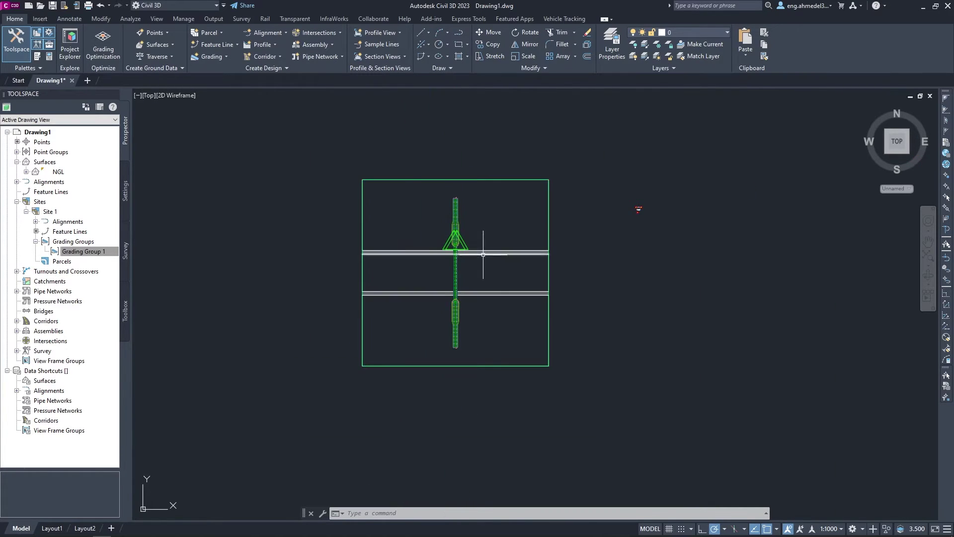
{"action": "scroll", "coordinate": [437, 264], "scroll_direction": "up", "scroll_amount": 3}
{"action": "scroll", "coordinate": [391, 260], "scroll_direction": "up", "scroll_amount": 5}
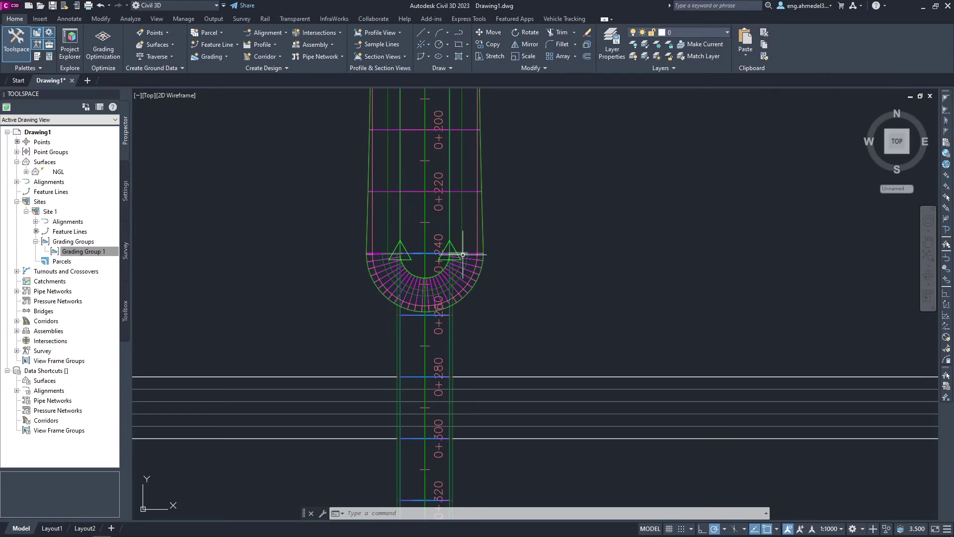
{"action": "scroll", "coordinate": [390, 259], "scroll_direction": "up", "scroll_amount": 1}
{"action": "scroll", "coordinate": [446, 290], "scroll_direction": "up", "scroll_amount": 1}
{"action": "scroll", "coordinate": [446, 290], "scroll_direction": "up", "scroll_amount": 1}
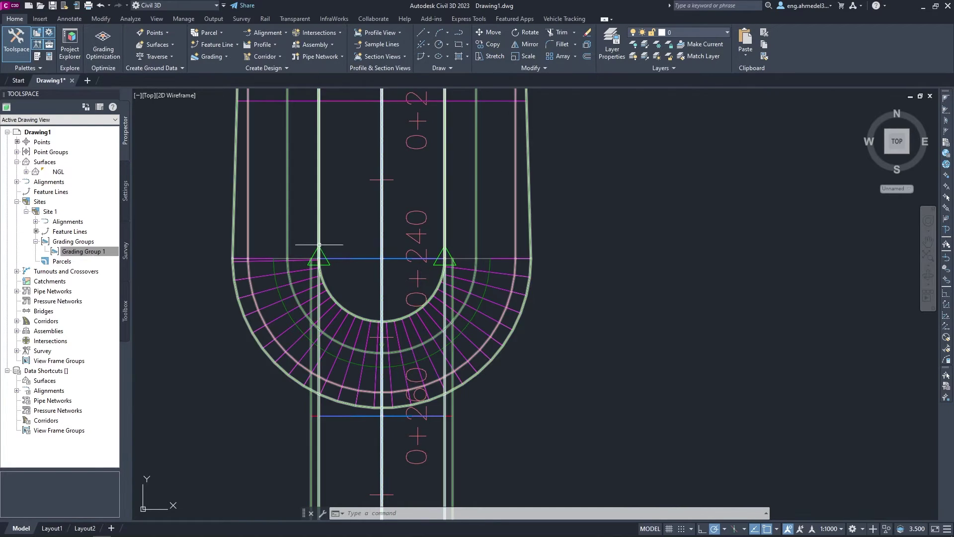
Zoom back out and select the ROAD corridor
{"action": "scroll", "coordinate": [433, 288], "scroll_direction": "down", "scroll_amount": 3}
{"action": "scroll", "coordinate": [378, 268], "scroll_direction": "down", "scroll_amount": 2}
{"action": "scroll", "coordinate": [378, 267], "scroll_direction": "down", "scroll_amount": 3}
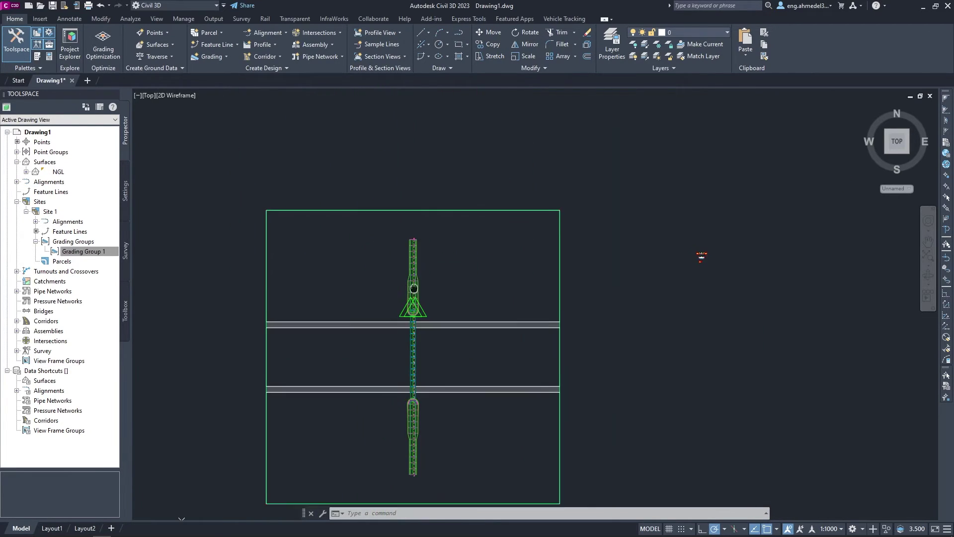
{"action": "scroll", "coordinate": [381, 261], "scroll_direction": "up", "scroll_amount": 6}
{"action": "key", "text": "Escape"}
{"action": "key", "text": "Escape"}
{"action": "left_click", "coordinate": [440, 298]}
In the ROAD corridor's Slope Patterns properties, start a new pattern with ETW as the first feature line
{"action": "scroll", "coordinate": [465, 319], "scroll_direction": "up", "scroll_amount": 4}
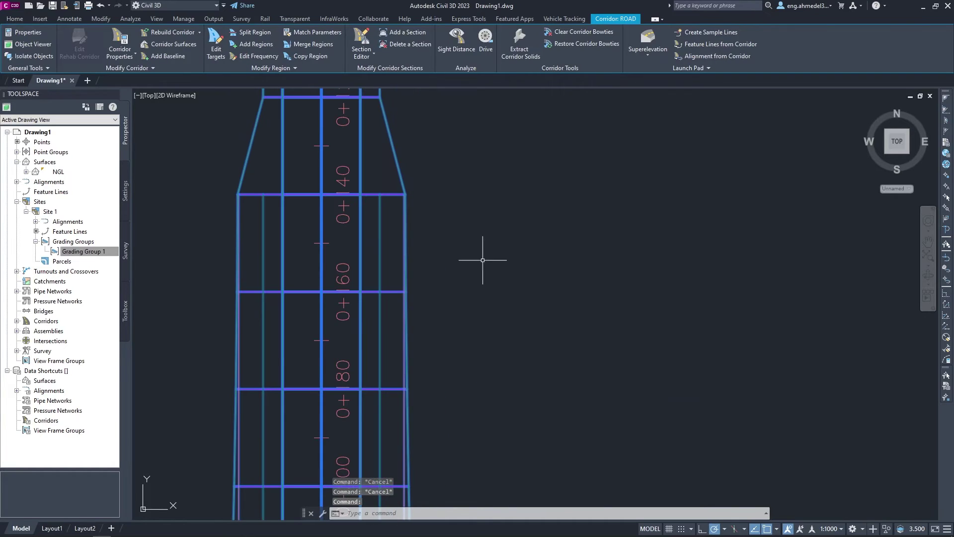
{"action": "left_click", "coordinate": [120, 39]}
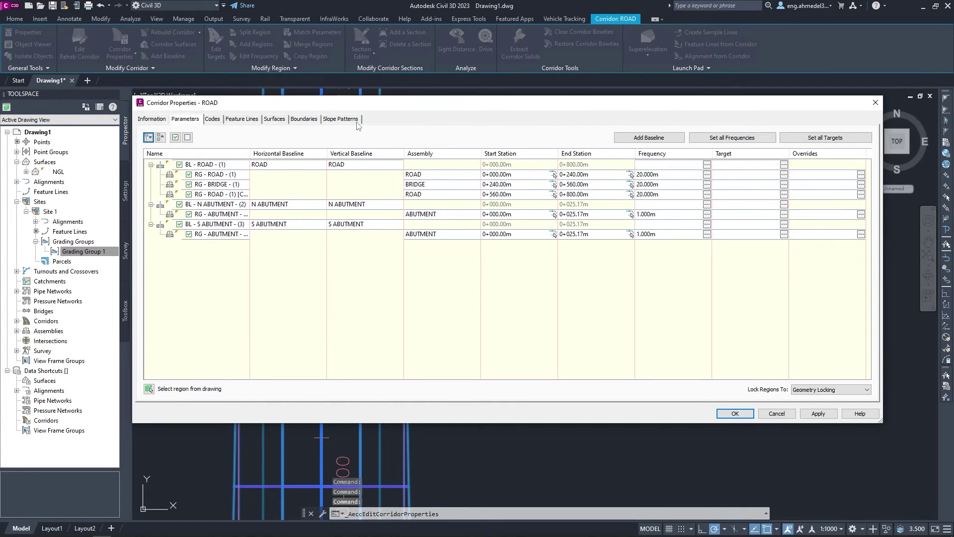
{"action": "left_click", "coordinate": [354, 120]}
{"action": "left_click", "coordinate": [230, 137]}
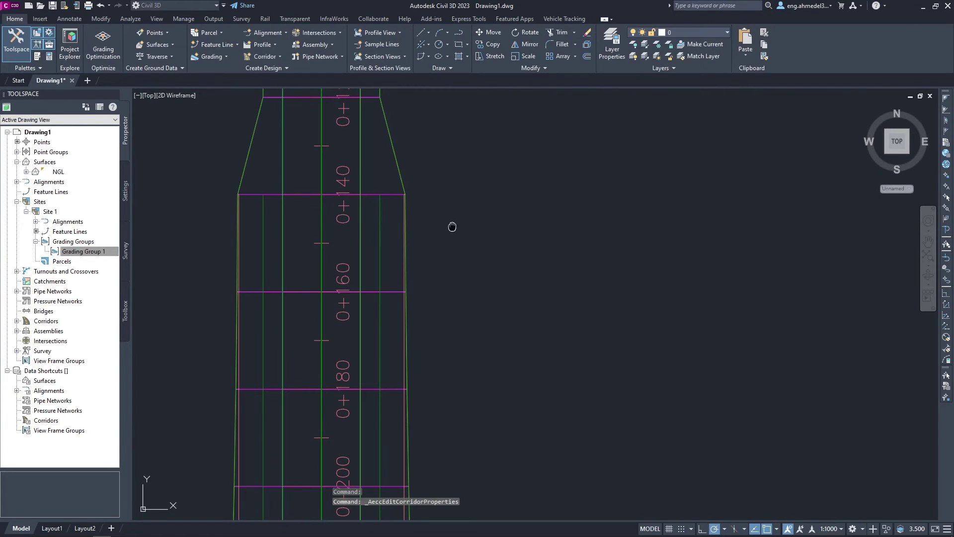
{"action": "middle_click_drag", "start_coordinate": [486, 164], "coordinate": [487, 229]}
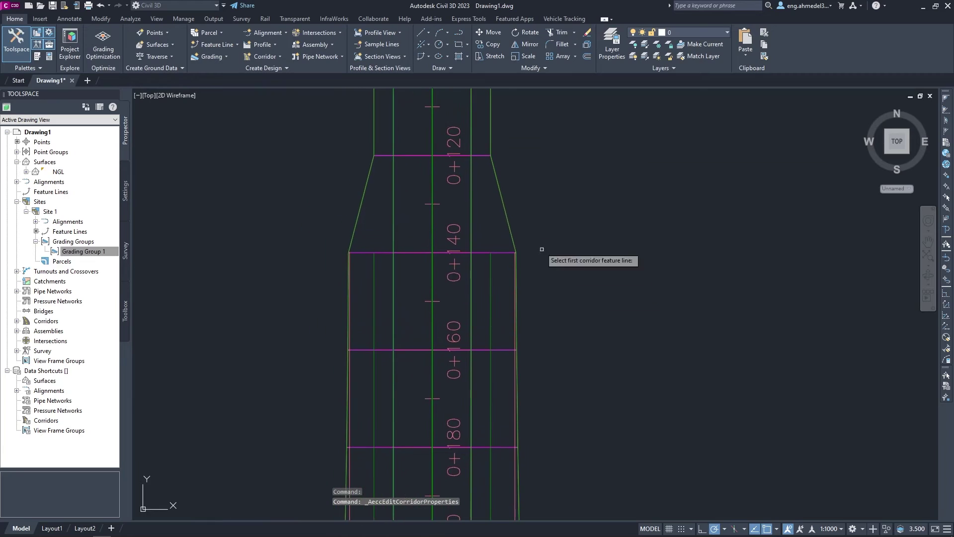
{"action": "left_click", "coordinate": [462, 240]}
{"action": "left_click", "coordinate": [477, 233]}
{"action": "left_click", "coordinate": [454, 313]}
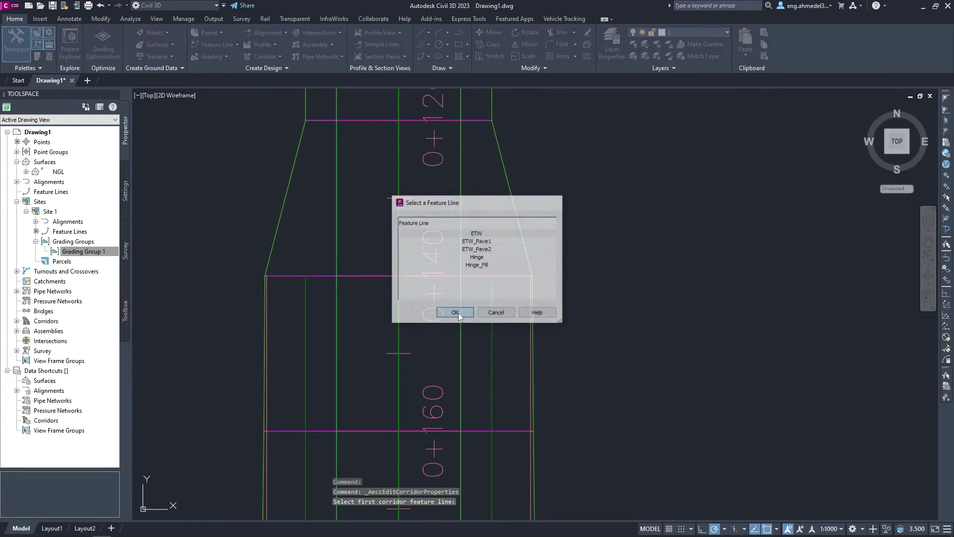
Pick Daylight as the second feature line to finish the ETW-to-Daylight pattern
{"action": "scroll", "coordinate": [512, 235], "scroll_direction": "down", "scroll_amount": 1}
{"action": "scroll", "coordinate": [514, 245], "scroll_direction": "down", "scroll_amount": 1}
{"action": "scroll", "coordinate": [514, 245], "scroll_direction": "up", "scroll_amount": 2}
{"action": "left_click", "coordinate": [517, 244]}
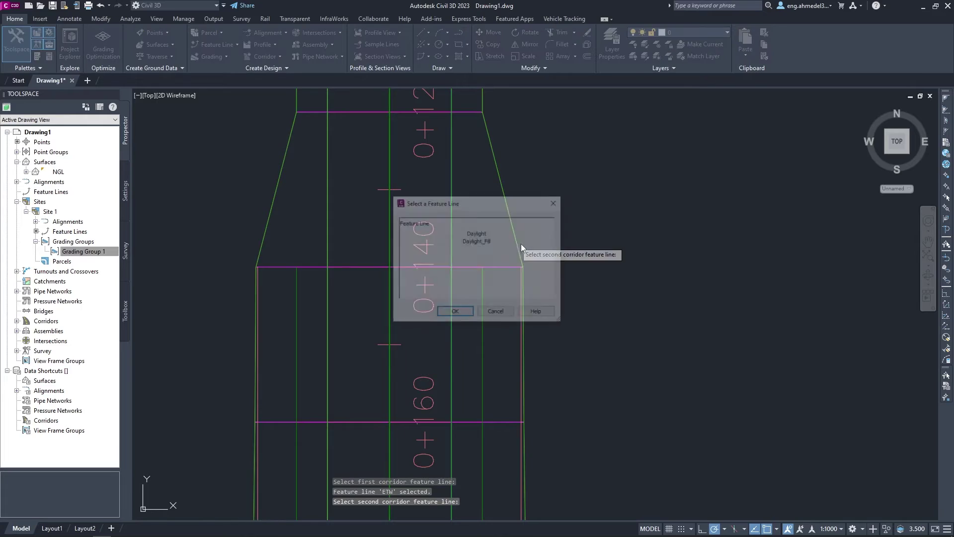
{"action": "left_click", "coordinate": [482, 234]}
{"action": "left_click", "coordinate": [455, 312]}
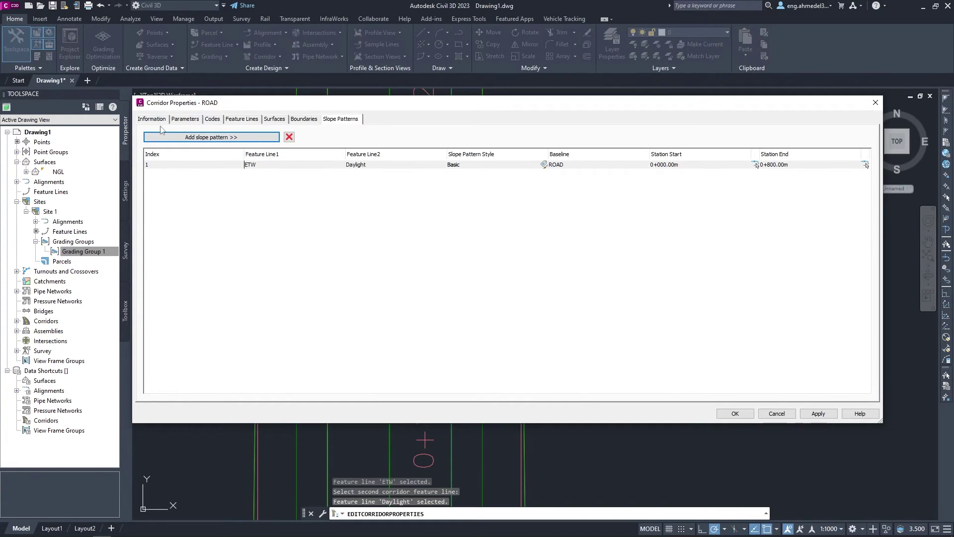
Apply the corridor properties and bring stations 0+140 to 0+240 into view
{"action": "left_click", "coordinate": [735, 414]}
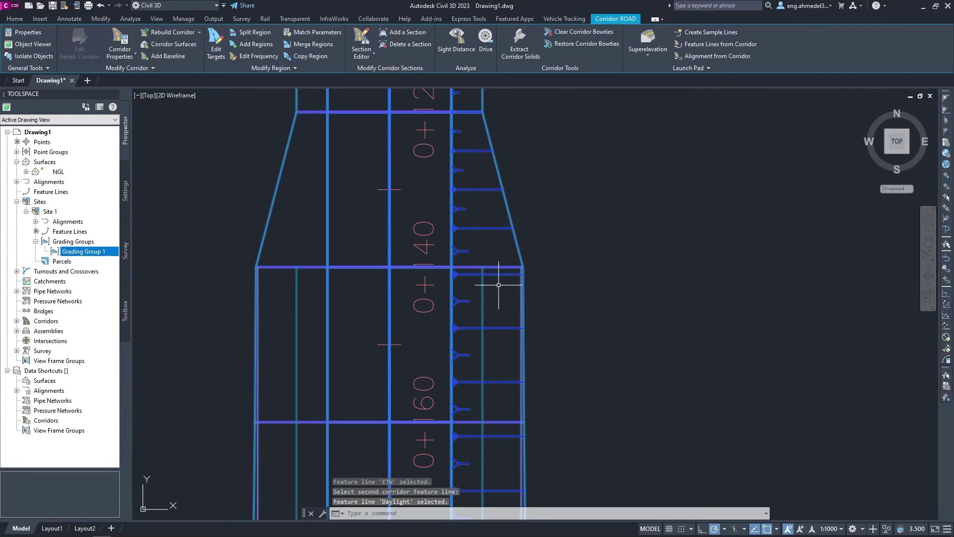
{"action": "scroll", "coordinate": [503, 262], "scroll_direction": "down", "scroll_amount": 2}
{"action": "middle_click_drag", "start_coordinate": [503, 262], "coordinate": [460, 213]}
{"action": "scroll", "coordinate": [454, 314], "scroll_direction": "down", "scroll_amount": 1}
{"action": "scroll", "coordinate": [454, 313], "scroll_direction": "up", "scroll_amount": 2}
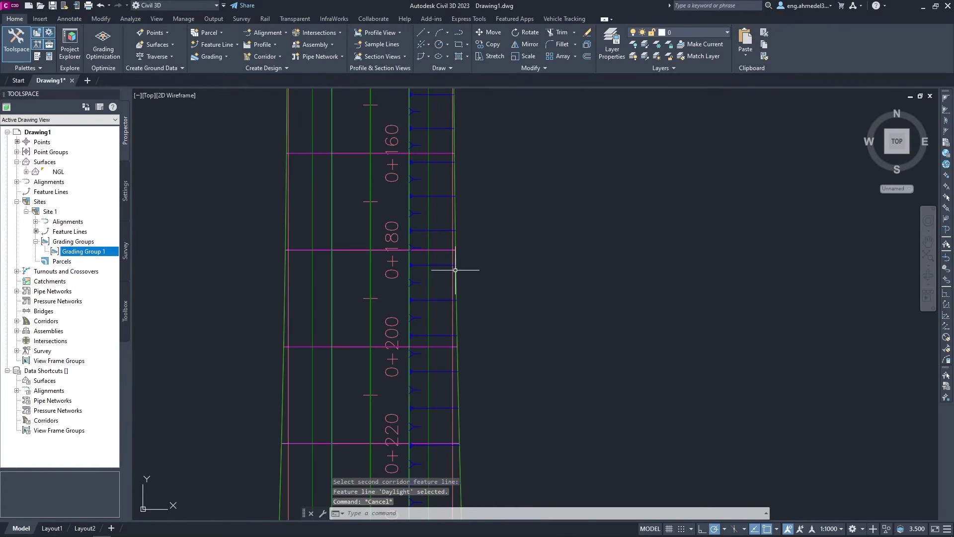
{"action": "scroll", "coordinate": [416, 236], "scroll_direction": "up", "scroll_amount": 2}
{"action": "key", "text": "Escape"}
Edit the Cut Slope Display grading style, enabling slope patterns and opening the Basic pattern style
{"action": "left_click", "coordinate": [126, 191]}
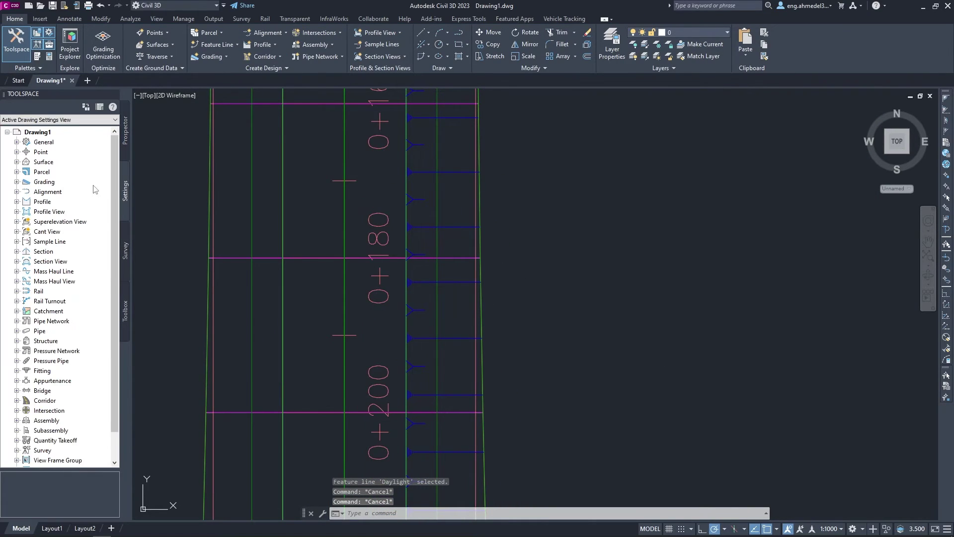
{"action": "left_click", "coordinate": [17, 182]}
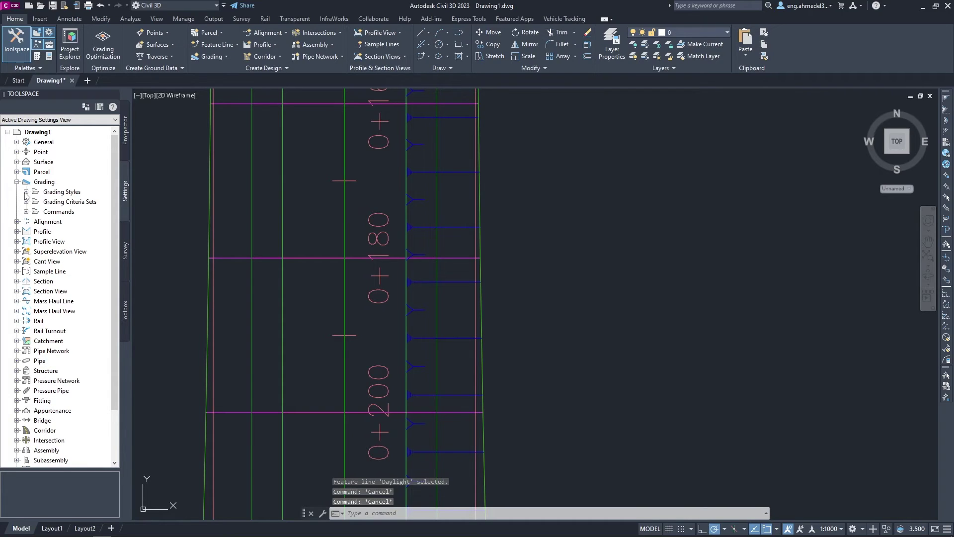
{"action": "double_click", "coordinate": [31, 193]}
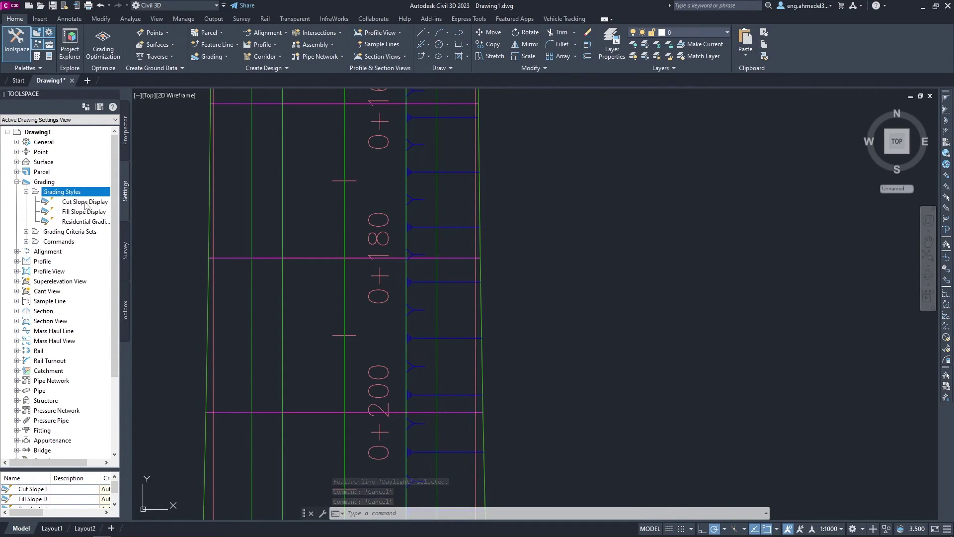
{"action": "right_click", "coordinate": [85, 205]}
{"action": "left_click", "coordinate": [100, 209]}
{"action": "left_click", "coordinate": [351, 189]}
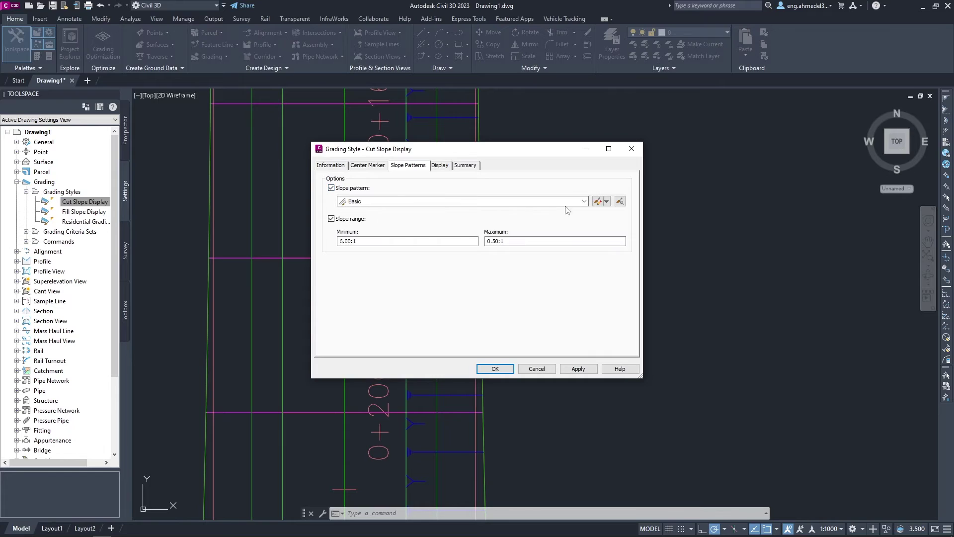
{"action": "left_click", "coordinate": [598, 201]}
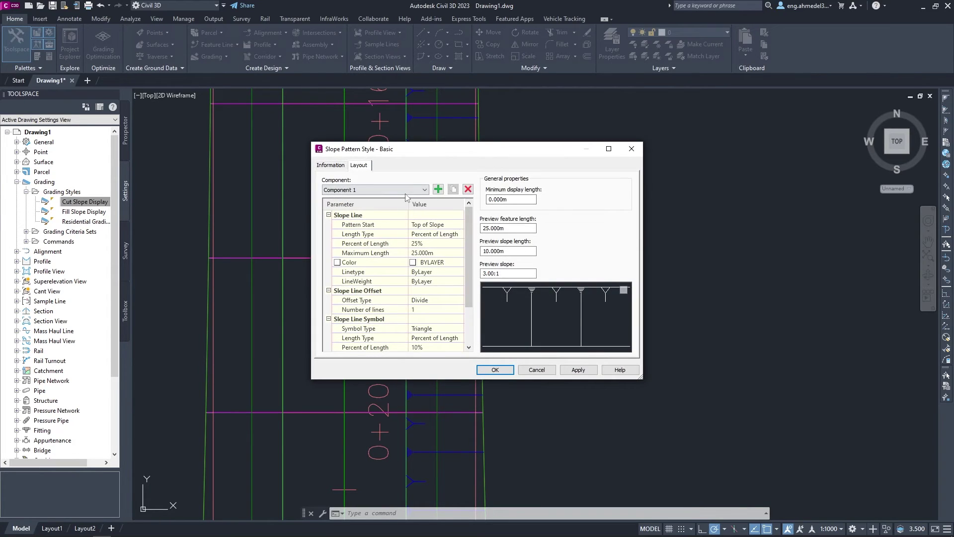
Set Symbol Type to None for both Component 1 and Component 2
{"action": "left_click", "coordinate": [437, 329]}
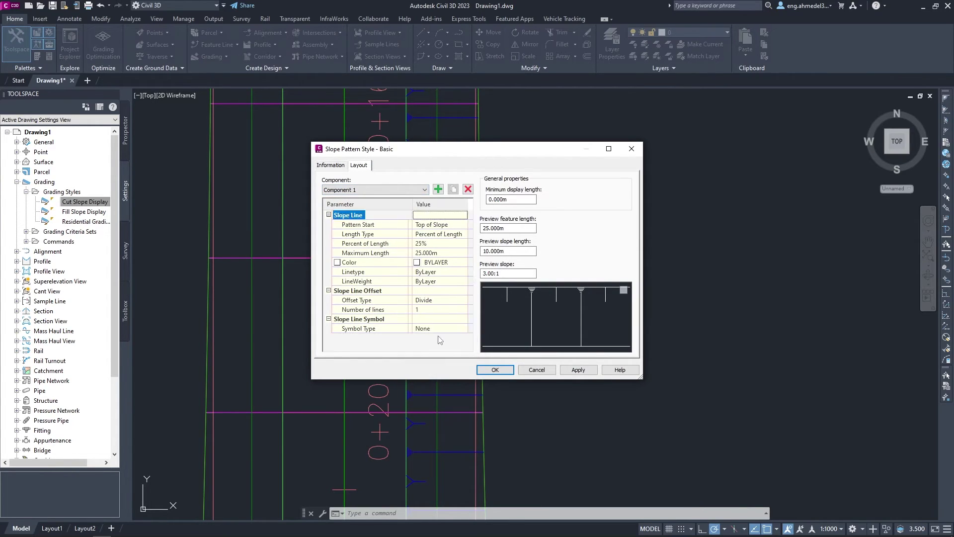
{"action": "left_click", "coordinate": [373, 190]}
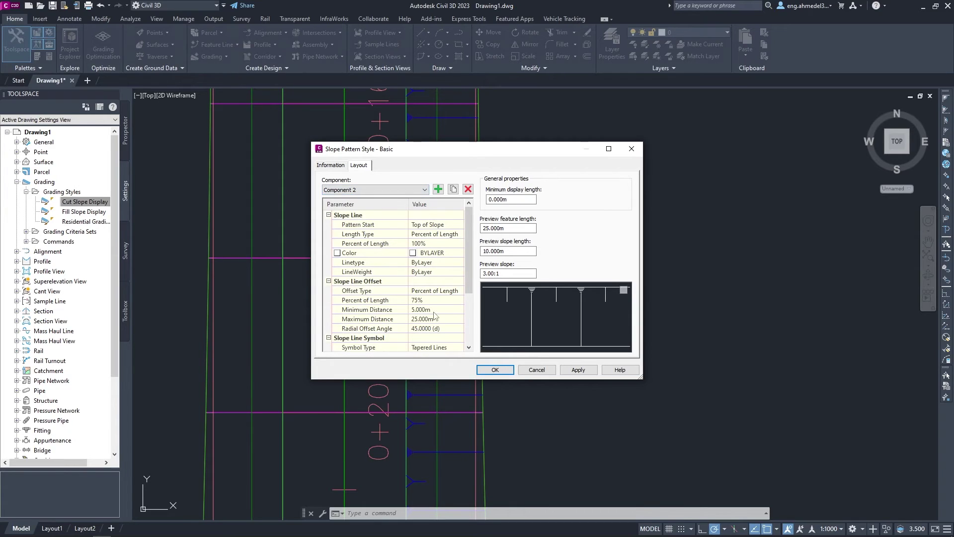
{"action": "left_click_drag", "start_coordinate": [473, 258], "coordinate": [472, 303]}
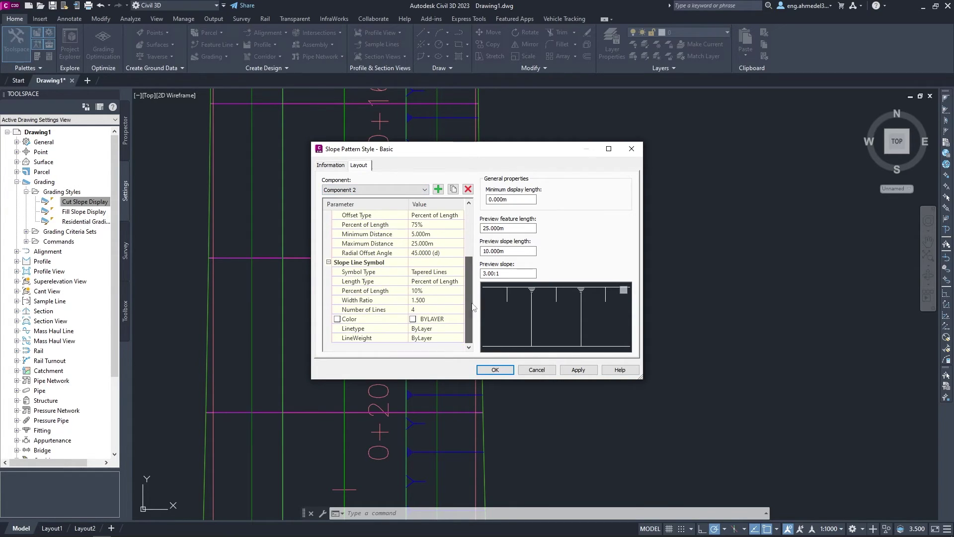
{"action": "left_click", "coordinate": [440, 272]}
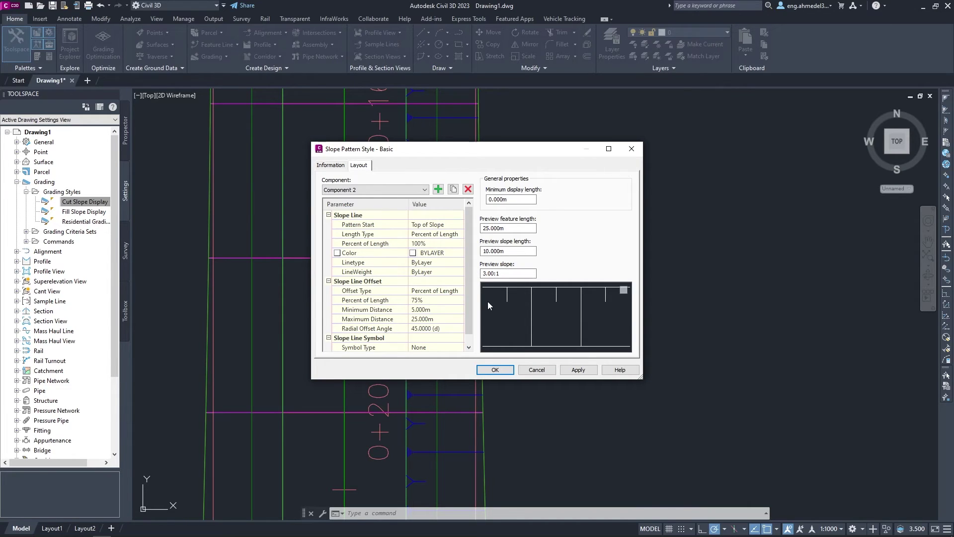
{"action": "type", "text": "50"}
Give Component 2 a 50% offset and 75% length, then accept the slope pattern style
{"action": "key", "text": "Return"}
{"action": "left_click", "coordinate": [428, 300]}
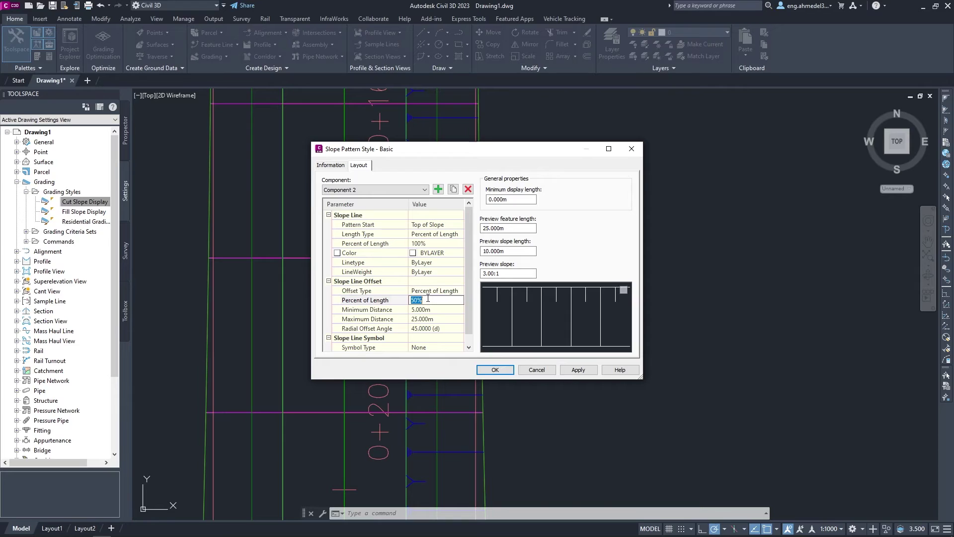
{"action": "left_click", "coordinate": [436, 244]}
{"action": "type", "text": "75"}
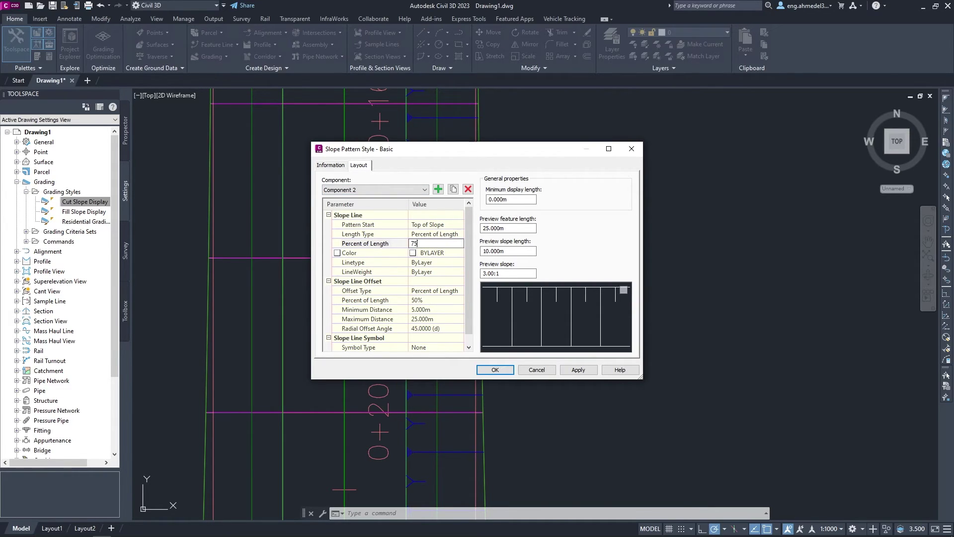
{"action": "key", "text": "Return"}
{"action": "left_click", "coordinate": [370, 190]}
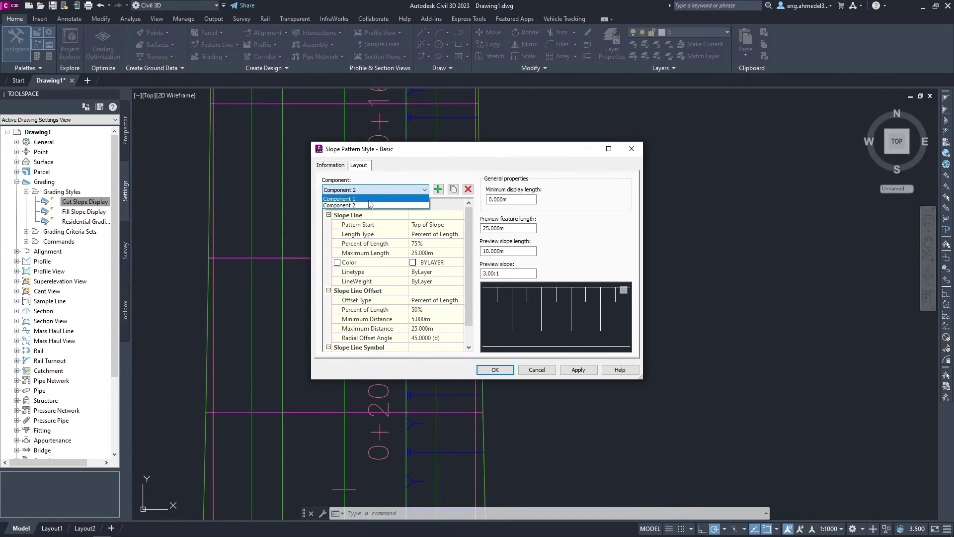
{"action": "left_click", "coordinate": [370, 199]}
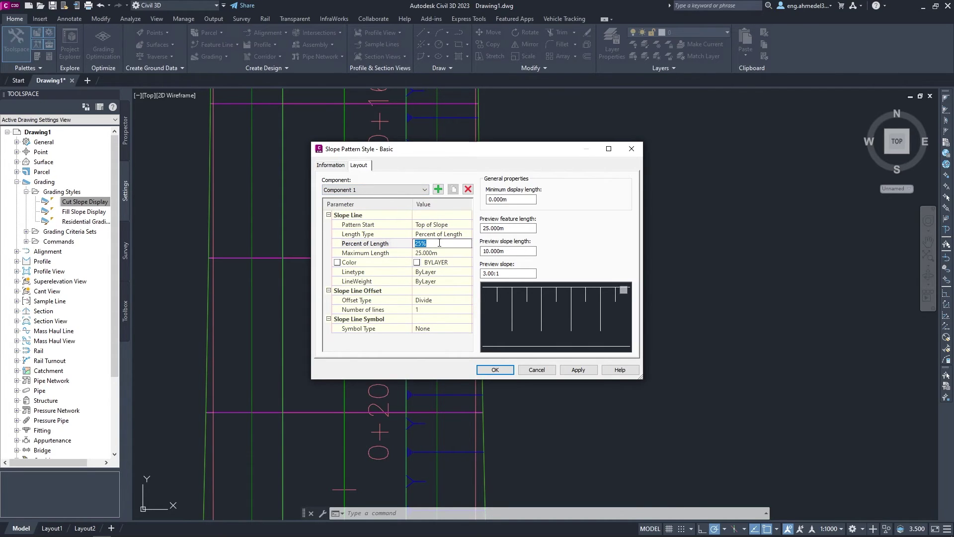
{"action": "left_click", "coordinate": [495, 369]}
Accept the grading style, zoom in on the slope ticks near 0+140–0+200, and select the ROAD corridor
{"action": "left_click", "coordinate": [494, 368]}
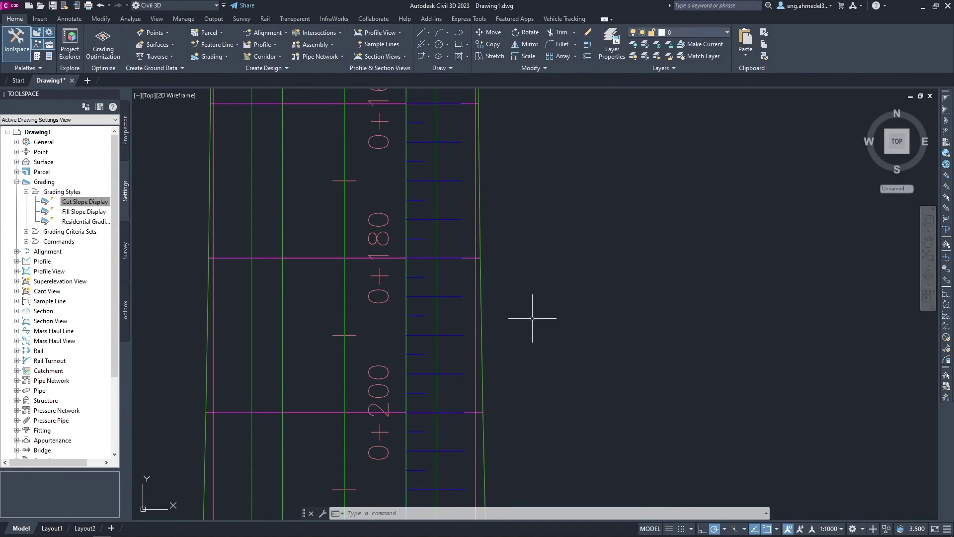
{"action": "scroll", "coordinate": [489, 235], "scroll_direction": "down", "scroll_amount": 4}
{"action": "scroll", "coordinate": [524, 252], "scroll_direction": "up", "scroll_amount": 1}
{"action": "scroll", "coordinate": [503, 202], "scroll_direction": "up", "scroll_amount": 1}
{"action": "scroll", "coordinate": [470, 188], "scroll_direction": "up", "scroll_amount": 2}
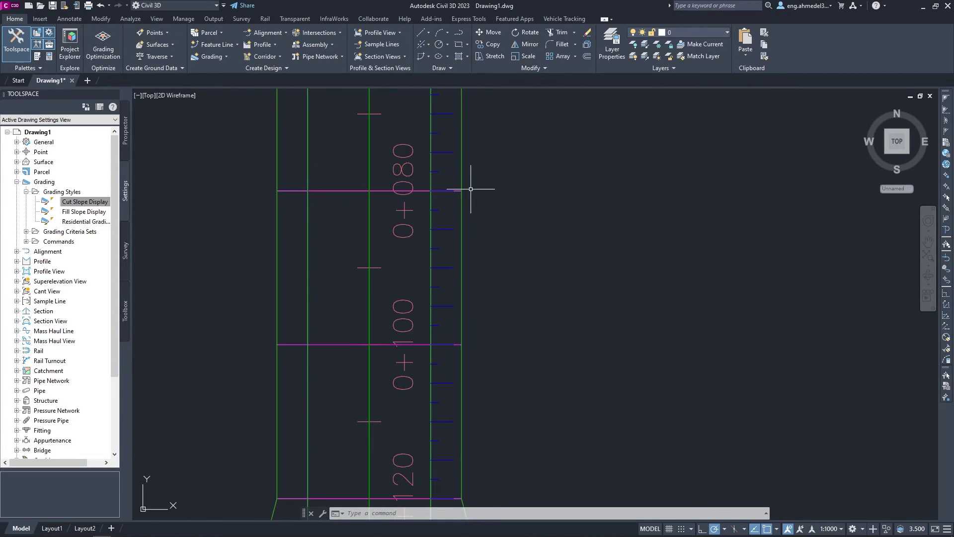
{"action": "scroll", "coordinate": [450, 299], "scroll_direction": "down", "scroll_amount": 3}
{"action": "scroll", "coordinate": [455, 323], "scroll_direction": "up", "scroll_amount": 3}
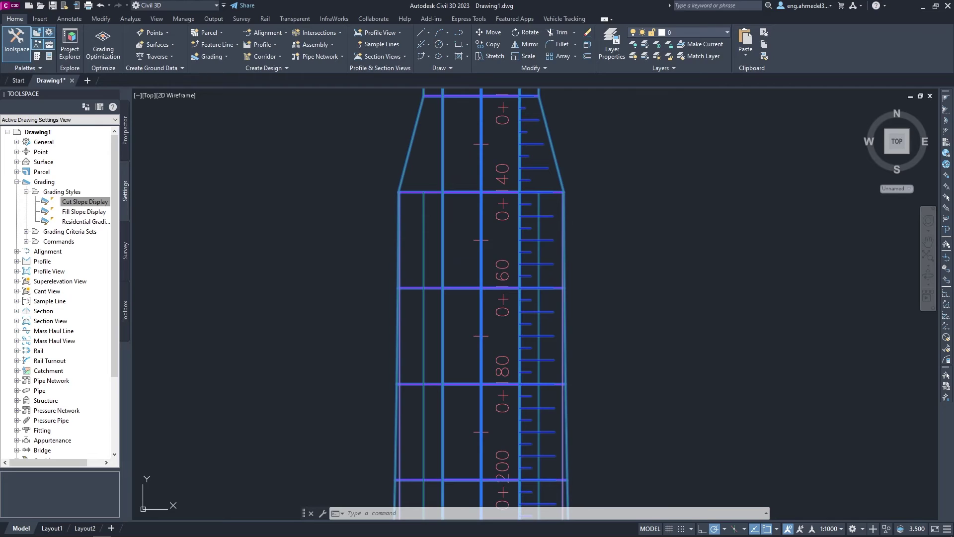
{"action": "left_click", "coordinate": [443, 199]}
Add an ETW-to-Daylight slope pattern to the ROAD corridor and apply it
{"action": "left_click", "coordinate": [120, 47]}
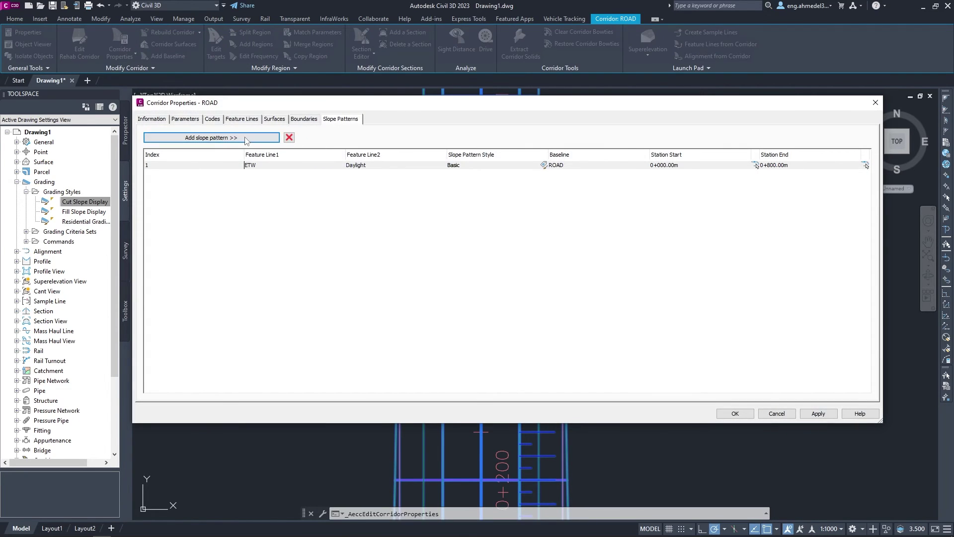
{"action": "left_click", "coordinate": [246, 138]}
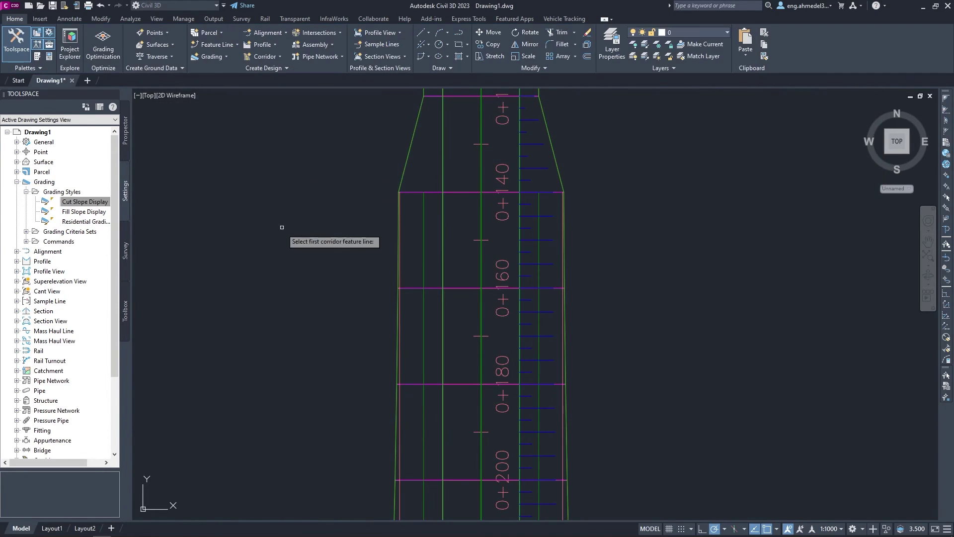
{"action": "left_click", "coordinate": [441, 304]}
{"action": "left_click", "coordinate": [489, 234]}
{"action": "left_click", "coordinate": [458, 313]}
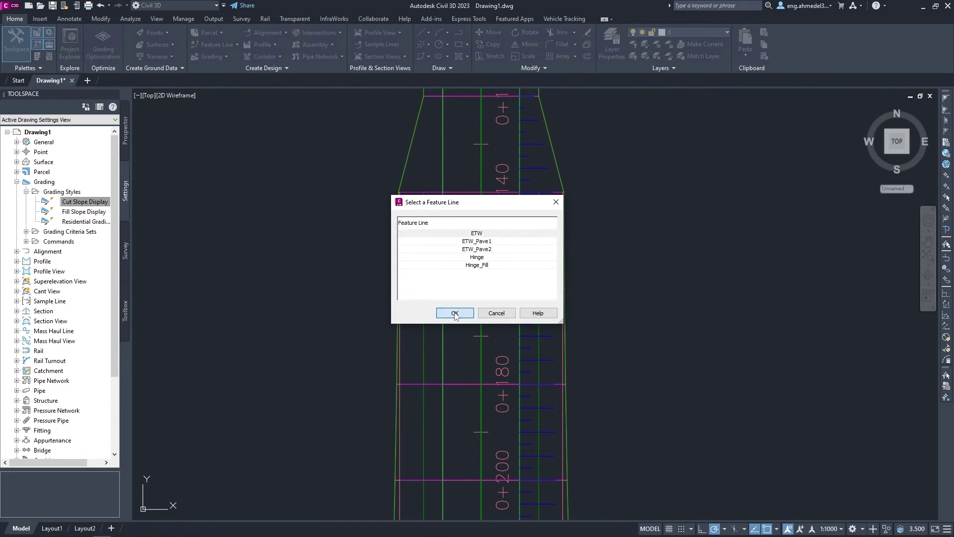
{"action": "left_click", "coordinate": [406, 171]}
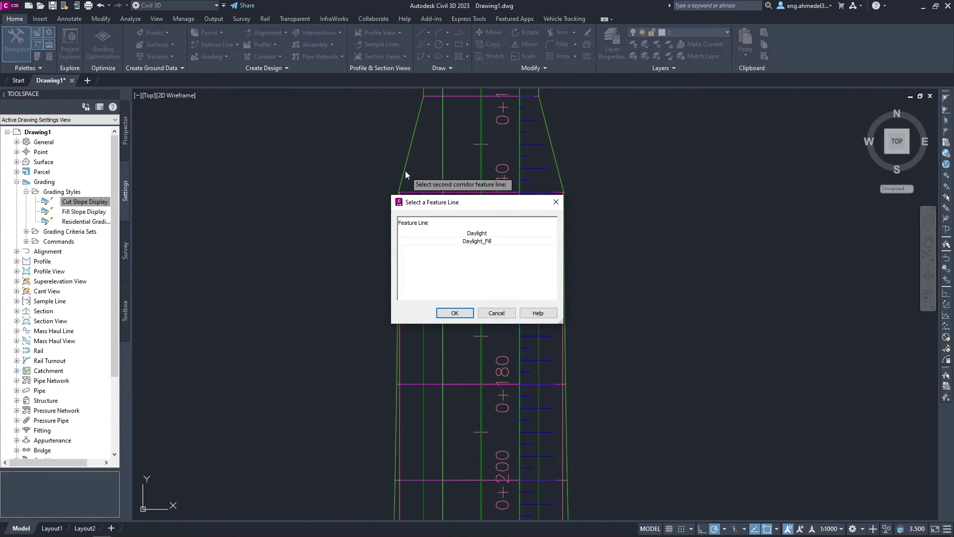
{"action": "left_click", "coordinate": [476, 233]}
{"action": "left_click", "coordinate": [455, 315]}
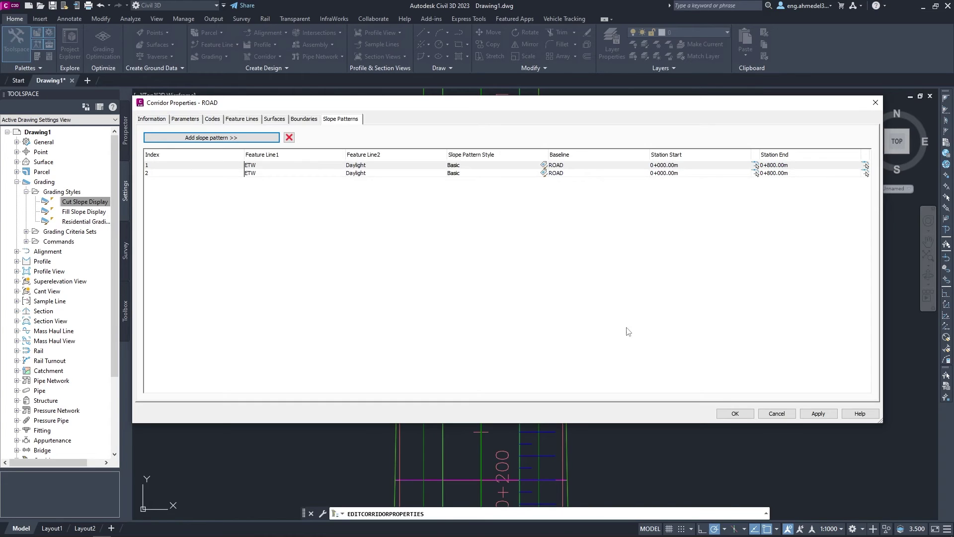
{"action": "left_click", "coordinate": [734, 414]}
Add a third ETW-to-Daylight slope pattern at the cul-de-sac
{"action": "scroll", "coordinate": [682, 351], "scroll_direction": "down", "scroll_amount": 3}
{"action": "scroll", "coordinate": [495, 313], "scroll_direction": "up", "scroll_amount": 2}
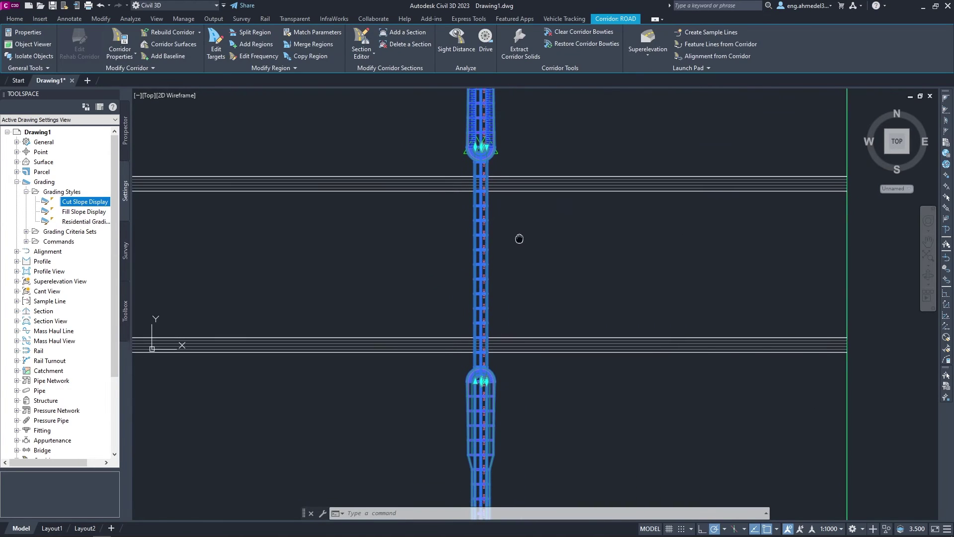
{"action": "scroll", "coordinate": [518, 238], "scroll_direction": "down", "scroll_amount": 1}
{"action": "scroll", "coordinate": [493, 292], "scroll_direction": "up", "scroll_amount": 5}
{"action": "scroll", "coordinate": [568, 255], "scroll_direction": "up", "scroll_amount": 1}
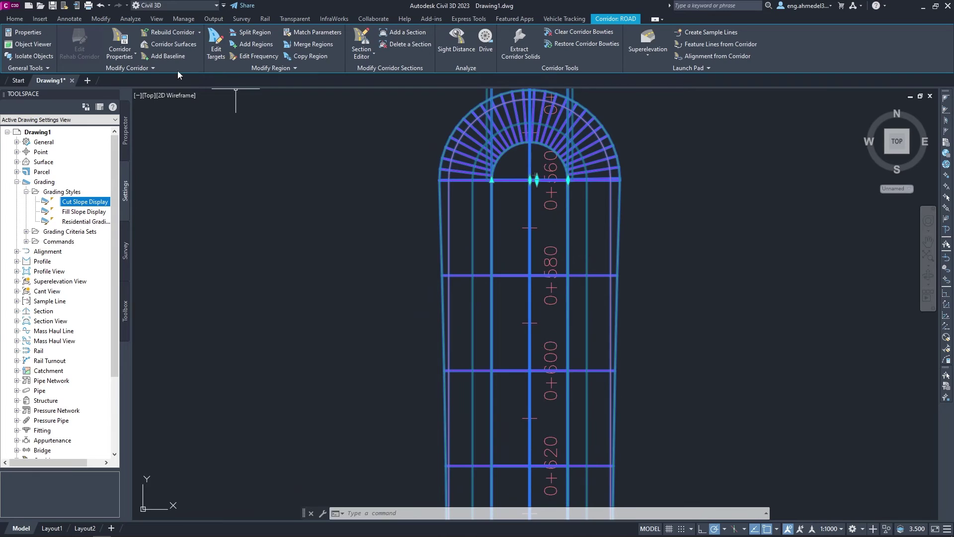
{"action": "left_click", "coordinate": [110, 38]}
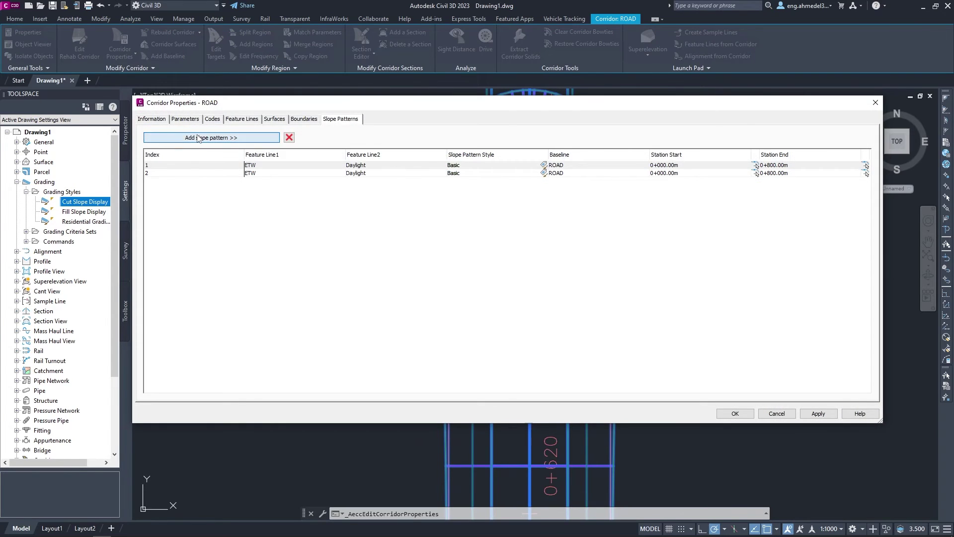
{"action": "left_click", "coordinate": [199, 138]}
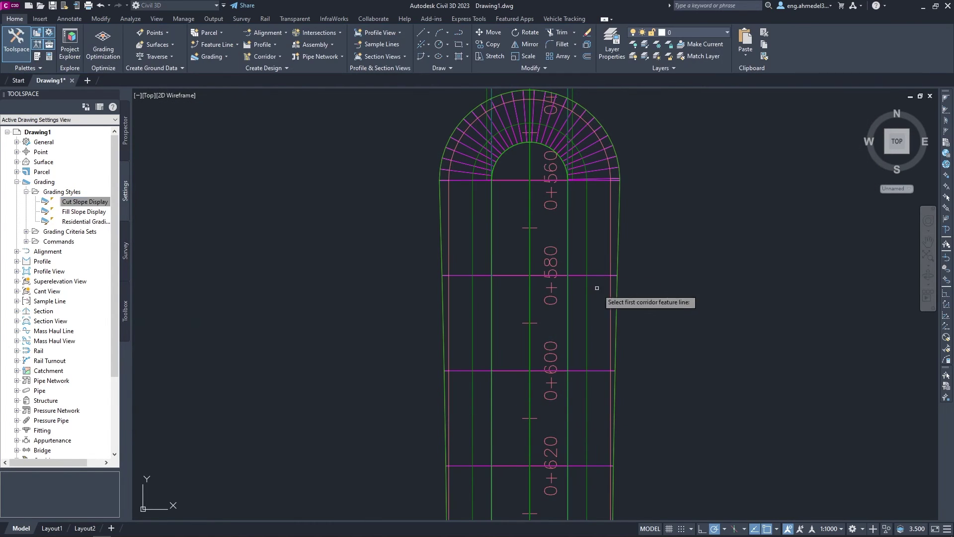
{"action": "left_click", "coordinate": [568, 310]}
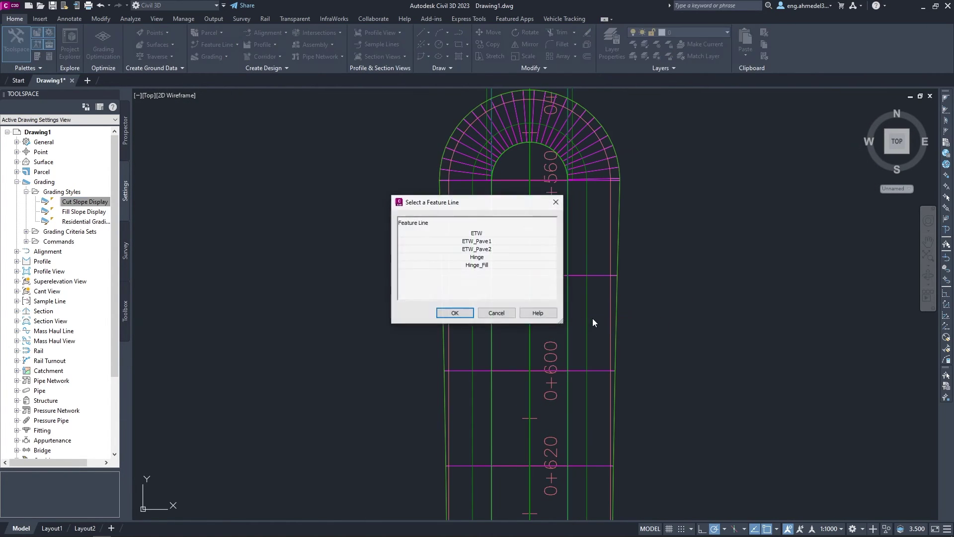
{"action": "left_click", "coordinate": [455, 313]}
{"action": "left_click", "coordinate": [620, 262]}
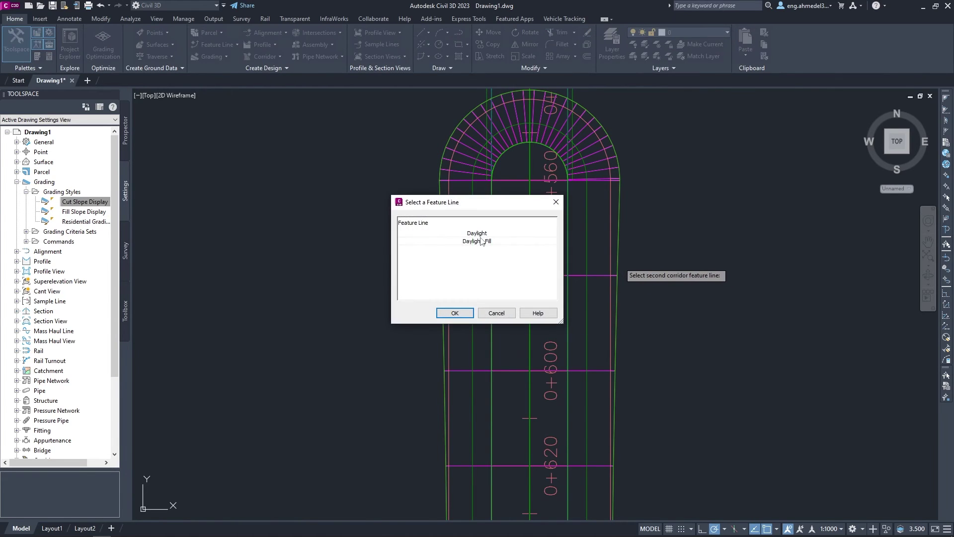
{"action": "left_click", "coordinate": [455, 314]}
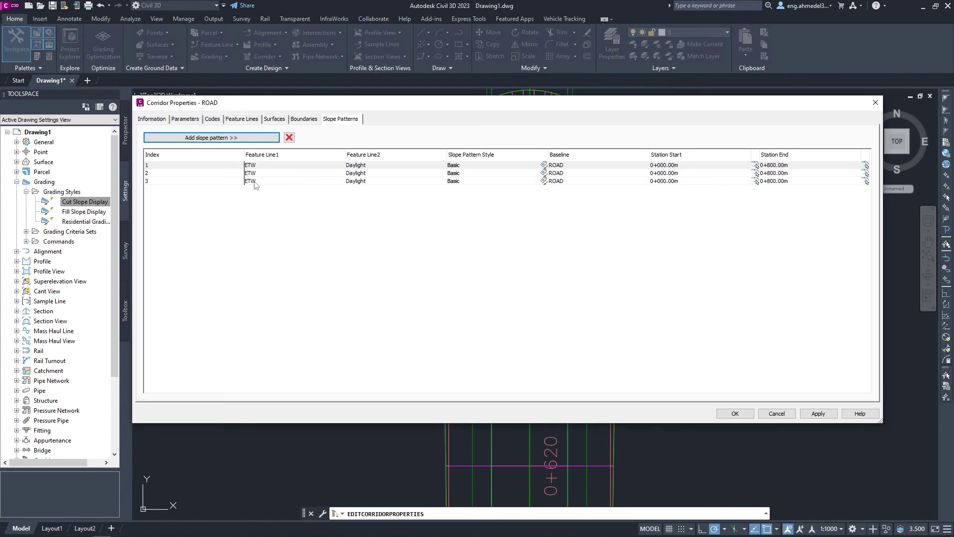
Add a fourth ETW-to-Daylight slope pattern and accept the corridor properties
{"action": "left_click", "coordinate": [212, 137]}
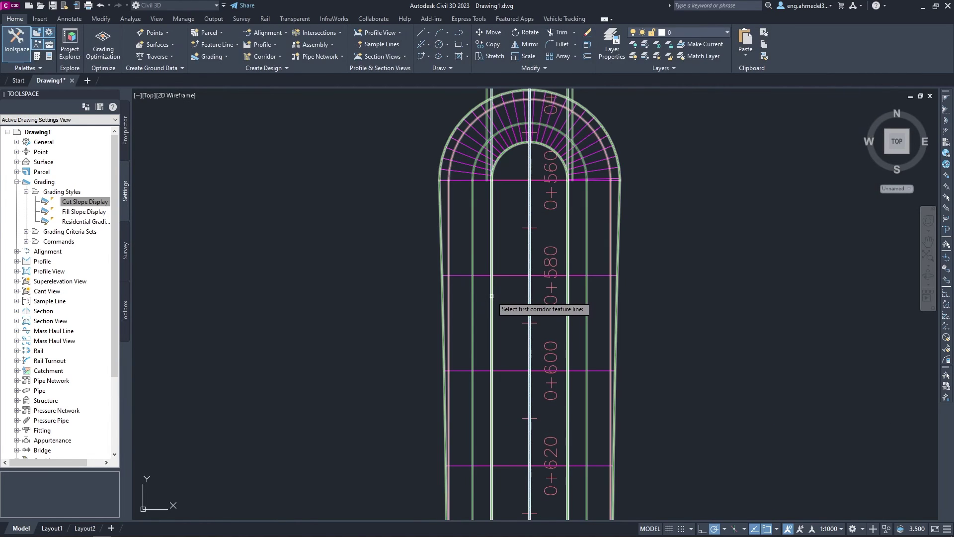
{"action": "left_click", "coordinate": [462, 304]}
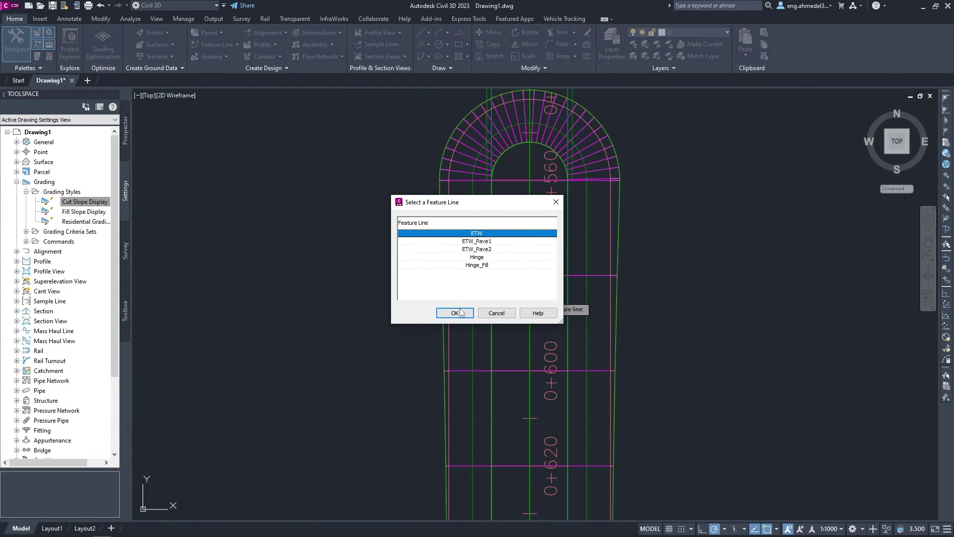
{"action": "left_click", "coordinate": [455, 312]}
{"action": "left_click", "coordinate": [440, 299]}
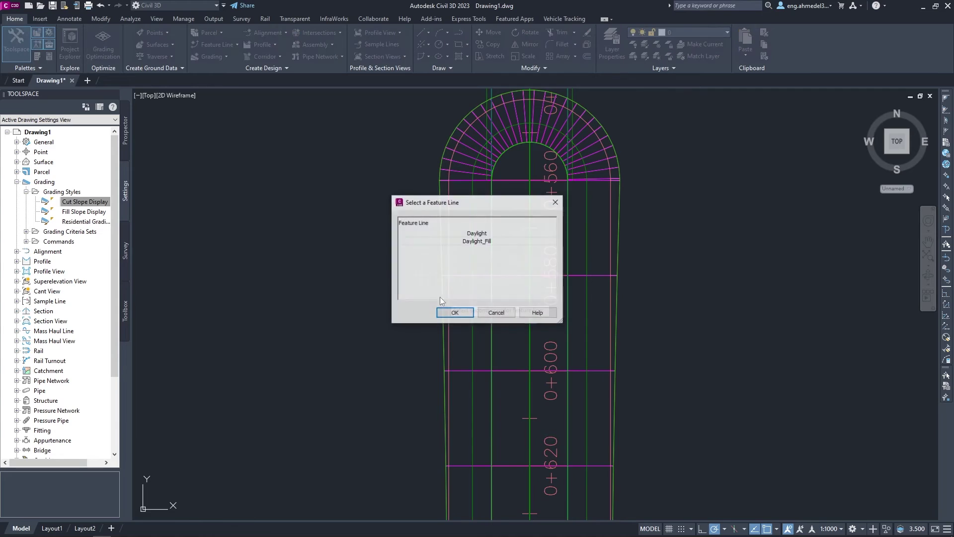
{"action": "left_click", "coordinate": [467, 235]}
{"action": "left_click", "coordinate": [454, 312]}
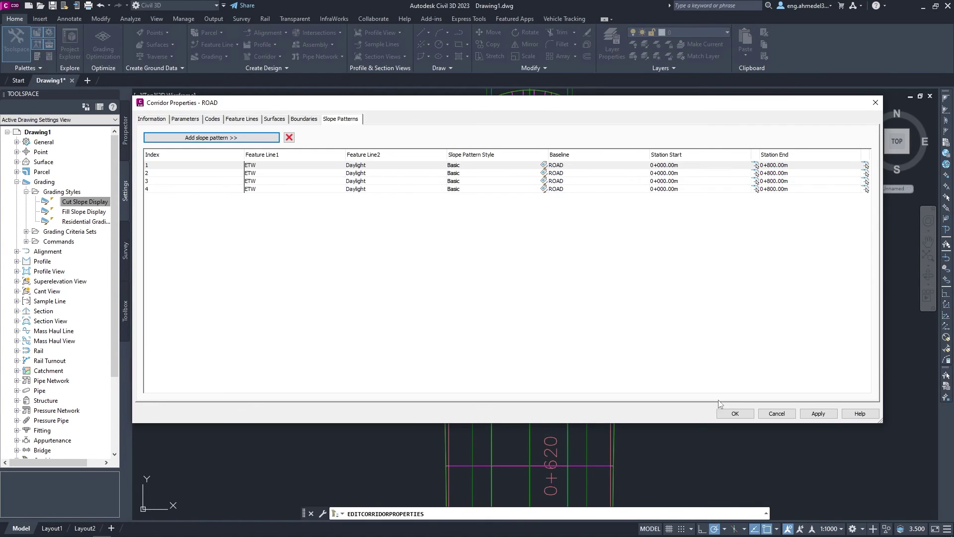
{"action": "left_click", "coordinate": [735, 413]}
{"action": "scroll", "coordinate": [527, 285], "scroll_direction": "down", "scroll_amount": 5}
Pan and zoom the plan to centre the ROAD corridor's loop end
{"action": "key", "text": "Escape"}
{"action": "mouse_move", "coordinate": [584, 311]}
{"action": "middle_mouse_down"}
{"action": "mouse_move", "coordinate": [541, 265]}
{"action": "mouse_move", "coordinate": [559, 379]}
{"action": "middle_mouse_up"}
{"action": "scroll", "coordinate": [558, 379], "scroll_direction": "up", "scroll_amount": 2}
{"action": "scroll", "coordinate": [537, 326], "scroll_direction": "up", "scroll_amount": 2}
{"action": "scroll", "coordinate": [492, 307], "scroll_direction": "up", "scroll_amount": 2}
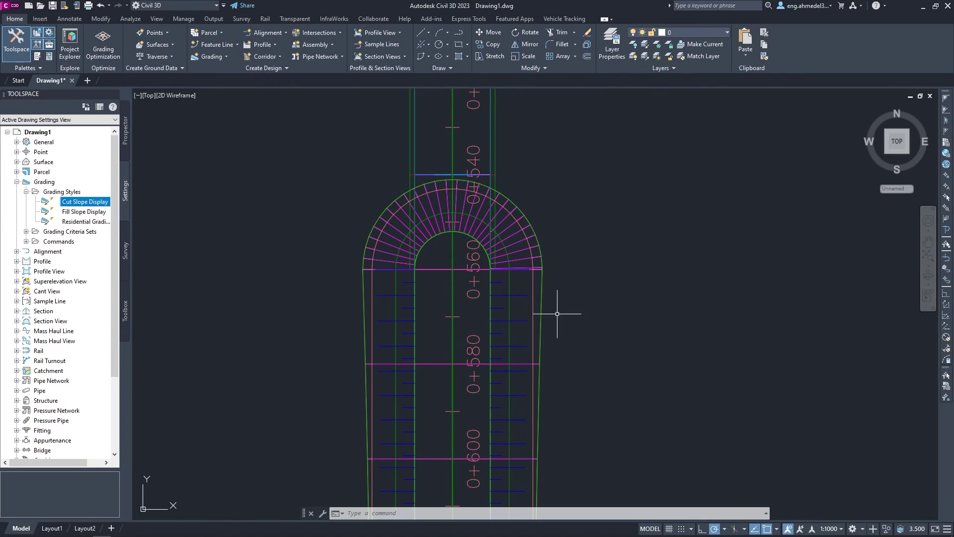
{"action": "scroll", "coordinate": [557, 313], "scroll_direction": "down", "scroll_amount": 4}
{"action": "scroll", "coordinate": [485, 366], "scroll_direction": "down", "scroll_amount": 3}
{"action": "scroll", "coordinate": [476, 200], "scroll_direction": "up", "scroll_amount": 1}
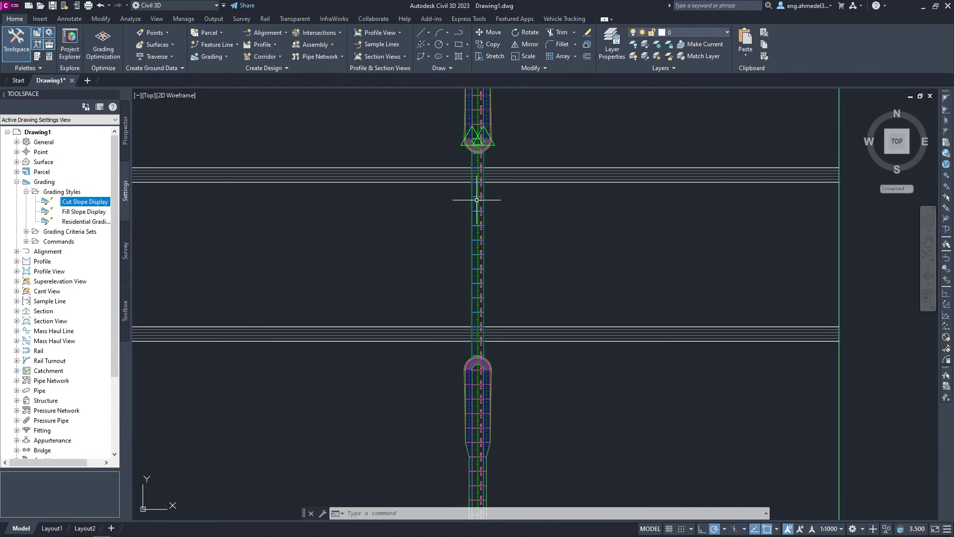
{"action": "middle_click_drag", "start_coordinate": [476, 200], "coordinate": [485, 192]}
{"action": "scroll", "coordinate": [455, 133], "scroll_direction": "up", "scroll_amount": 5}
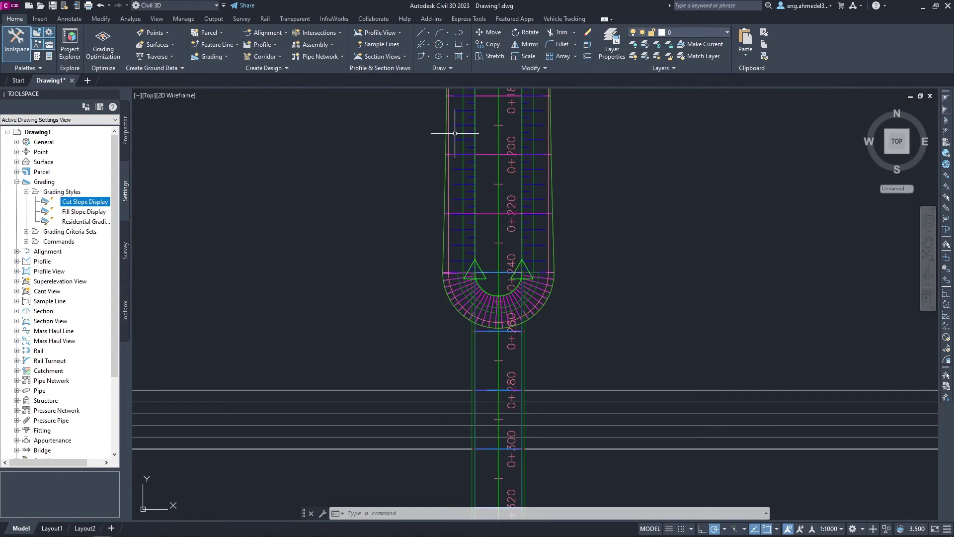
Delete Site 1 and its grading group from the Prospector tree
{"action": "left_click", "coordinate": [126, 130]}
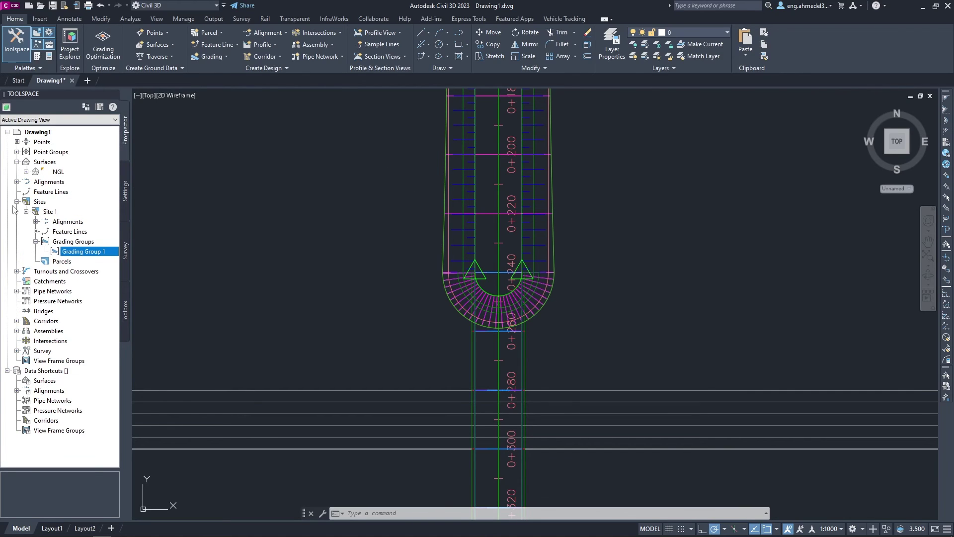
{"action": "left_click", "coordinate": [26, 211]}
{"action": "right_click", "coordinate": [50, 211]}
{"action": "left_click", "coordinate": [62, 237]}
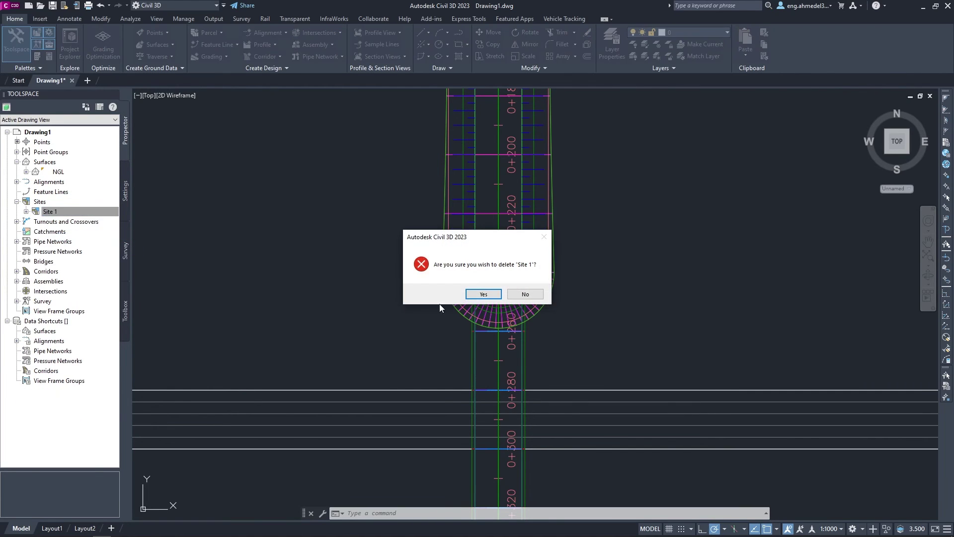
{"action": "left_click", "coordinate": [483, 294]}
Select the ROAD corridor, then all drawing objects with Ctrl+A
{"action": "scroll", "coordinate": [550, 311], "scroll_direction": "up", "scroll_amount": 3}
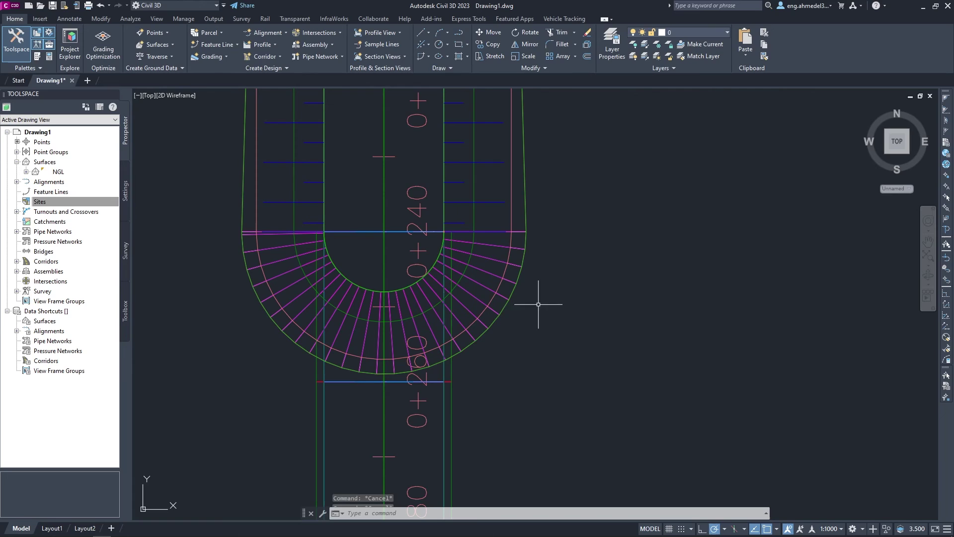
{"action": "left_click", "coordinate": [510, 301]}
{"action": "scroll", "coordinate": [511, 278], "scroll_direction": "down", "scroll_amount": 8}
{"action": "scroll", "coordinate": [512, 264], "scroll_direction": "down", "scroll_amount": 5}
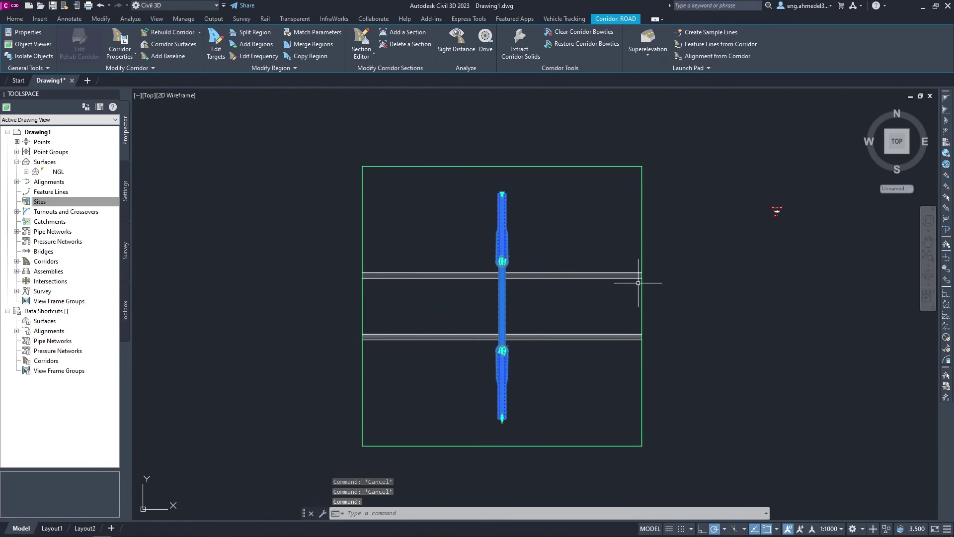
{"action": "key", "text": "ctrl+a"}
Open the selection in Object Viewer, orbit to an oblique angle and render it Realistic
{"action": "left_click", "coordinate": [65, 45]}
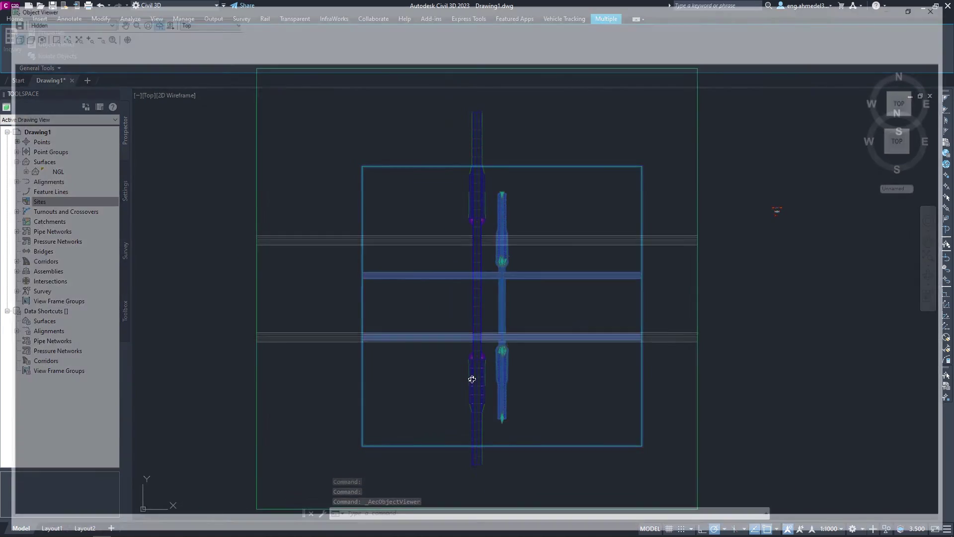
{"action": "mouse_move", "coordinate": [420, 257]}
{"action": "left_mouse_down"}
{"action": "mouse_move", "coordinate": [449, 302]}
{"action": "mouse_move", "coordinate": [433, 298]}
{"action": "left_mouse_up"}
{"action": "scroll", "coordinate": [434, 299], "scroll_direction": "up", "scroll_amount": 3}
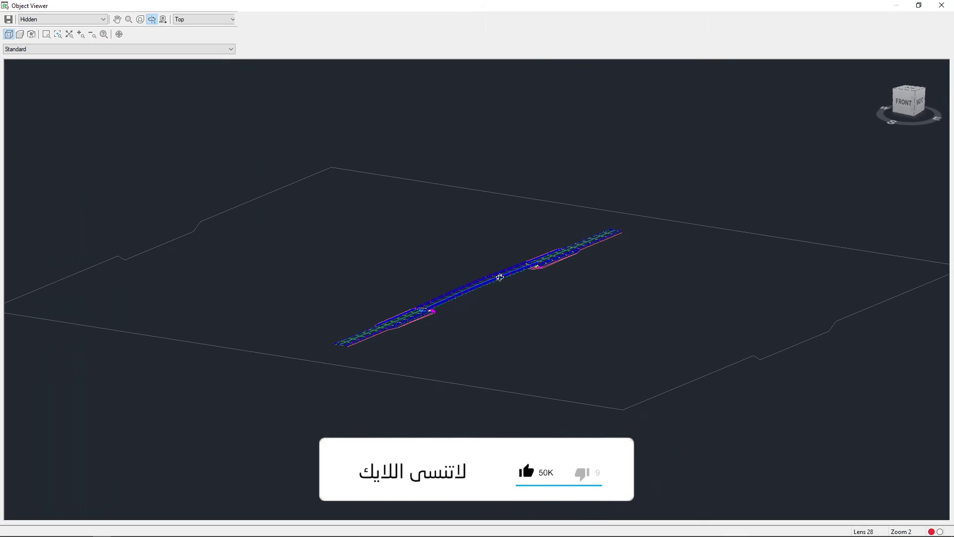
{"action": "left_click", "coordinate": [62, 19]}
{"action": "left_click", "coordinate": [49, 55]}
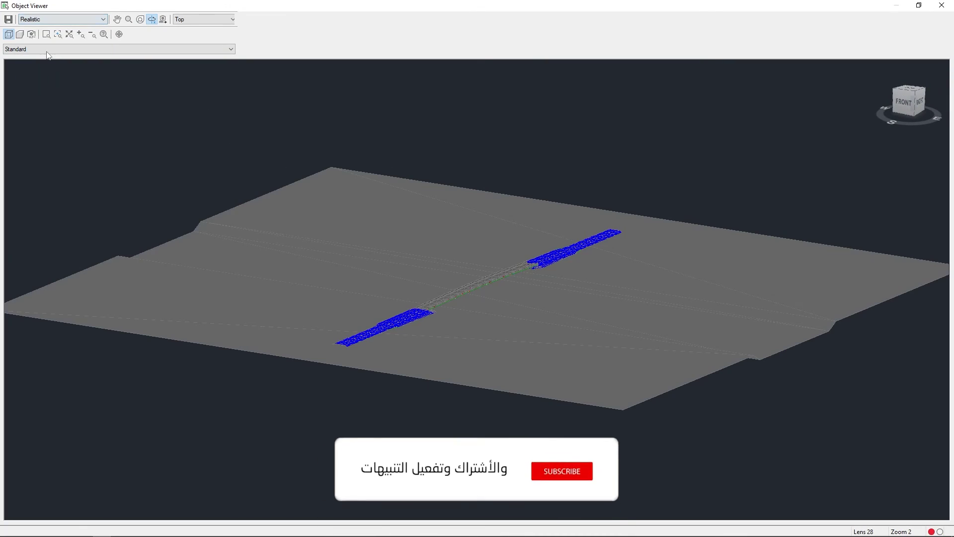
Zoom in and switch the model's visual style to Conceptual, then to Shaded
{"action": "scroll", "coordinate": [422, 288], "scroll_direction": "up", "scroll_amount": 3}
{"action": "left_click", "coordinate": [92, 20]}
{"action": "scroll", "coordinate": [92, 27], "scroll_direction": "up", "scroll_amount": 2}
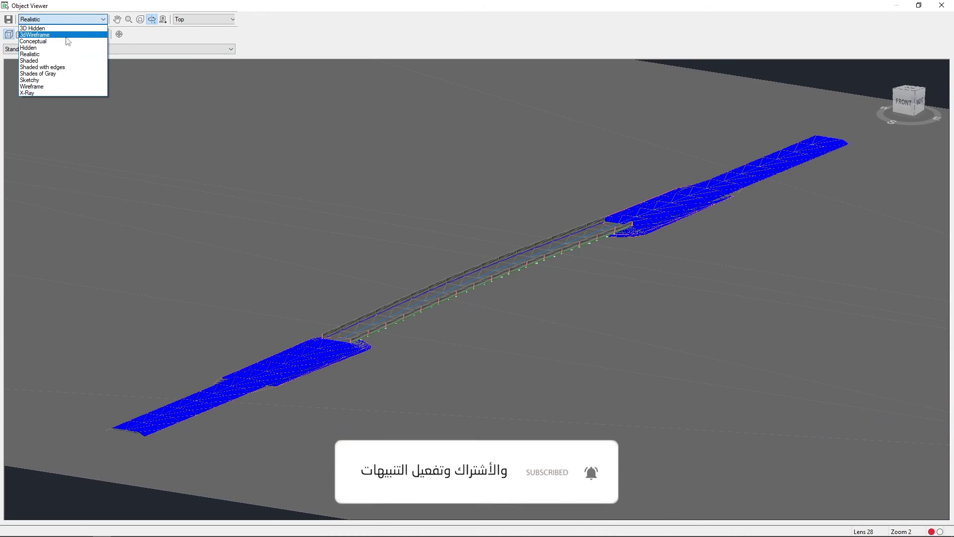
{"action": "left_click", "coordinate": [74, 29]}
{"action": "left_click", "coordinate": [70, 19]}
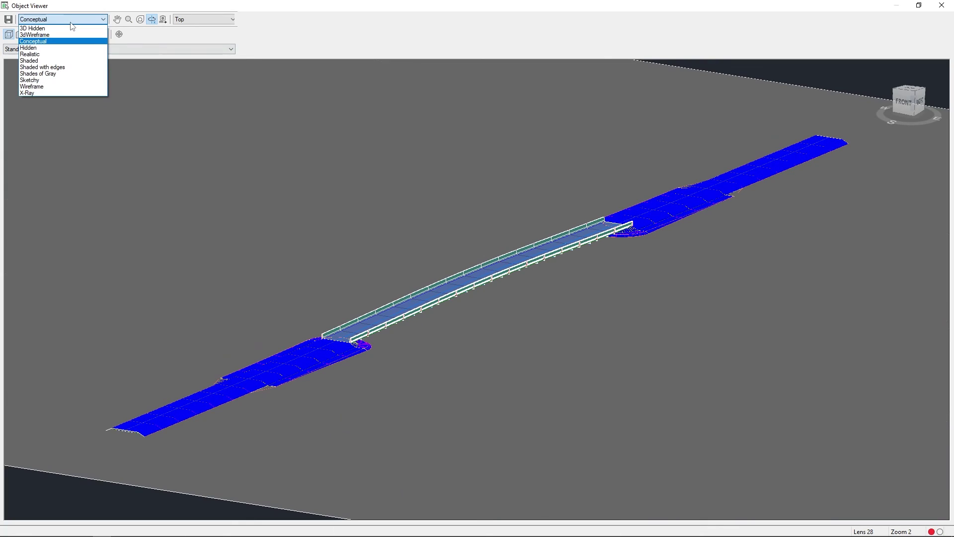
{"action": "left_click", "coordinate": [67, 59]}
Zoom and orbit toward the right side, then render it Shaded with edges
{"action": "scroll", "coordinate": [405, 245], "scroll_direction": "up", "scroll_amount": 2}
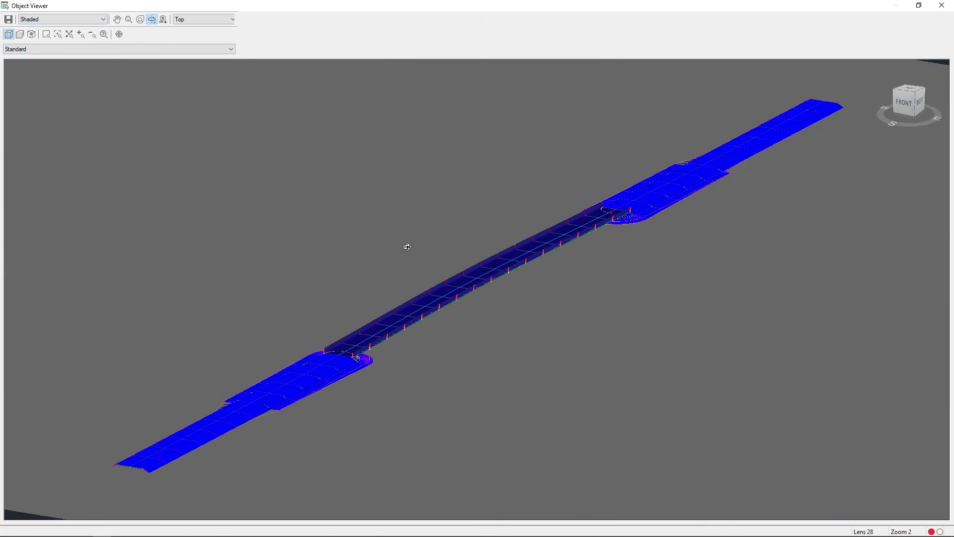
{"action": "scroll", "coordinate": [405, 249], "scroll_direction": "up", "scroll_amount": 2}
{"action": "scroll", "coordinate": [383, 186], "scroll_direction": "up", "scroll_amount": 2}
{"action": "scroll", "coordinate": [378, 229], "scroll_direction": "down", "scroll_amount": 6}
{"action": "left_click_drag", "start_coordinate": [375, 255], "coordinate": [349, 250]}
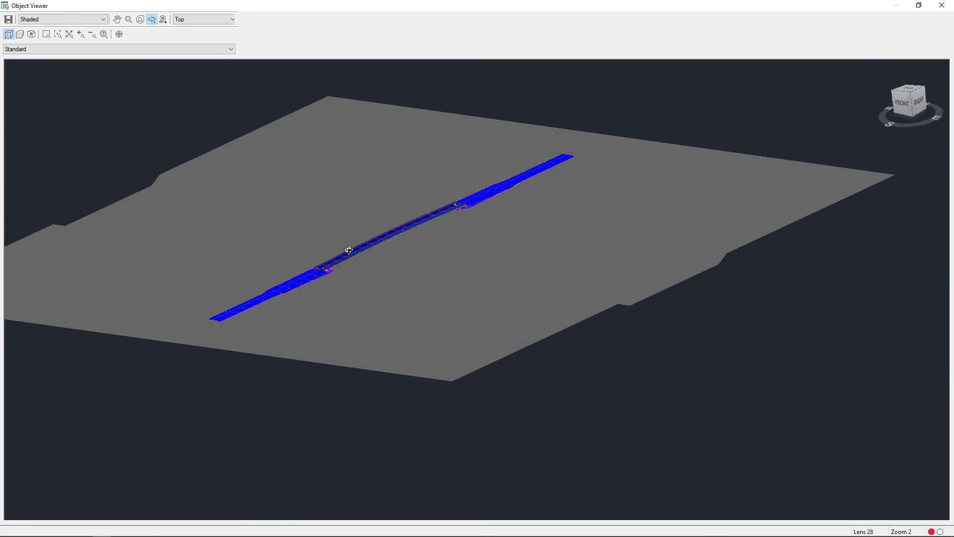
{"action": "left_click", "coordinate": [59, 20]}
{"action": "left_click", "coordinate": [71, 67]}
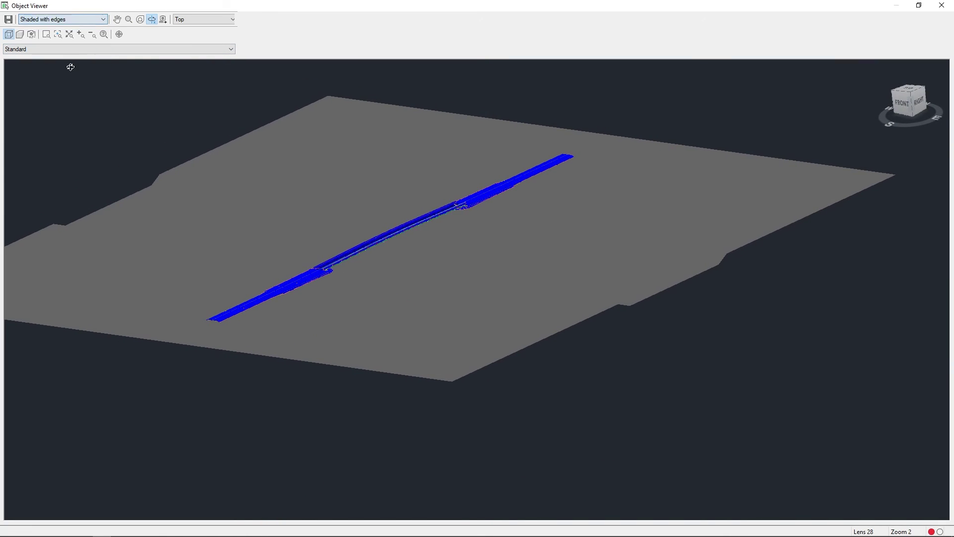
Return to Conceptual, then Realistic, and zoom and pan to frame the whole bridge
{"action": "left_click", "coordinate": [62, 19]}
{"action": "left_click", "coordinate": [58, 39]}
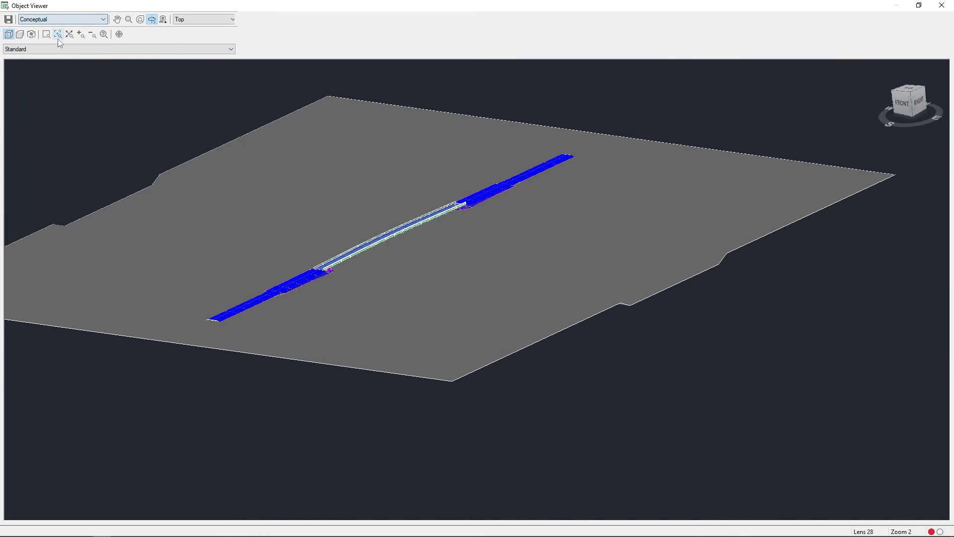
{"action": "left_click", "coordinate": [66, 21]}
{"action": "left_click", "coordinate": [64, 52]}
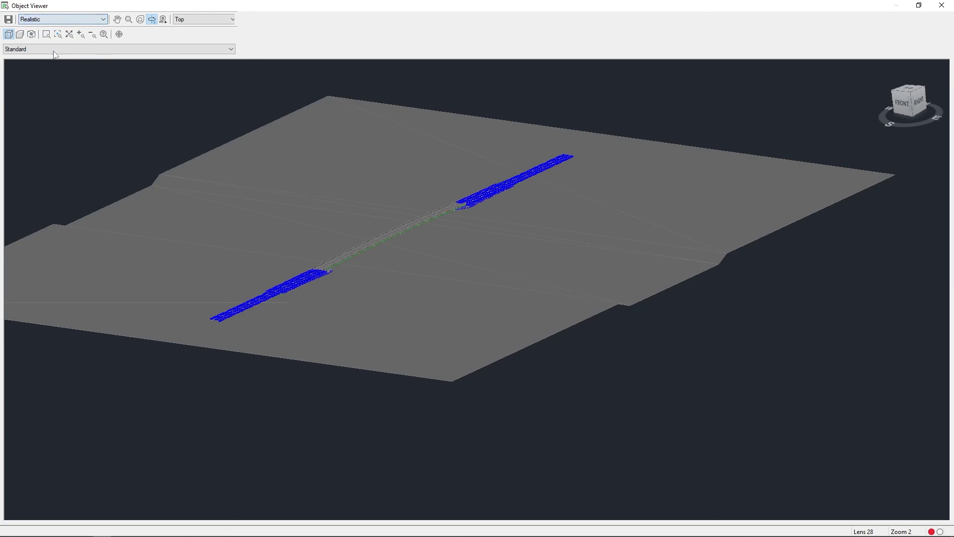
{"action": "scroll", "coordinate": [388, 230], "scroll_direction": "up", "scroll_amount": 2}
{"action": "scroll", "coordinate": [452, 309], "scroll_direction": "up", "scroll_amount": 1}
{"action": "scroll", "coordinate": [477, 325], "scroll_direction": "up", "scroll_amount": 3}
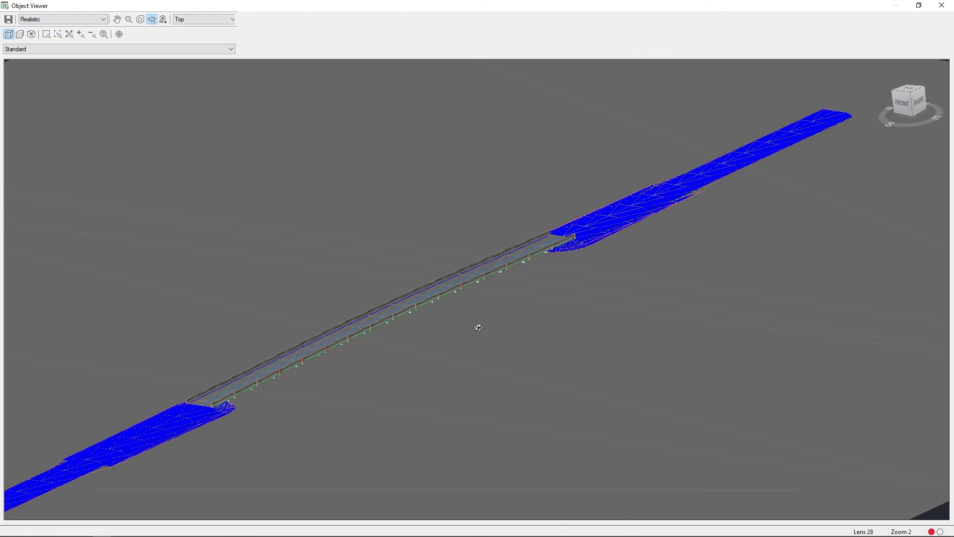
{"action": "scroll", "coordinate": [531, 314], "scroll_direction": "up", "scroll_amount": 1}
{"action": "middle_click_drag", "start_coordinate": [532, 314], "coordinate": [550, 299]}
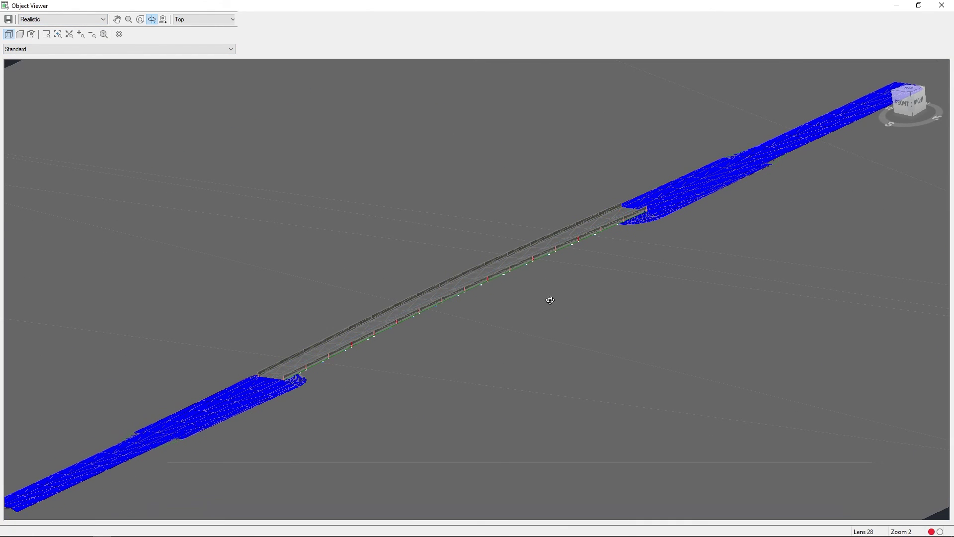